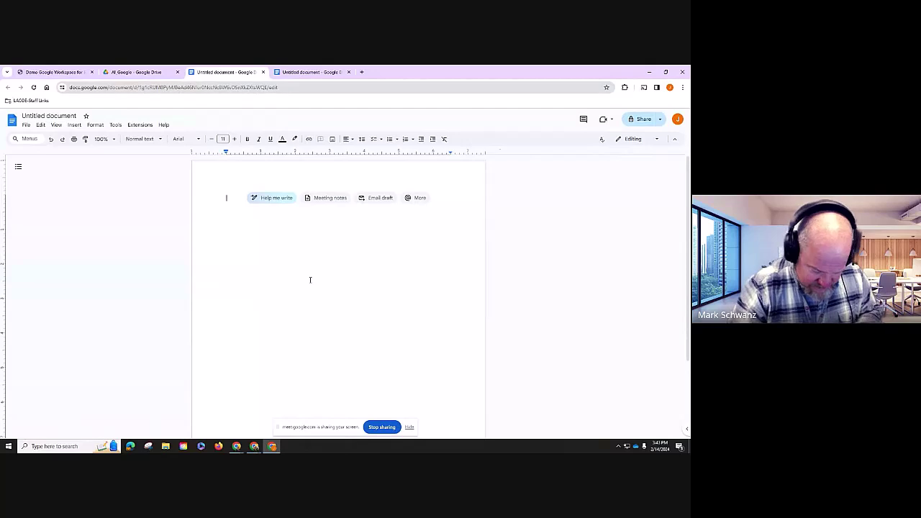
# - Scroll up on the new blank Untitled document
pyautogui.scroll(2, 310, 280)
# - Type the heading 'New york City' in the other blank document
pyautogui.click(312, 72)
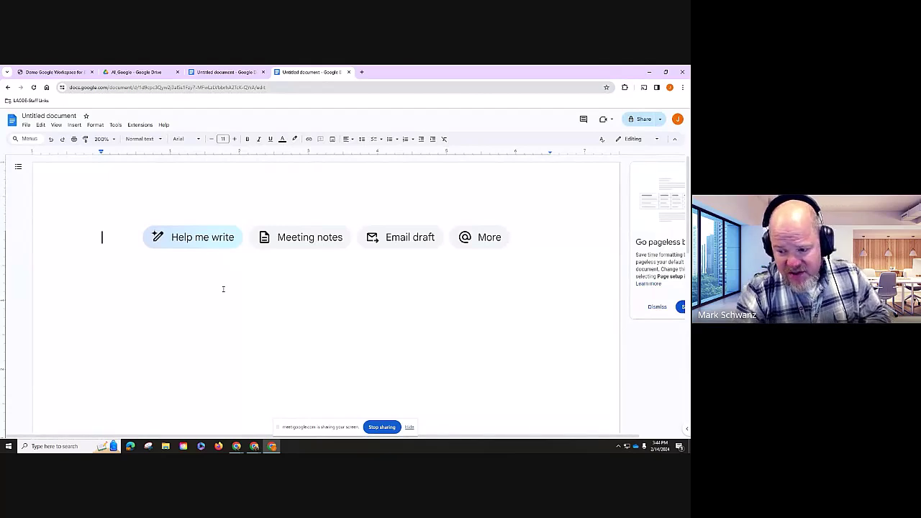
pyautogui.write('New your')
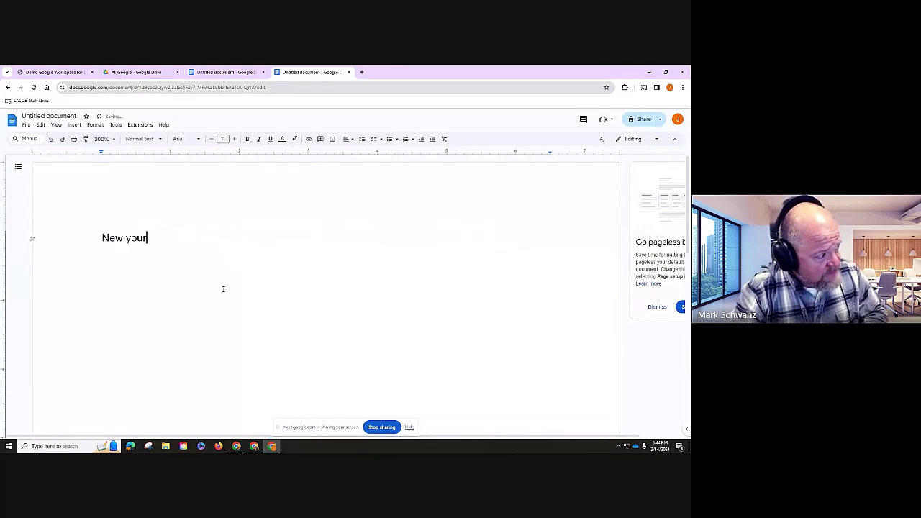
pyautogui.press('BackSpace')
pyautogui.write('rk City')
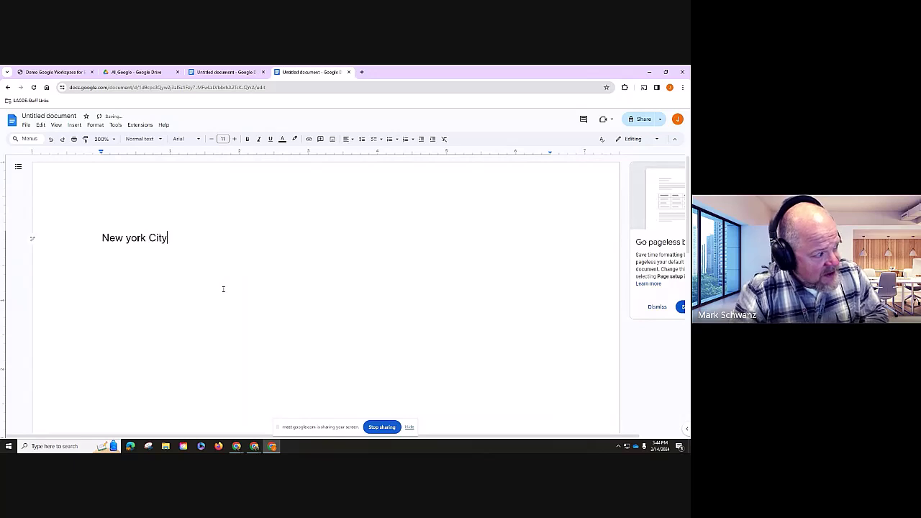
pyautogui.press('Return')
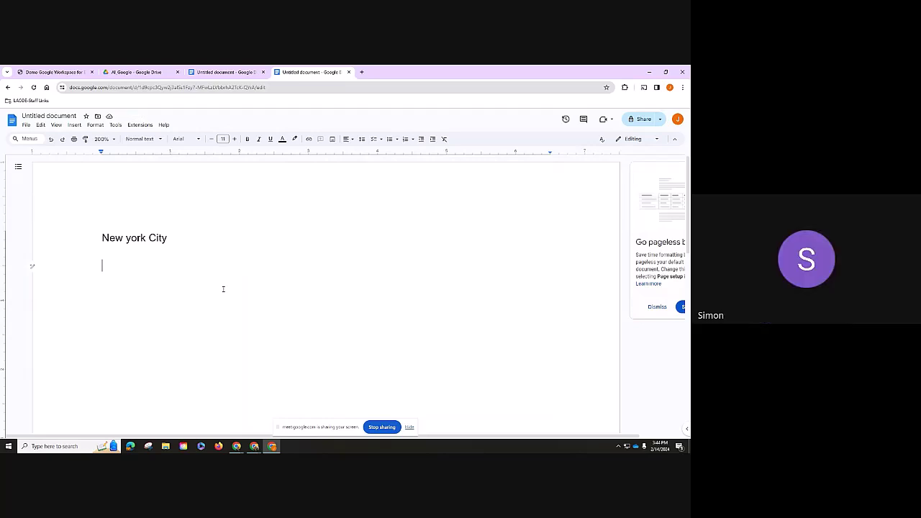
# - List the names Crypto, Chuck, Fido and Rover on separate lines below the heading
pyautogui.write('cr')
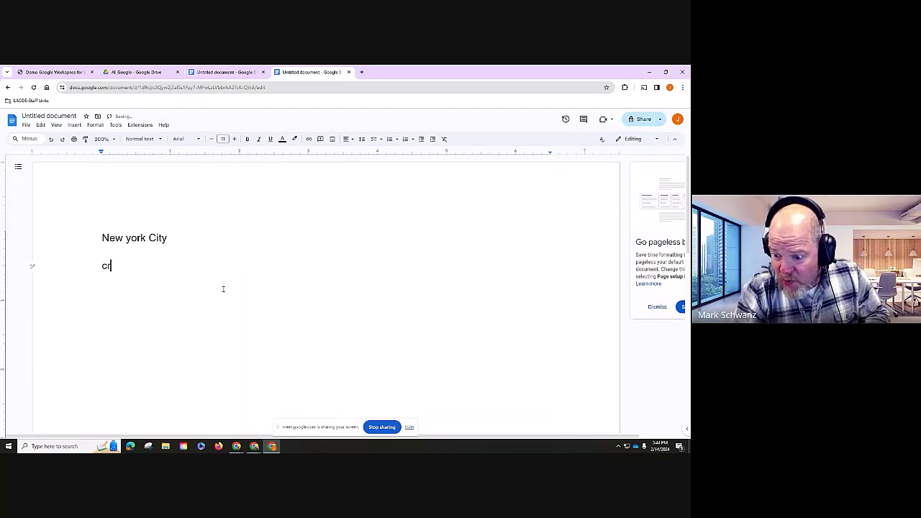
pyautogui.write('ypto')
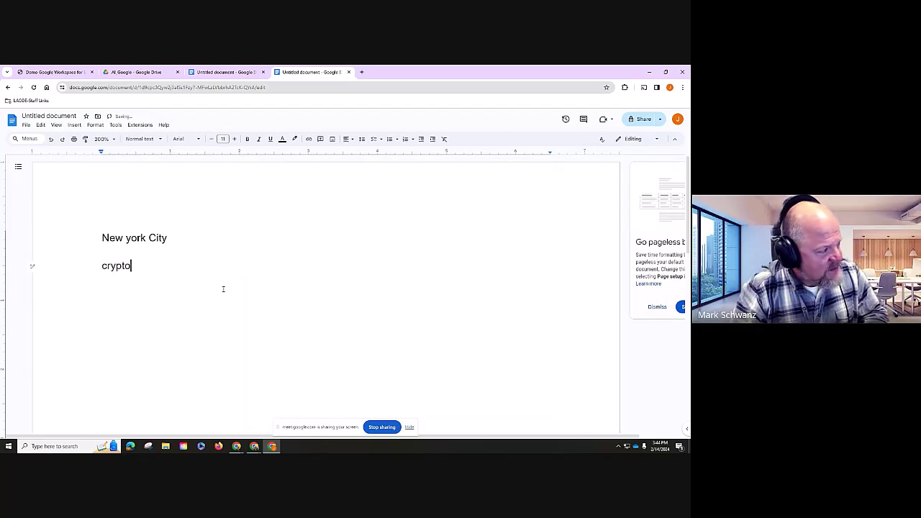
pyautogui.press('Return')
pyautogui.write('Ch')
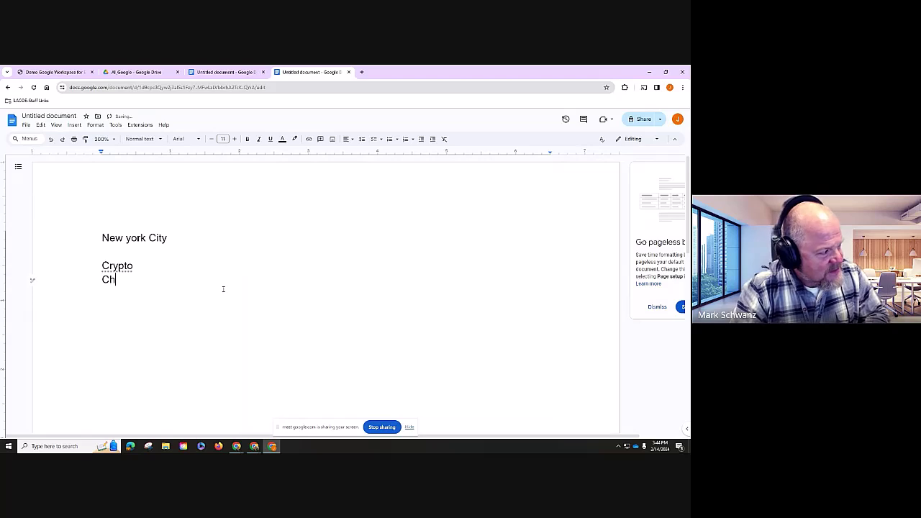
pyautogui.write('uck')
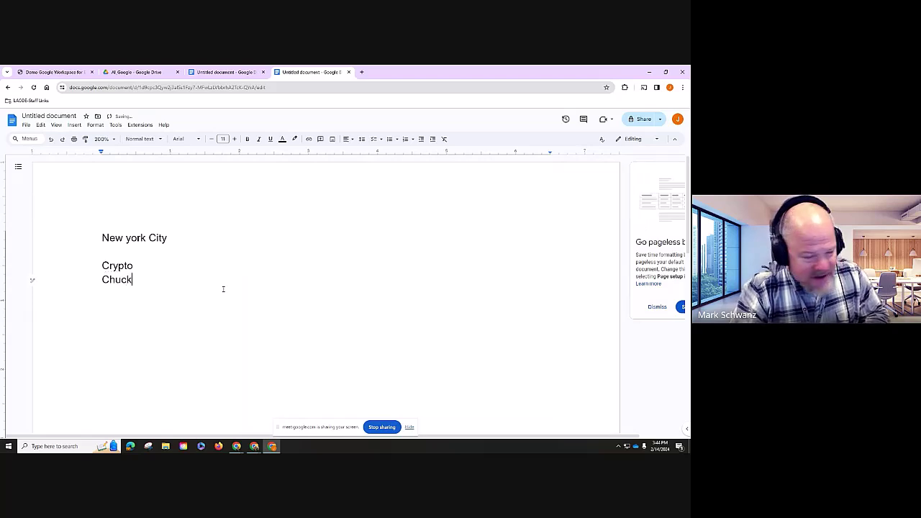
pyautogui.press('Return')
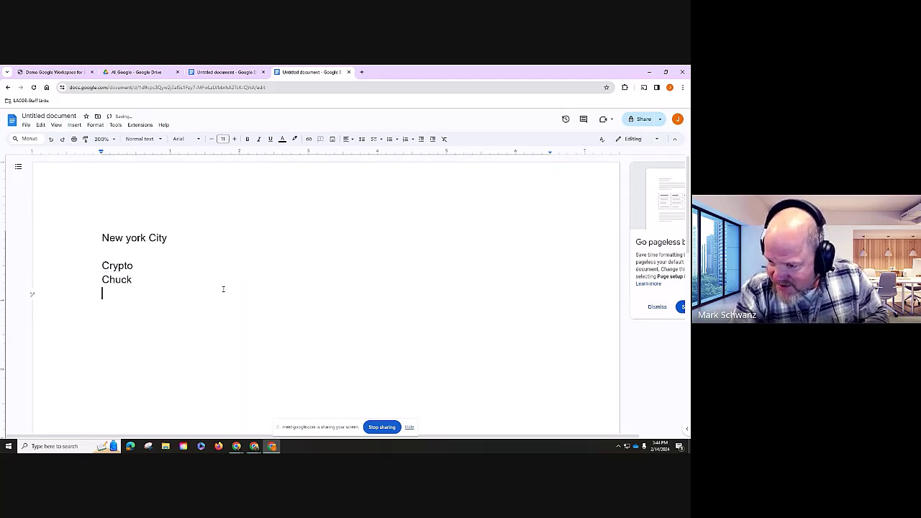
pyautogui.write('Fido')
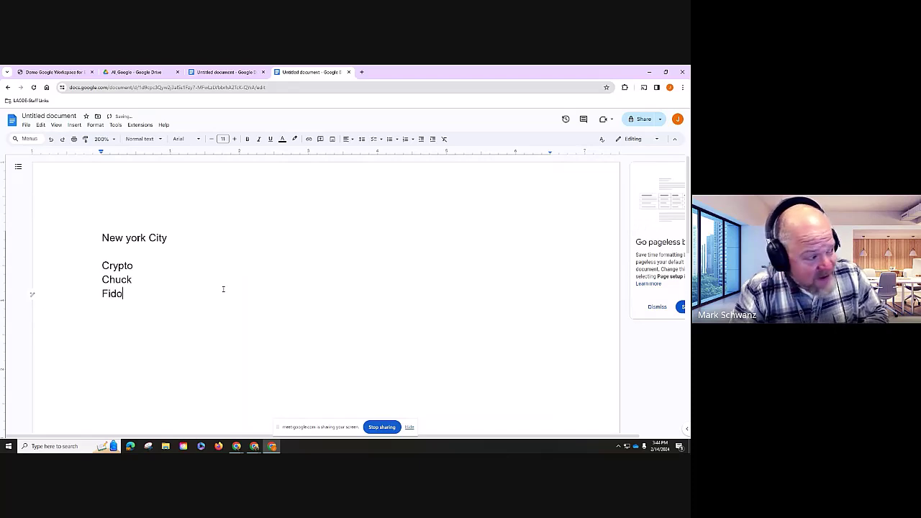
pyautogui.press('Return')
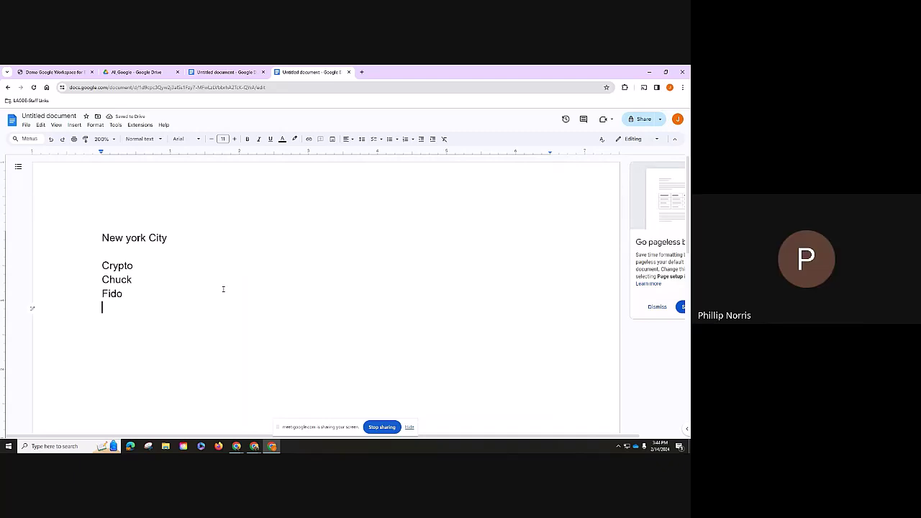
pyautogui.write('Rover')
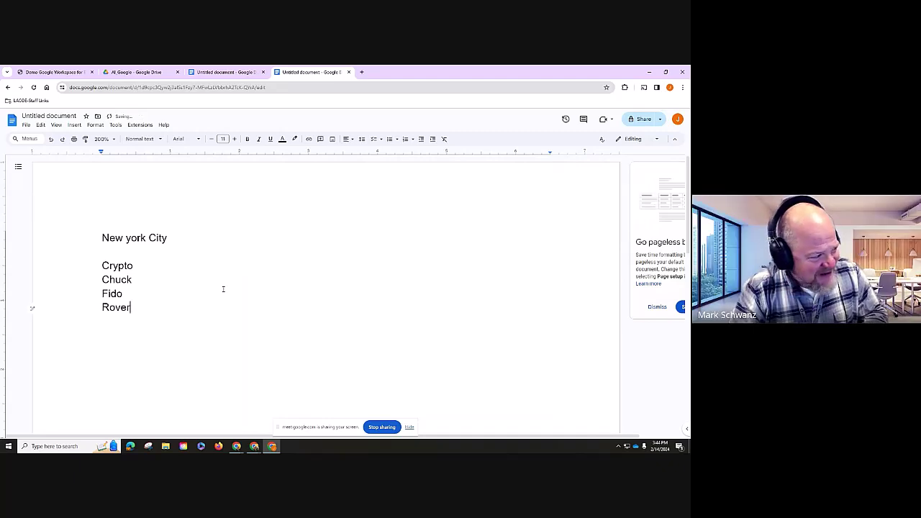
pyautogui.press('Return')
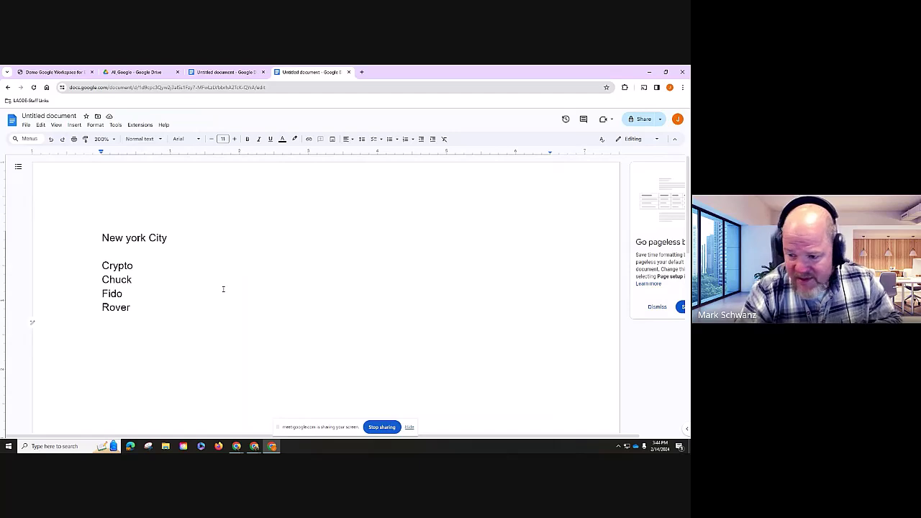
# - Finish the first list with Buddy and start a new group headed 'Pigs'
pyautogui.write('Buddy')
pyautogui.press('Return')
pyautogui.press('Return')
pyautogui.press('Return')
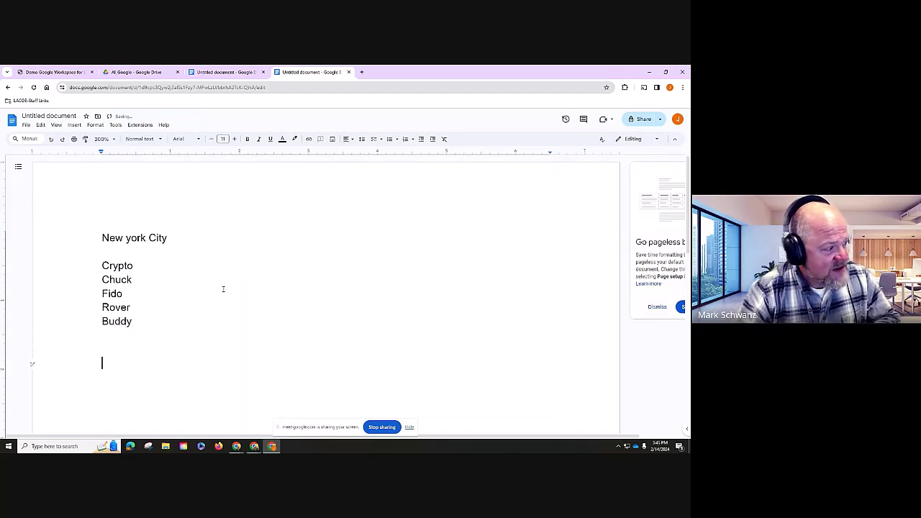
pyautogui.write('Pigs')
pyautogui.press('Return')
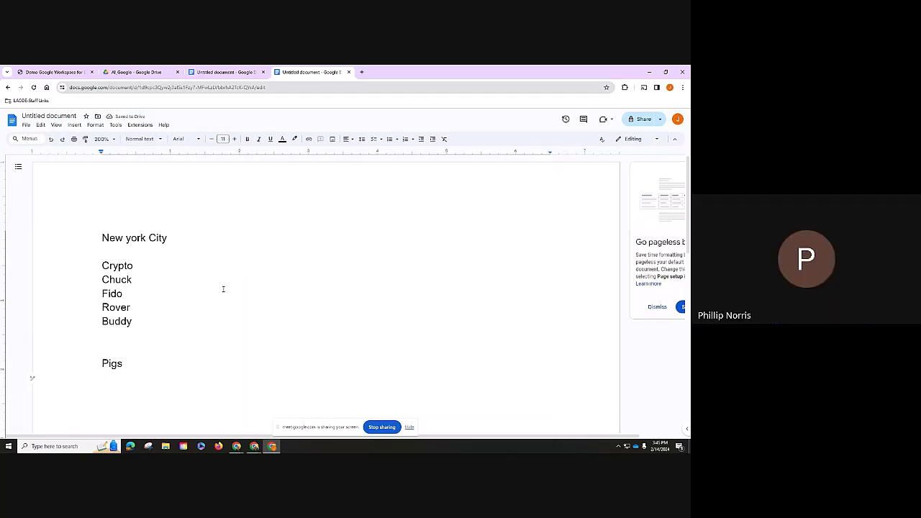
# - List Wilber, Pork Chop, Ham and Kevin Bacon on separate lines under Pigs
pyautogui.write('Wil')
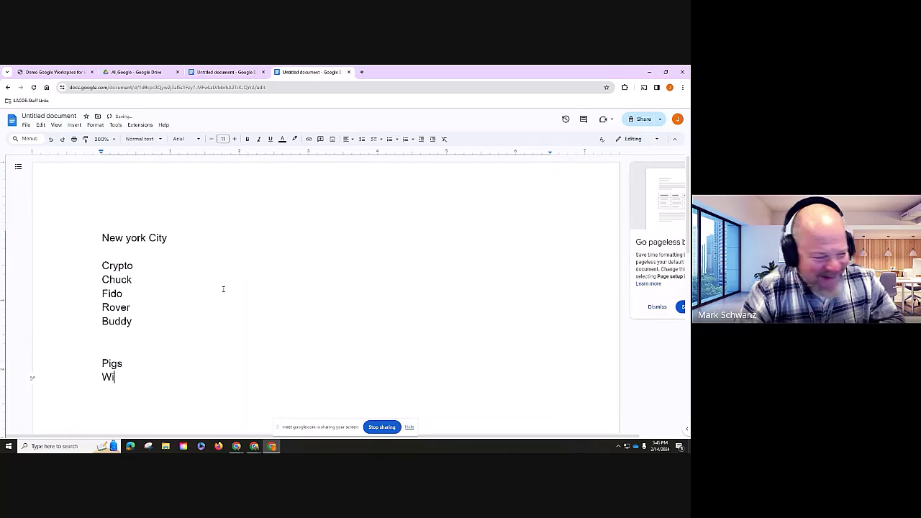
pyautogui.write('ber')
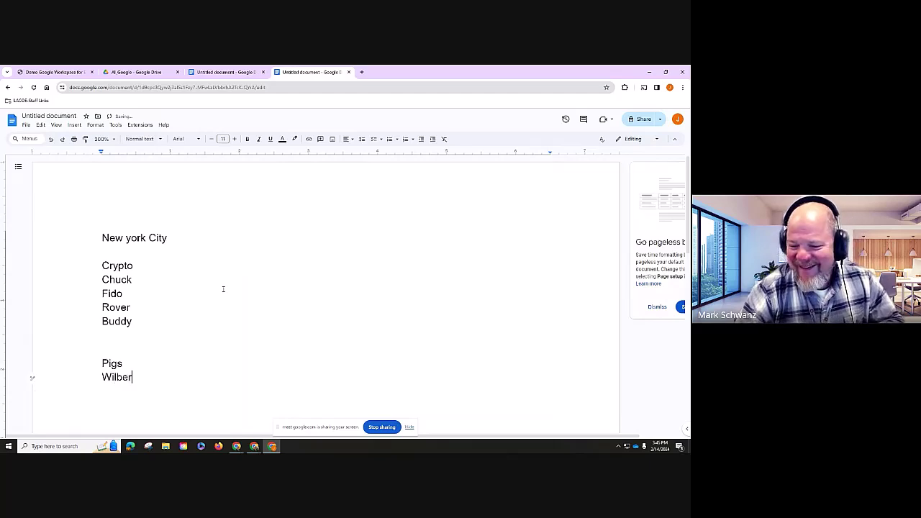
pyautogui.press('Return')
pyautogui.write('Pr')
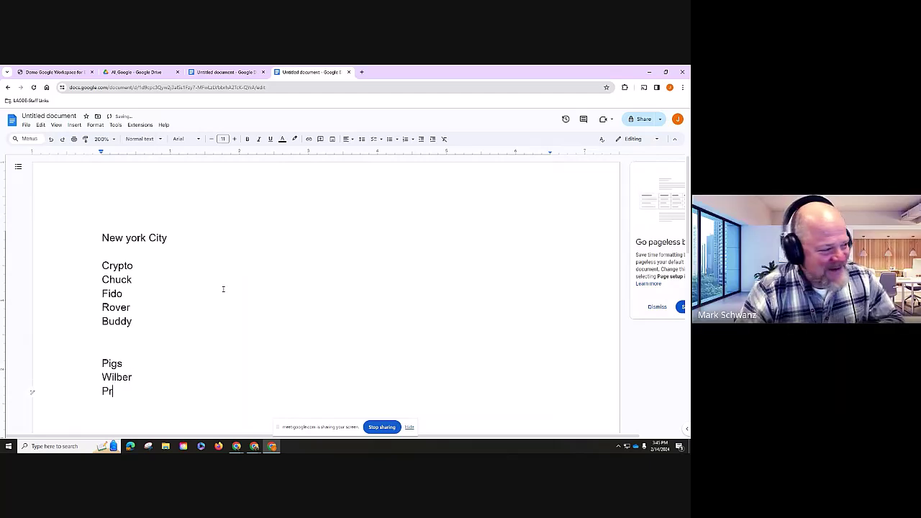
pyautogui.write('i')
pyautogui.press('BackSpace')
pyautogui.press('BackSpace')
pyautogui.write('ork Chop')
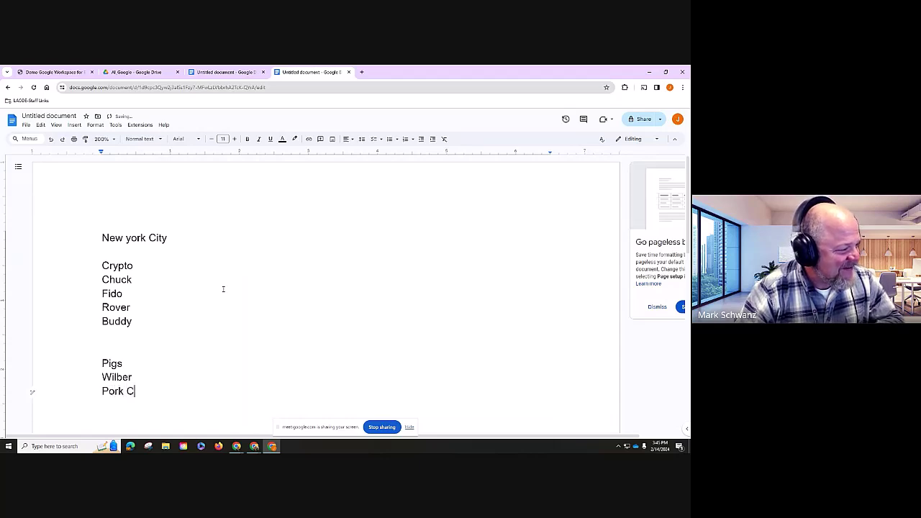
pyautogui.press('Return')
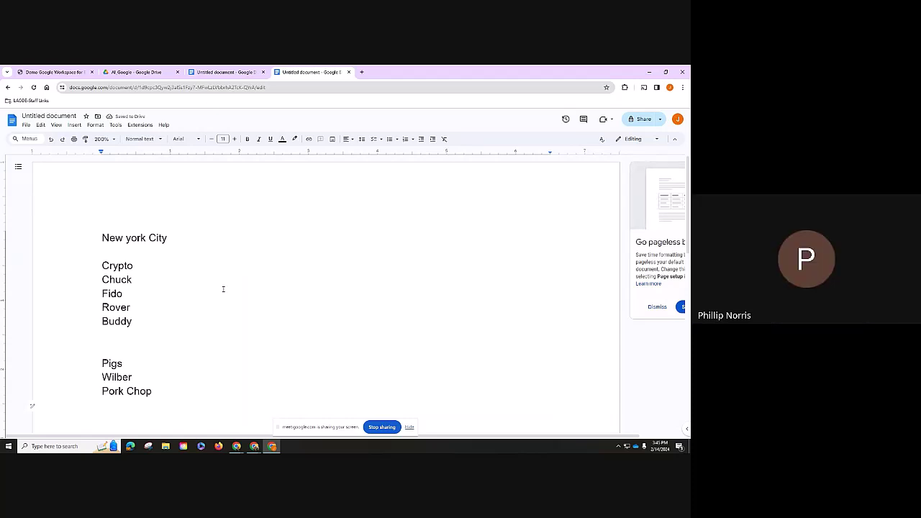
pyautogui.write('Ham')
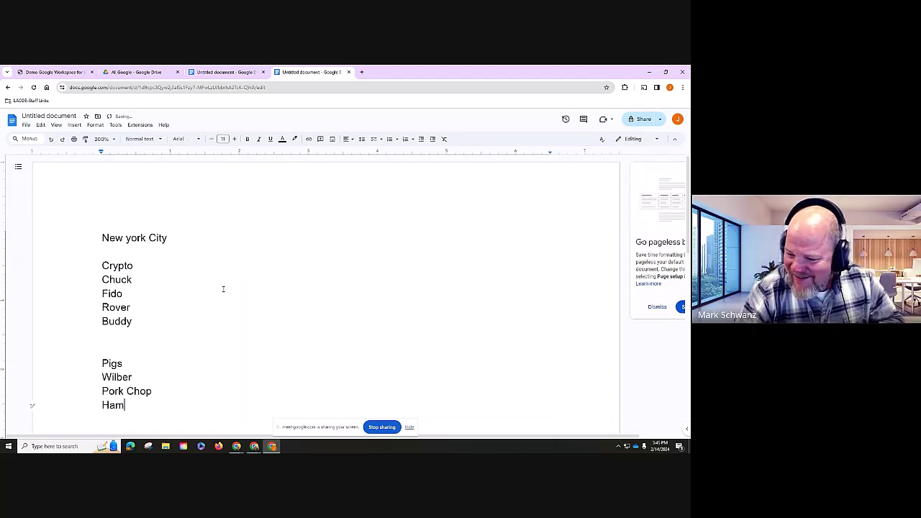
pyautogui.press('Return')
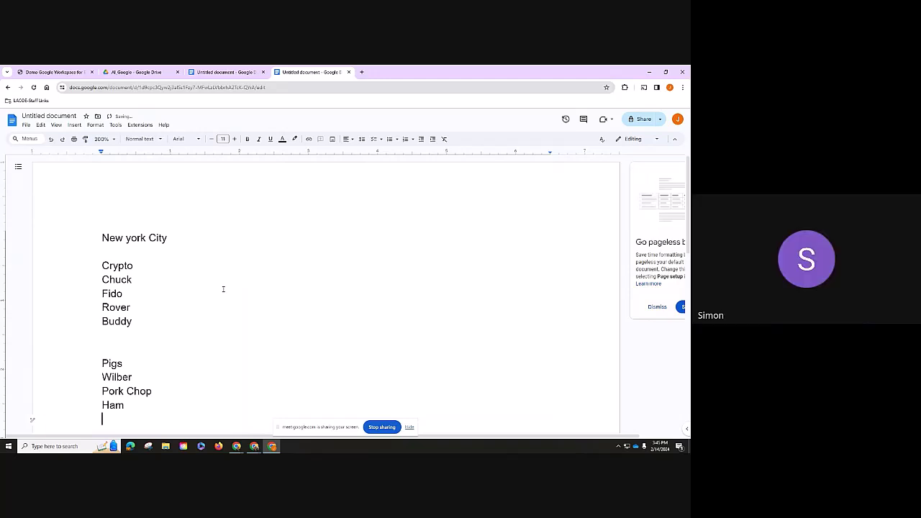
pyautogui.write('Kevin ')
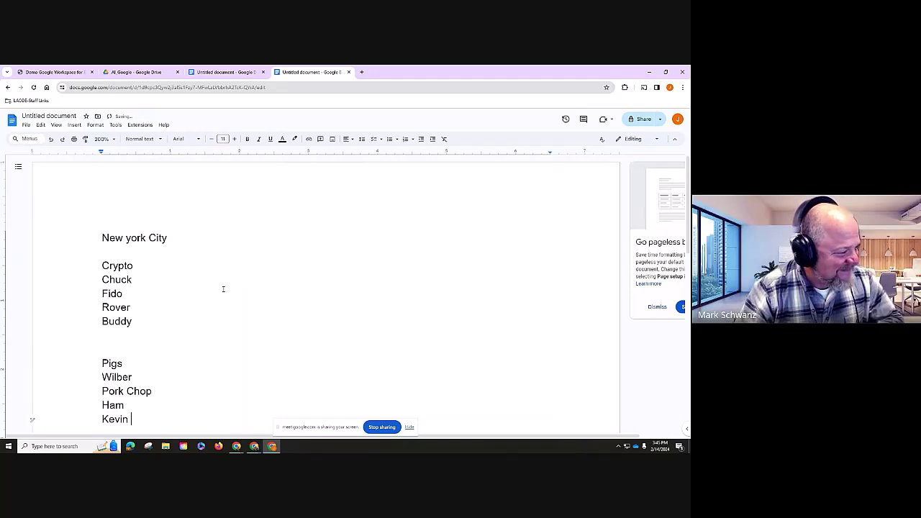
pyautogui.write('Bacon')
pyautogui.press('Return')
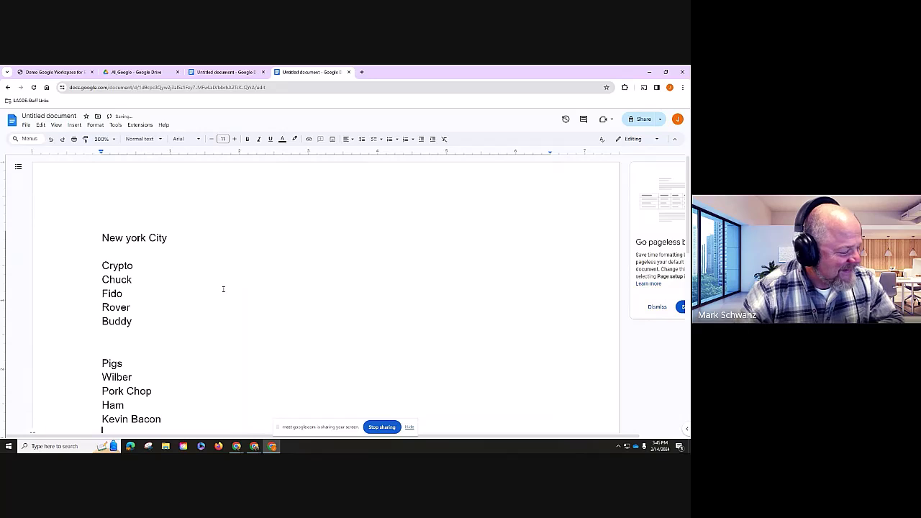
pyautogui.scroll(-1, 223, 289)
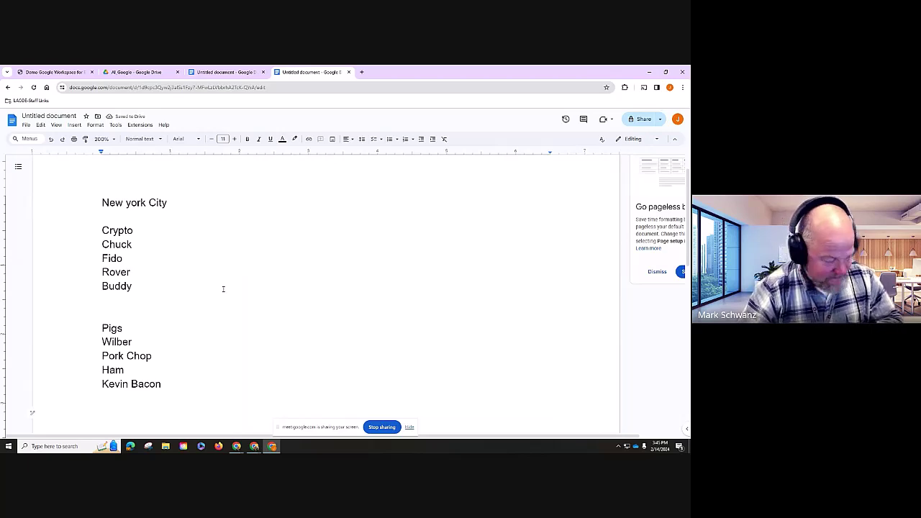
# - Start a Places list with Central park, Zoo and Brooklyn Bridge
pyautogui.write('Places')
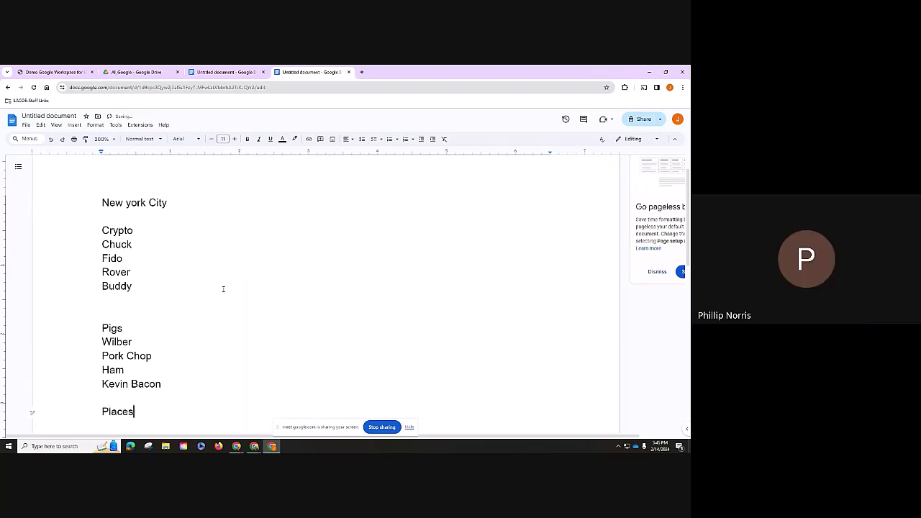
pyautogui.press('Return')
pyautogui.write('Central park')
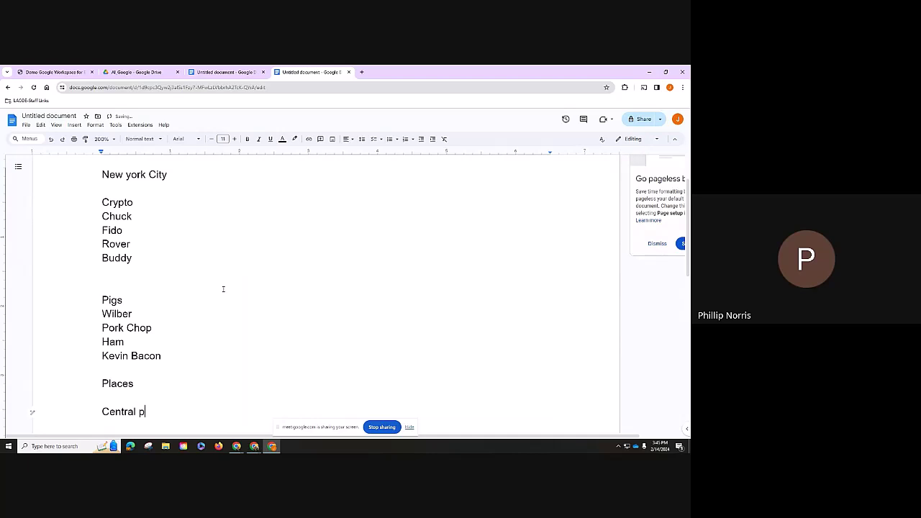
pyautogui.press('Return')
pyautogui.write('Zoo')
pyautogui.press('Return')
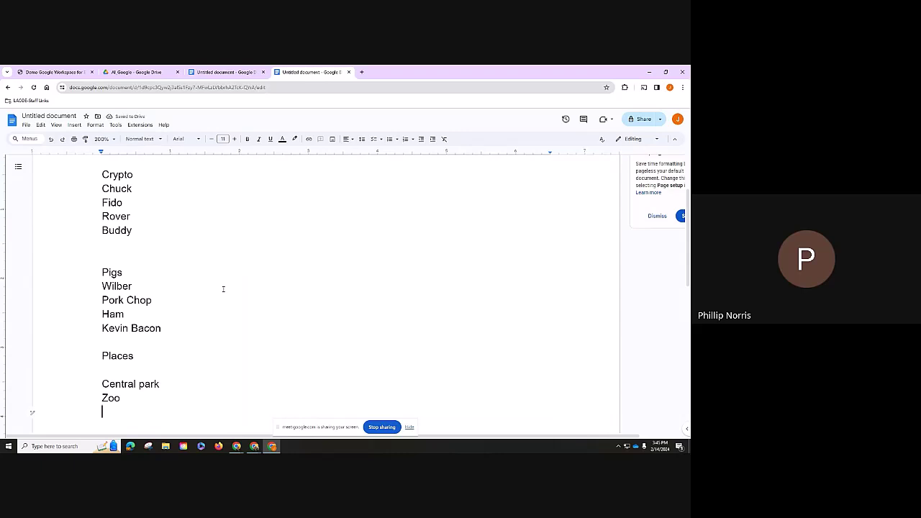
pyautogui.write('Brooklyn Bridge')
pyautogui.press('Return')
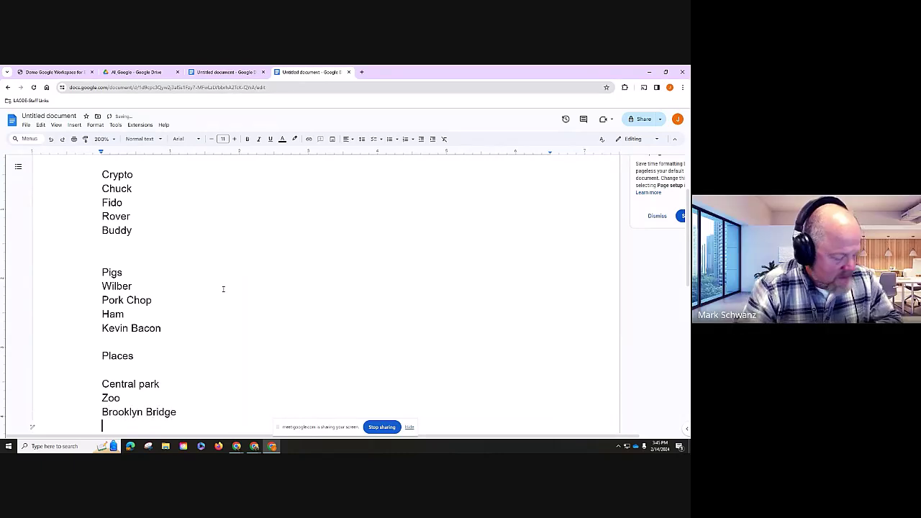
# - Add a correctly spelled Yankee Stadium, then switch to the other blank document
pyautogui.write('Yankee Sa')
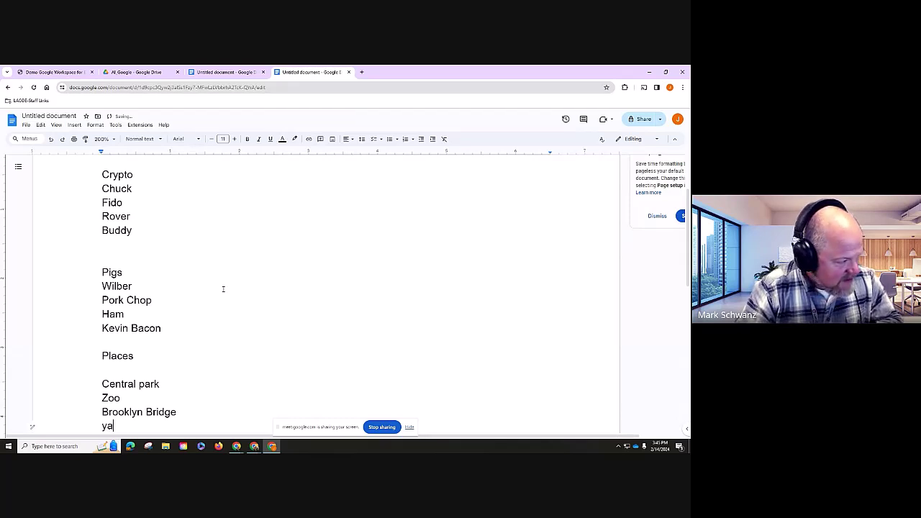
pyautogui.press('BackSpace')
pyautogui.write('tadu')
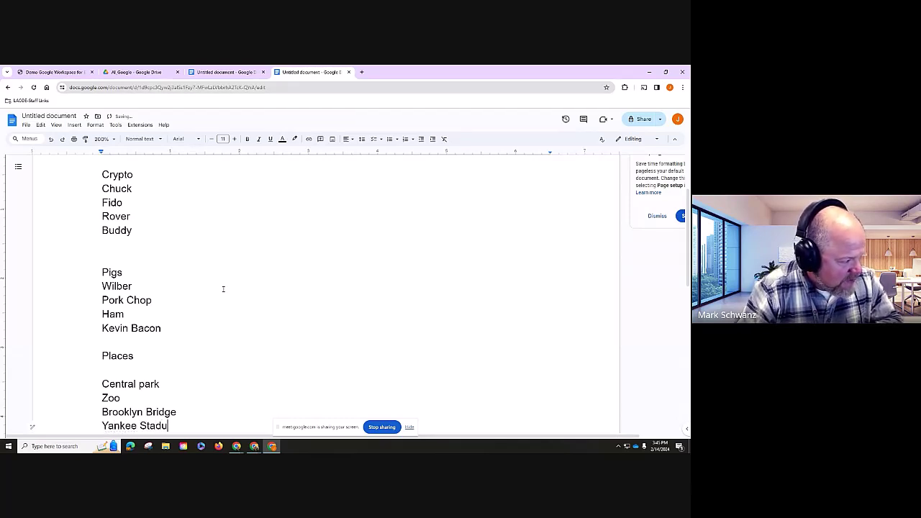
pyautogui.press('BackSpace')
pyautogui.write('ium')
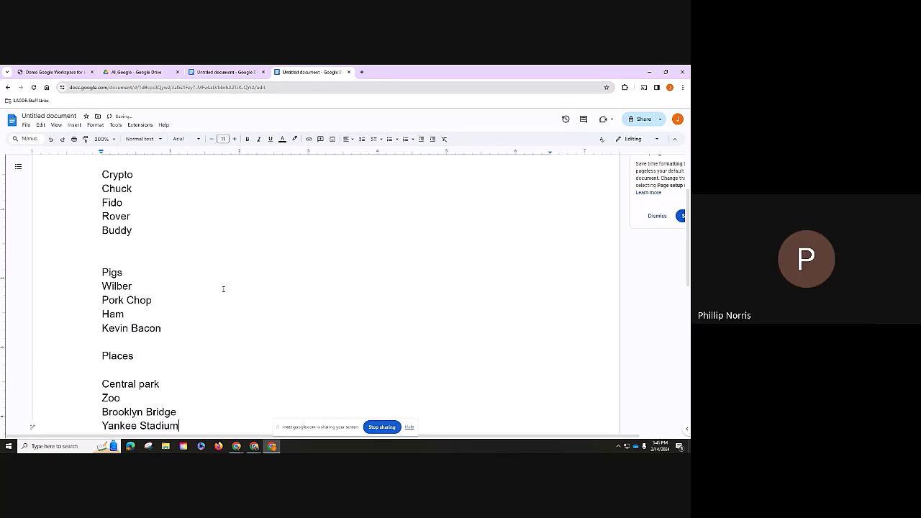
pyautogui.press('Up')
pyautogui.press('Up')
pyautogui.press('Up')
pyautogui.press('Up')
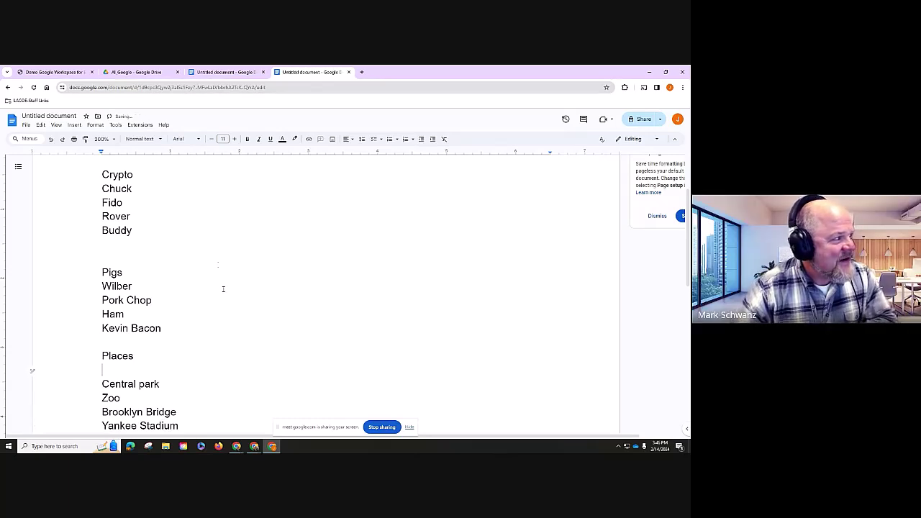
pyautogui.click(245, 75)
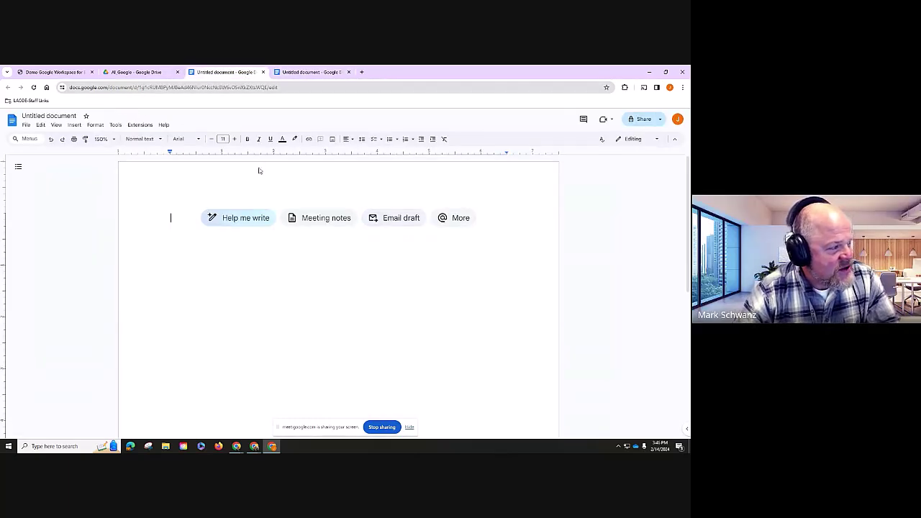
# - Begin the prompt 'Write a story at fourth grade level' on the blank page
pyautogui.click(259, 223)
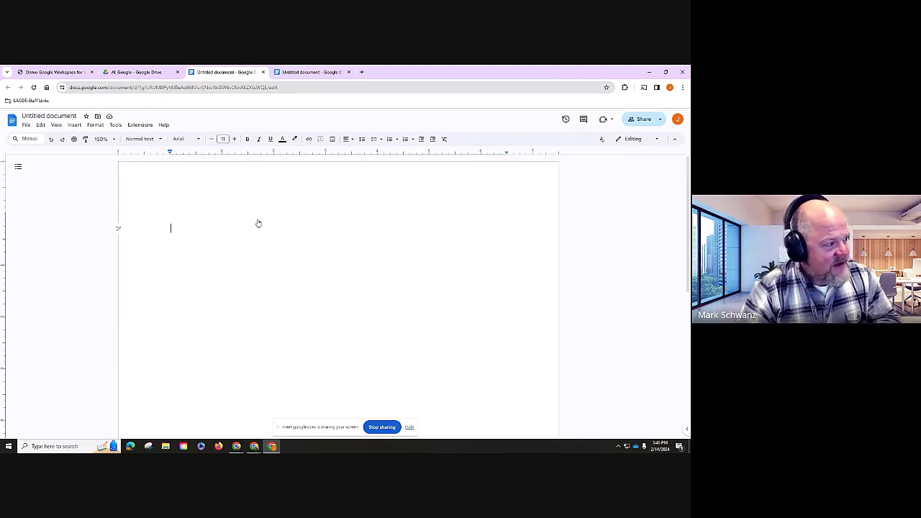
pyautogui.write('Write a ')
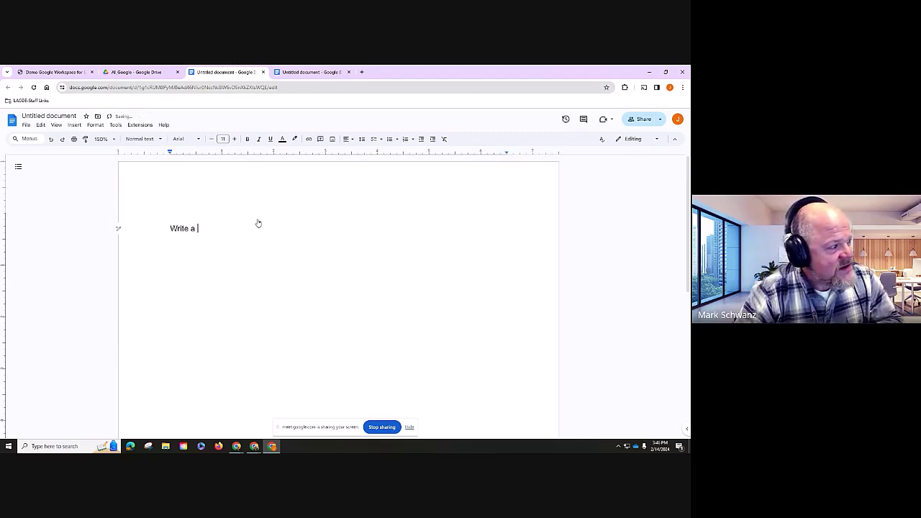
pyautogui.write('story at at')
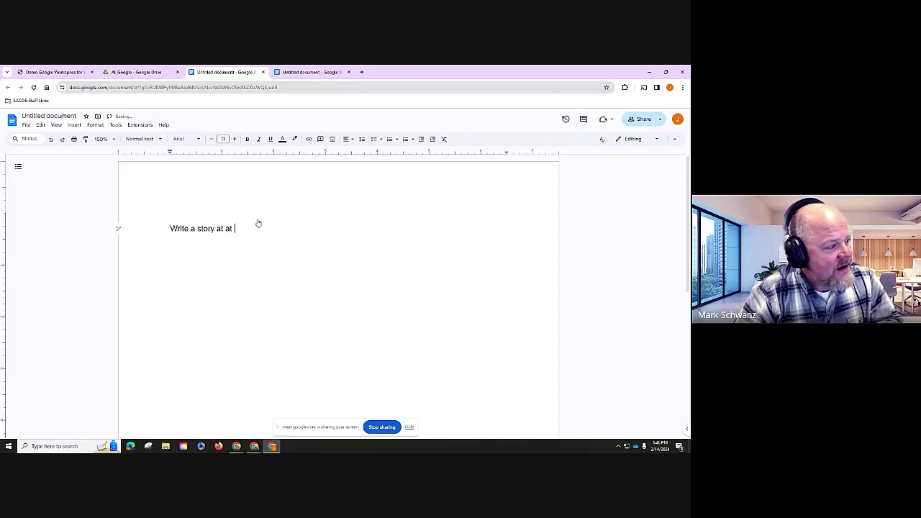
pyautogui.press('BackSpace')
pyautogui.write('four')
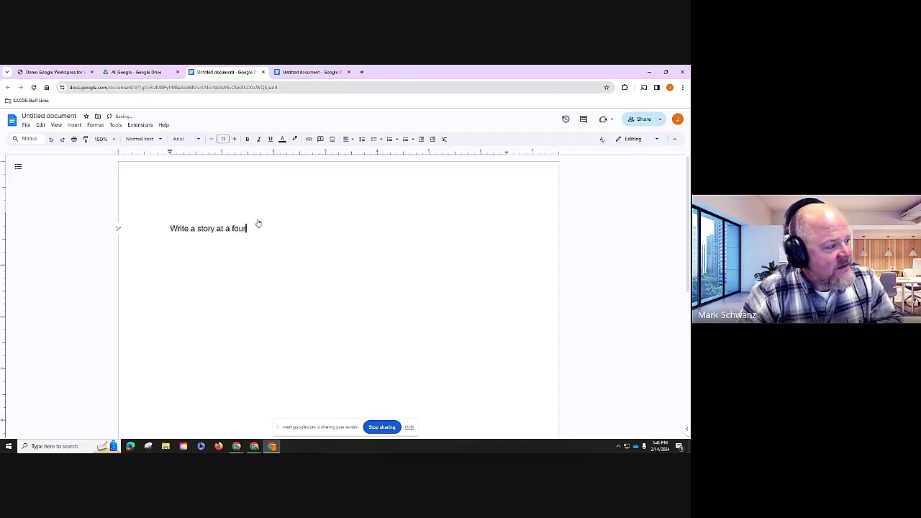
pyautogui.write('th grade elvel')
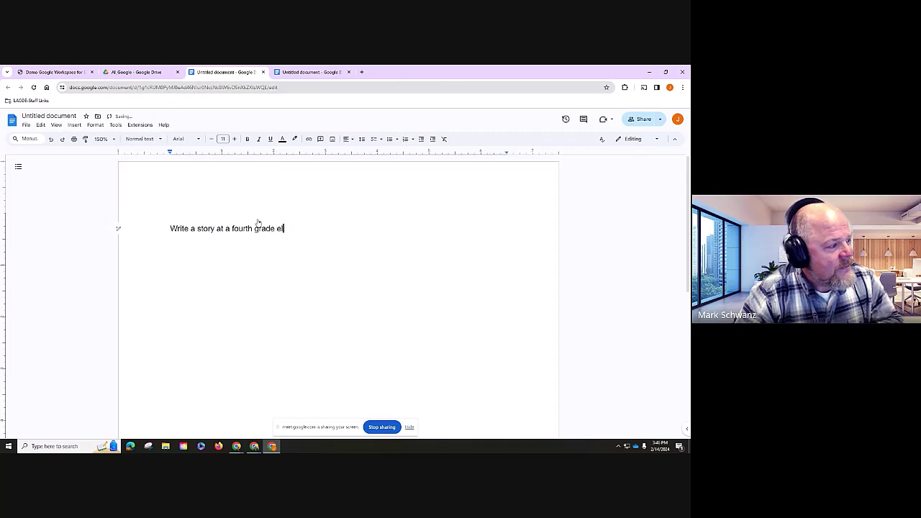
pyautogui.press('BackSpace')
pyautogui.press('BackSpace')
pyautogui.press('BackSpace')
pyautogui.press('BackSpace')
pyautogui.press('BackSpace')
pyautogui.write('levv')
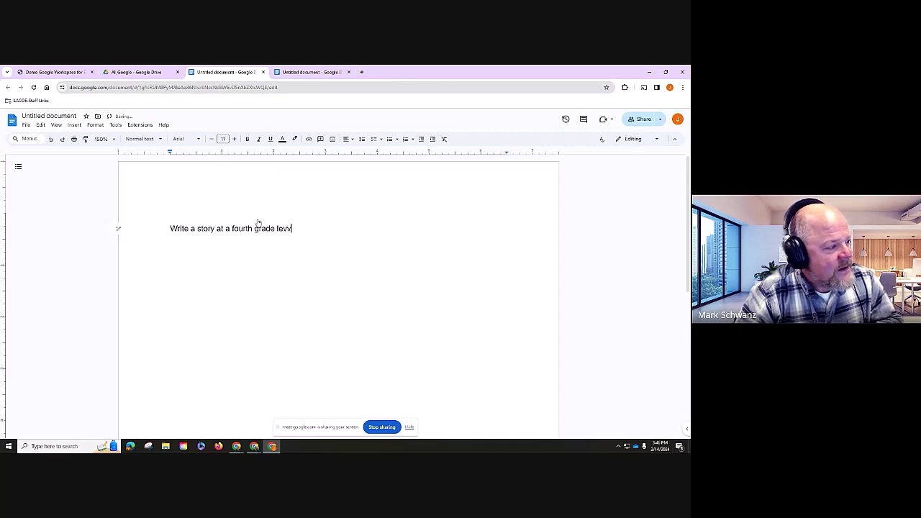
pyautogui.press('BackSpace')
# - Complete the prompt about dog and pig friends touring New York, naming them and fun places, and select it
pyautogui.write('el about a ')
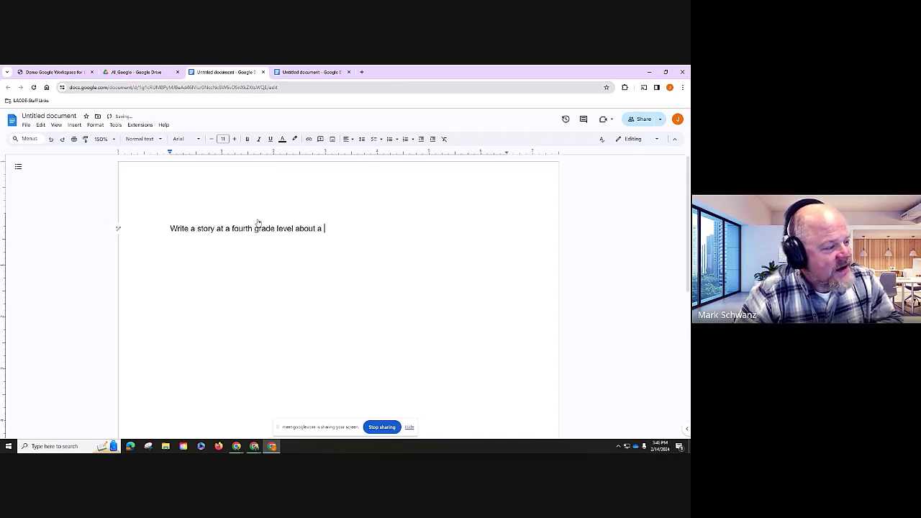
pyautogui.write('do')
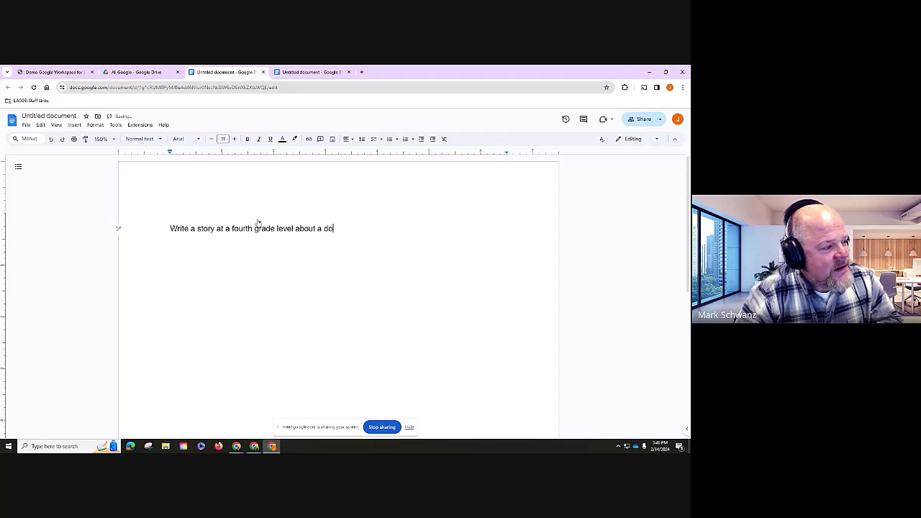
pyautogui.write('g and a p')
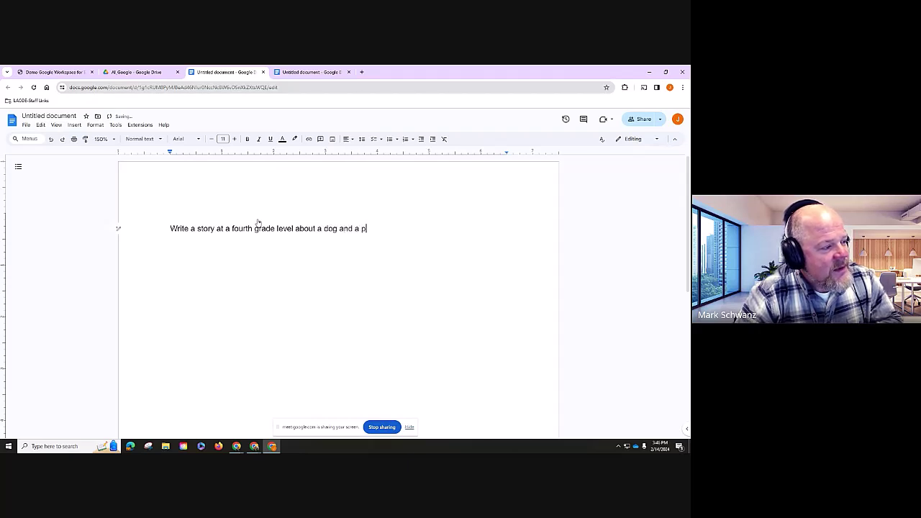
pyautogui.write('ig who are f')
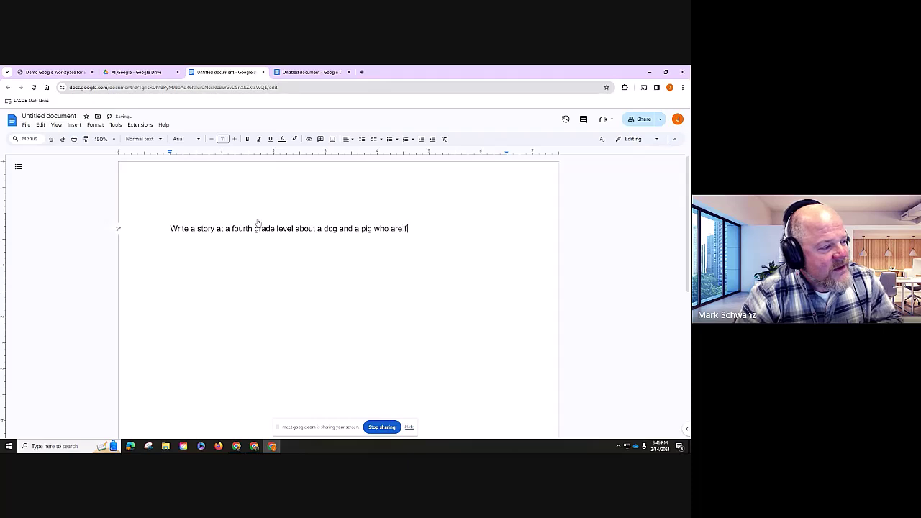
pyautogui.write('riends and')
pyautogui.press('BackSpace')
pyautogui.press('BackSpace')
pyautogui.press('BackSpace')
pyautogui.press('BackSpace')
pyautogui.press('BackSpace')
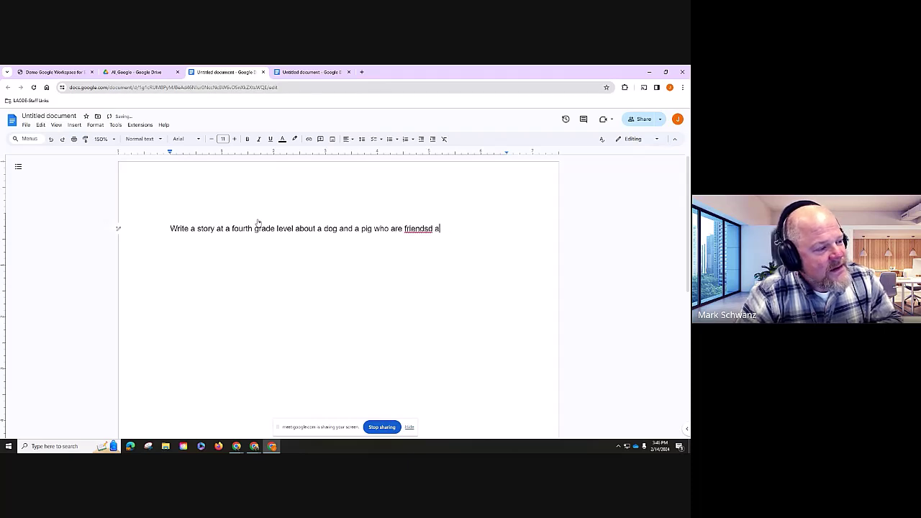
pyautogui.write('and go t')
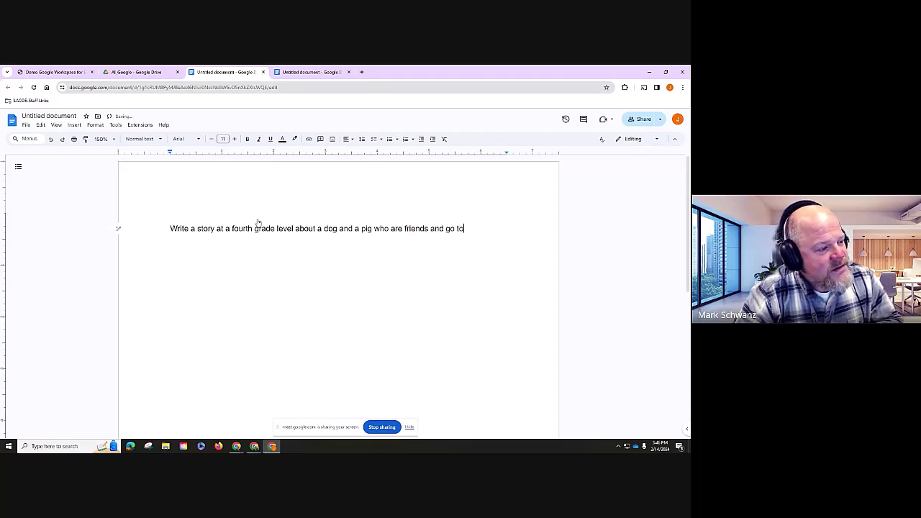
pyautogui.press('BackSpace')
pyautogui.write('on')
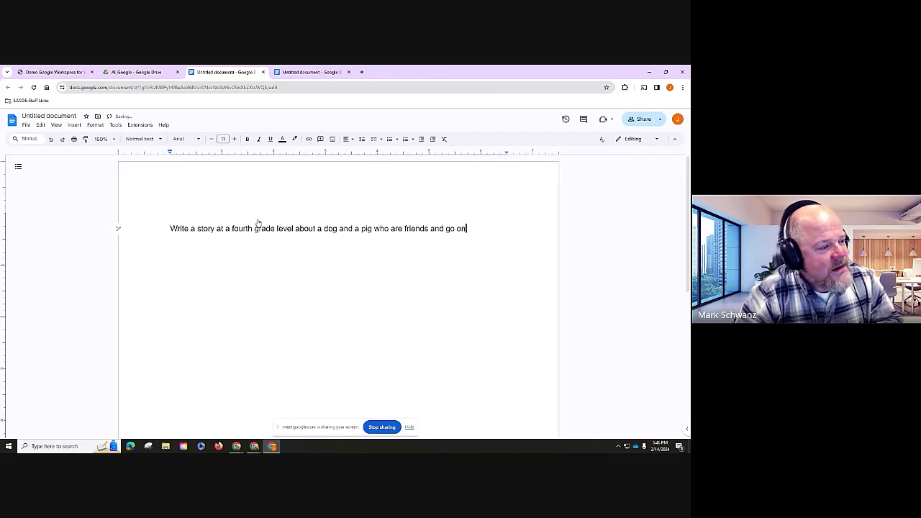
pyautogui.write(' an adve')
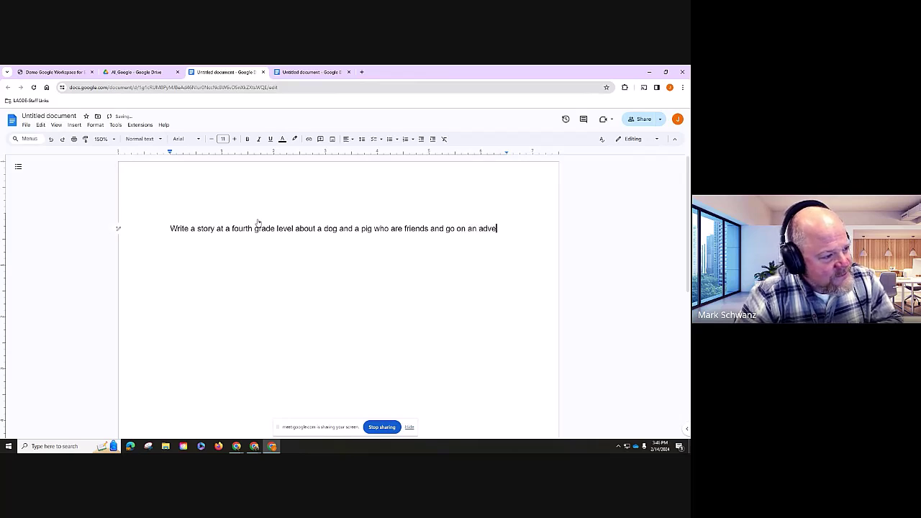
pyautogui.write('nture in N')
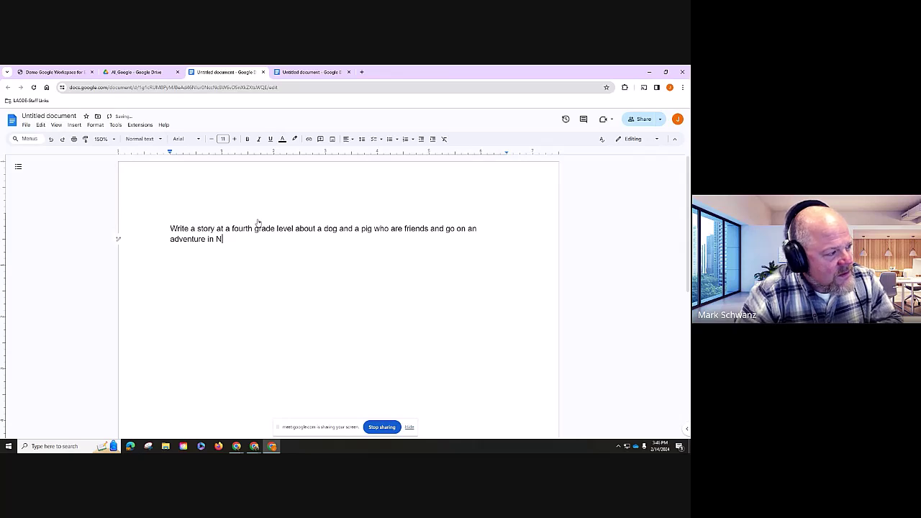
pyautogui.write('ew york city.')
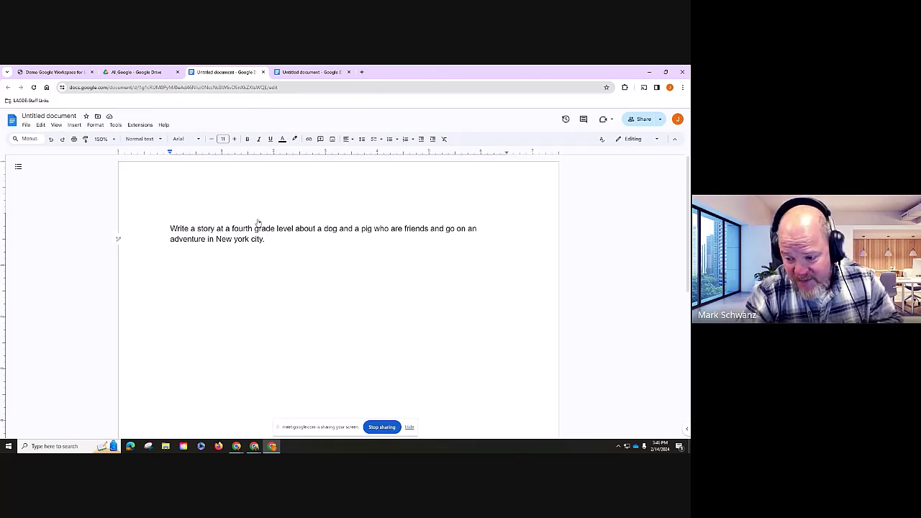
pyautogui.write('Includ')
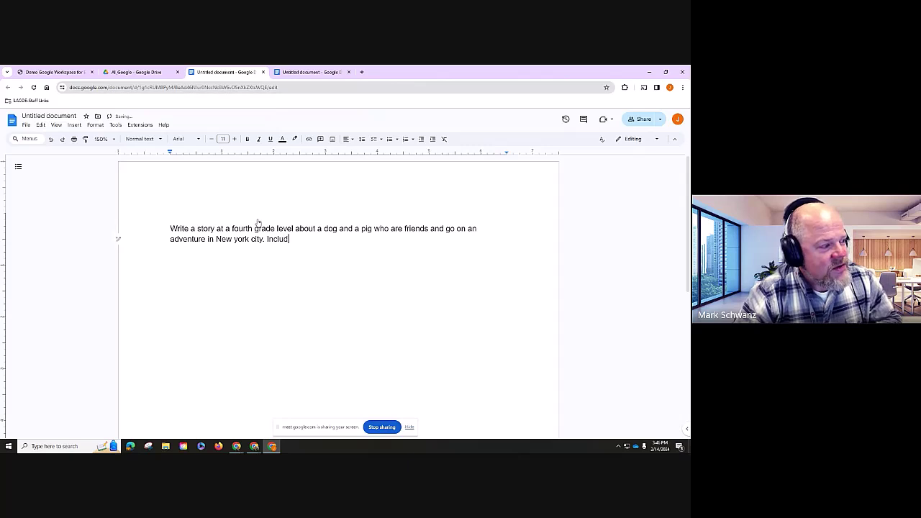
pyautogui.write('e their names')
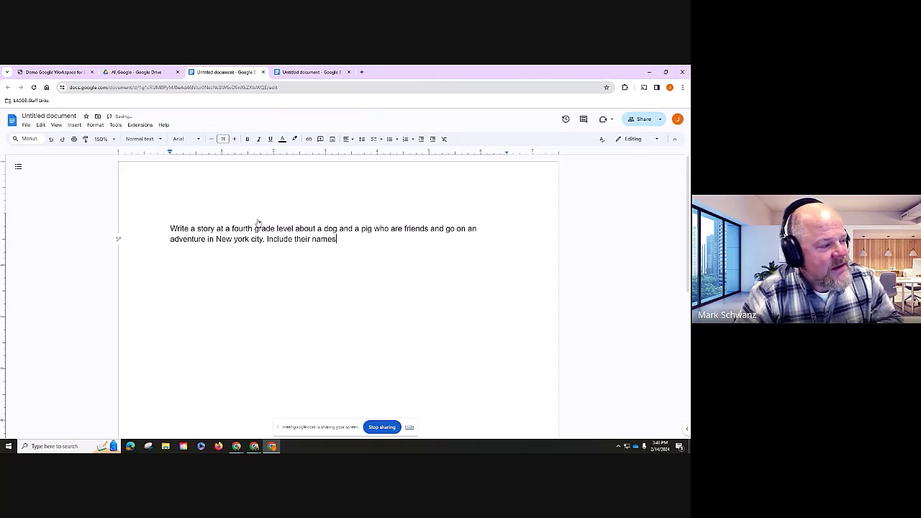
pyautogui.write(' and')
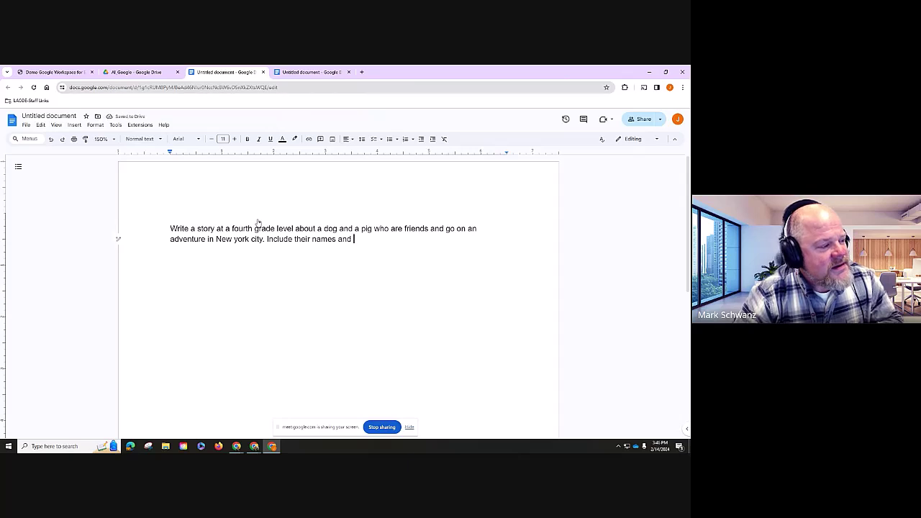
pyautogui.write(' some of the fun pla')
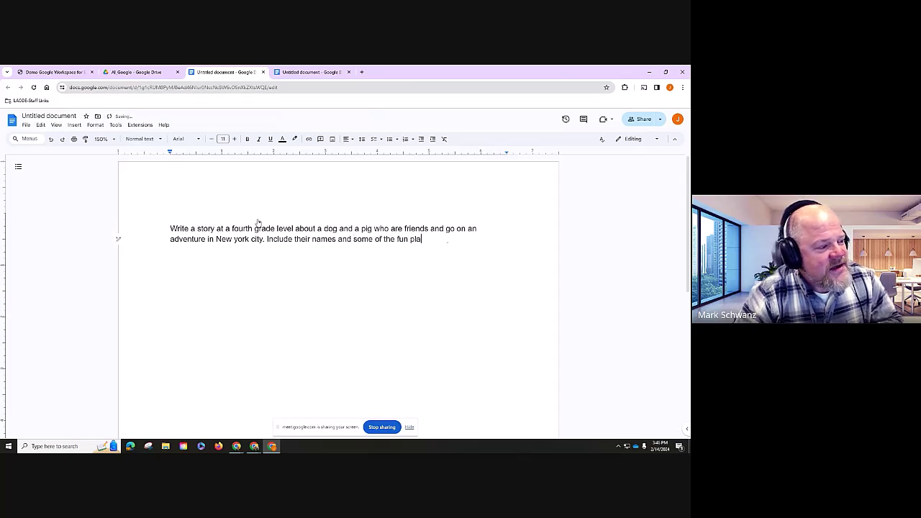
pyautogui.write('ces they visit')
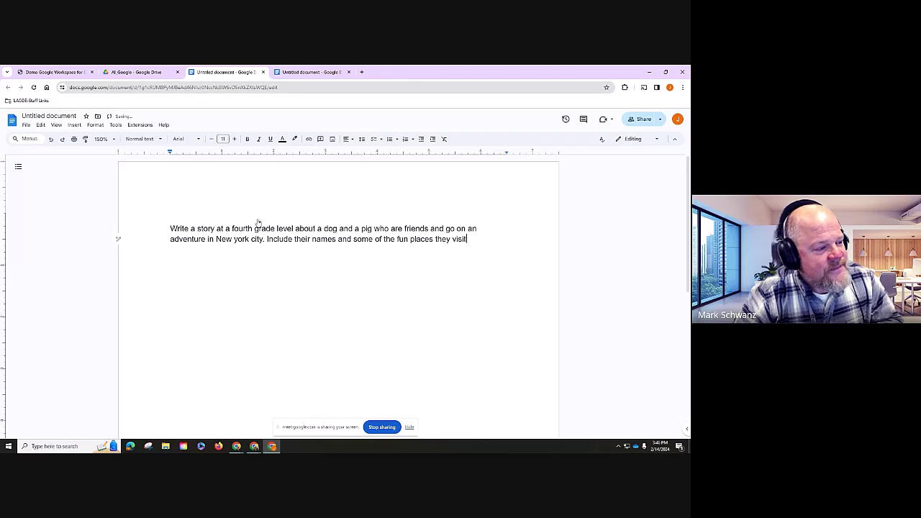
pyautogui.write(' while ')
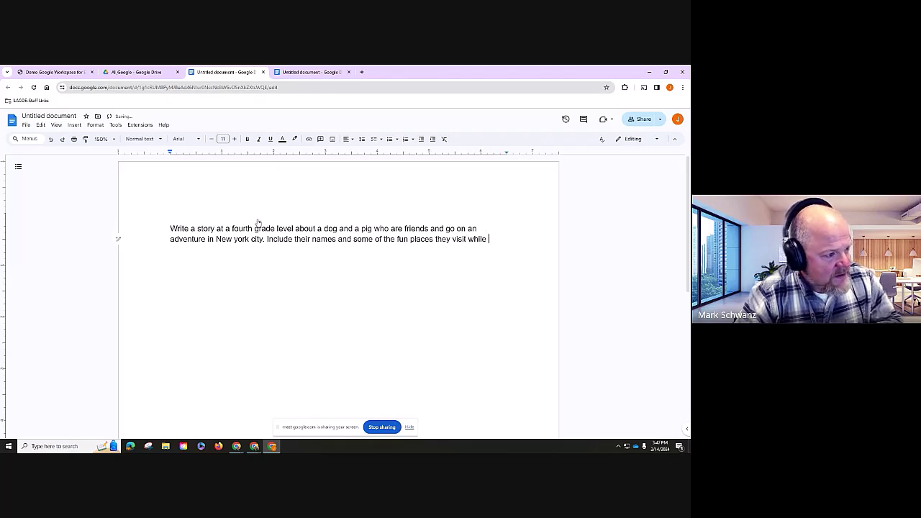
pyautogui.write('there.')
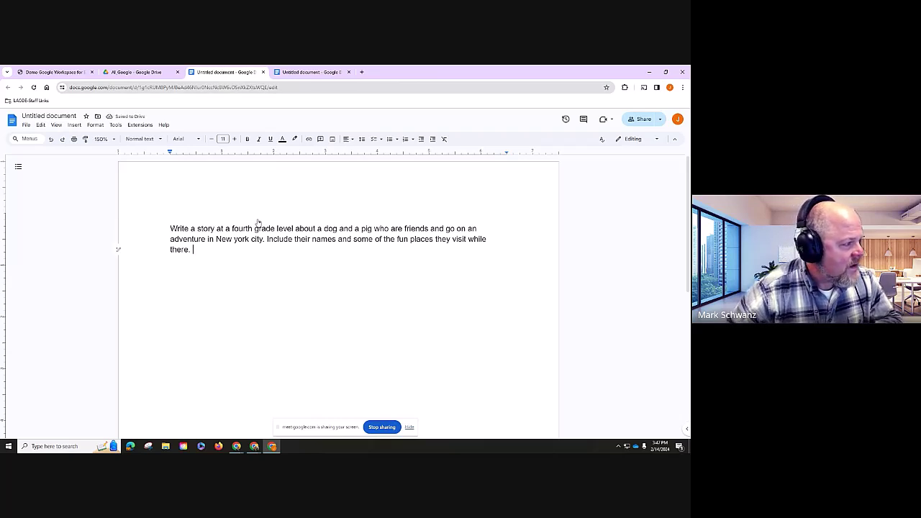
pyautogui.hotkey('ctrl', 'a')
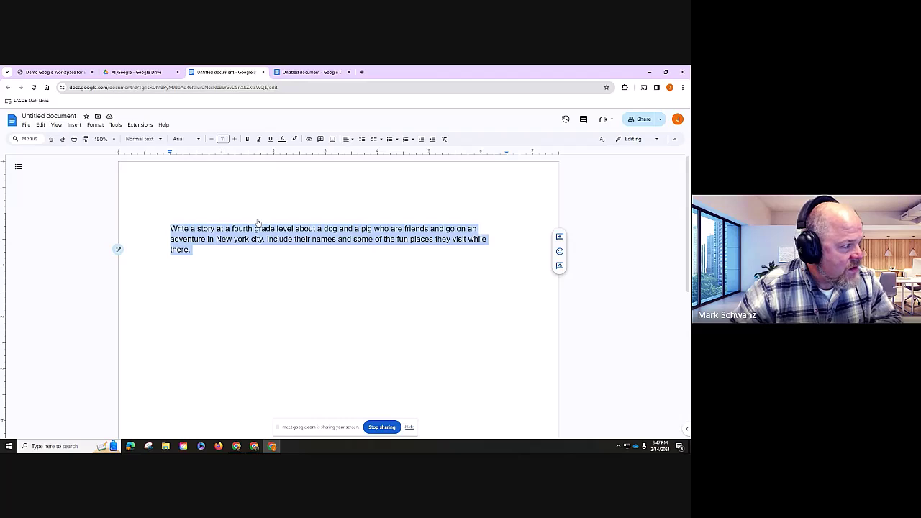
# - Move the story prompt into Help me write and generate the Sparky and Petunia draft
pyautogui.hotkey('ctrl', 'x')
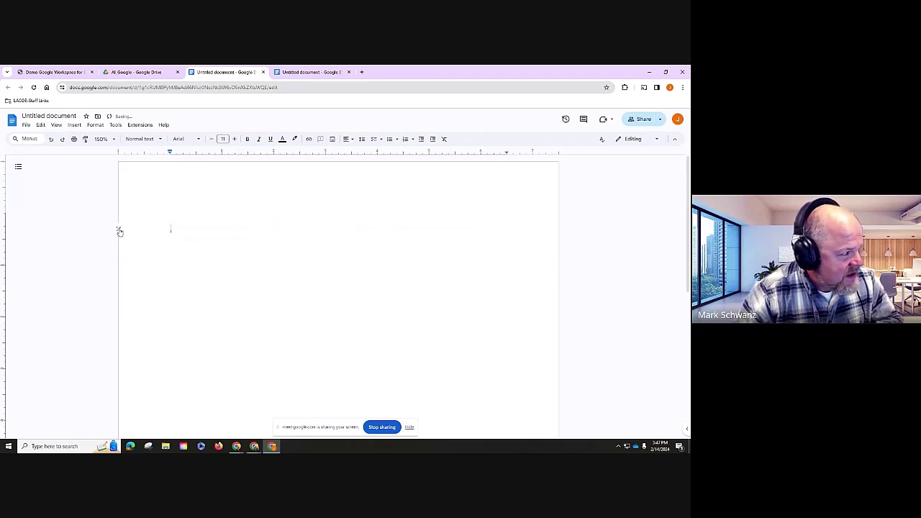
pyautogui.click(118, 228)
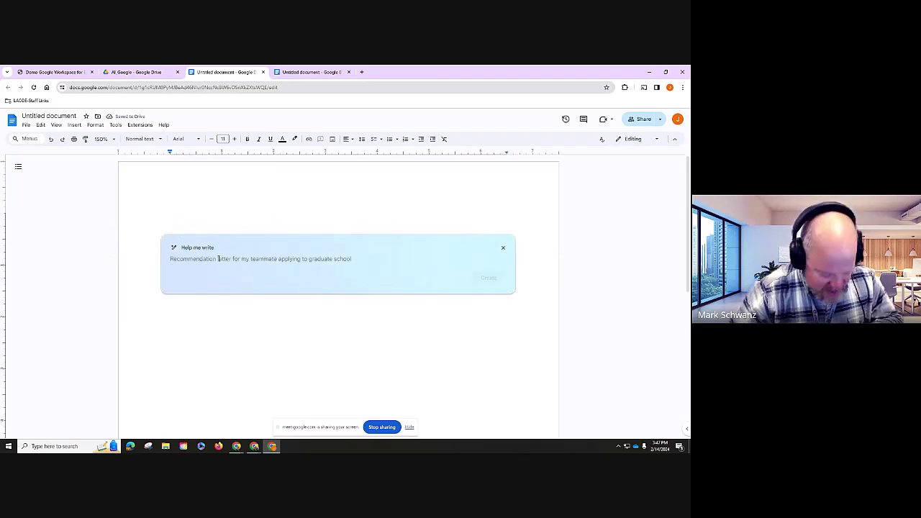
pyautogui.hotkey('ctrl', 'v')
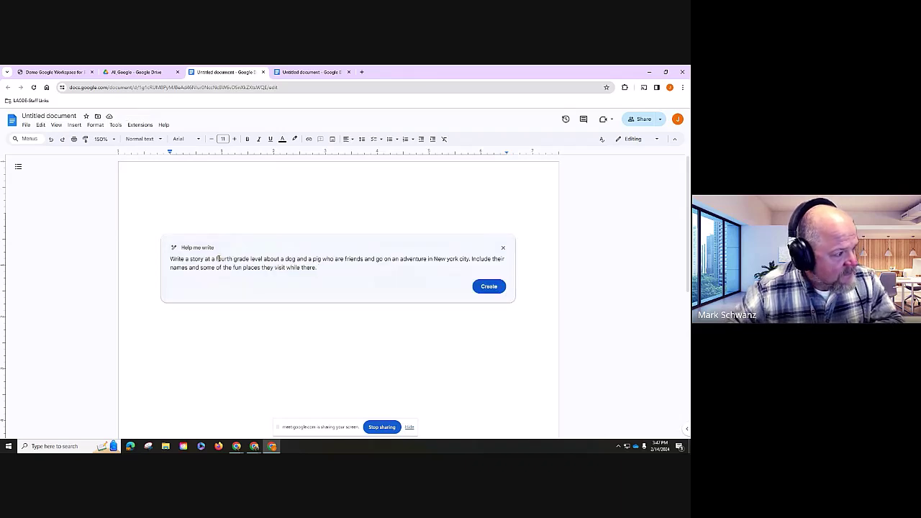
pyautogui.press('Return')
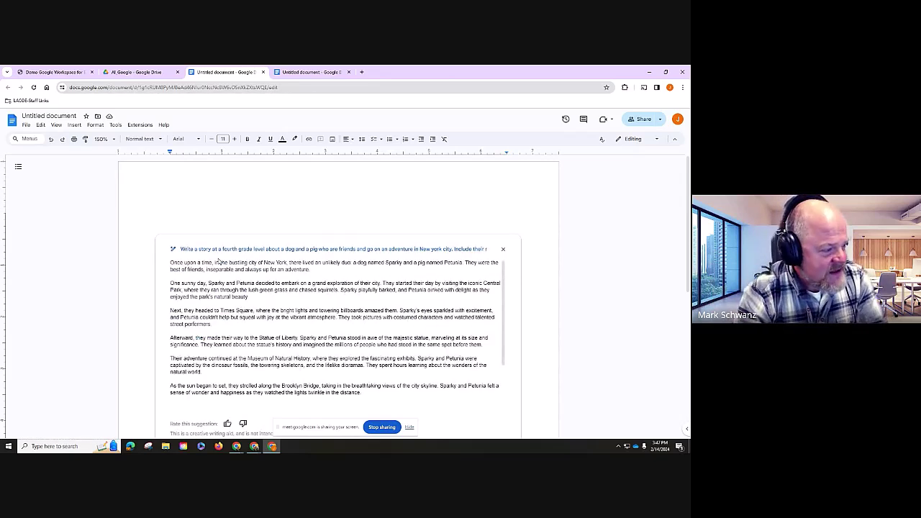
pyautogui.hotkey('ctrl', '+')
pyautogui.hotkey('ctrl', '+')
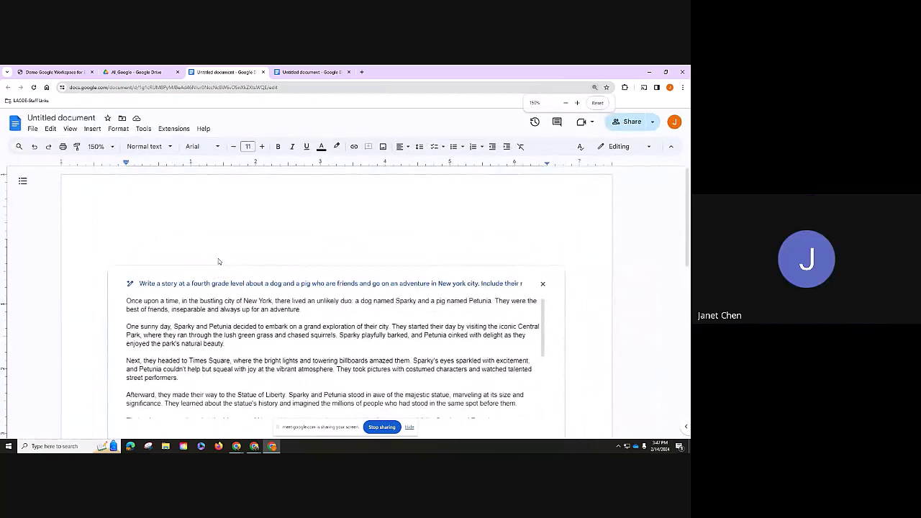
pyautogui.hotkey('ctrl', '+')
pyautogui.scroll(-3, 323, 356)
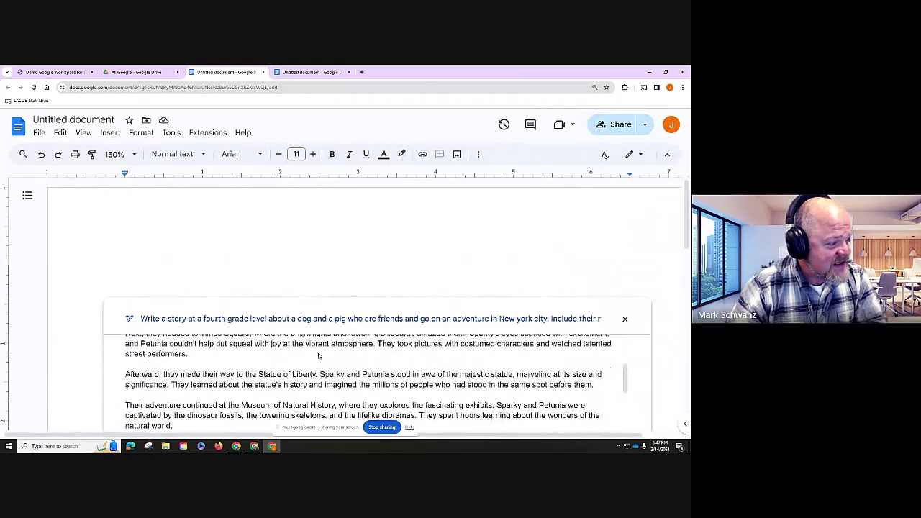
pyautogui.scroll(3, 322, 356)
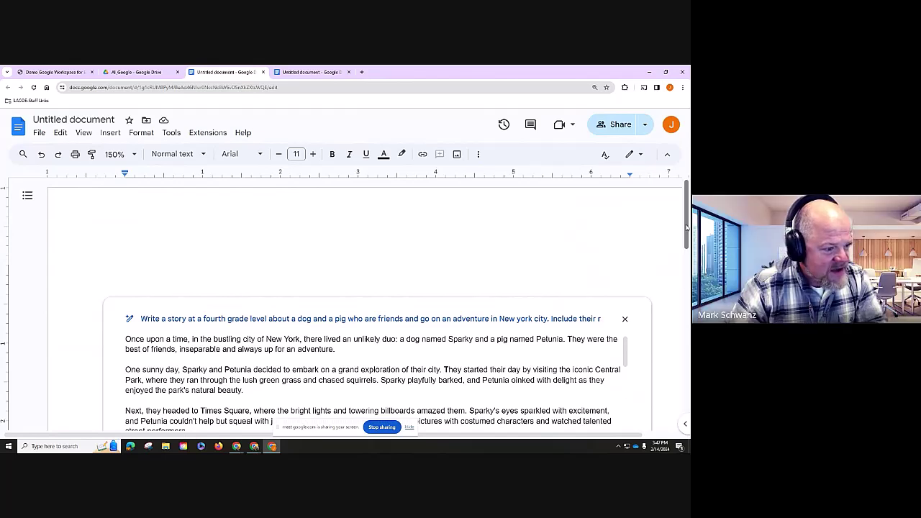
pyautogui.moveTo(687, 226); pyautogui.dragTo(688, 241)
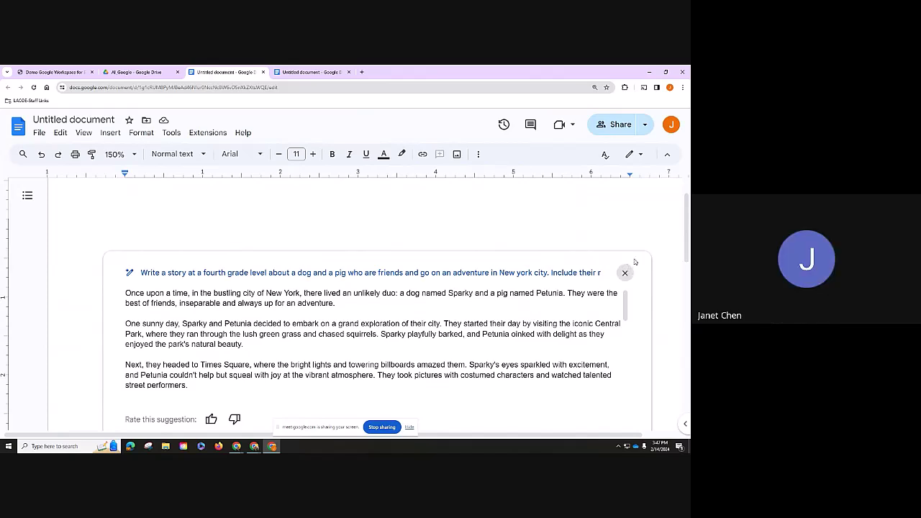
pyautogui.scroll(-1, 688, 232)
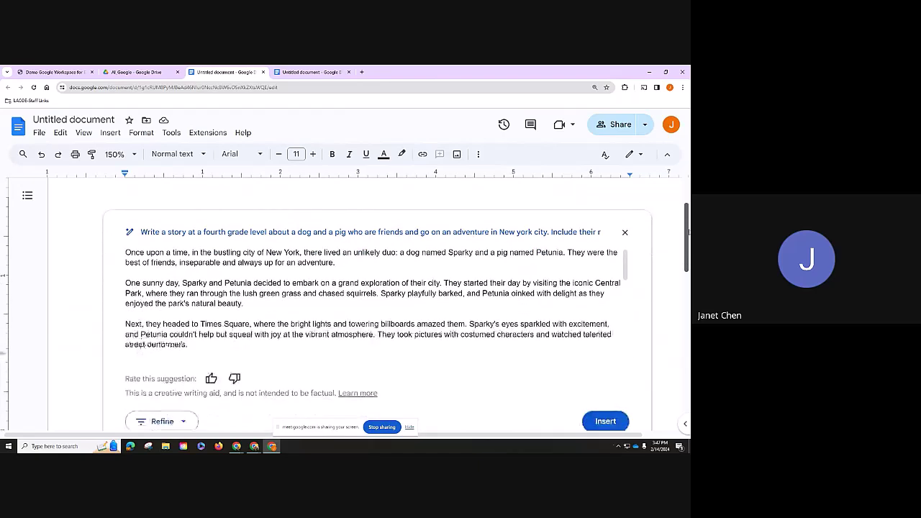
pyautogui.scroll(-1, 688, 232)
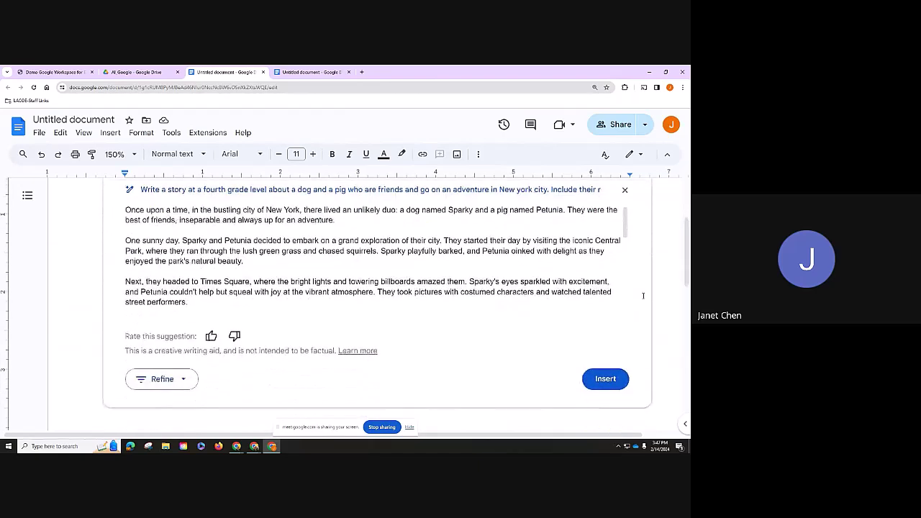
# - Insert the generated Sparky and Petunia story into the page and scroll through it
pyautogui.click(605, 380)
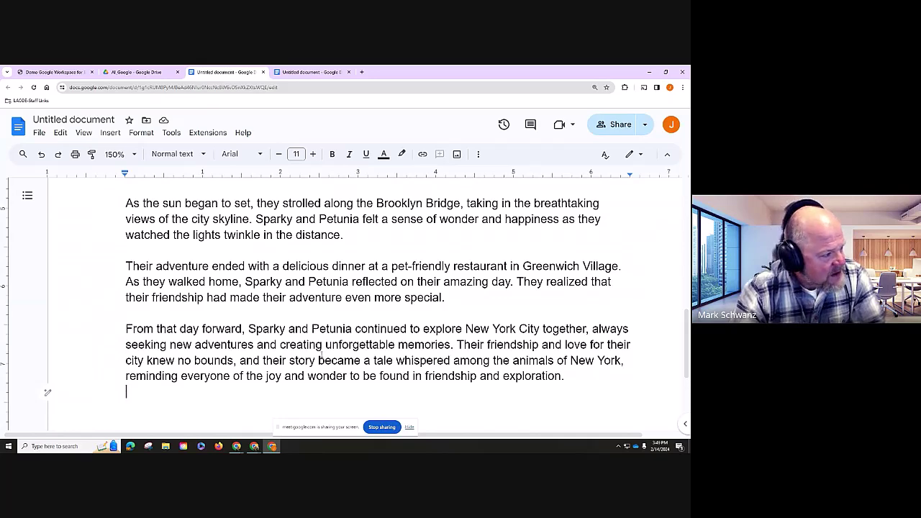
pyautogui.scroll(1, 471, 325)
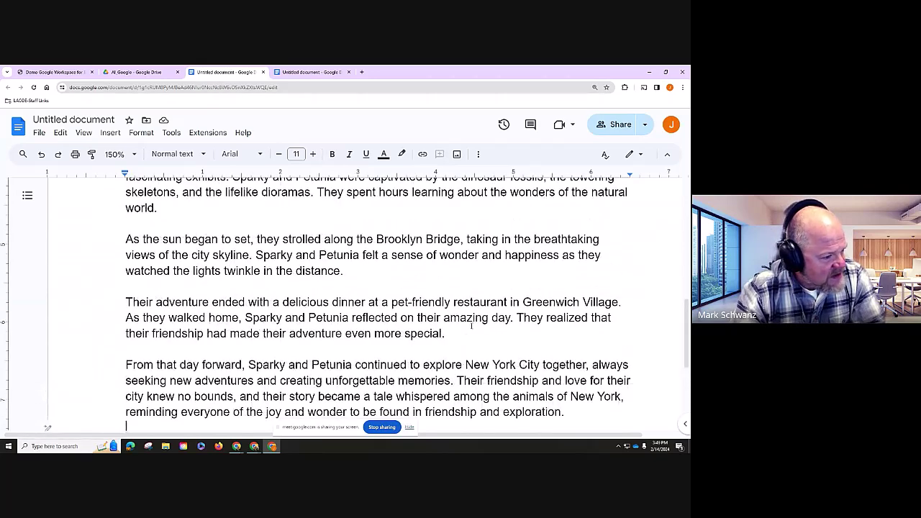
pyautogui.scroll(-2, 375, 282)
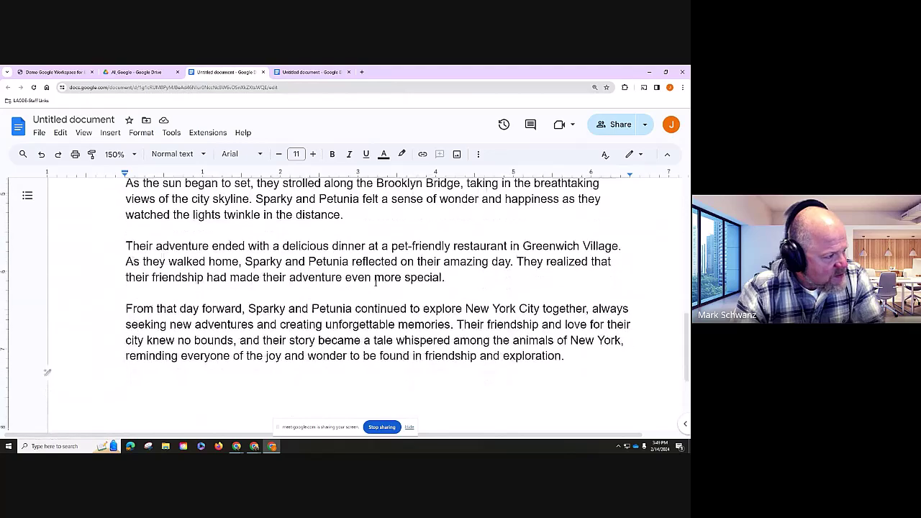
pyautogui.scroll(-1, 385, 339)
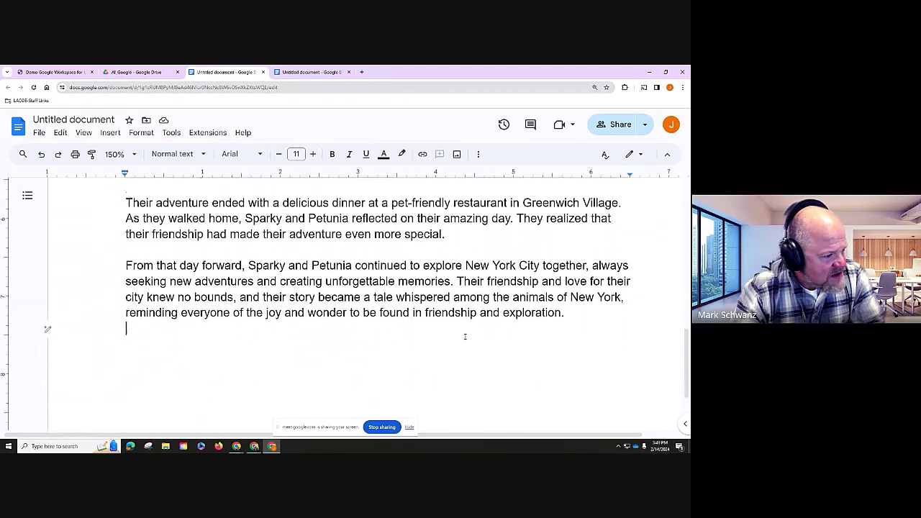
pyautogui.scroll(20, 465, 336)
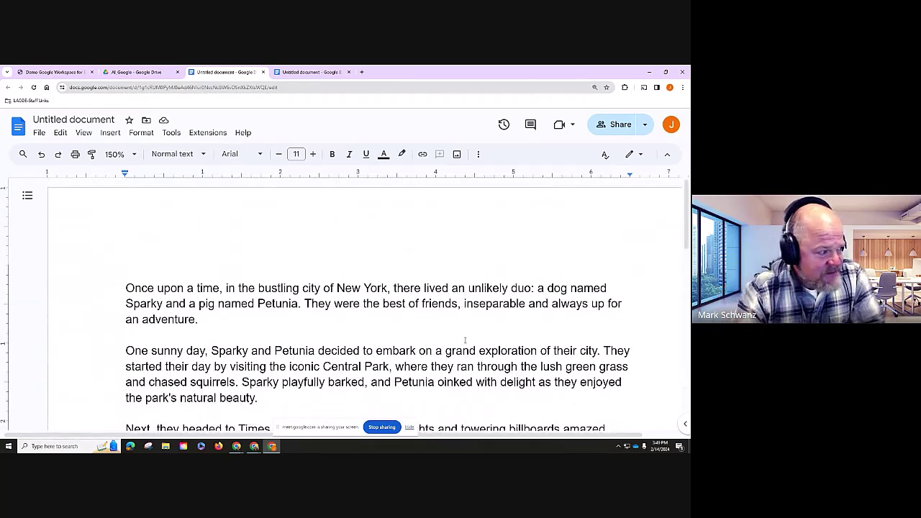
pyautogui.scroll(-8, 465, 340)
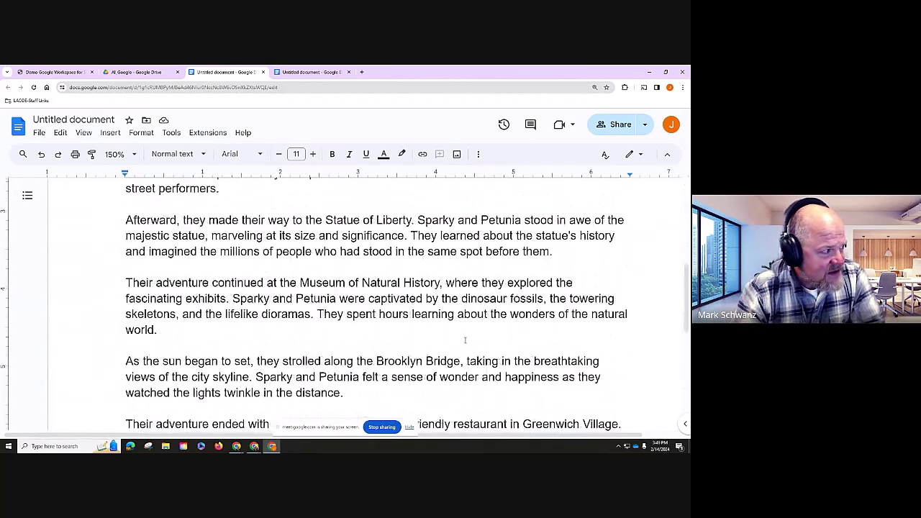
pyautogui.scroll(-5, 465, 340)
pyautogui.scroll(1, 464, 333)
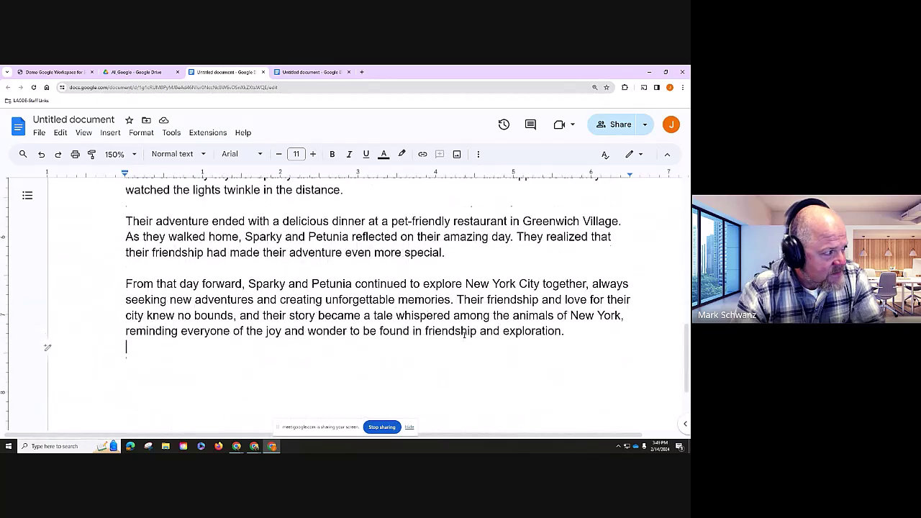
pyautogui.scroll(3, 465, 333)
pyautogui.scroll(-2, 465, 337)
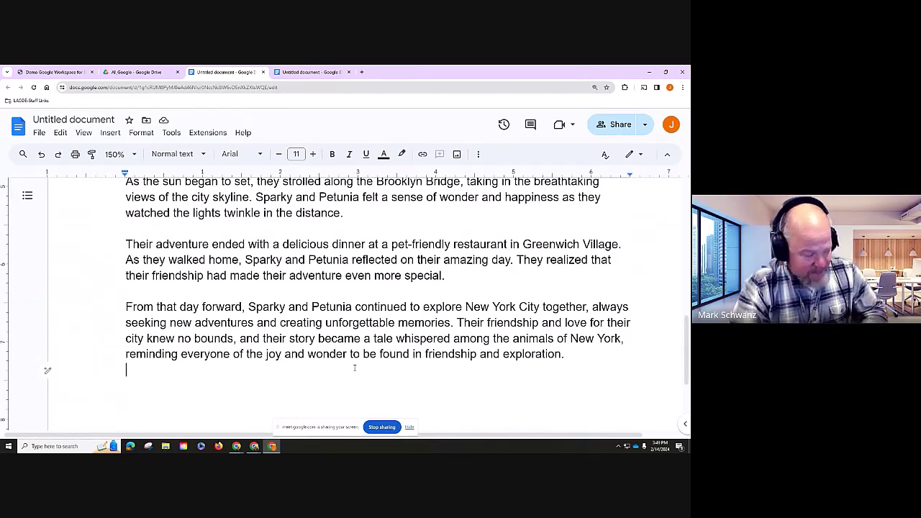
# - Ask Help me write to 'Create four comprehension questions related to this story' and insert them
pyautogui.click(46, 373)
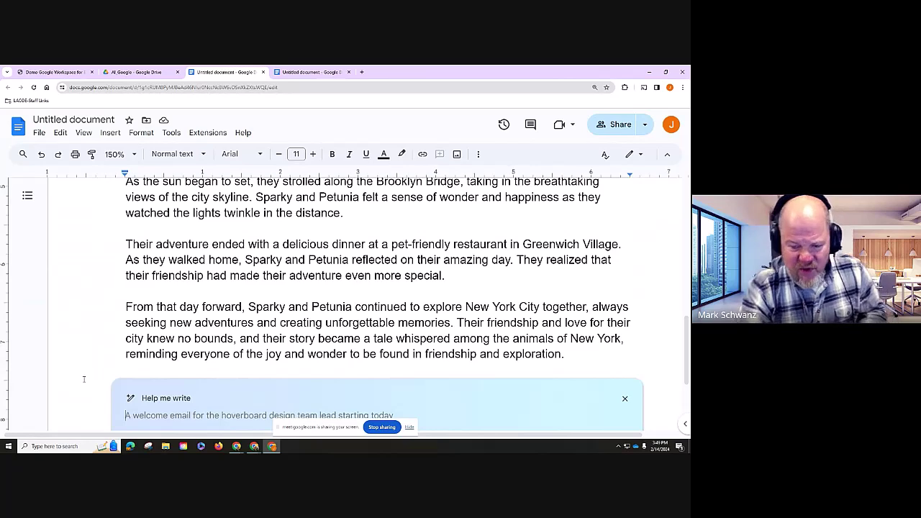
pyautogui.write('Than')
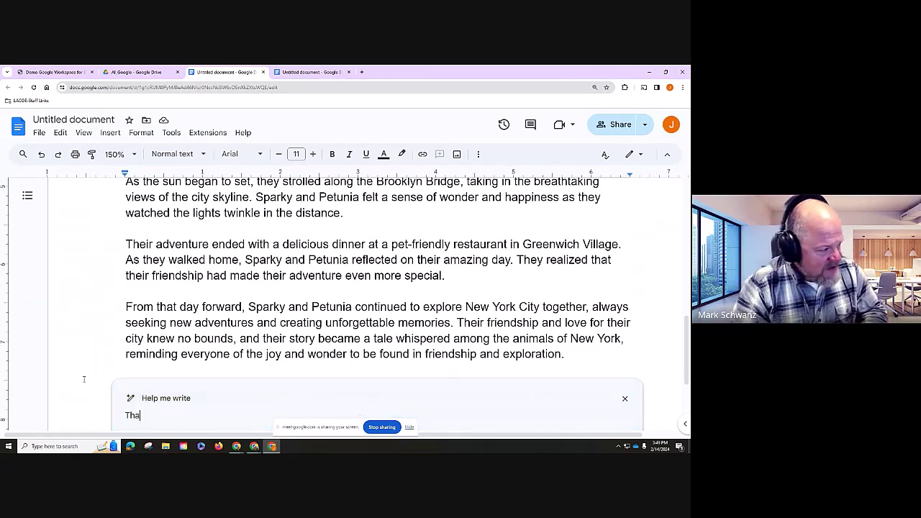
pyautogui.press('BackSpace')
pyautogui.press('BackSpace')
pyautogui.press('BackSpace')
pyautogui.press('BackSpace')
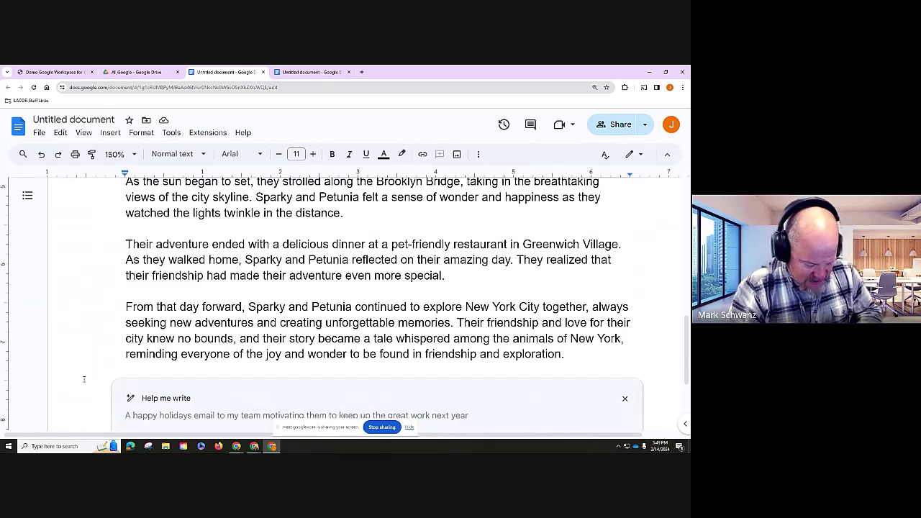
pyautogui.write('Create fo')
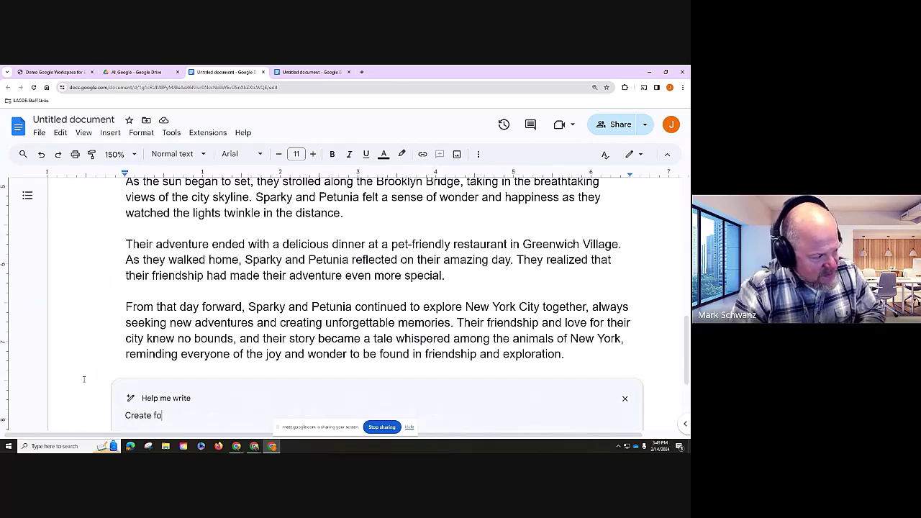
pyautogui.write('ur compreh')
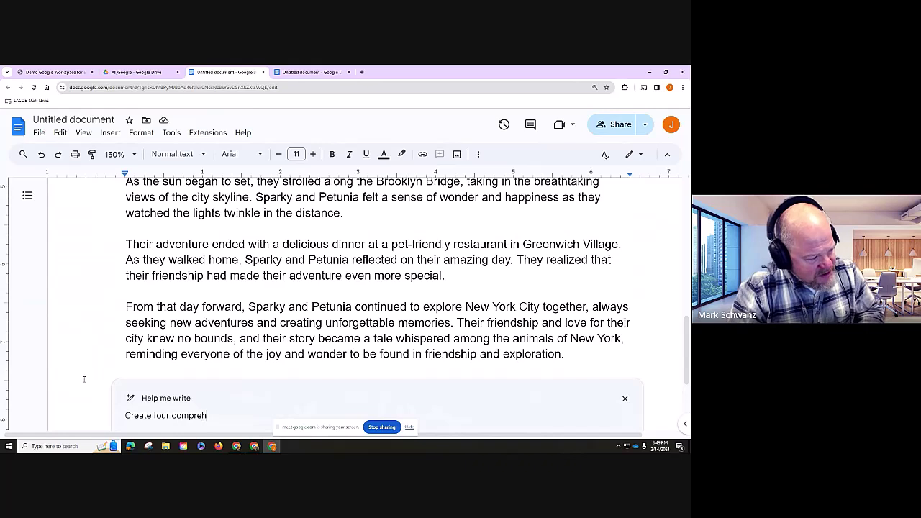
pyautogui.write('ension questions rel')
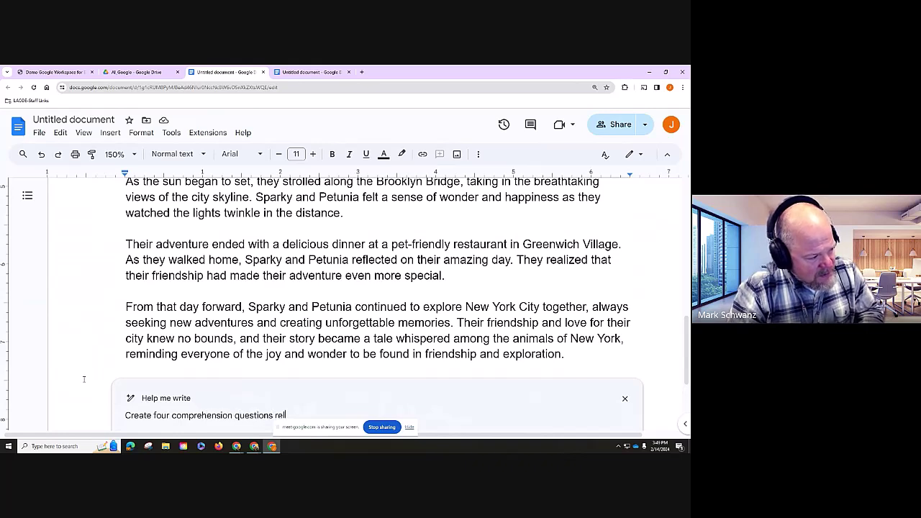
pyautogui.write('ated to the')
pyautogui.press('BackSpace')
pyautogui.press('BackSpace')
pyautogui.press('BackSpace')
pyautogui.press('BackSpace')
pyautogui.press('BackSpace')
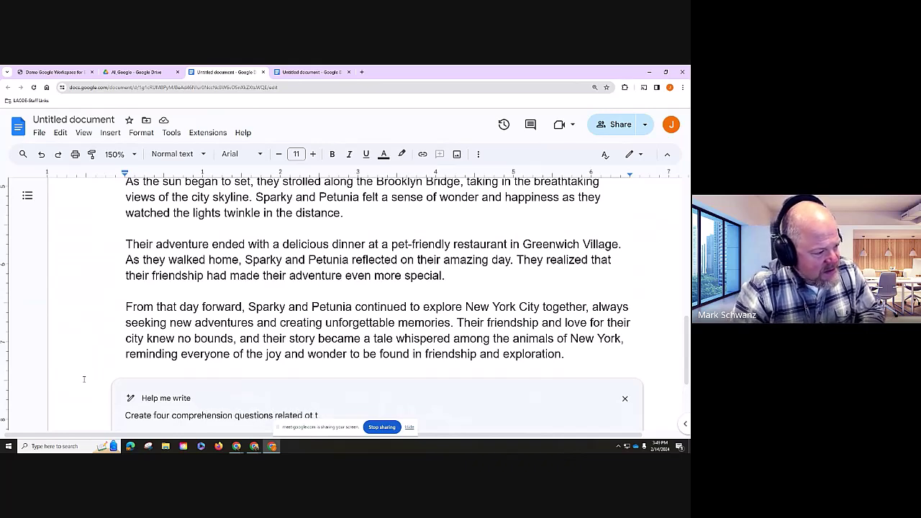
pyautogui.write('o this')
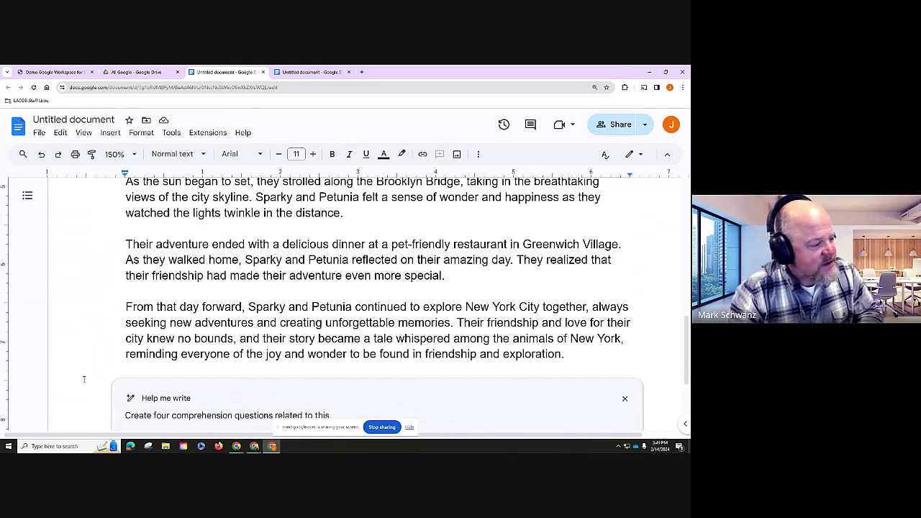
pyautogui.write(' story.')
pyautogui.press('Return')
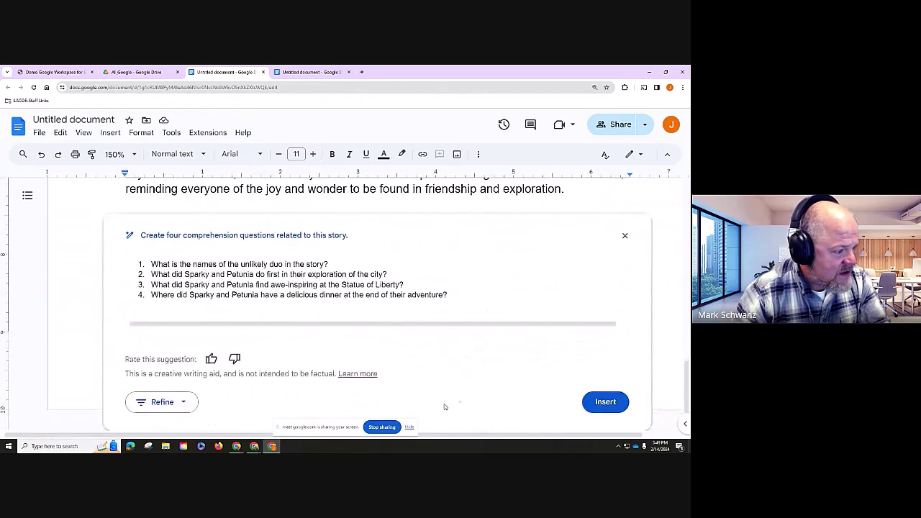
pyautogui.click(603, 402)
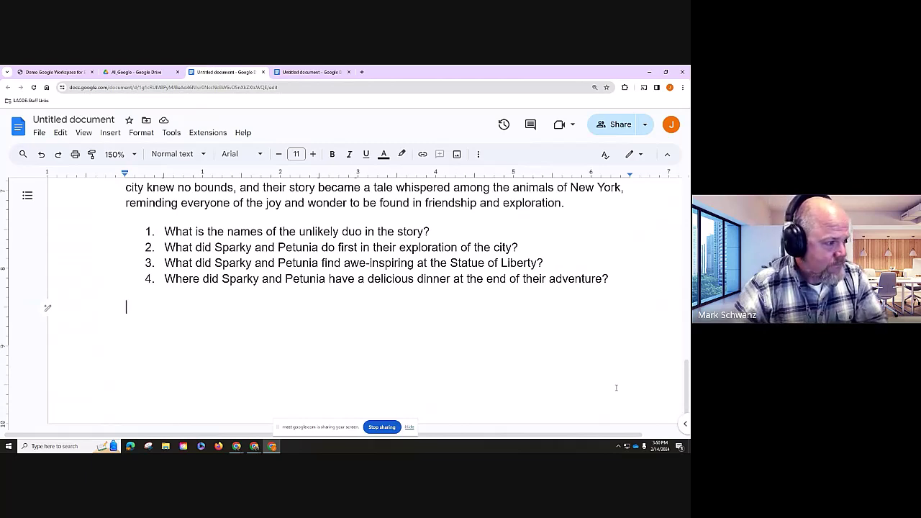
# - Review the story, select the 'One sunny day' paragraph, and open a new browser tab
pyautogui.scroll(3, 616, 385)
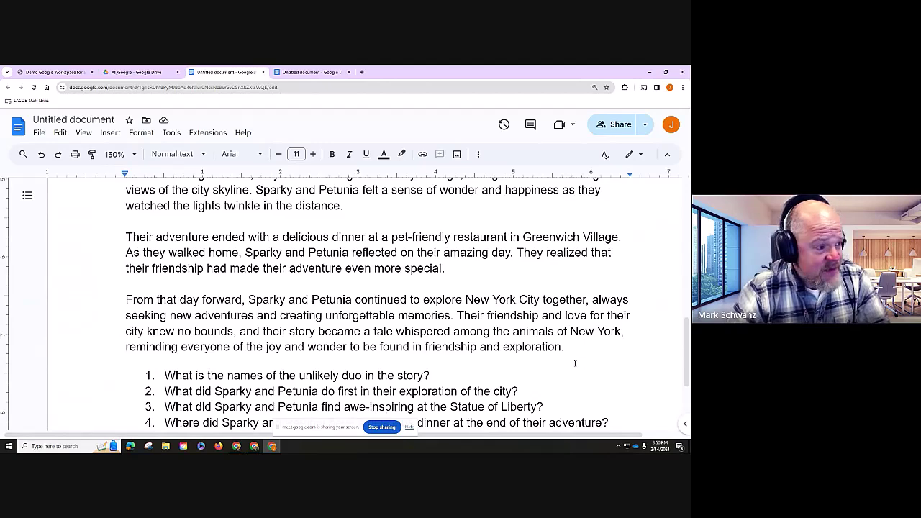
pyautogui.scroll(-1, 575, 364)
pyautogui.scroll(1, 468, 303)
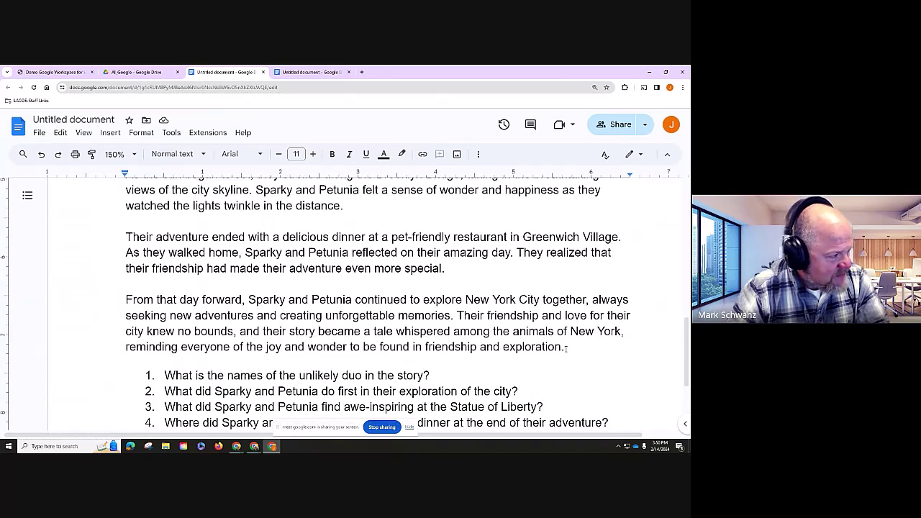
pyautogui.scroll(1, 566, 349)
pyautogui.scroll(4, 566, 349)
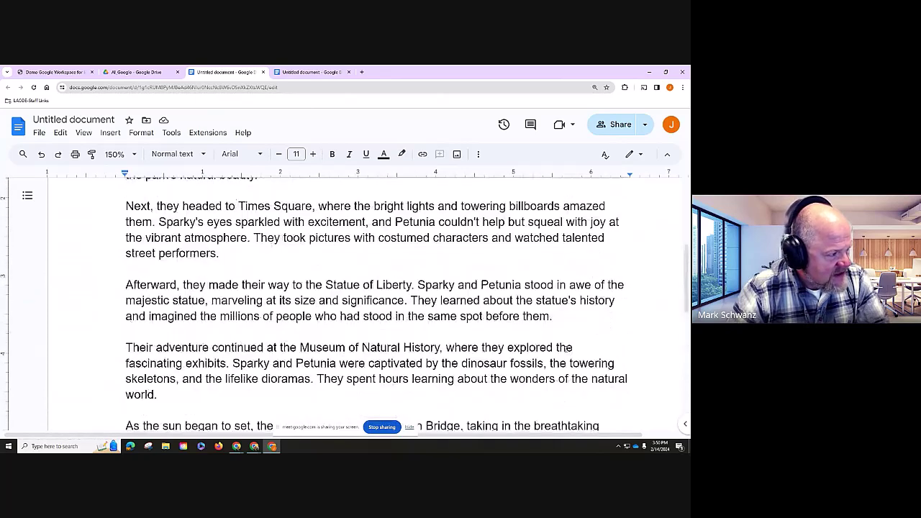
pyautogui.scroll(1, 374, 303)
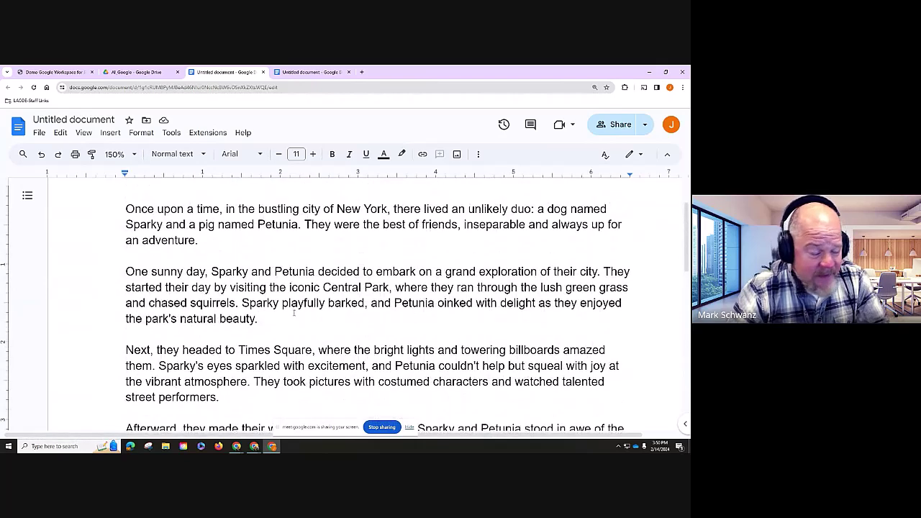
pyautogui.moveTo(284, 327); pyautogui.dragTo(46, 318)
pyautogui.hotkey('ctrl', 'c')
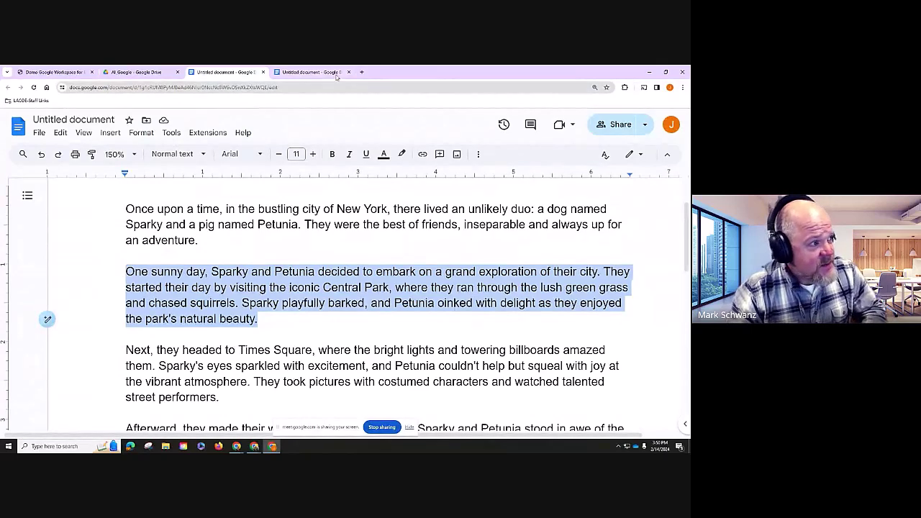
pyautogui.click(361, 72)
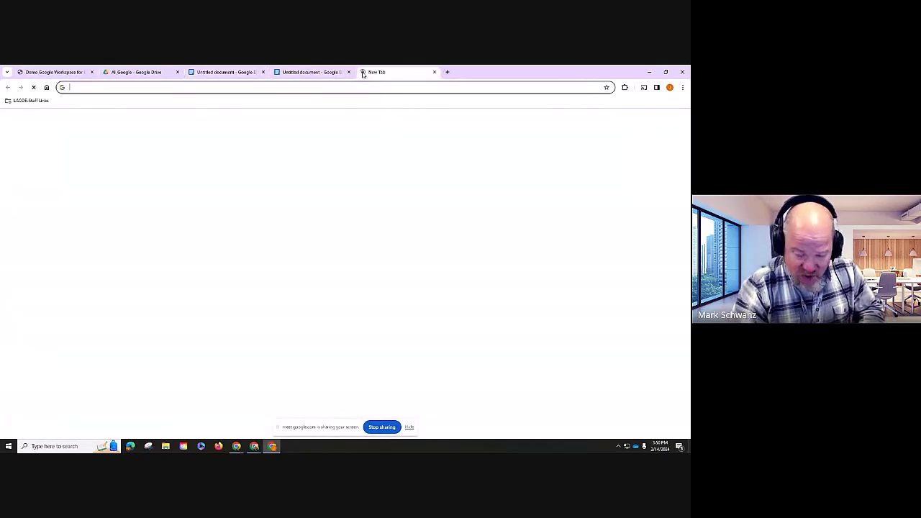
# - Go to slides.new to create a blank Untitled presentation
pyautogui.write('slides.new')
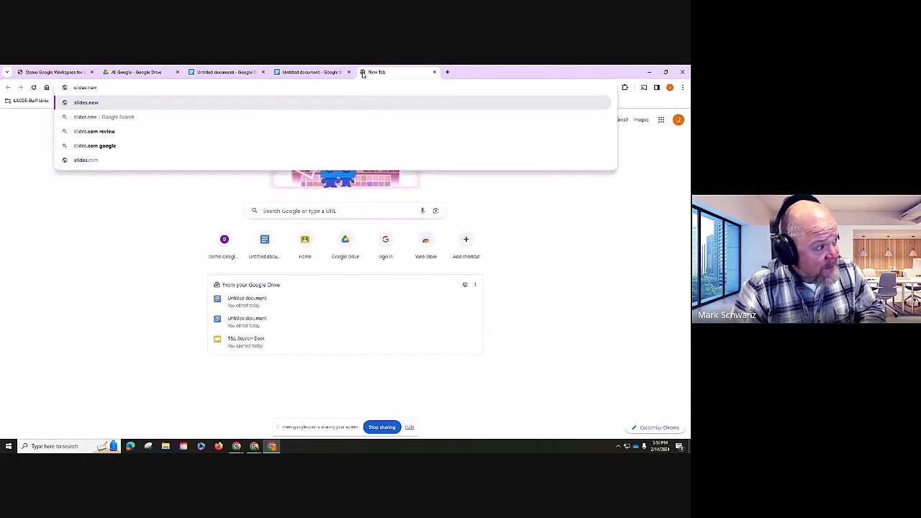
pyautogui.press('Return')
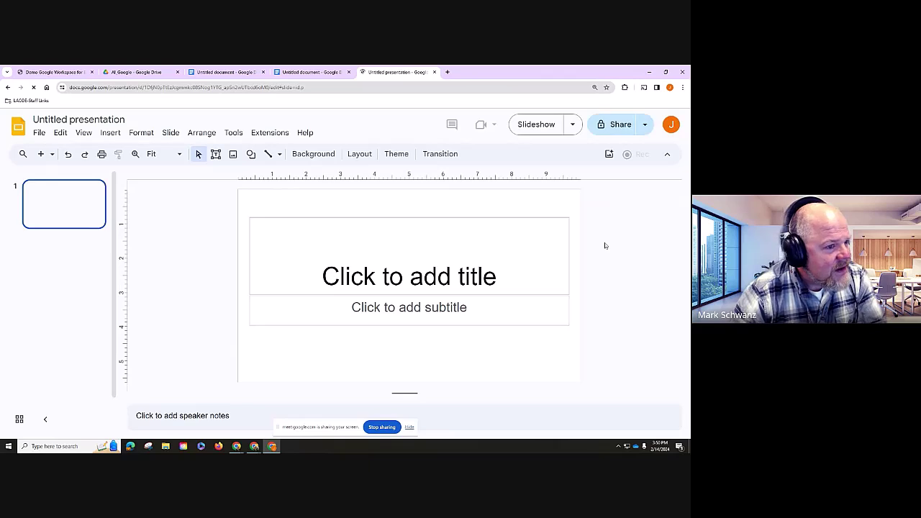
# - Generate Duet AI images from the pasted Sparky and Petunia Central Park story in Sketch style
pyautogui.click(610, 155)
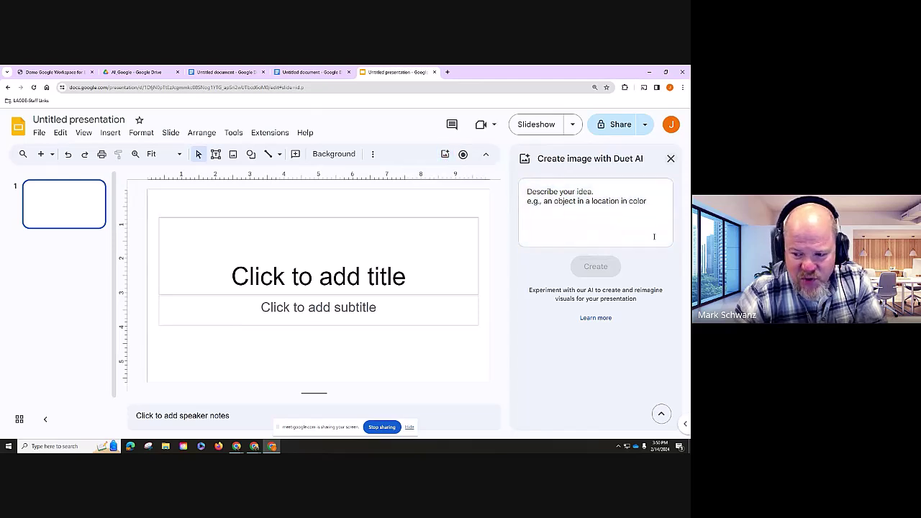
pyautogui.write('vibrant neon yellow and blue fluid art with gold details, alcohol inks, artwork, abstract art')
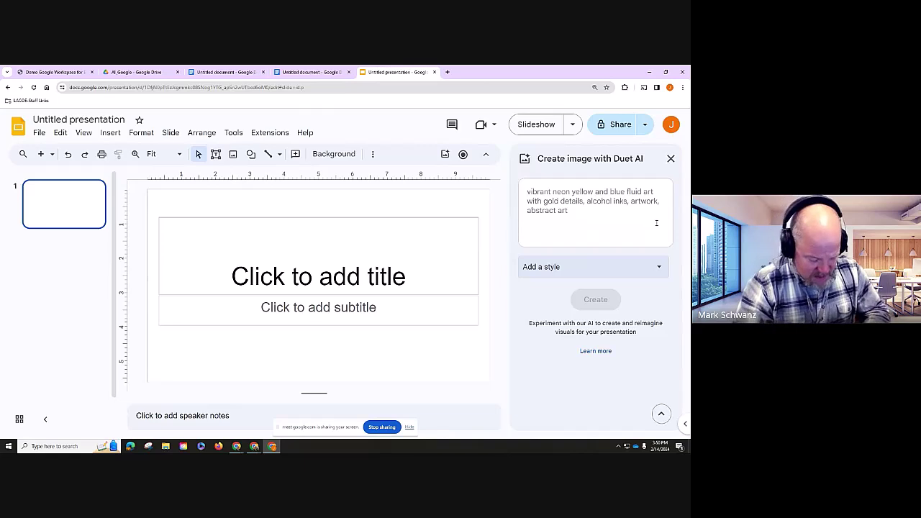
pyautogui.hotkey('ctrl', 'v')
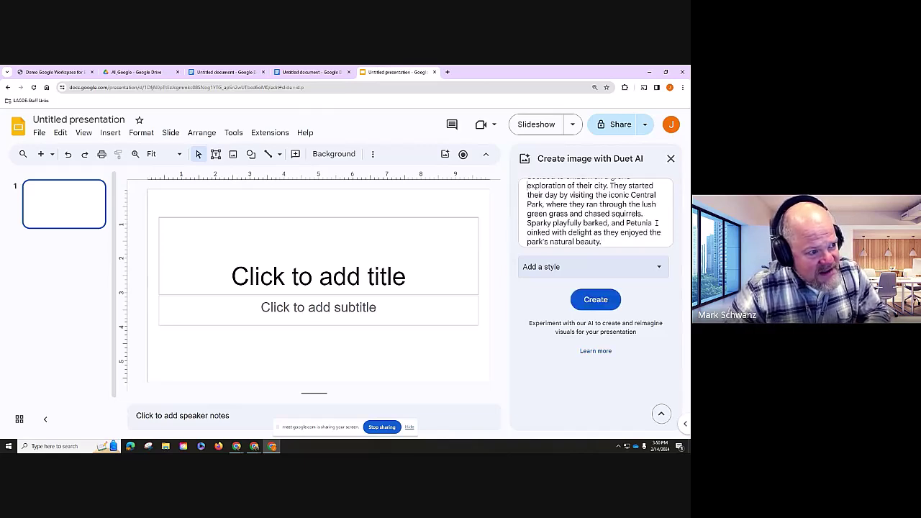
pyautogui.scroll(2, 655, 223)
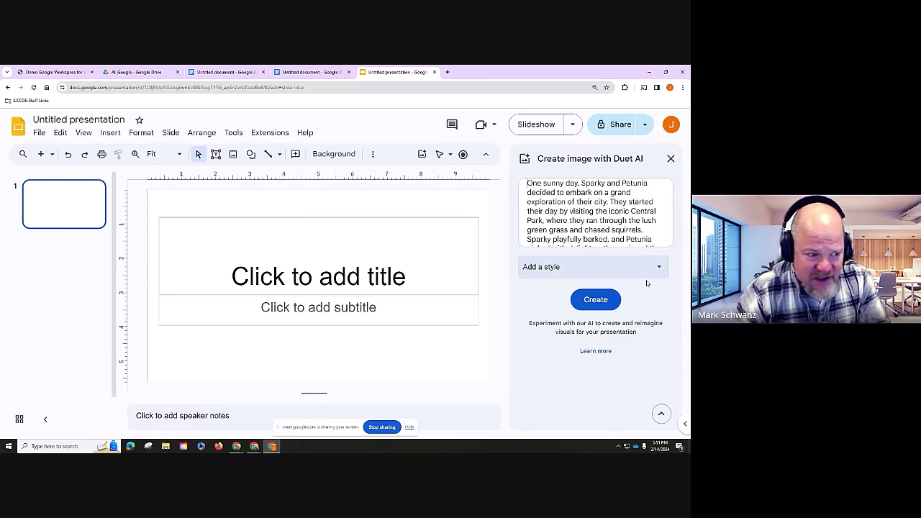
pyautogui.click(606, 268)
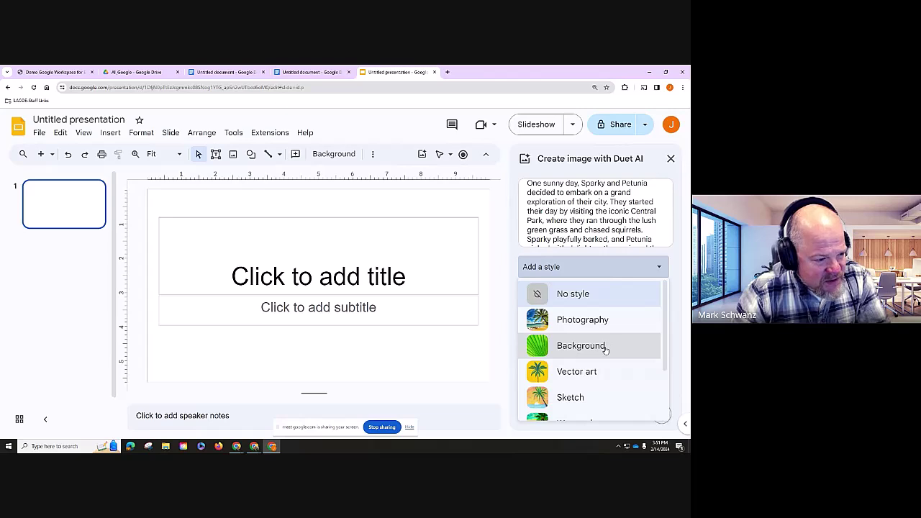
pyautogui.scroll(-1, 603, 345)
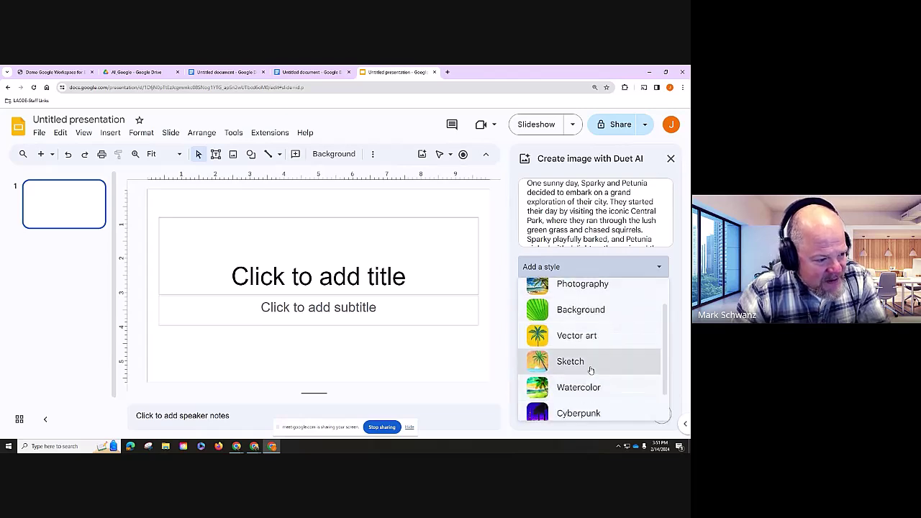
pyautogui.click(590, 370)
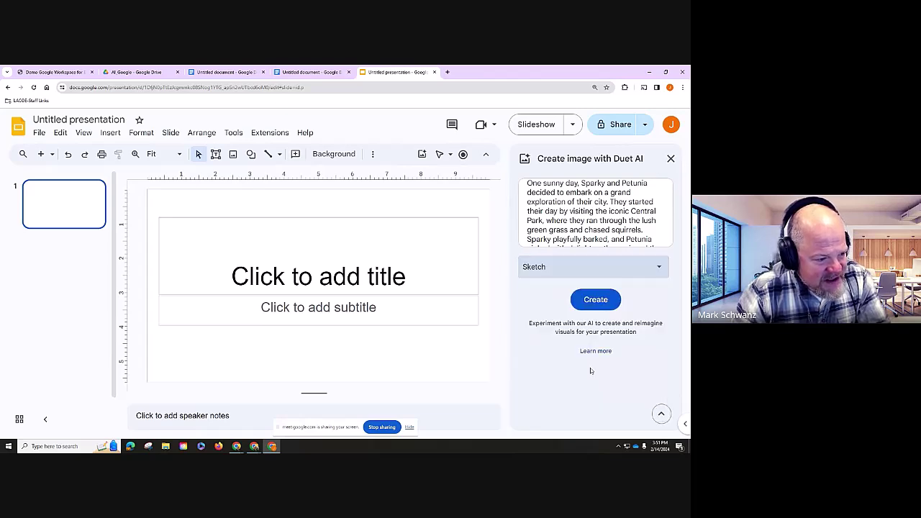
pyautogui.click(603, 301)
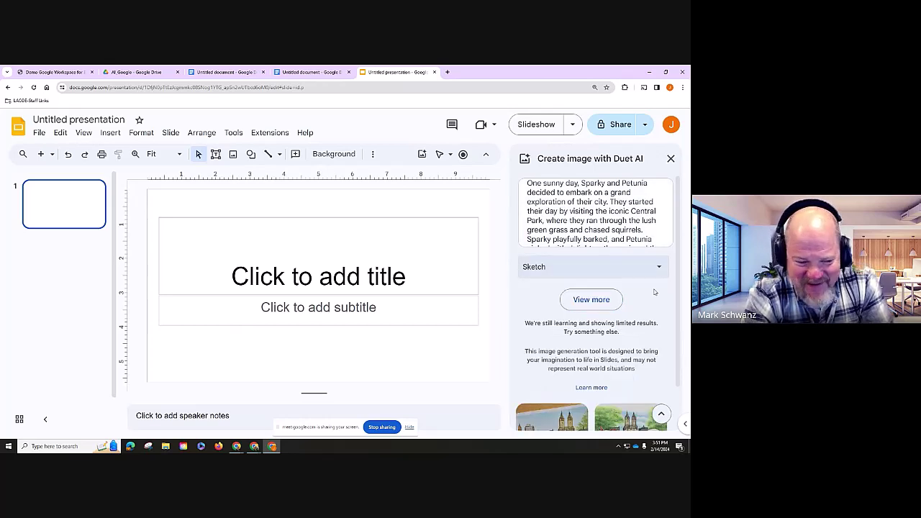
# - Review the story prompt and the two generated sketches, then add the first sketch to the slide
pyautogui.scroll(-1, 596, 357)
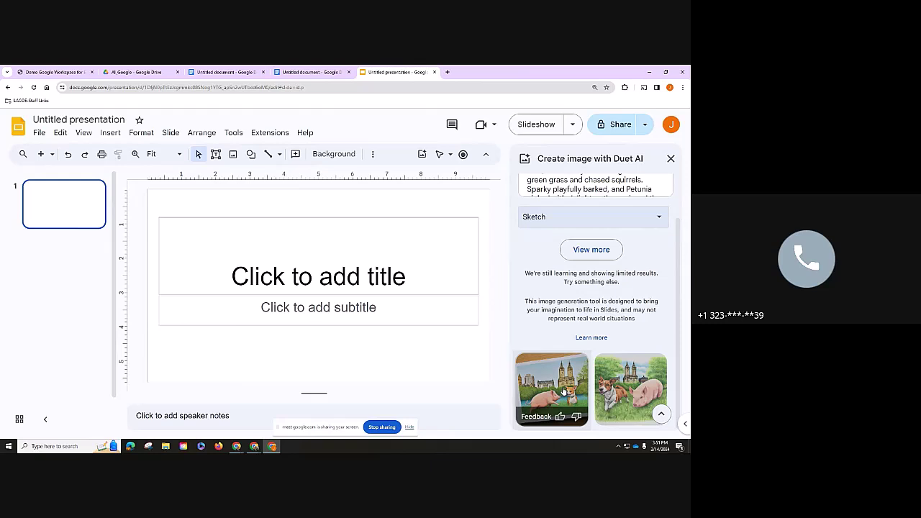
pyautogui.scroll(1, 592, 195)
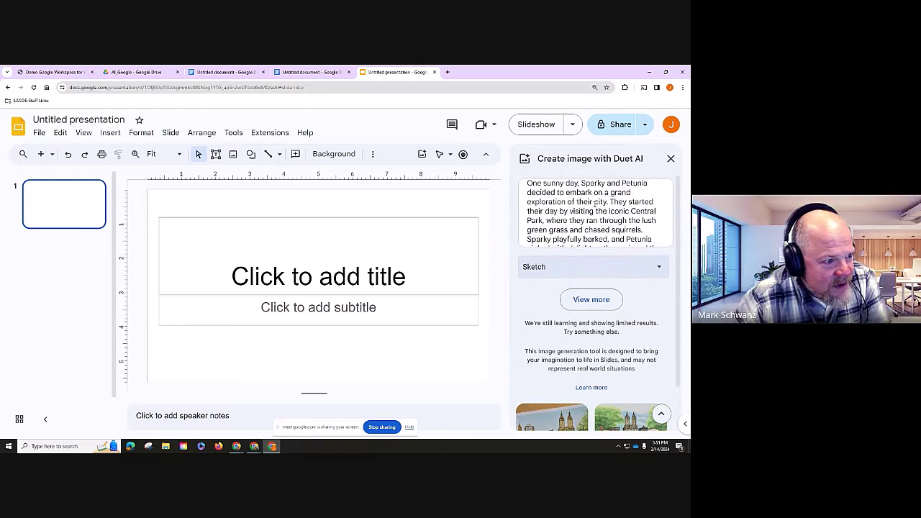
pyautogui.scroll(-1, 590, 221)
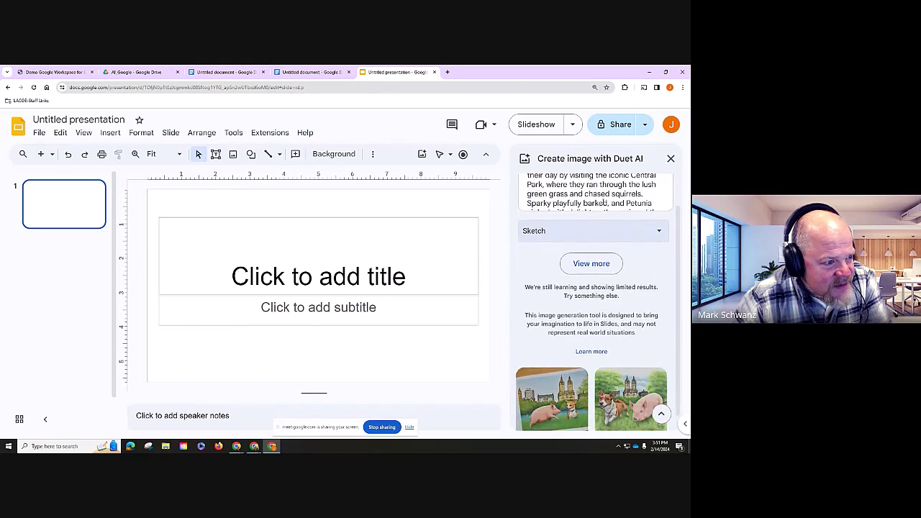
pyautogui.scroll(1, 637, 216)
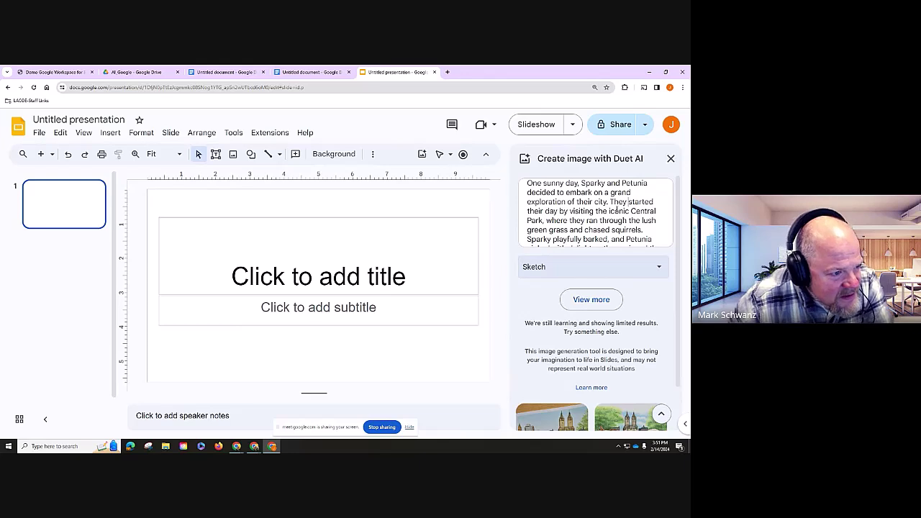
pyautogui.press('Down')
pyautogui.press('Down')
pyautogui.press('Down')
pyautogui.press('Down')
pyautogui.press('Down')
pyautogui.press('Down')
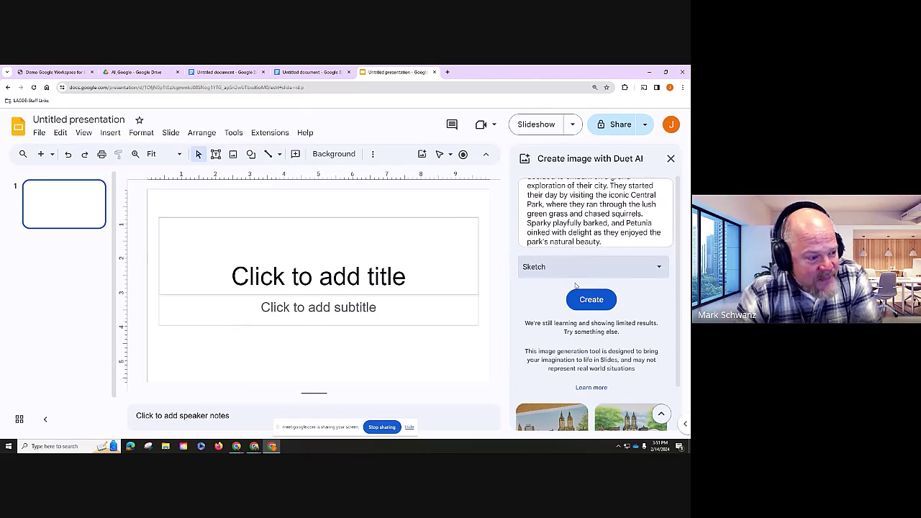
pyautogui.scroll(-1, 576, 324)
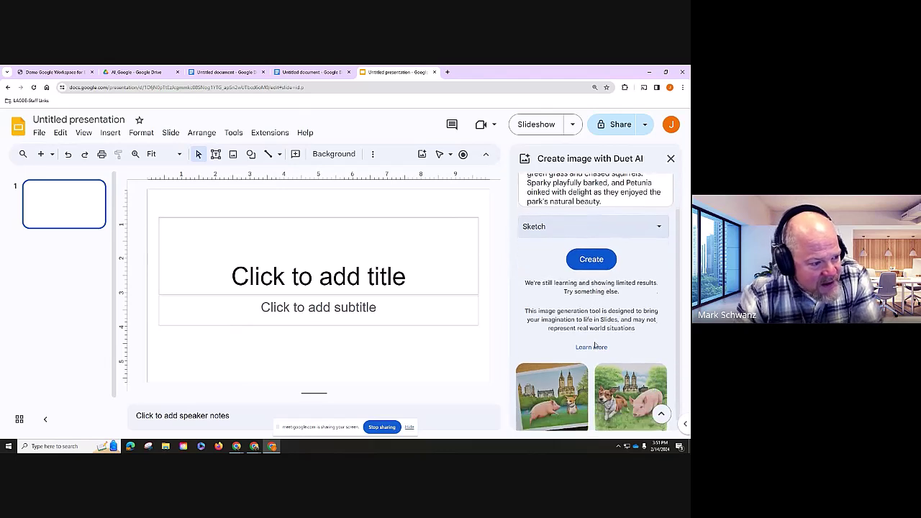
pyautogui.click(563, 389)
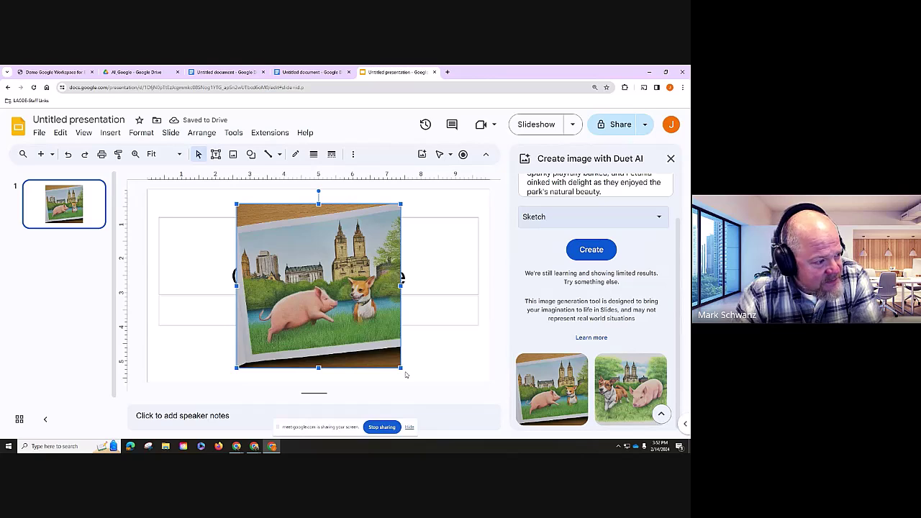
# - Shrink the pig-and-dog sketch slightly, preview it as a full-screen slideshow, then go back to Docs
pyautogui.moveTo(400, 368); pyautogui.dragTo(382, 346)
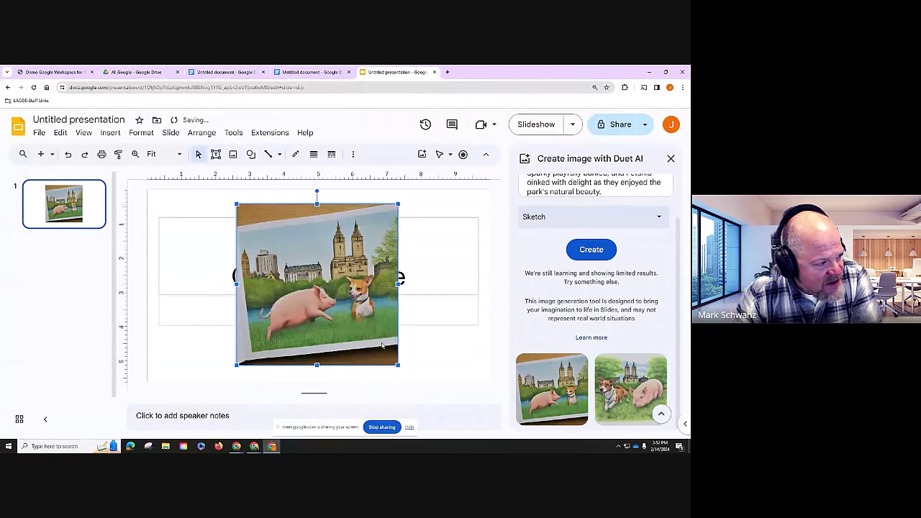
pyautogui.click(524, 131)
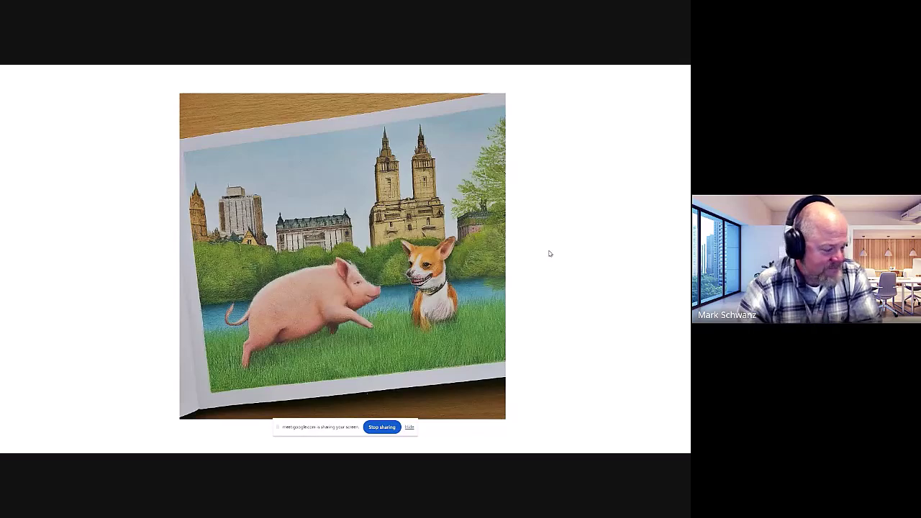
pyautogui.press('Escape')
pyautogui.press('Escape')
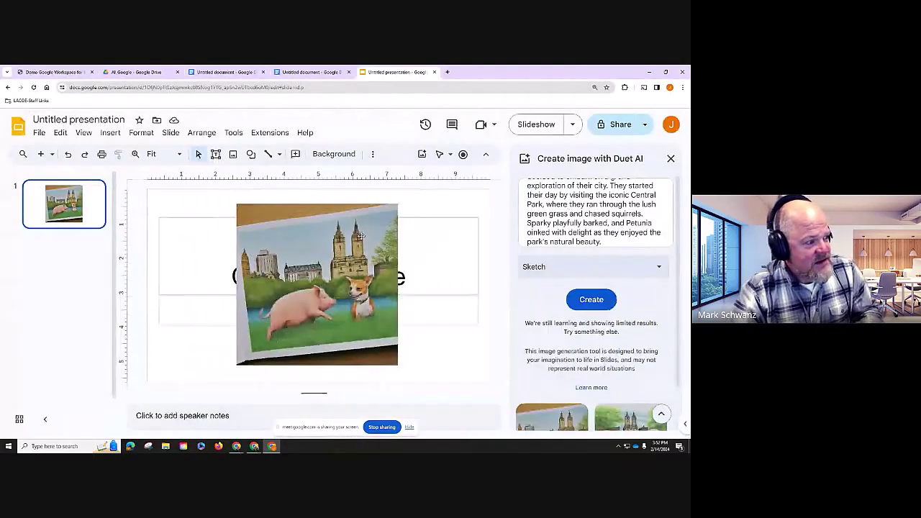
pyautogui.click(360, 236)
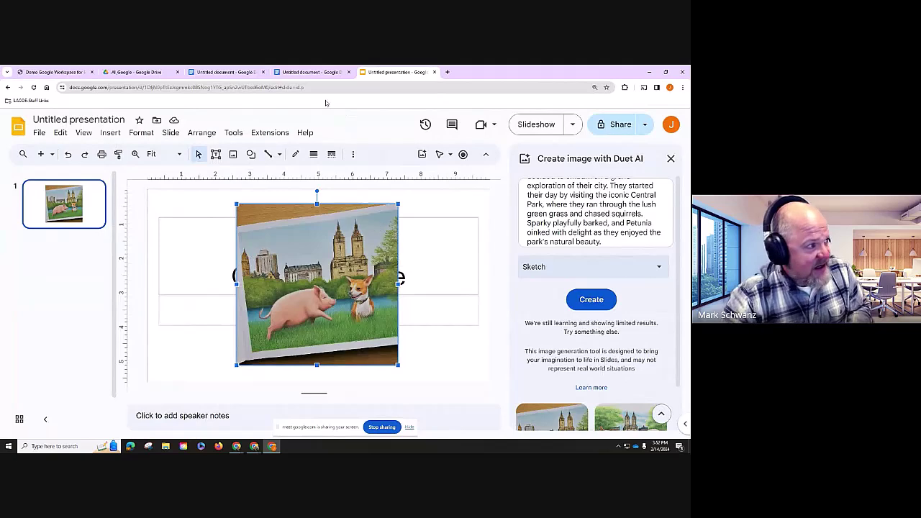
pyautogui.click(292, 74)
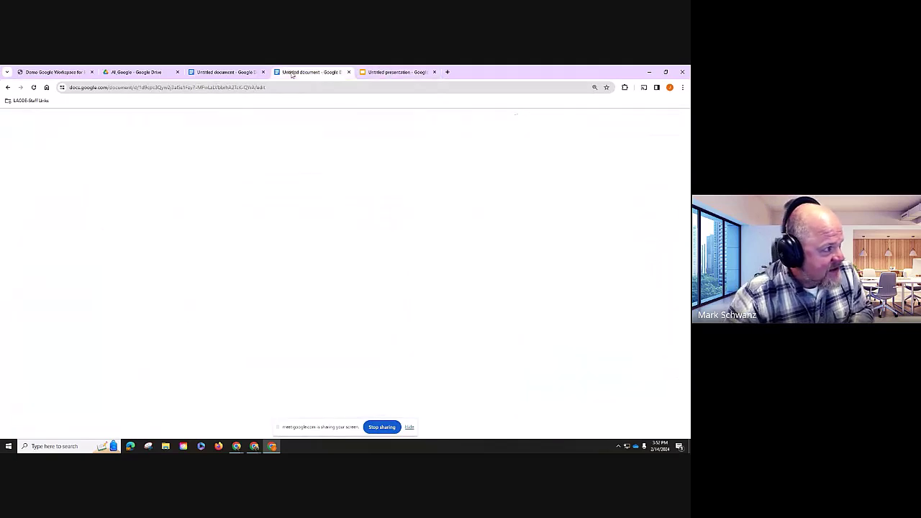
# - Paste the pig-and-dog sketch above 'Once upon a time' in the story document, then return to Slides
pyautogui.click(241, 70)
pyautogui.scroll(1, 216, 302)
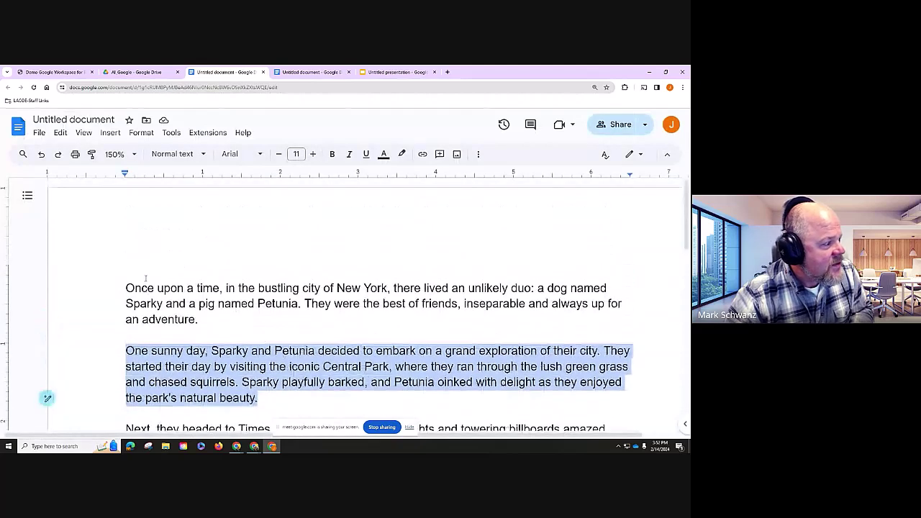
pyautogui.click(126, 288)
pyautogui.press('Return')
pyautogui.press('Return')
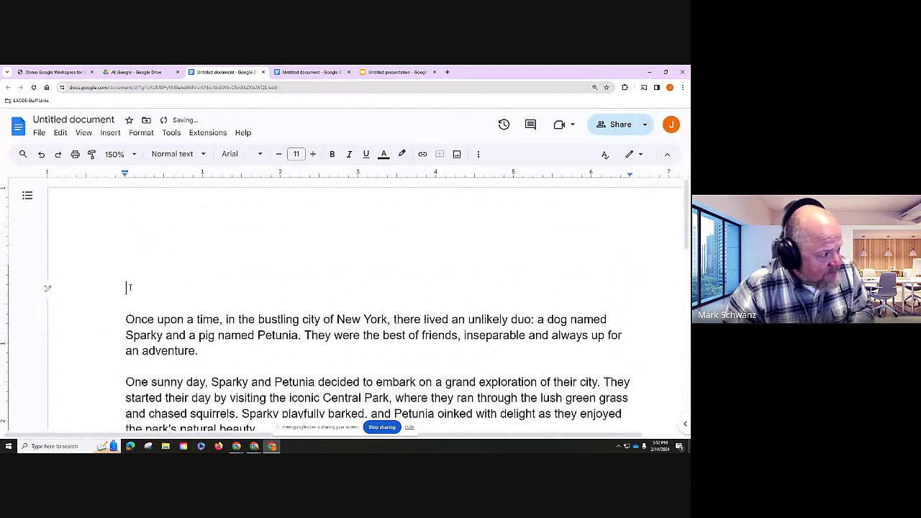
pyautogui.hotkey('ctrl', 'v')
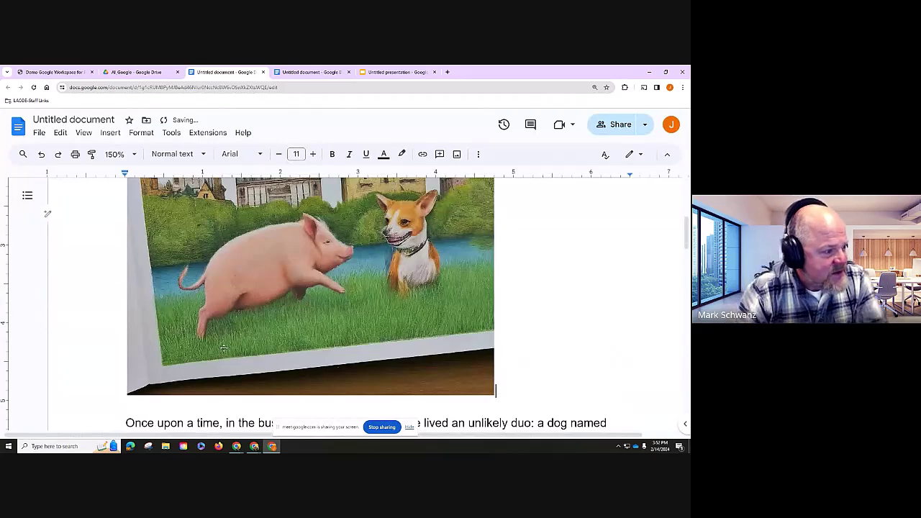
pyautogui.scroll(-1, 430, 351)
pyautogui.scroll(3, 430, 349)
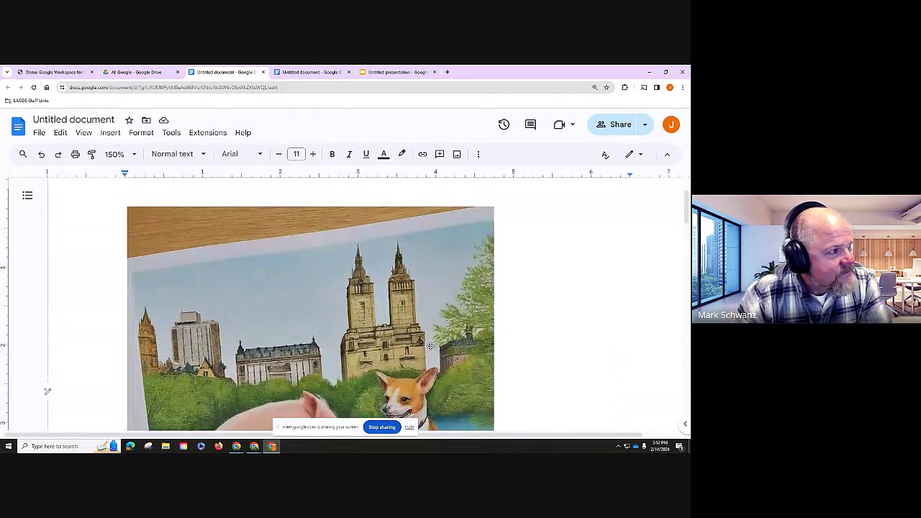
pyautogui.scroll(-1, 429, 347)
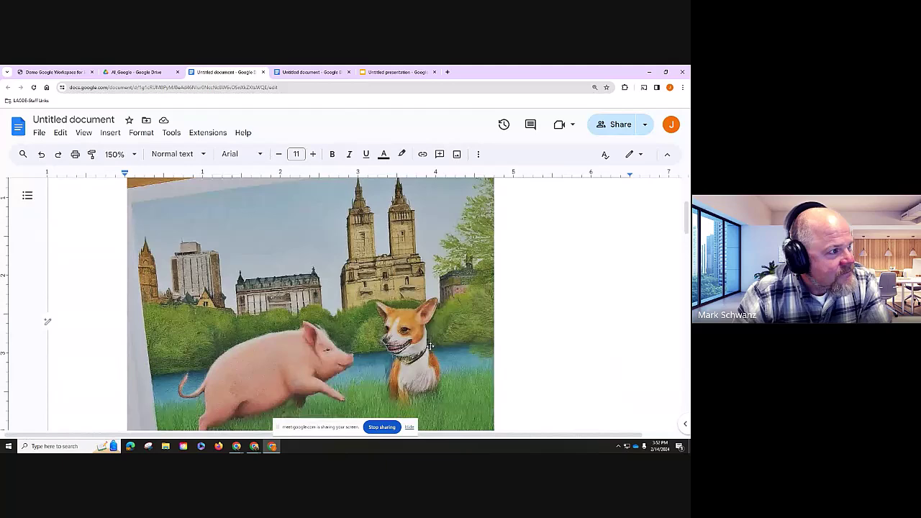
pyautogui.click(400, 72)
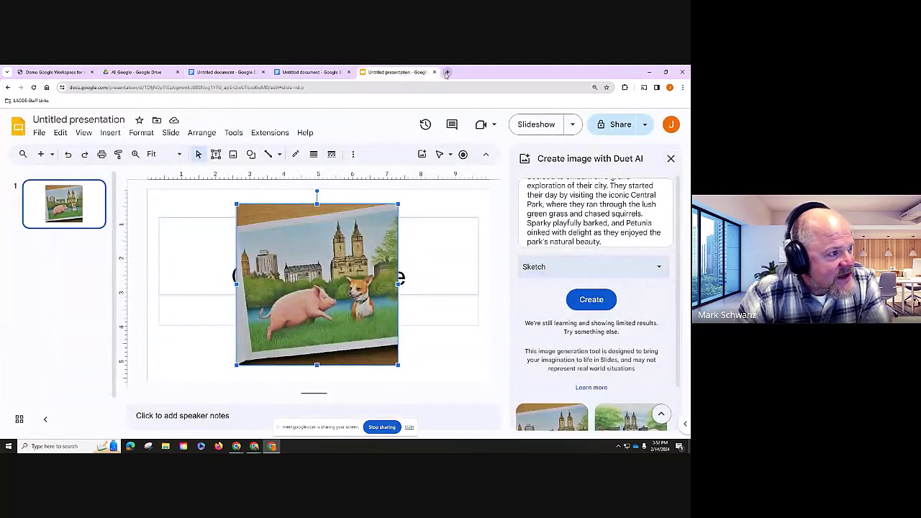
# - Open a new browser tab and load a blank presentation with slides.new
pyautogui.click(447, 72)
pyautogui.write('slides.new')
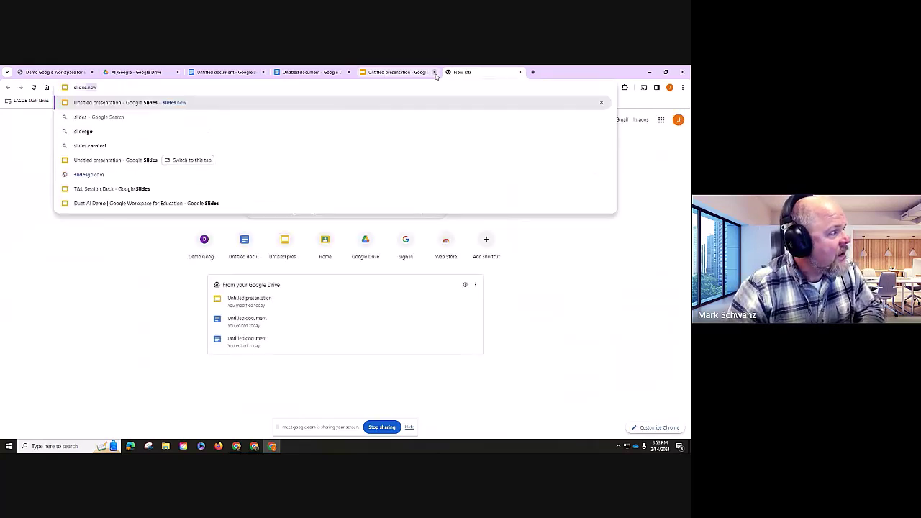
pyautogui.press('Return')
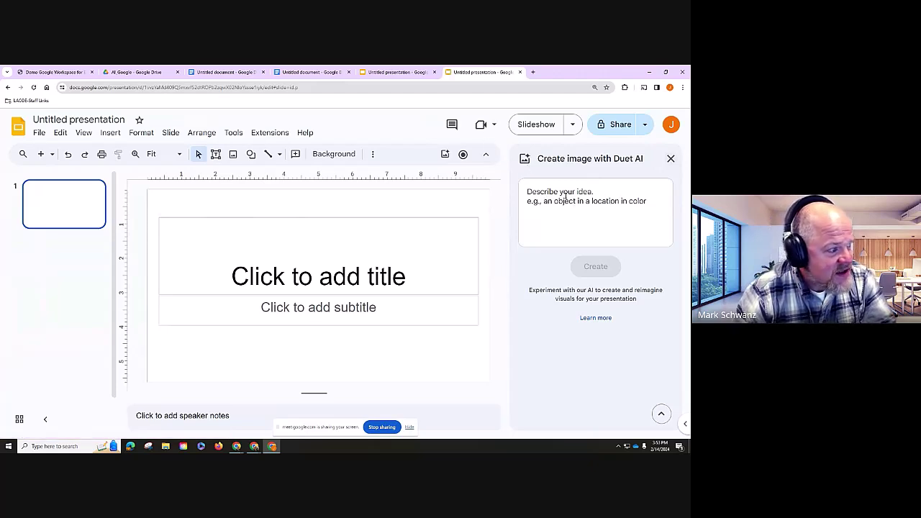
pyautogui.click(205, 87)
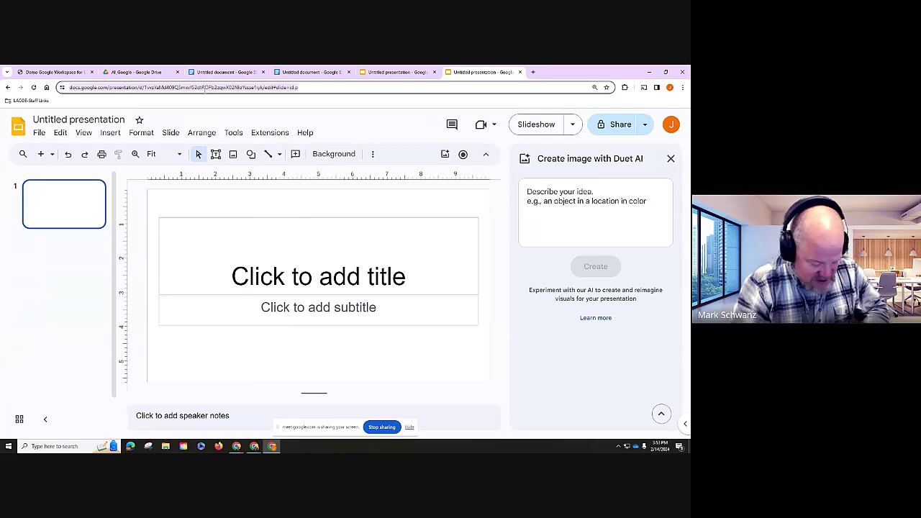
# - Load sheets.new for a blank spreadsheet and dismiss the Duet AI intro with Got it
pyautogui.write('sheets.n')
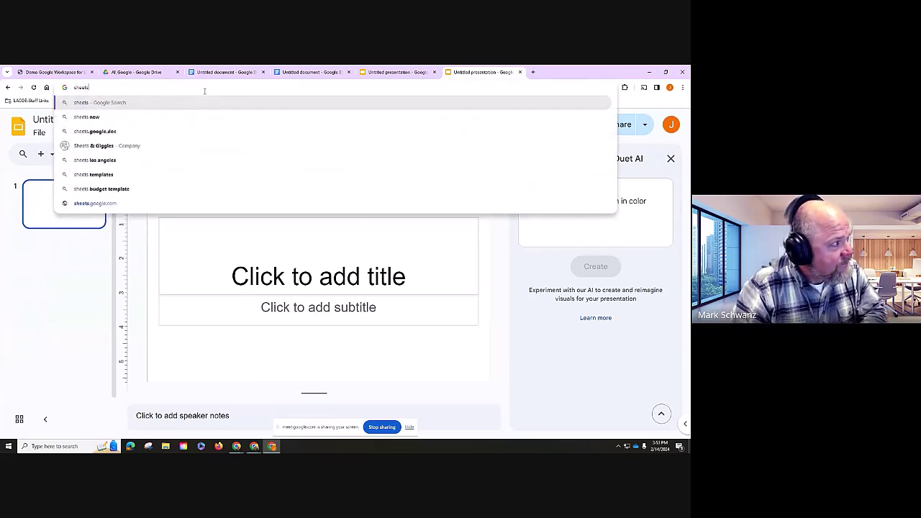
pyautogui.write('ew')
pyautogui.press('Return')
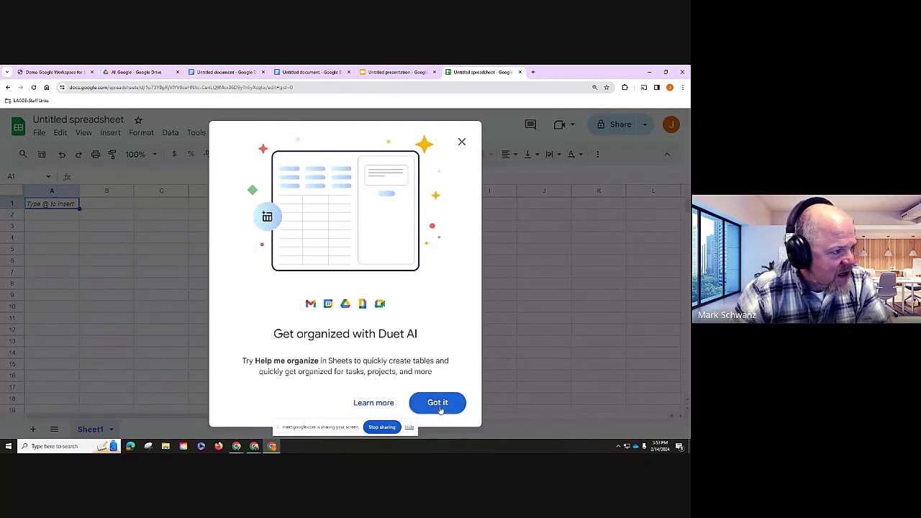
pyautogui.click(438, 404)
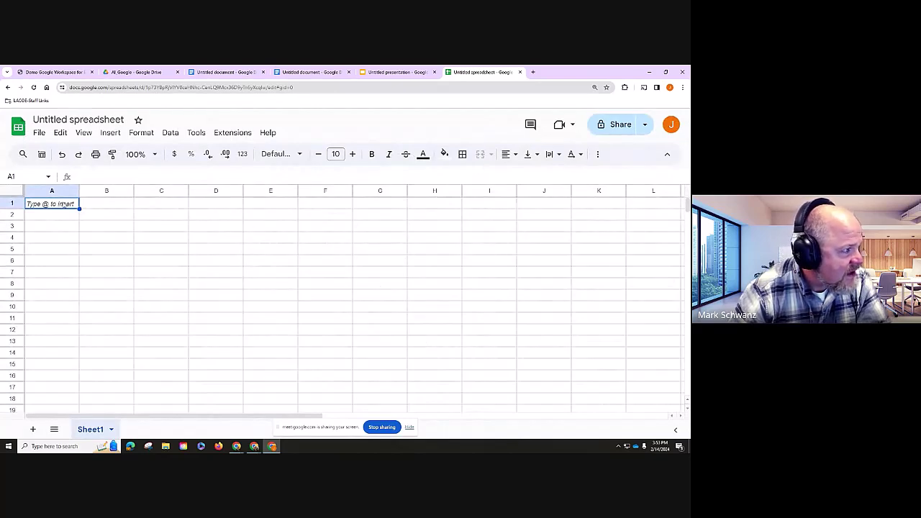
# - Open the Help me organize panel and start a custom template request
pyautogui.click(599, 156)
pyautogui.click(599, 154)
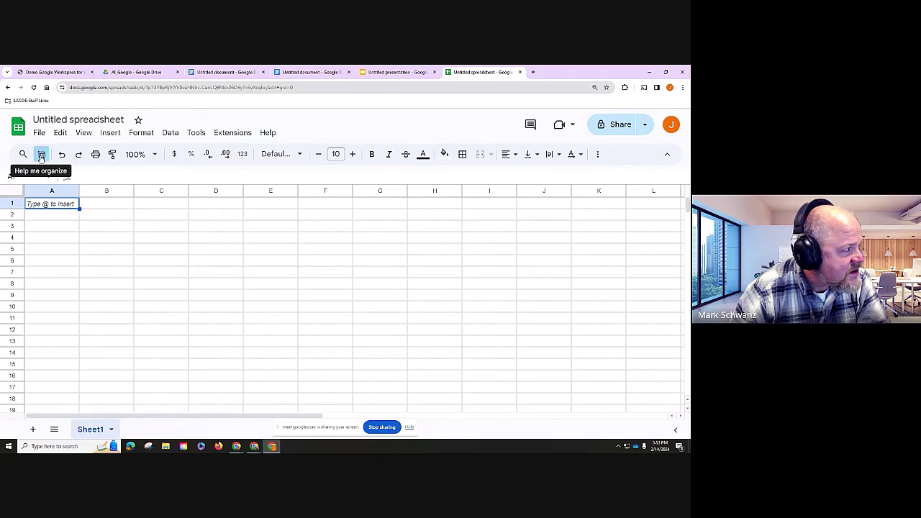
pyautogui.click(41, 156)
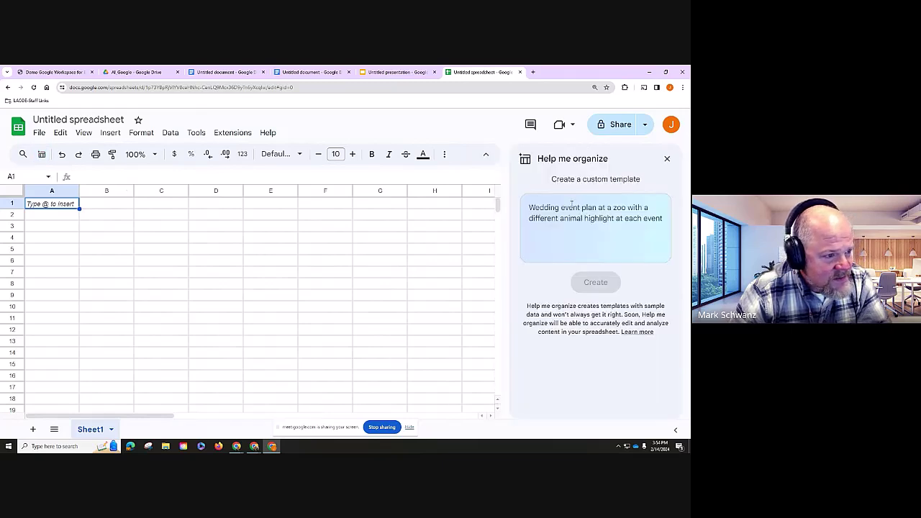
pyautogui.click(572, 204)
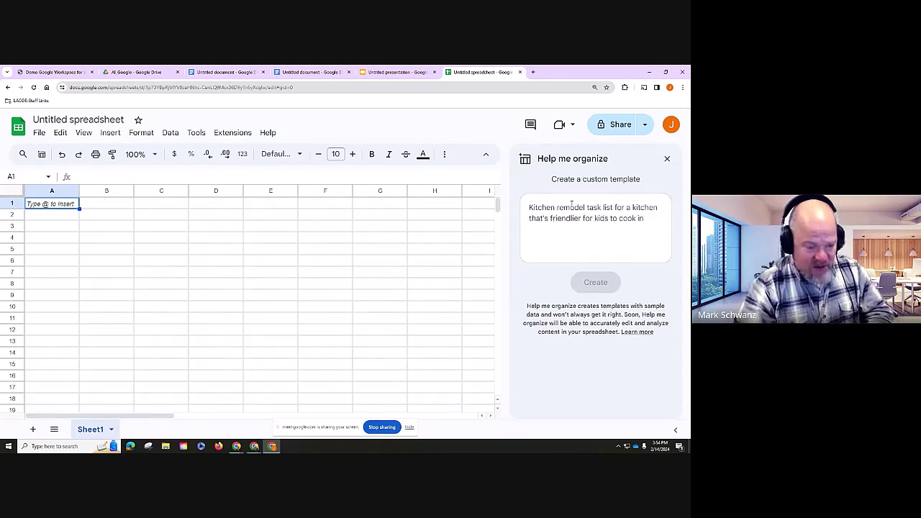
# - Request a fourth-grade friendship and animals book list with reading lexile level, author and description
pyautogui.write('create a ')
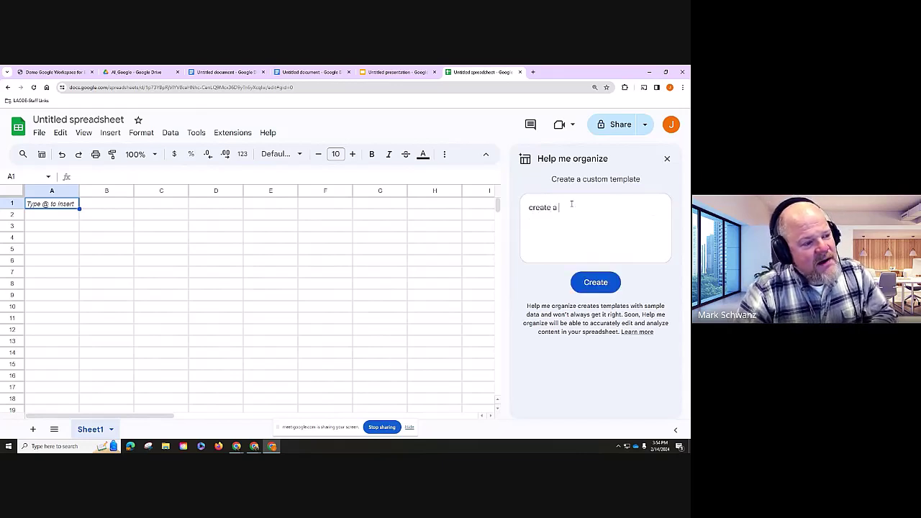
pyautogui.write('list of books')
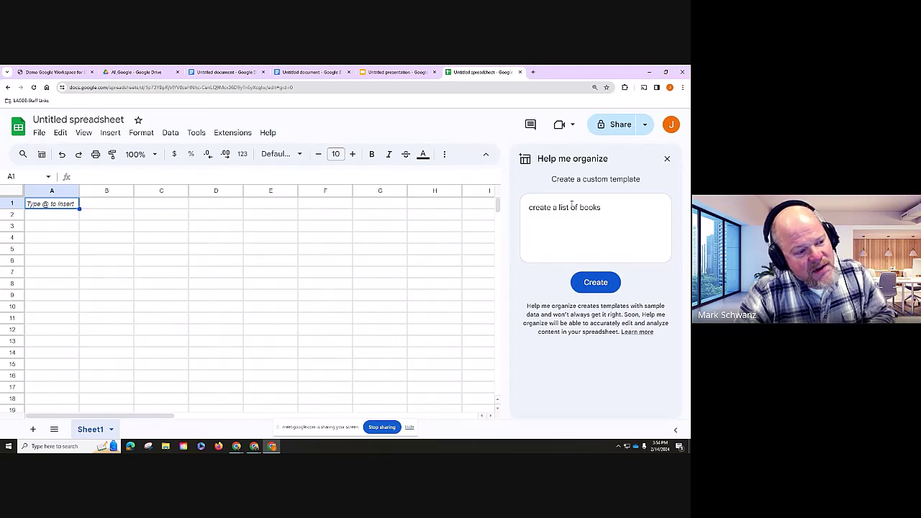
pyautogui.write(' for for')
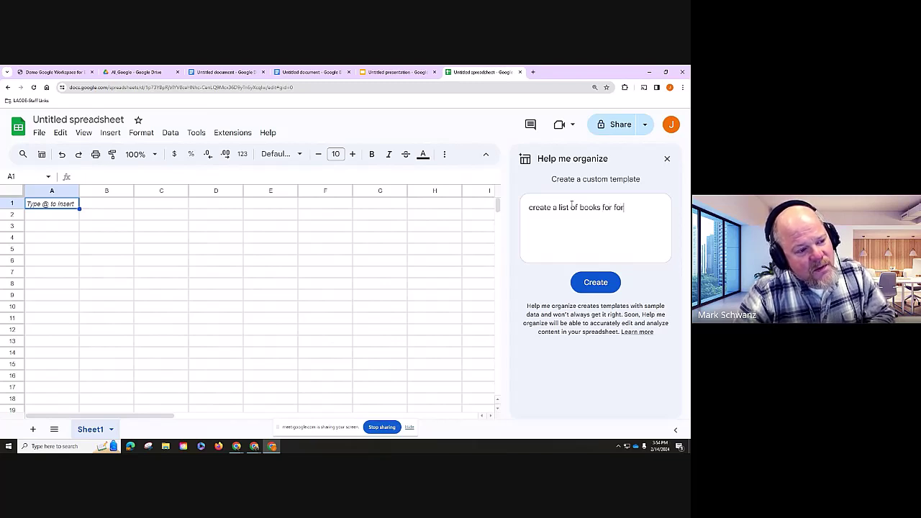
pyautogui.write('th grade abou')
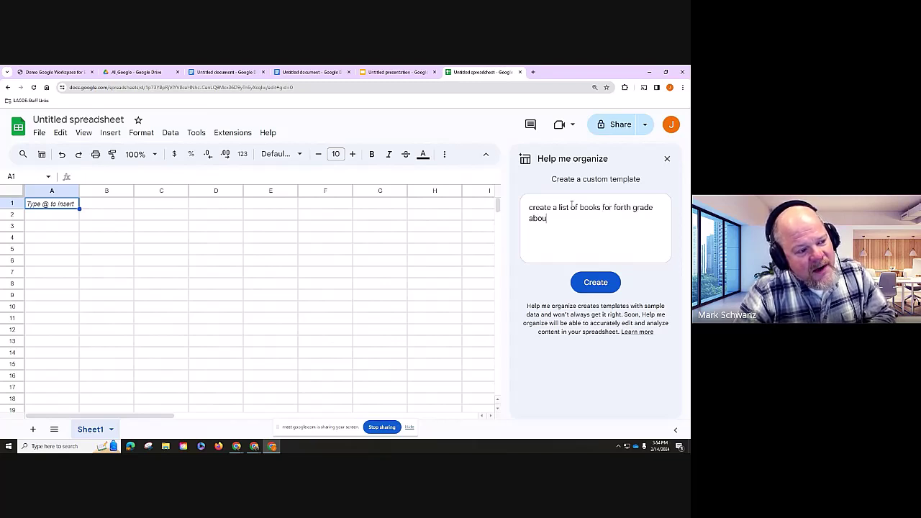
pyautogui.write('t friendshi')
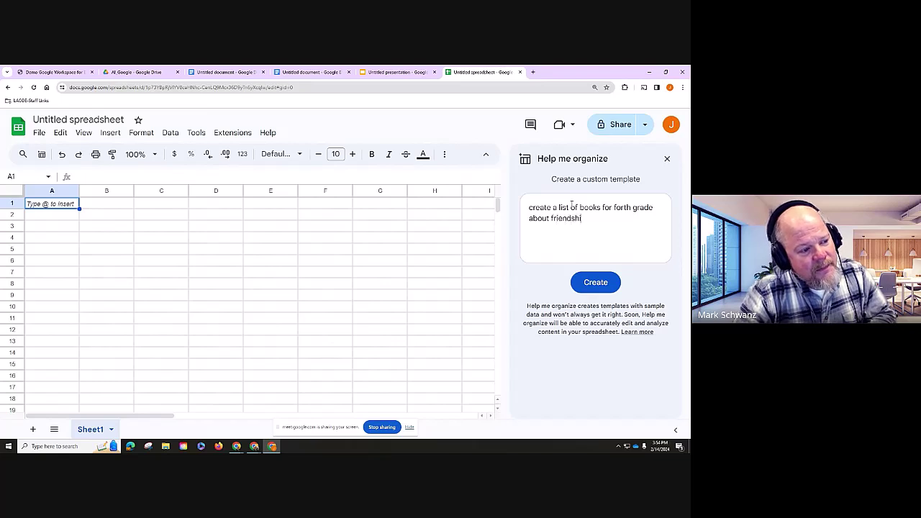
pyautogui.write('p and anxi')
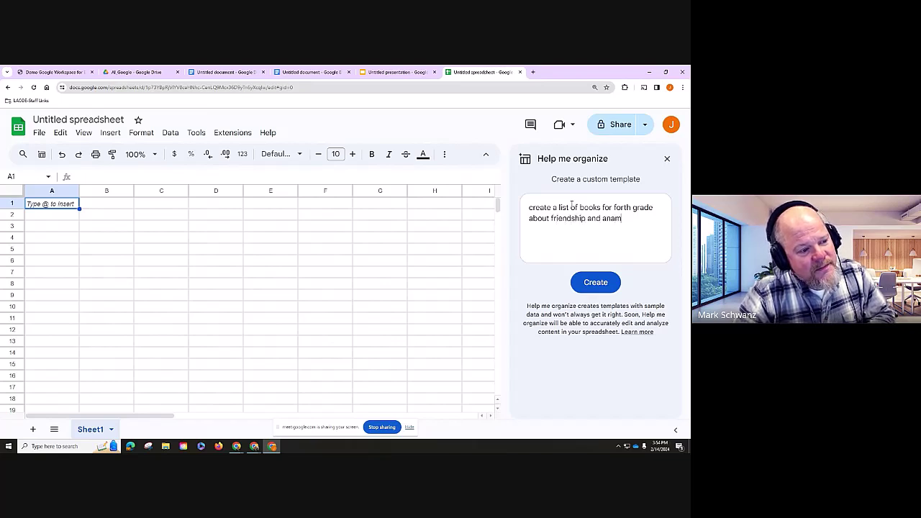
pyautogui.press('BackSpace')
pyautogui.press('BackSpace')
pyautogui.write('imals')
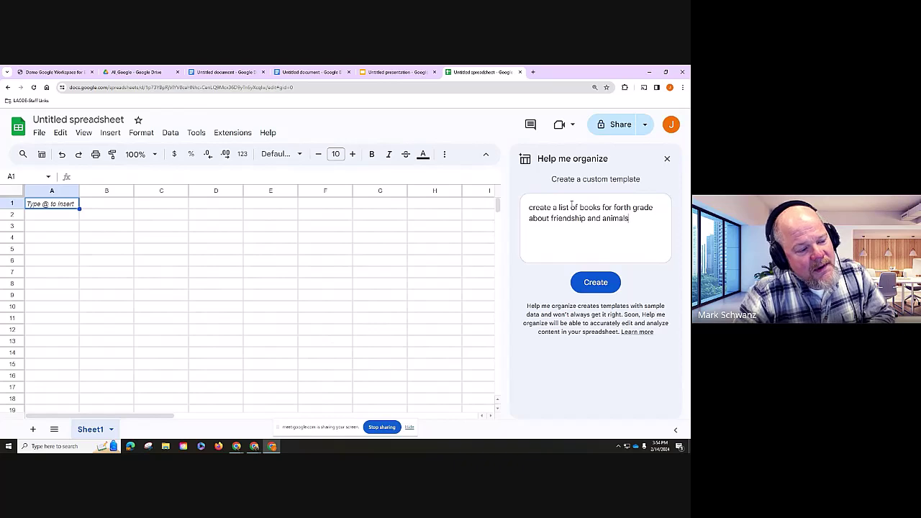
pyautogui.write('. i')
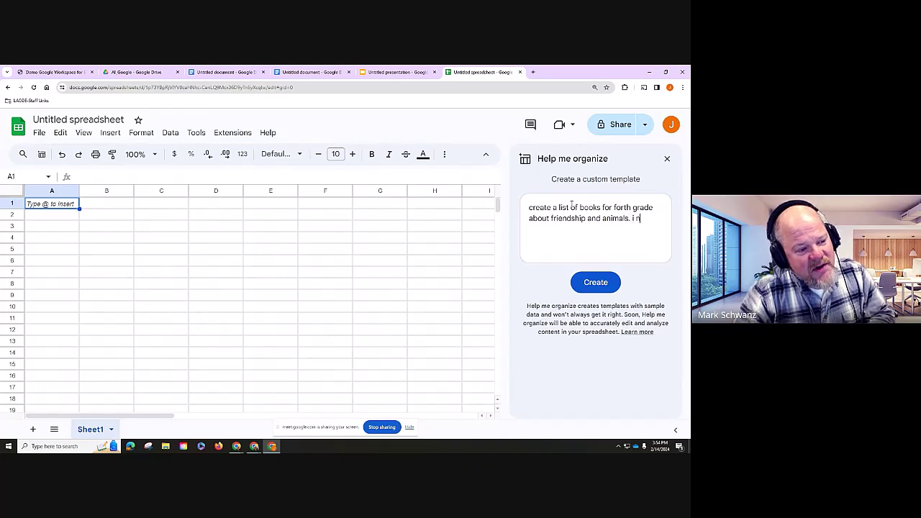
pyautogui.write('ncluce the')
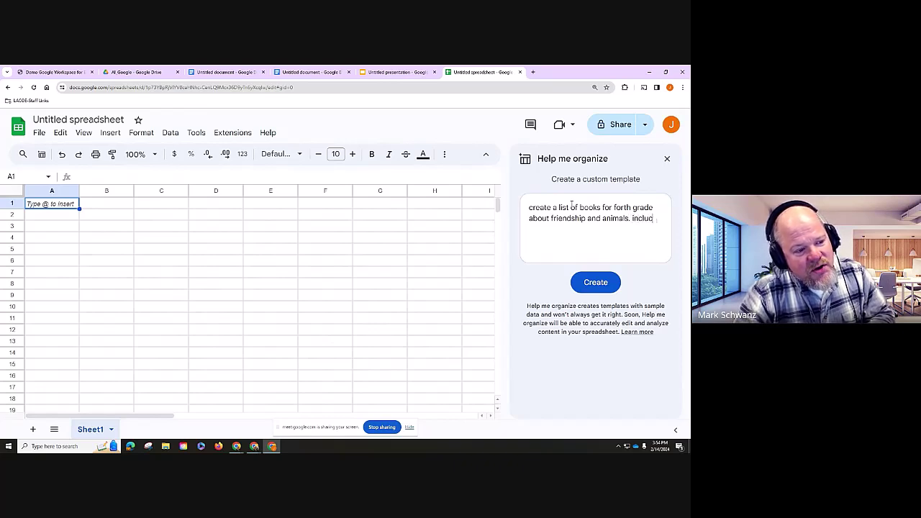
pyautogui.press('BackSpace')
pyautogui.press('BackSpace')
pyautogui.press('BackSpace')
pyautogui.press('BackSpace')
pyautogui.press('BackSpace')
pyautogui.press('BackSpace')
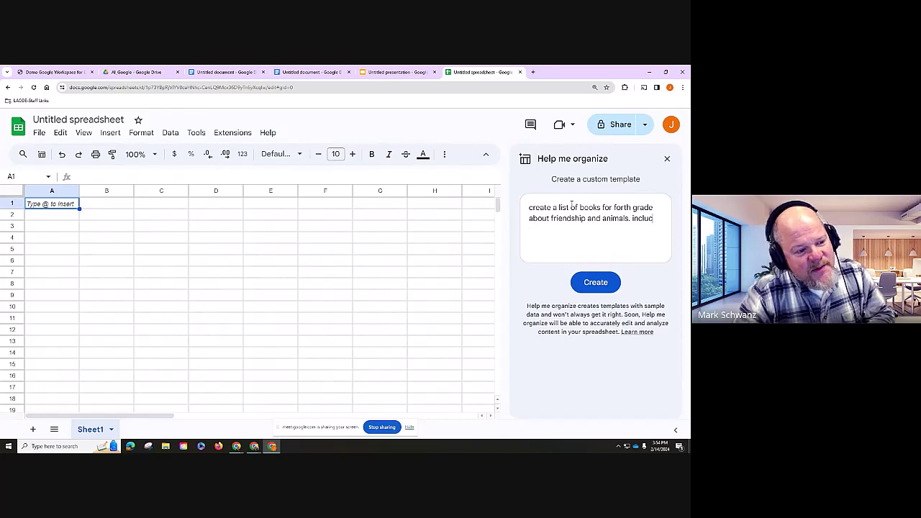
pyautogui.write('de the grad')
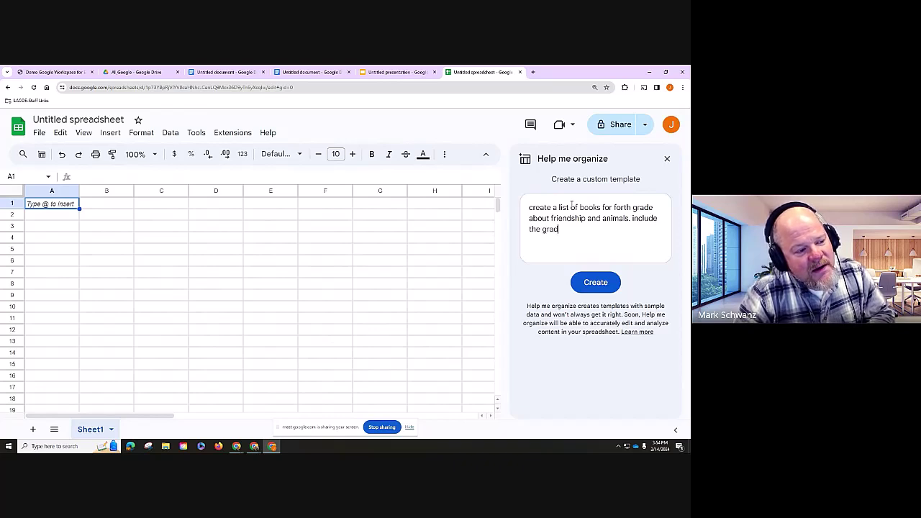
pyautogui.press('BackSpace')
pyautogui.press('BackSpace')
pyautogui.press('BackSpace')
pyautogui.press('BackSpace')
pyautogui.write('readi')
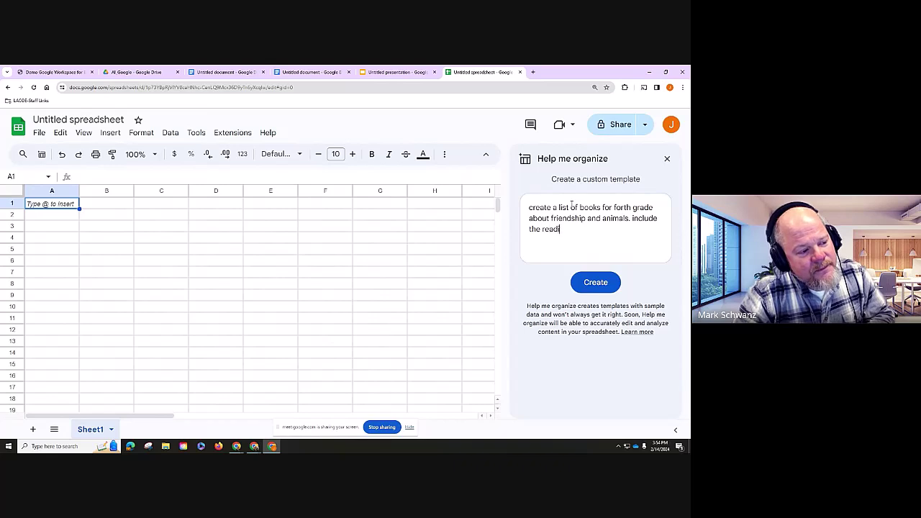
pyautogui.write('ng lexile level')
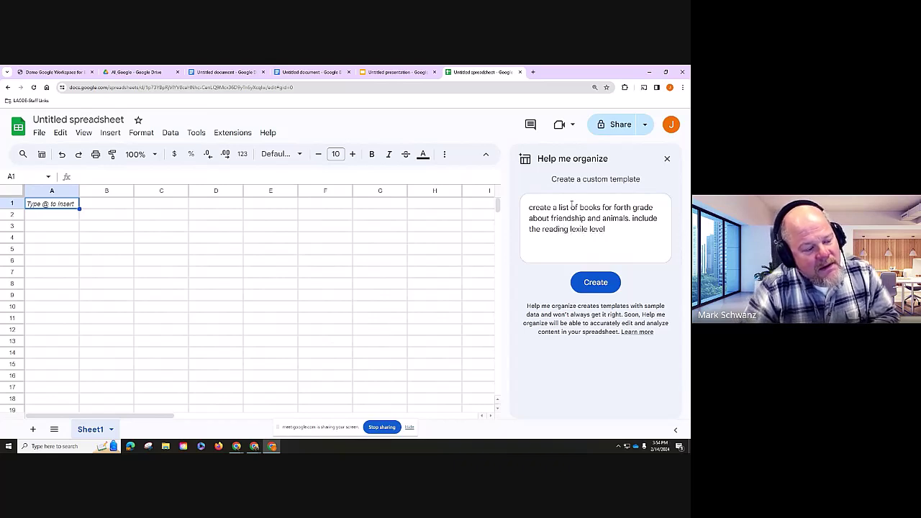
pyautogui.write(' and a')
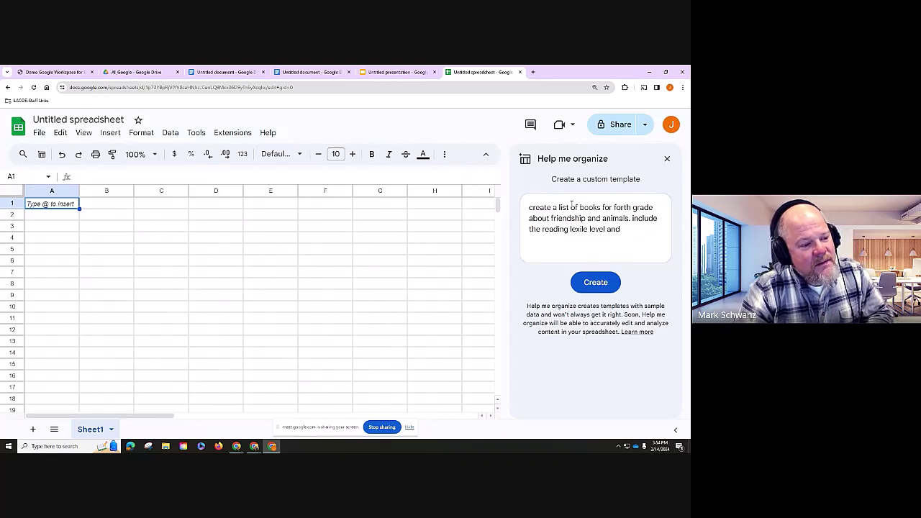
pyautogui.write('uthor and d')
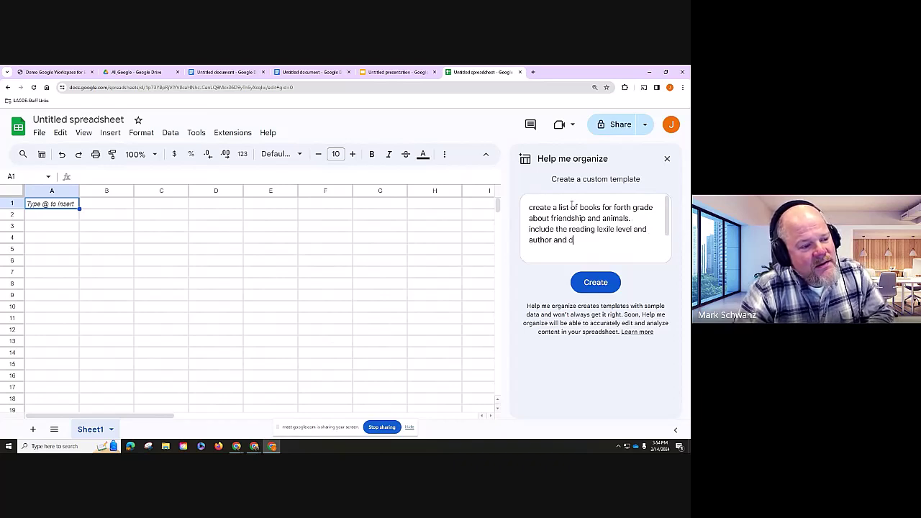
pyautogui.write('escription')
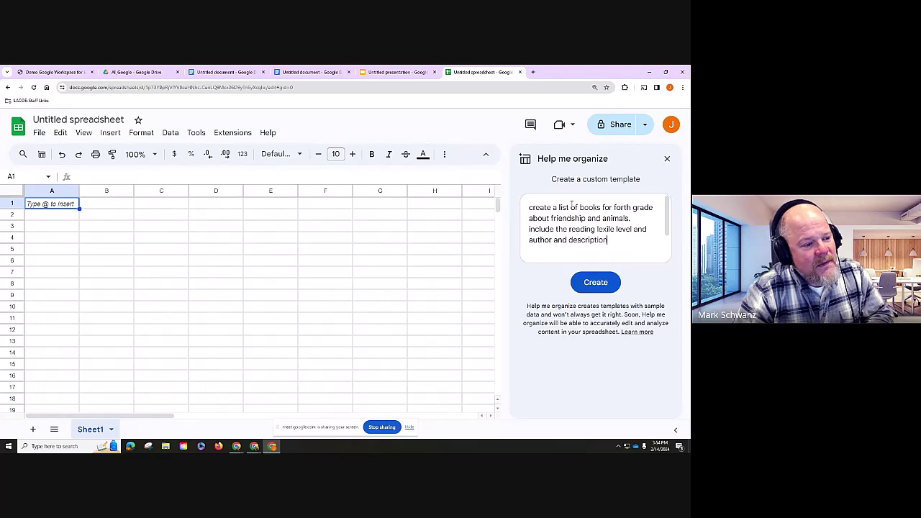
pyautogui.press('Return')
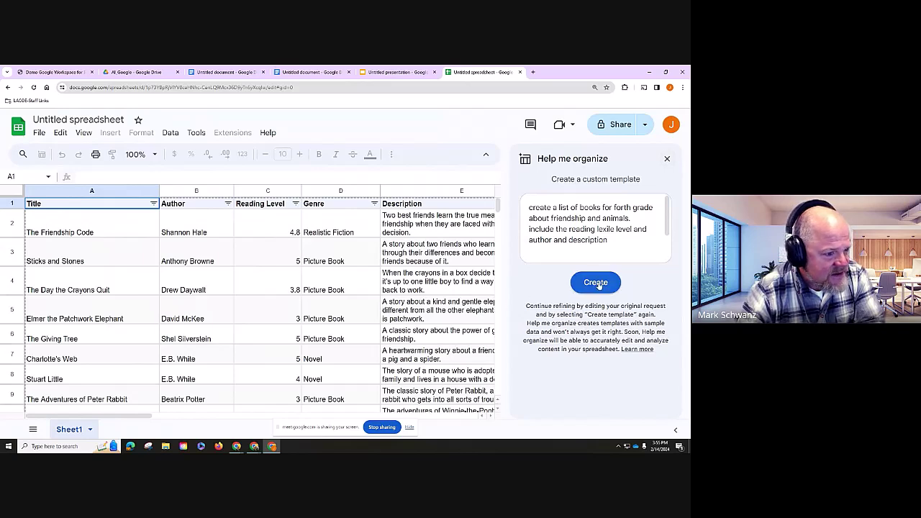
# - Insert the generated Title, Author, Reading Level, Genre and Description book table into the sheet
pyautogui.click(667, 160)
pyautogui.scroll(-5, 290, 330)
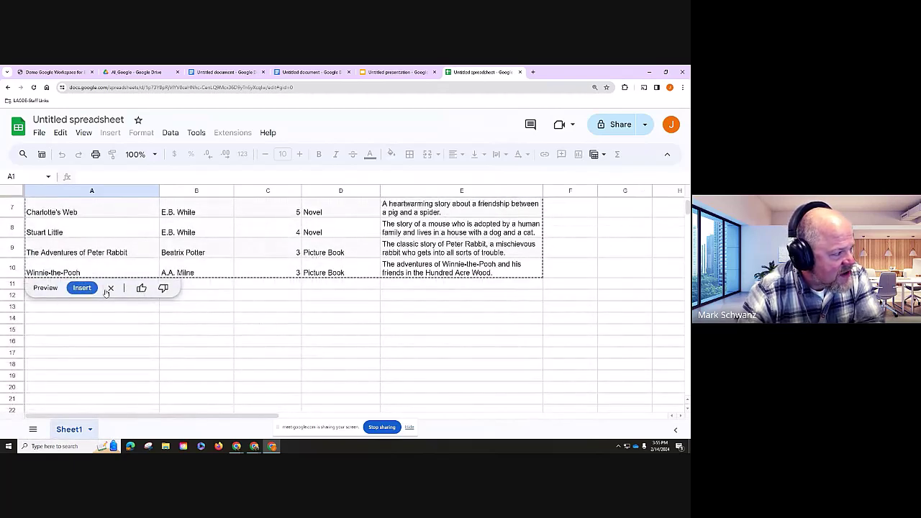
pyautogui.click(82, 289)
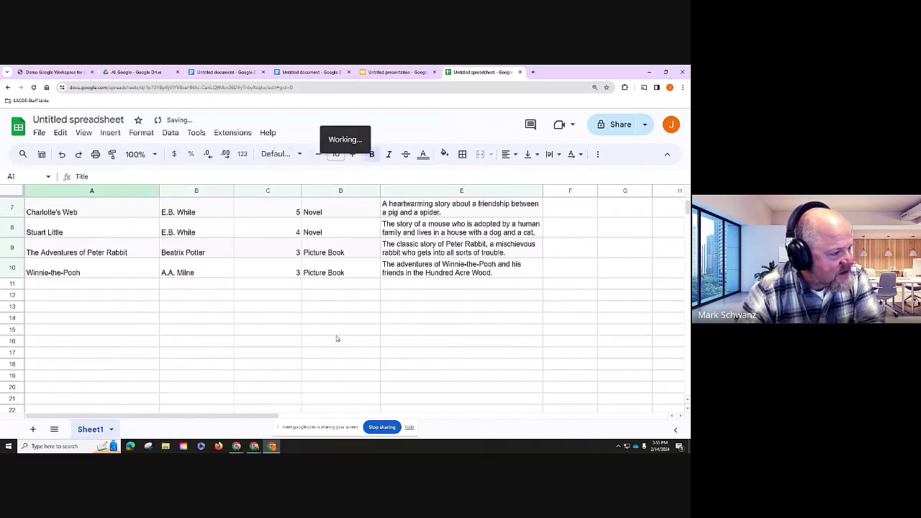
pyautogui.scroll(5, 343, 342)
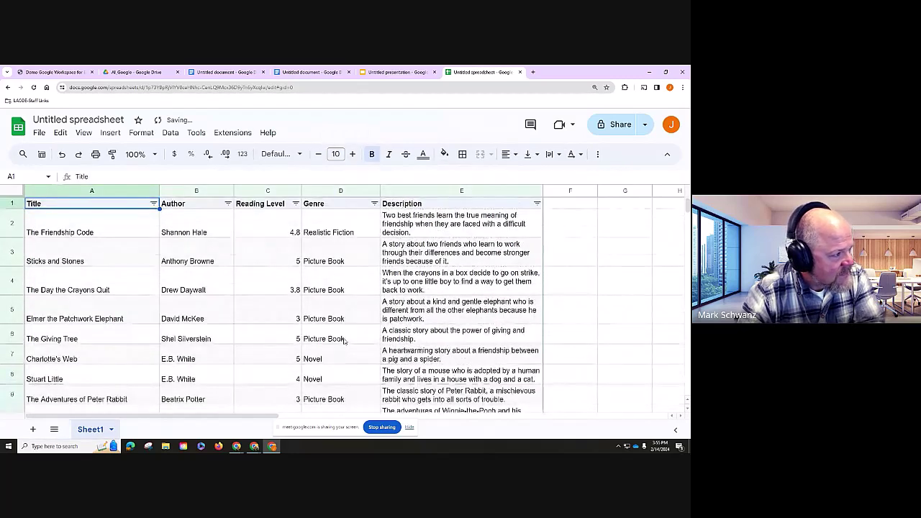
pyautogui.scroll(-1, 120, 236)
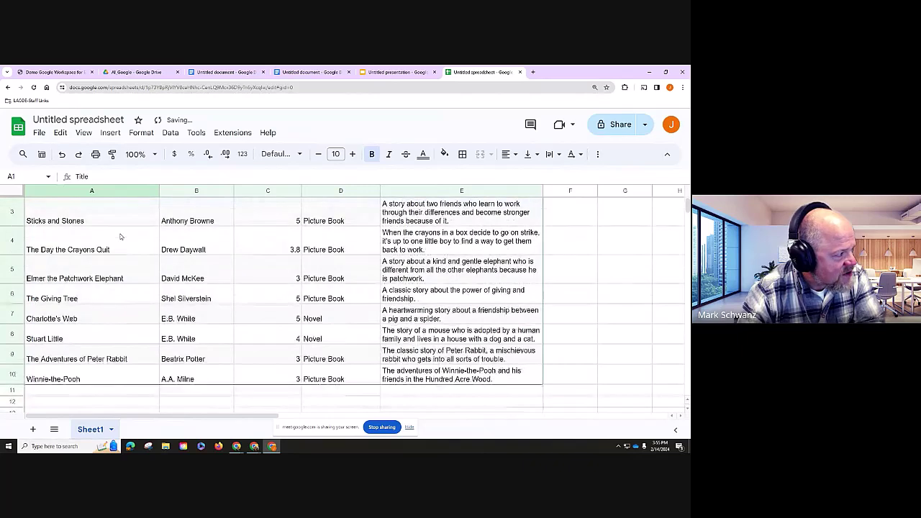
pyautogui.click(112, 300)
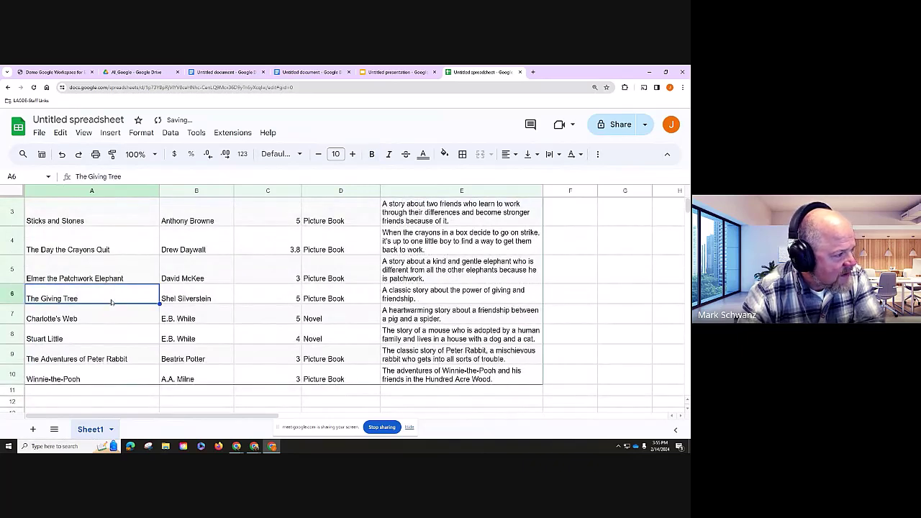
pyautogui.click(298, 303)
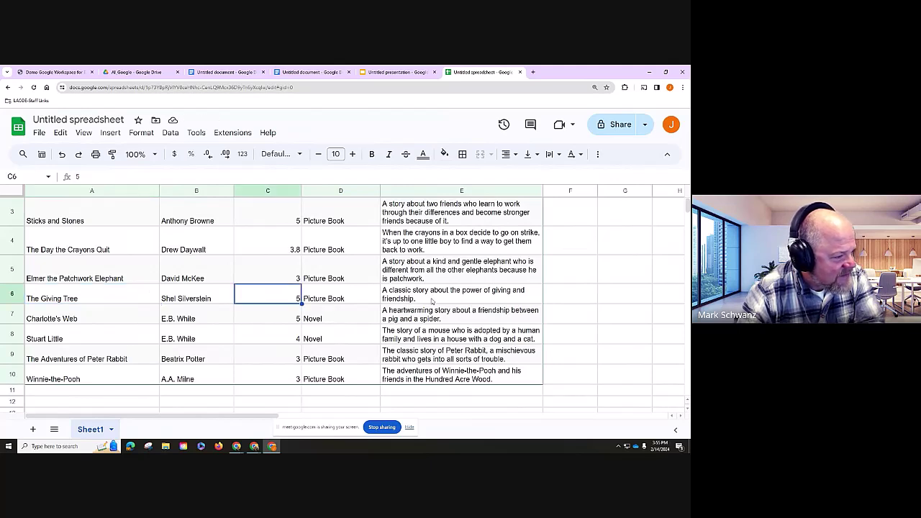
pyautogui.click(272, 316)
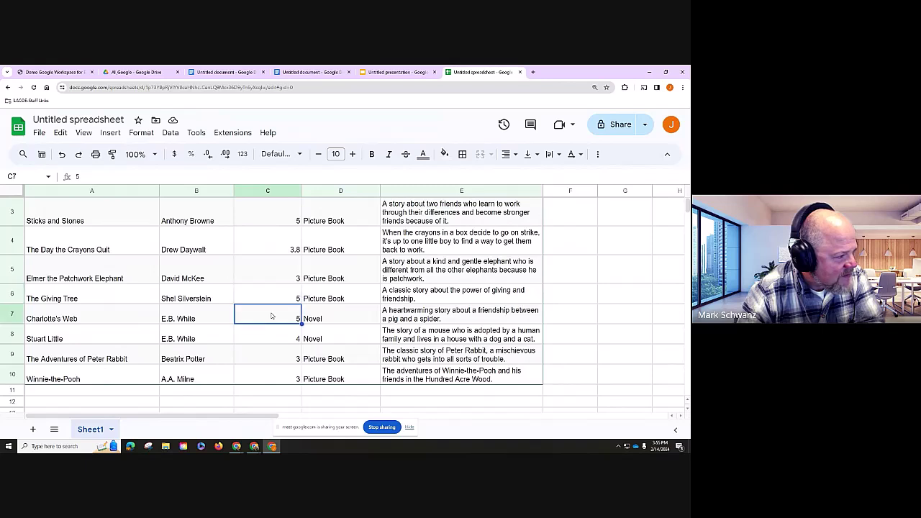
pyautogui.click(108, 324)
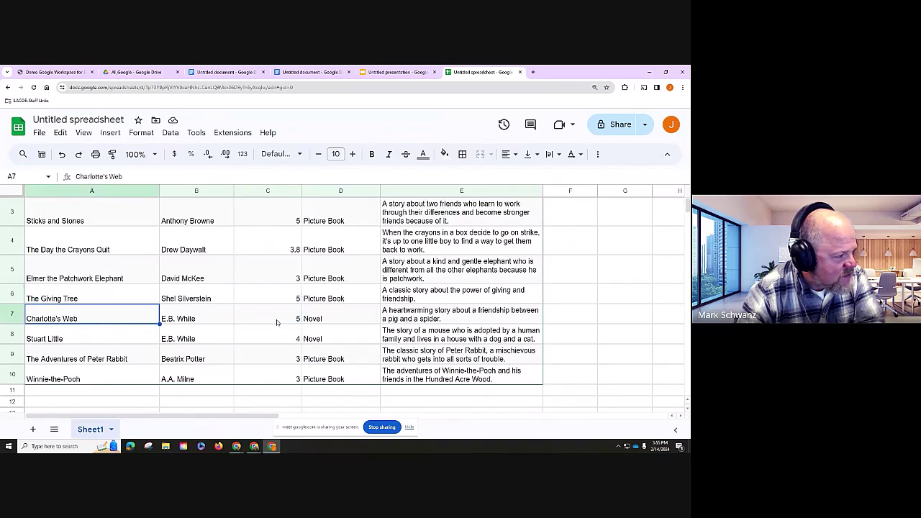
pyautogui.click(277, 322)
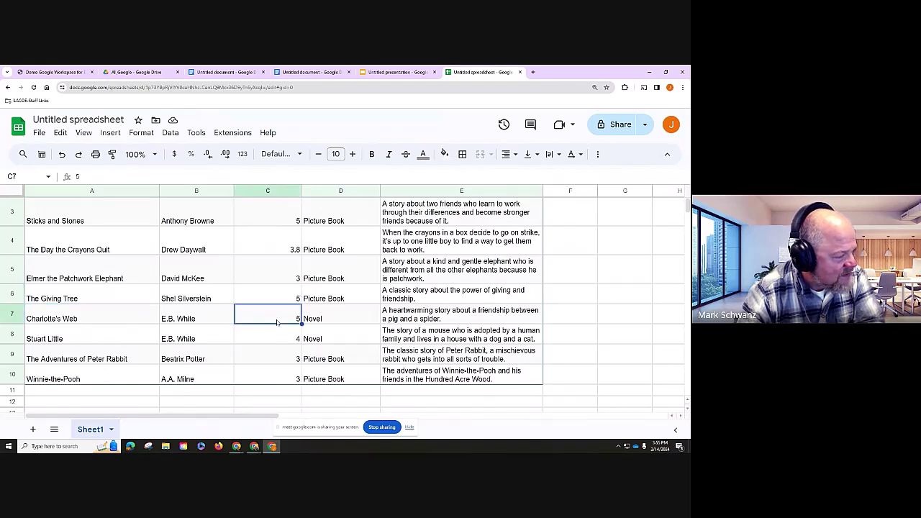
pyautogui.scroll(1, 278, 321)
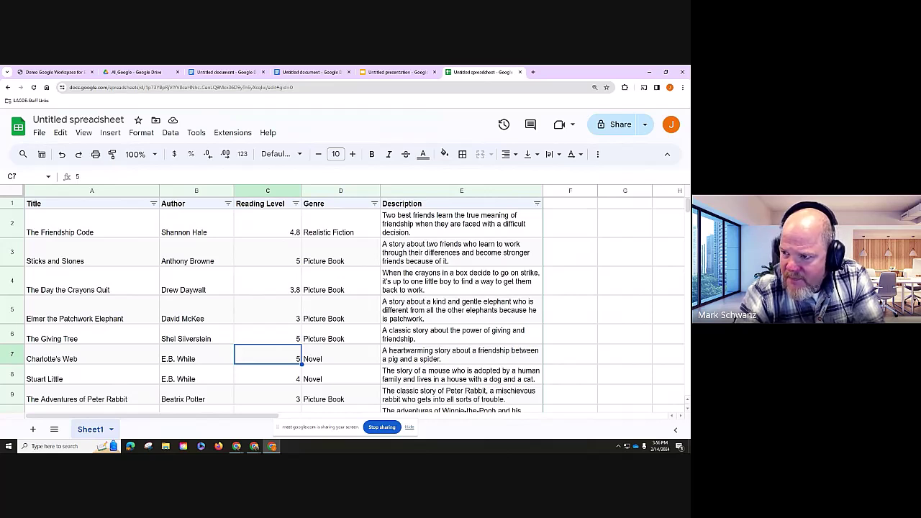
pyautogui.click(254, 446)
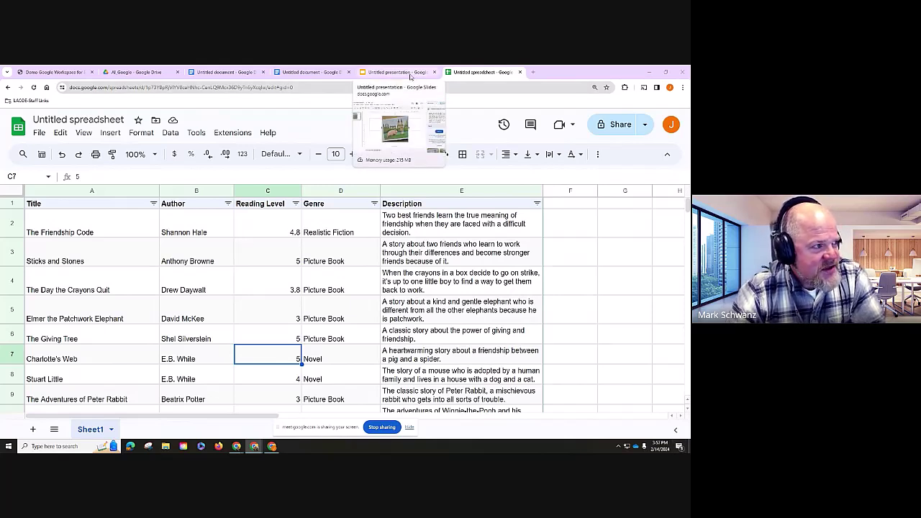
# - Close the Untitled presentation tab, leaving the book-list spreadsheet showing
pyautogui.click(410, 73)
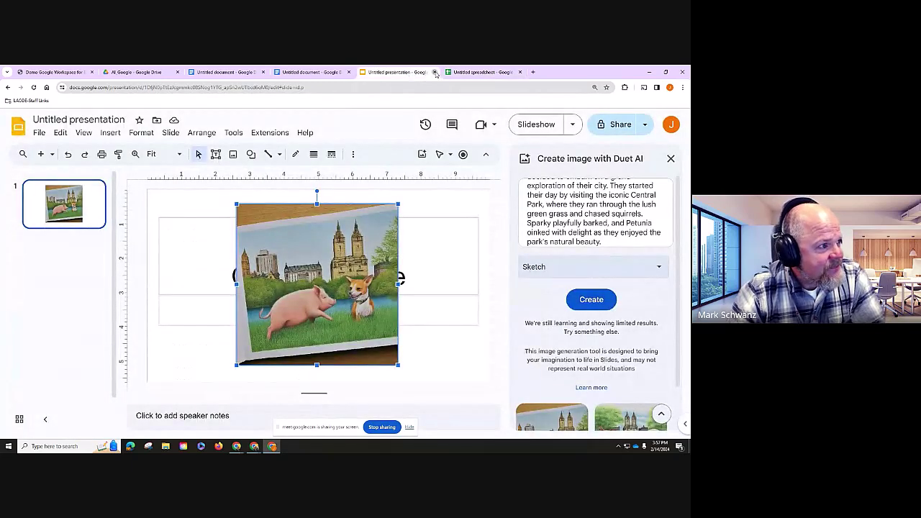
pyautogui.click(435, 73)
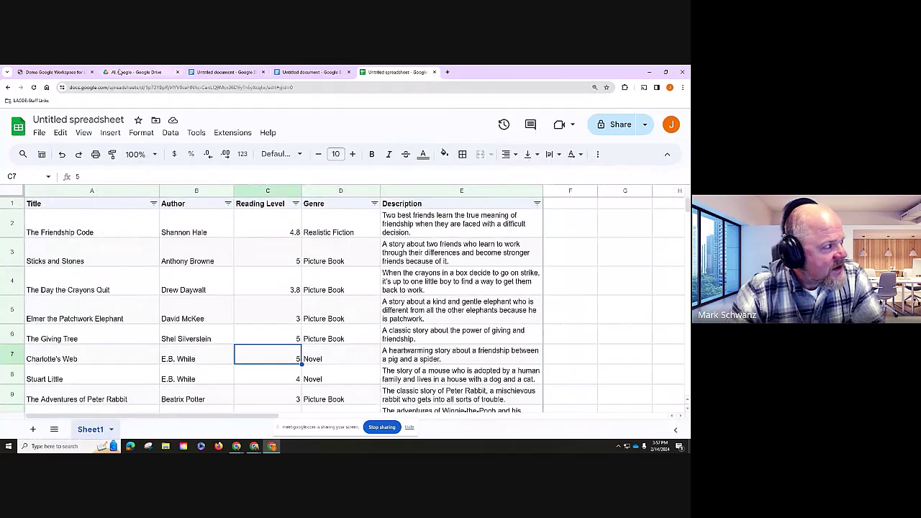
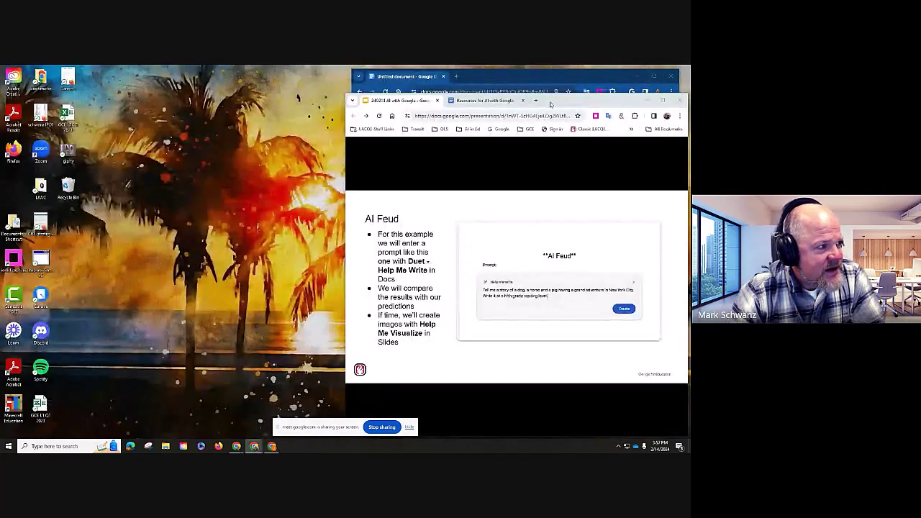
# - Maximize the Chrome window and advance two slides to 'AI in Google Workspace Meet'
pyautogui.doubleClick(568, 101)
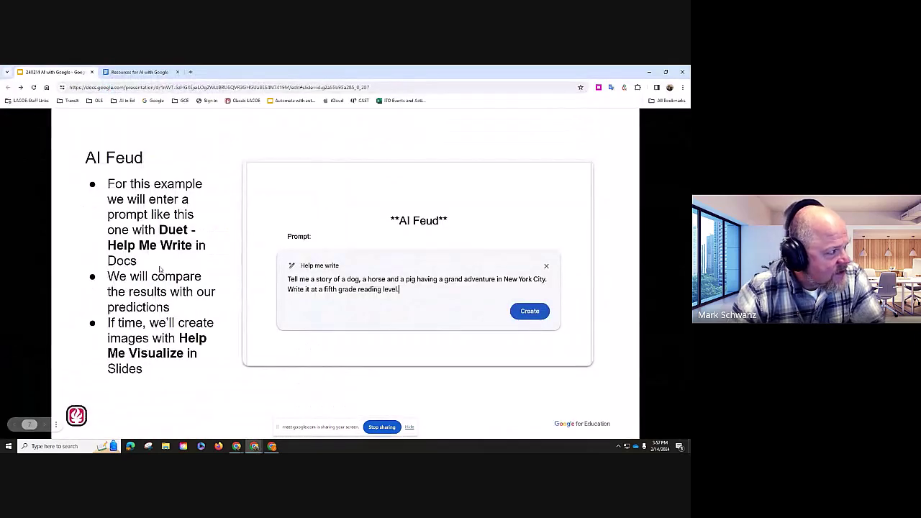
pyautogui.click(200, 310)
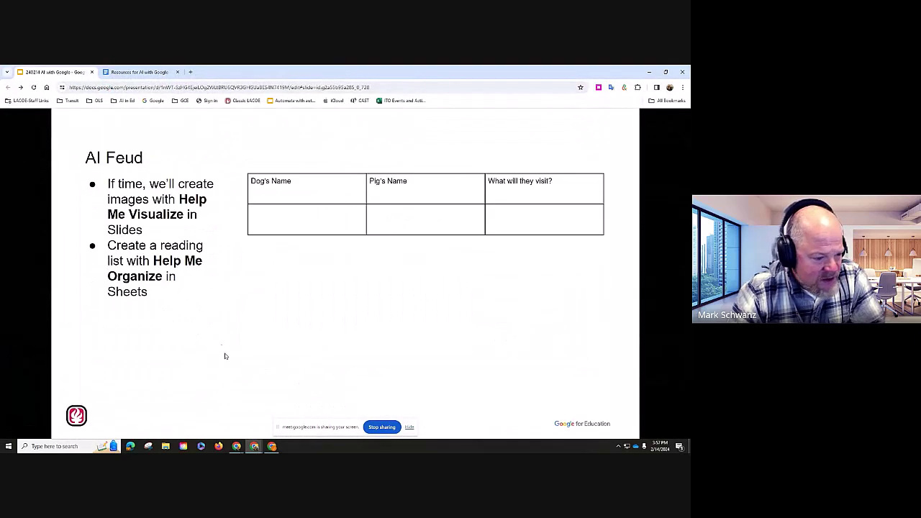
pyautogui.click(234, 338)
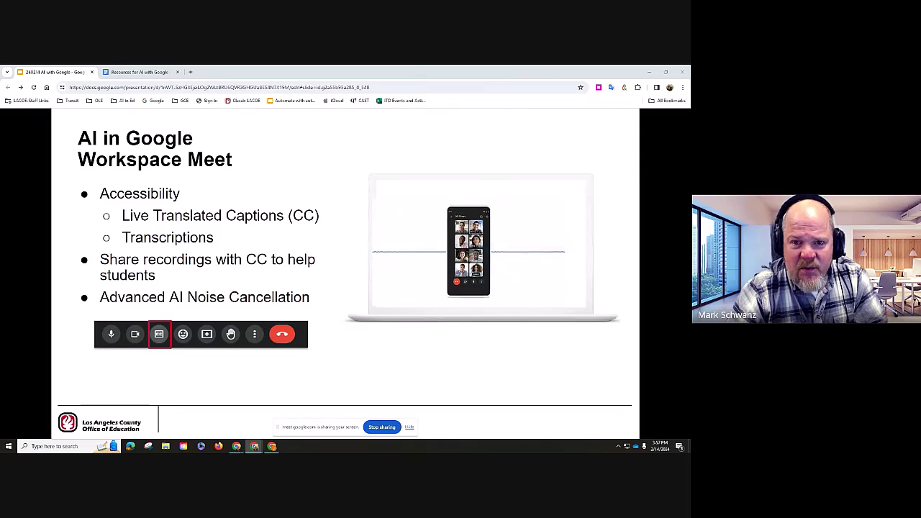
# - Switch to the Meet window, maximize it, and hide the screen-sharing notification bar
pyautogui.hotkey('alt', 'Tab')
pyautogui.moveTo(349, 89); pyautogui.dragTo(303, 94)
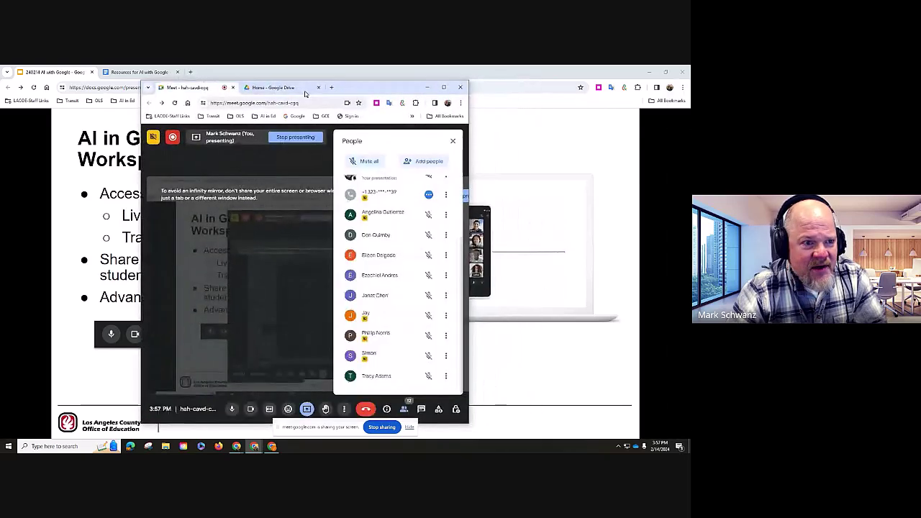
pyautogui.click(445, 87)
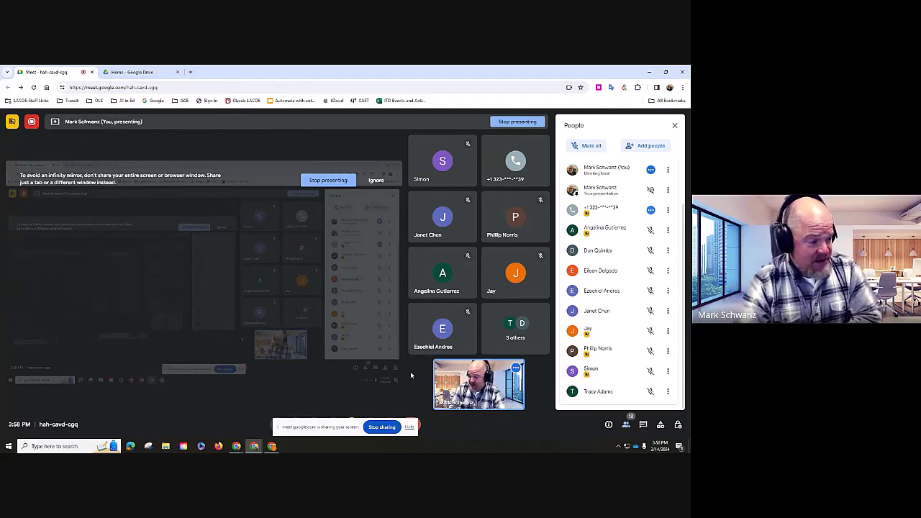
pyautogui.click(408, 430)
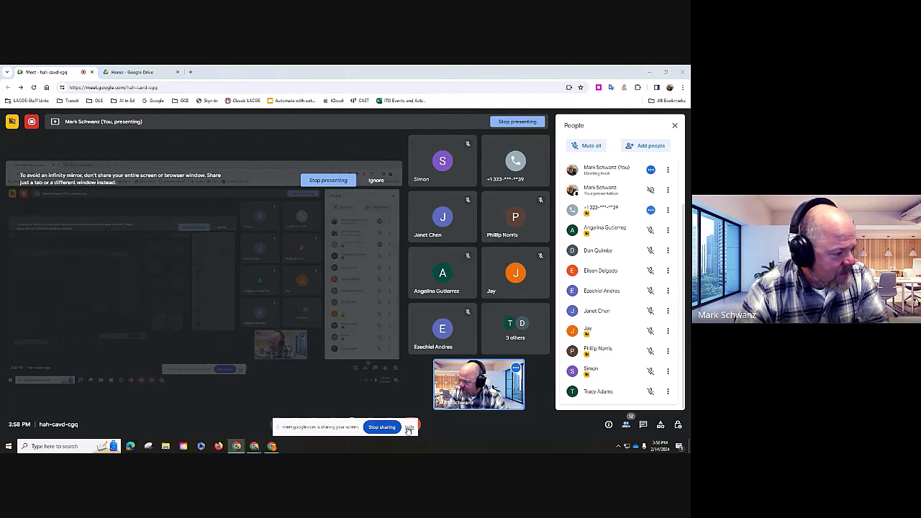
pyautogui.click(408, 429)
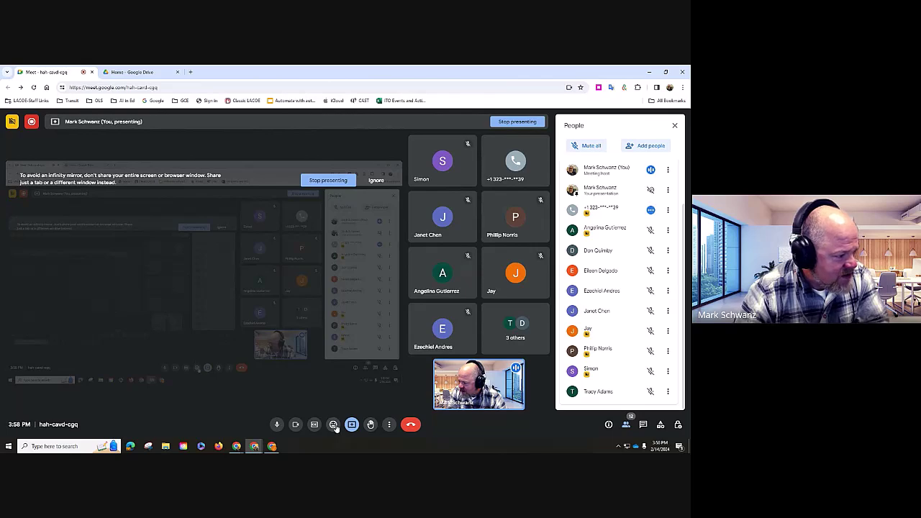
# - Turn on CC live captions and open the English caption-language settings
pyautogui.click(314, 424)
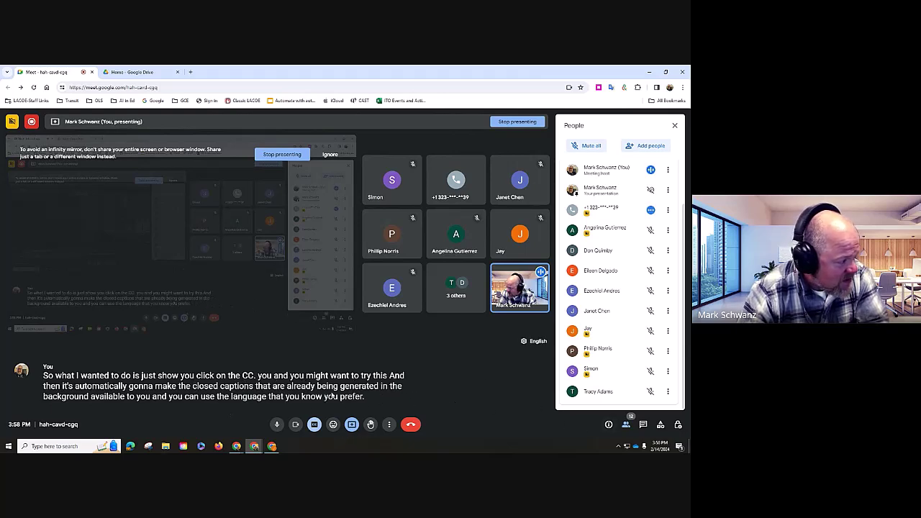
pyautogui.click(537, 343)
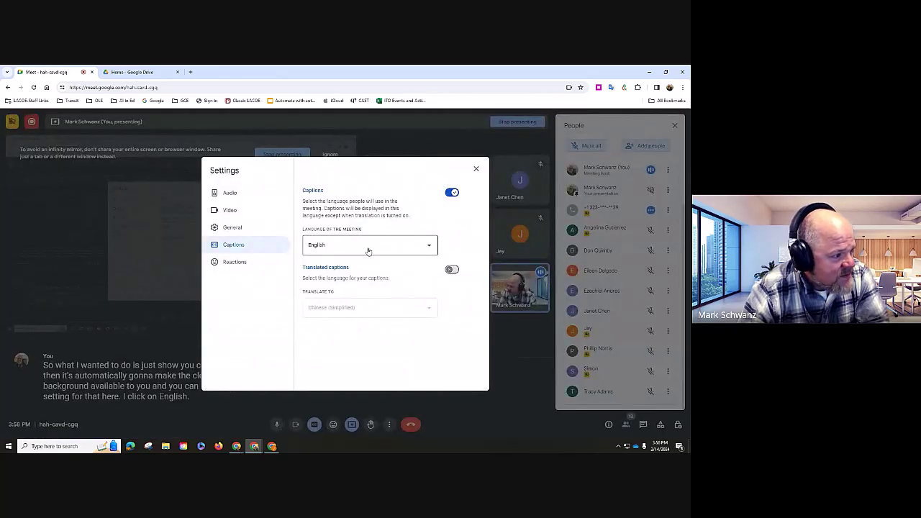
# - Enable translated captions into Turkish, then close the Settings dialog
pyautogui.click(451, 270)
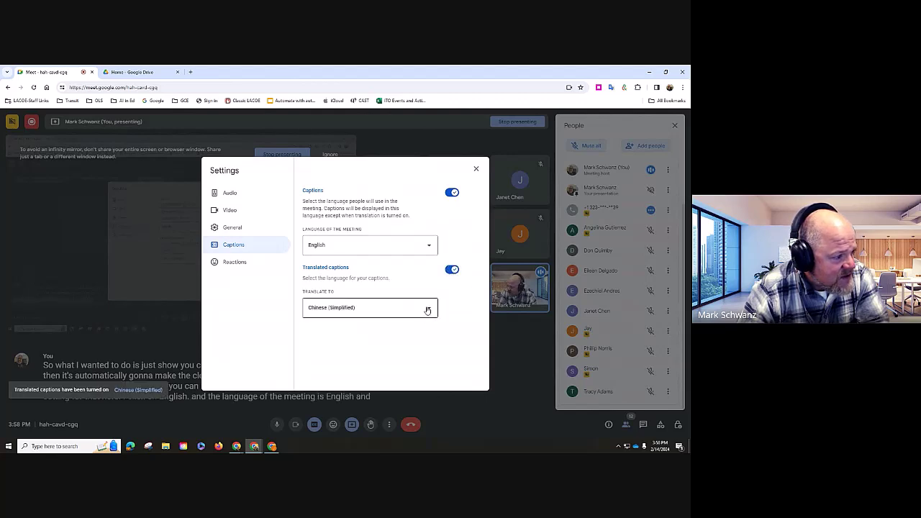
pyautogui.click(374, 311)
pyautogui.scroll(-2, 374, 271)
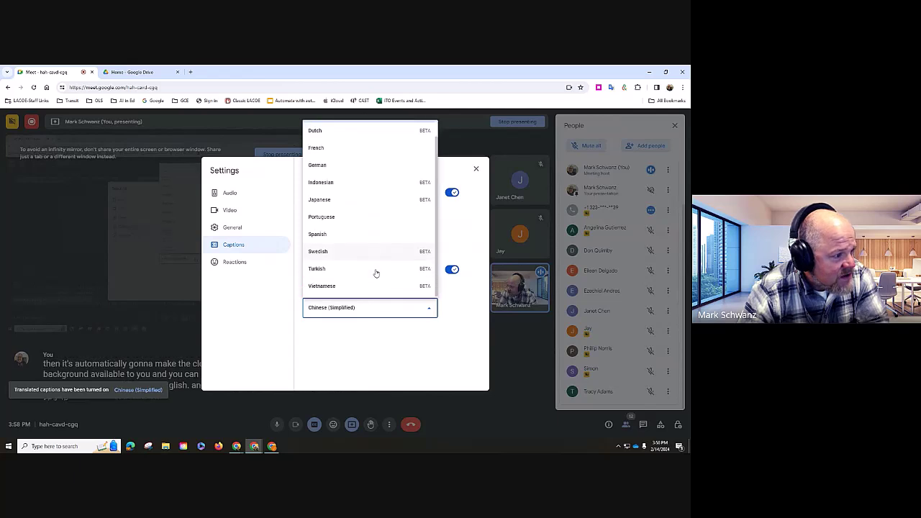
pyautogui.scroll(1, 375, 271)
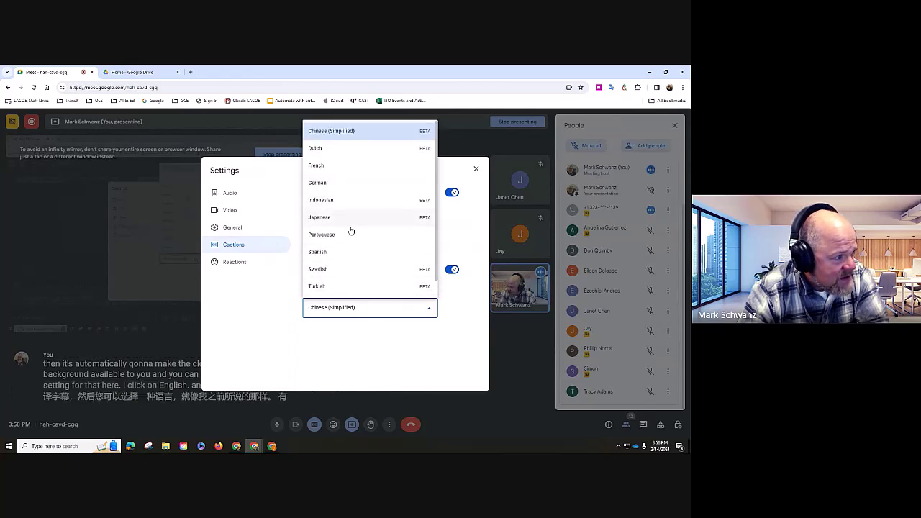
pyautogui.click(344, 286)
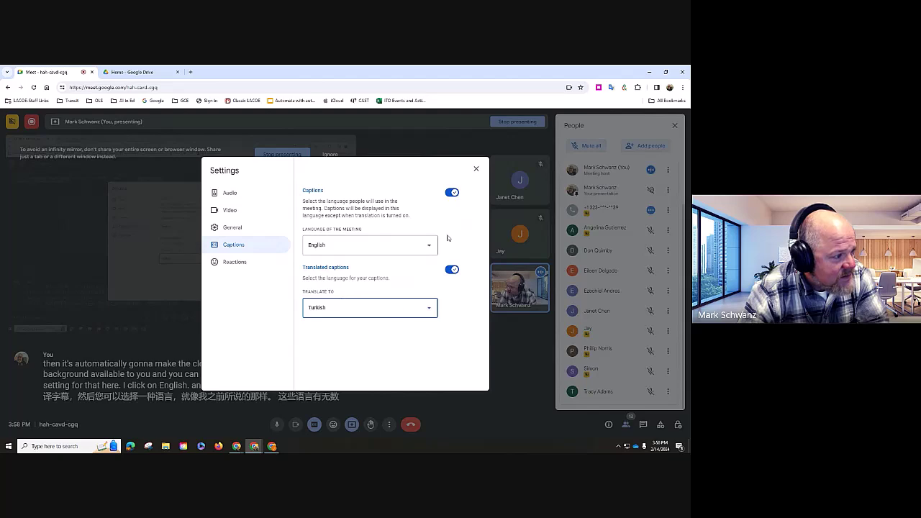
pyautogui.click(475, 170)
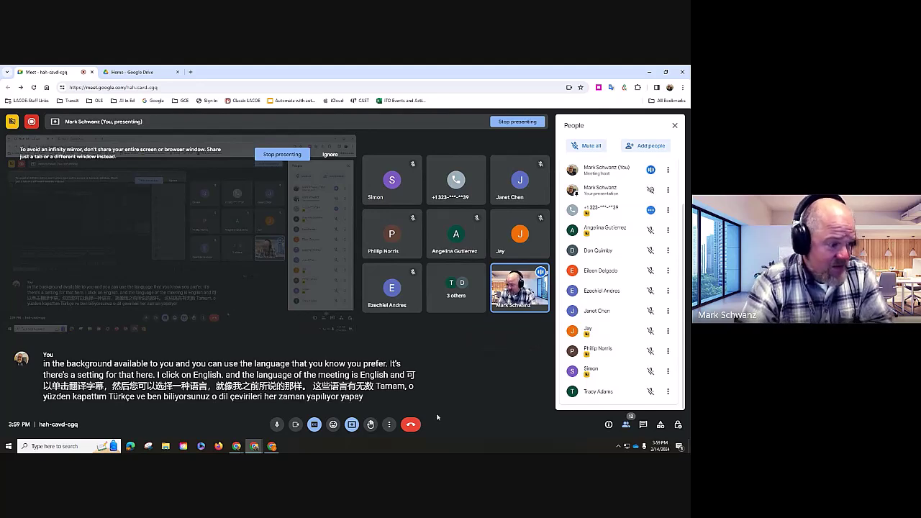
# - Switch off live captions with the CC button in the bottom toolbar
pyautogui.moveTo(438, 407)
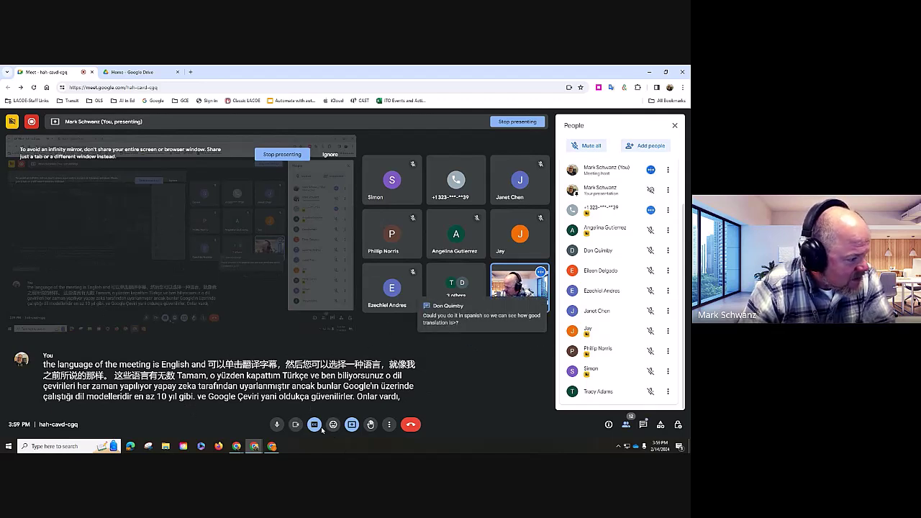
pyautogui.click(315, 426)
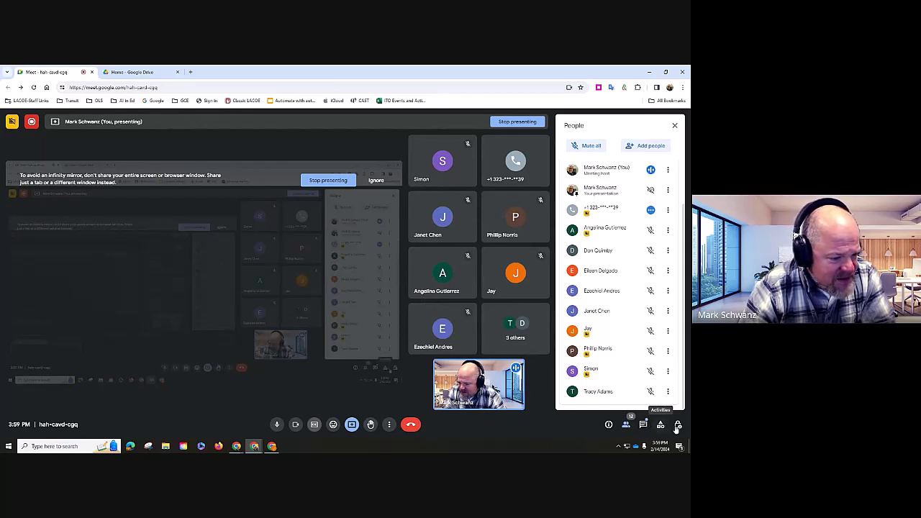
# - Open the Effects panel, browse the background images, and switch to the Filters tab
pyautogui.click(393, 428)
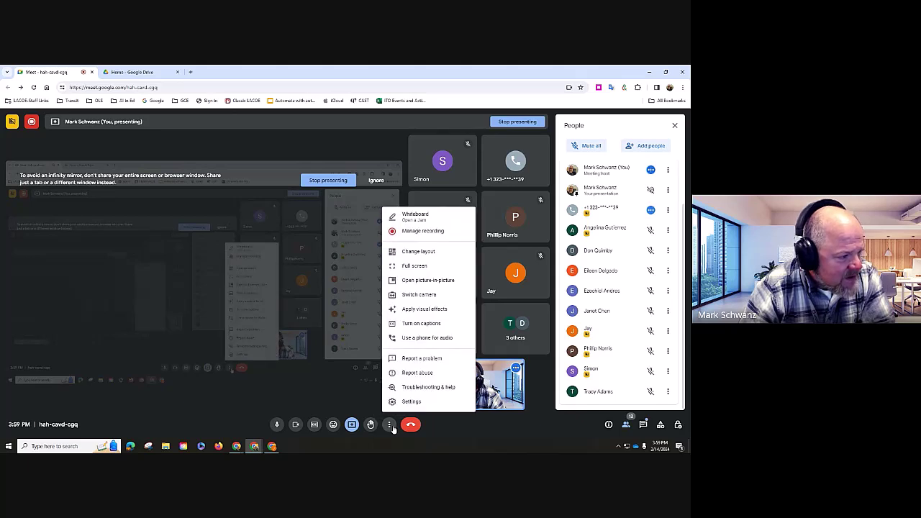
pyautogui.click(416, 311)
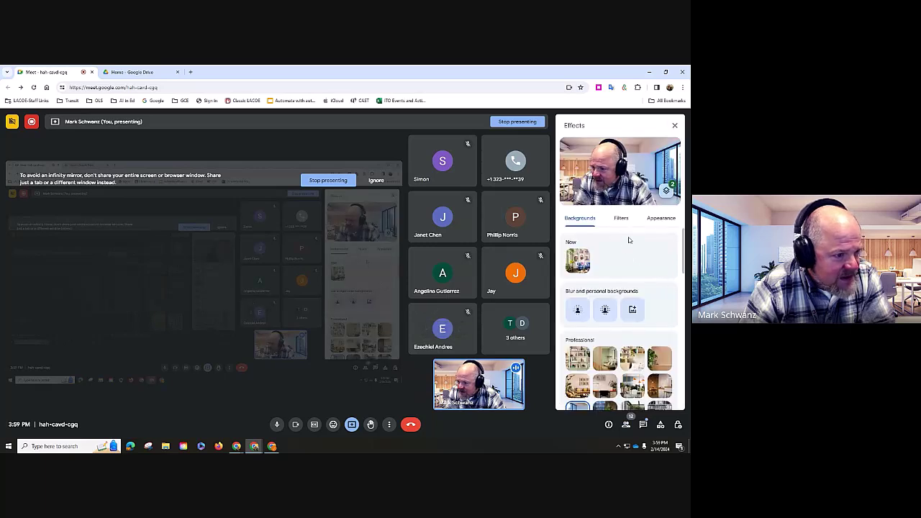
pyautogui.scroll(-5, 623, 255)
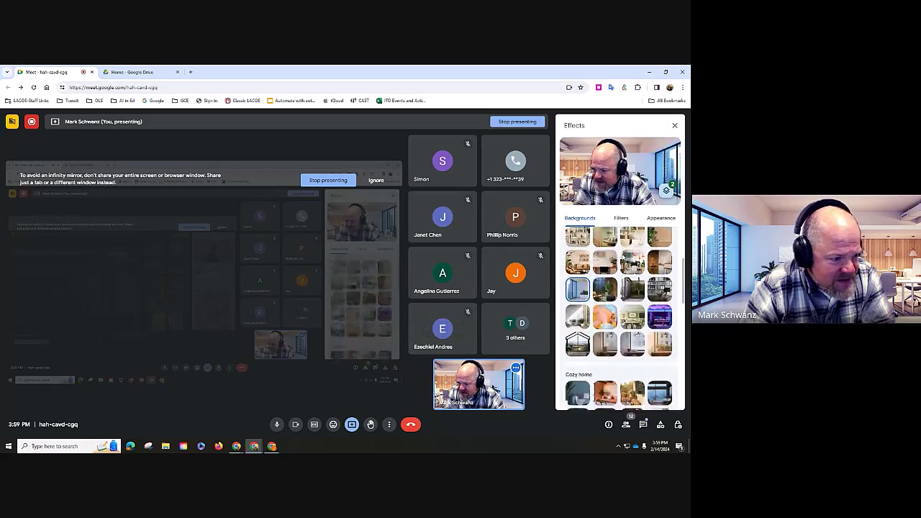
pyautogui.scroll(-5, 624, 255)
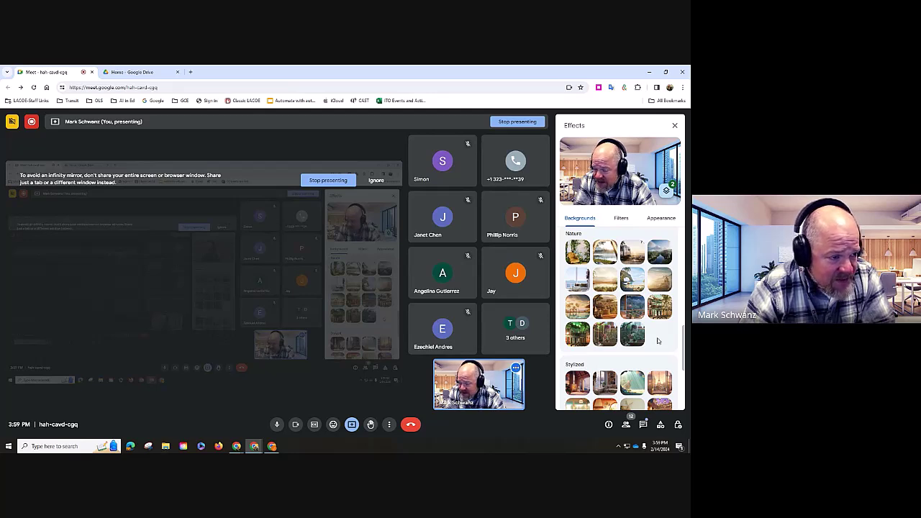
pyautogui.scroll(-5, 657, 336)
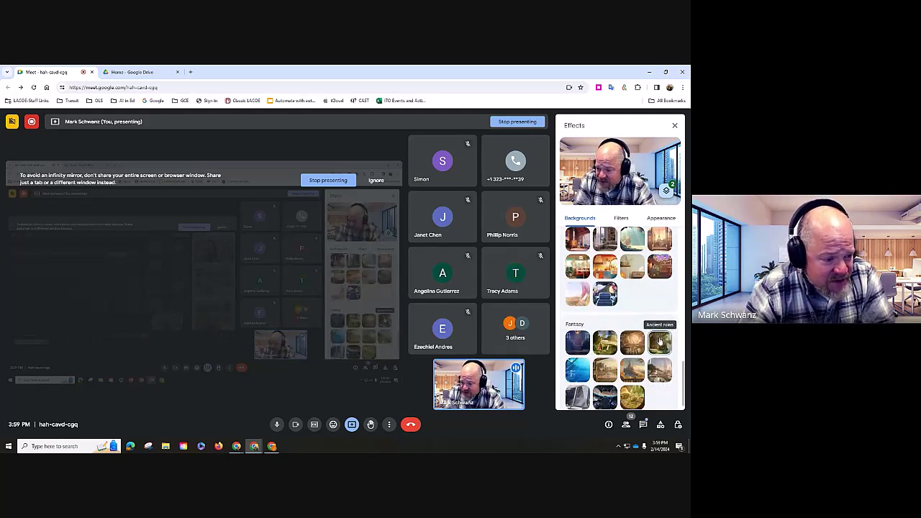
pyautogui.scroll(-1, 658, 336)
pyautogui.scroll(3, 622, 318)
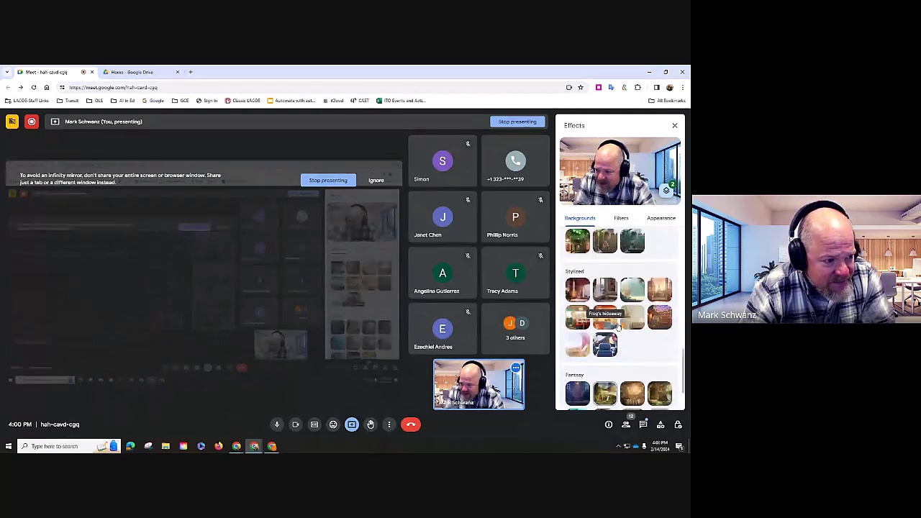
pyautogui.scroll(6, 622, 317)
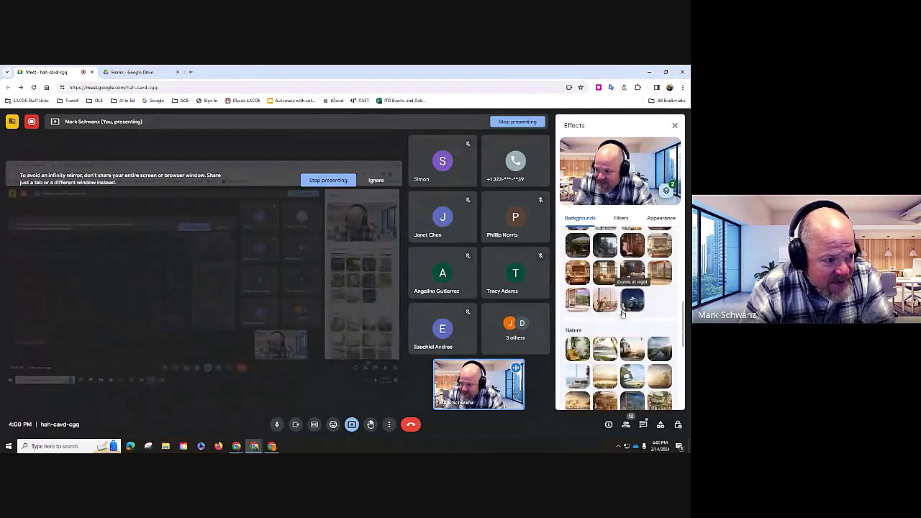
pyautogui.click(622, 218)
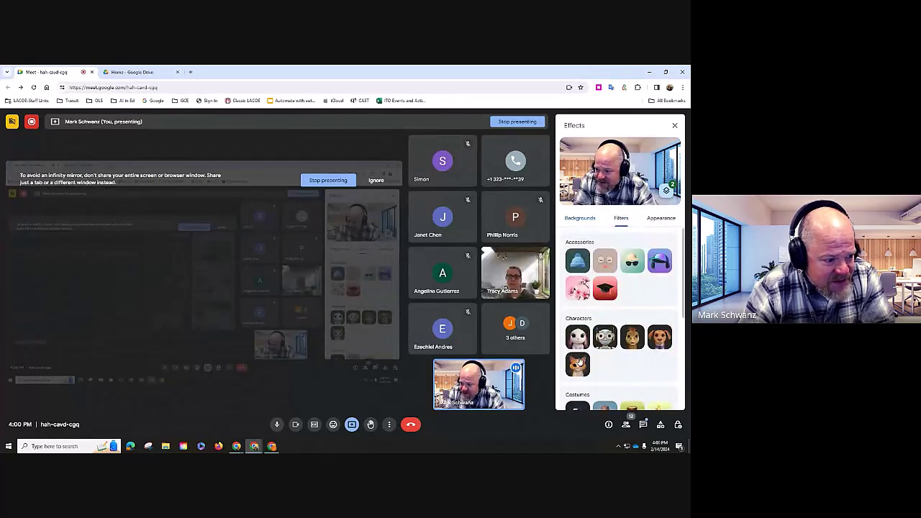
# - Apply the cat character filter, then use Remove all to clear every effect
pyautogui.click(579, 364)
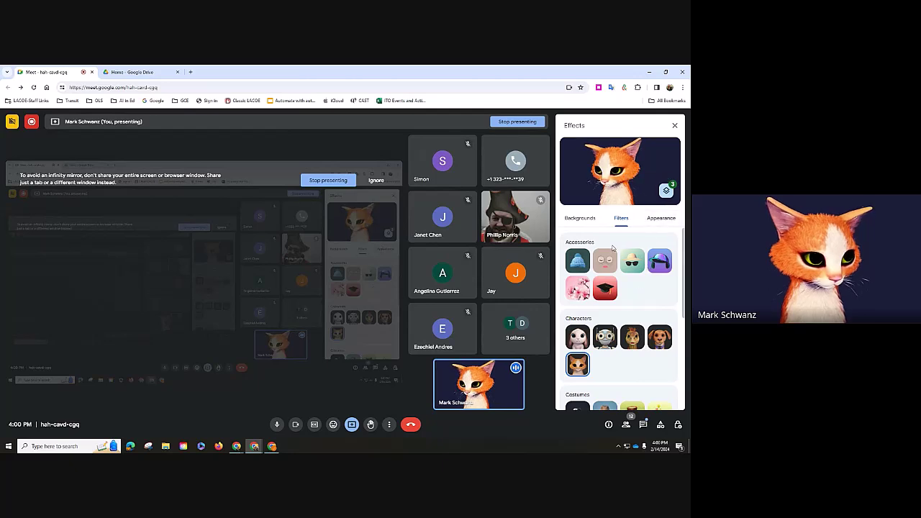
pyautogui.click(591, 224)
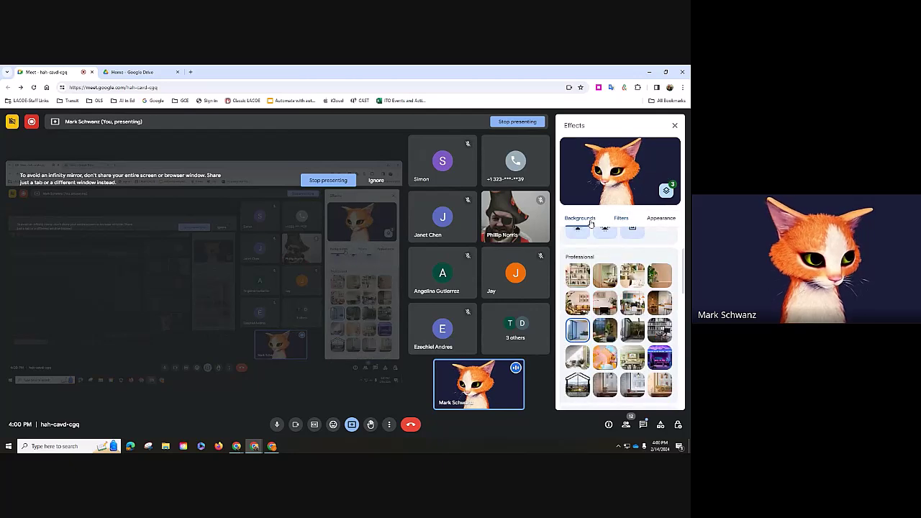
pyautogui.scroll(3, 597, 238)
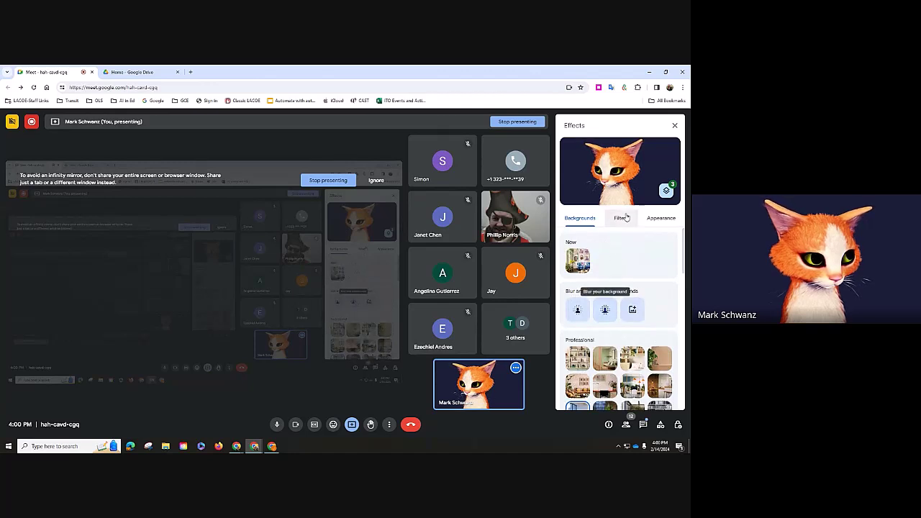
pyautogui.click(666, 191)
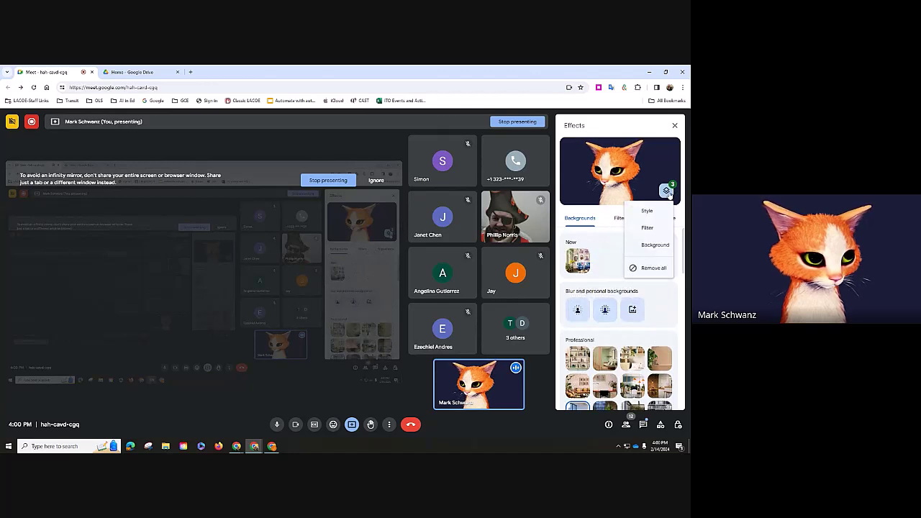
pyautogui.click(651, 268)
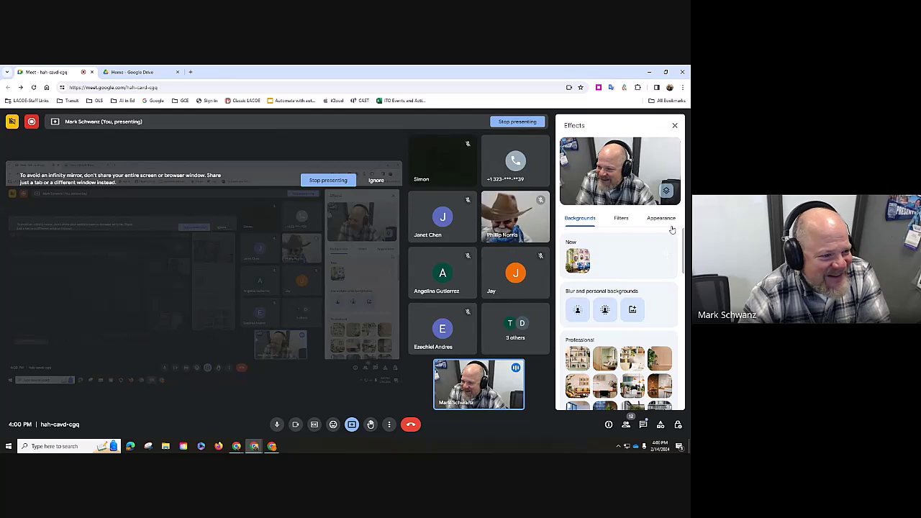
# - In the Appearance options, toggle Framing off and back on
pyautogui.click(667, 219)
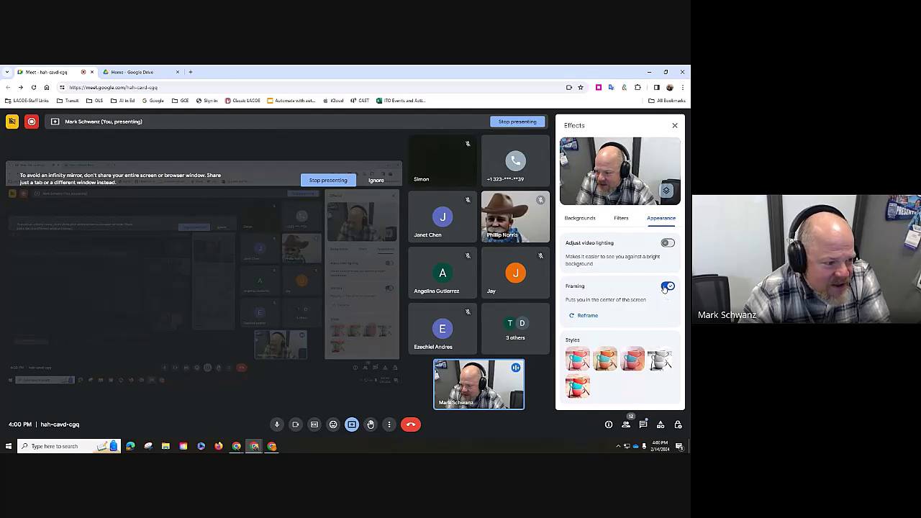
pyautogui.click(665, 288)
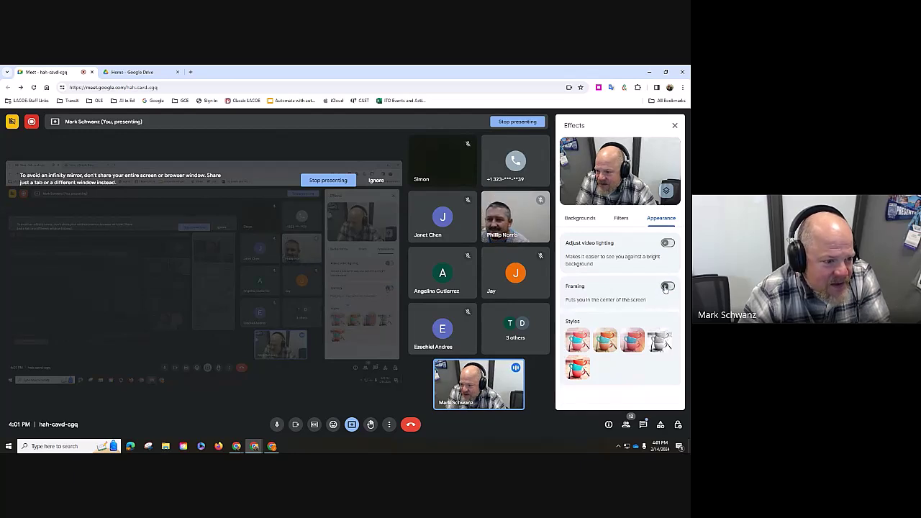
pyautogui.click(667, 286)
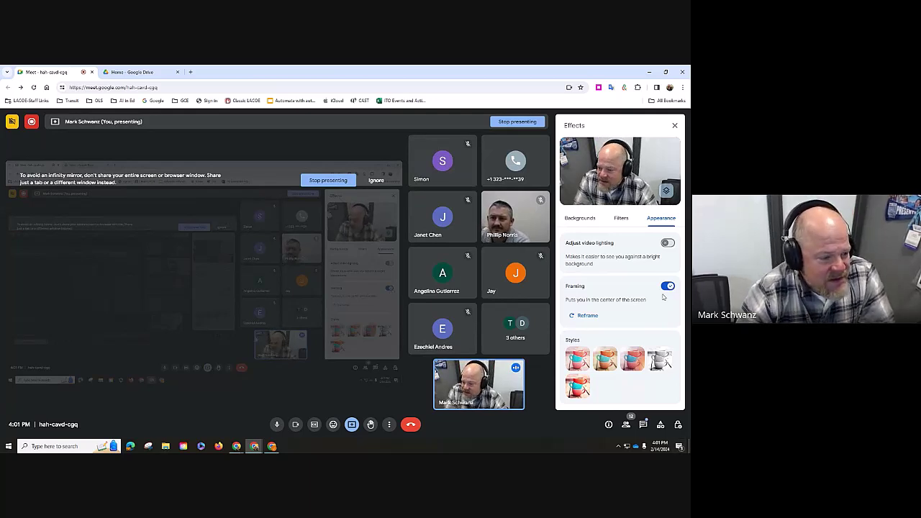
# - Try each video style, including Light leak and black-and-white, keep the first, and close the panel
pyautogui.click(583, 363)
pyautogui.click(610, 361)
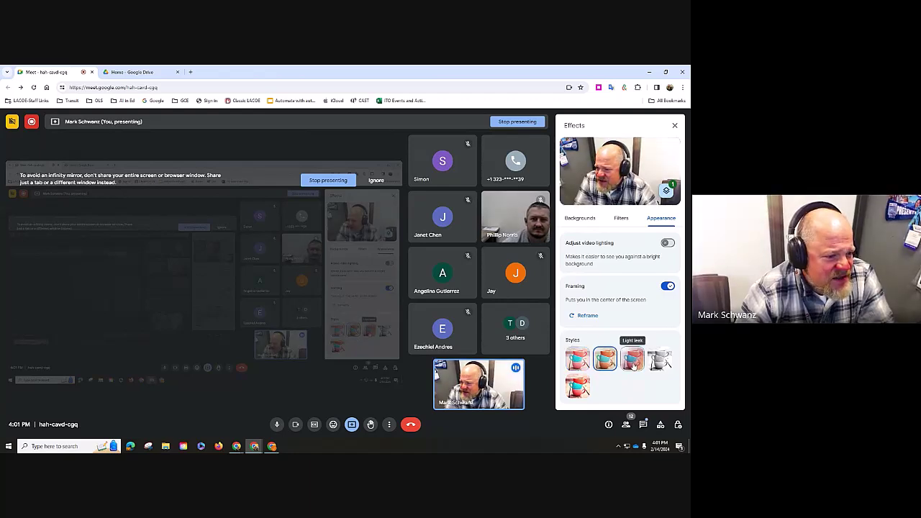
pyautogui.click(633, 364)
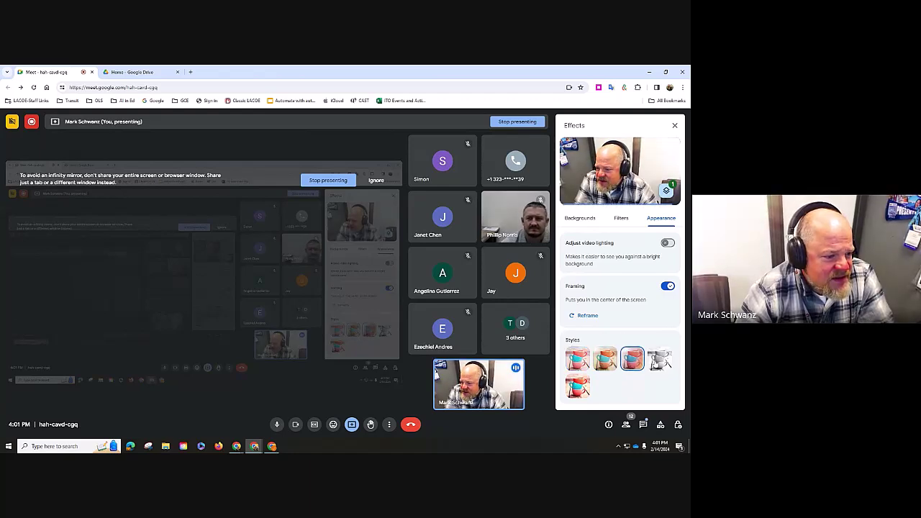
pyautogui.click(661, 360)
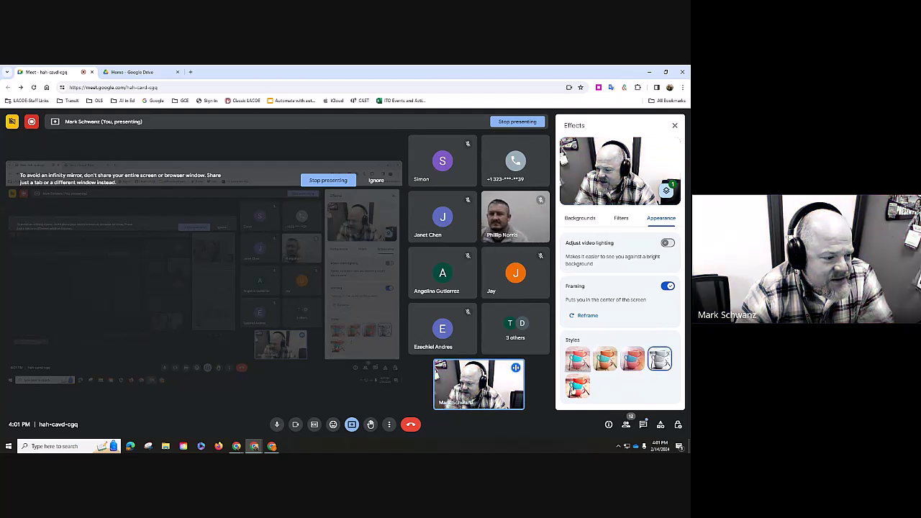
pyautogui.click(577, 359)
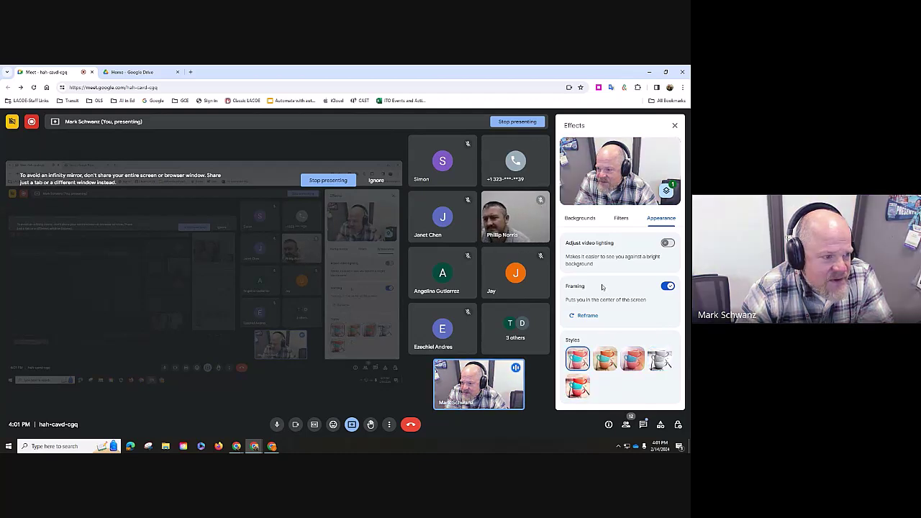
pyautogui.click(675, 127)
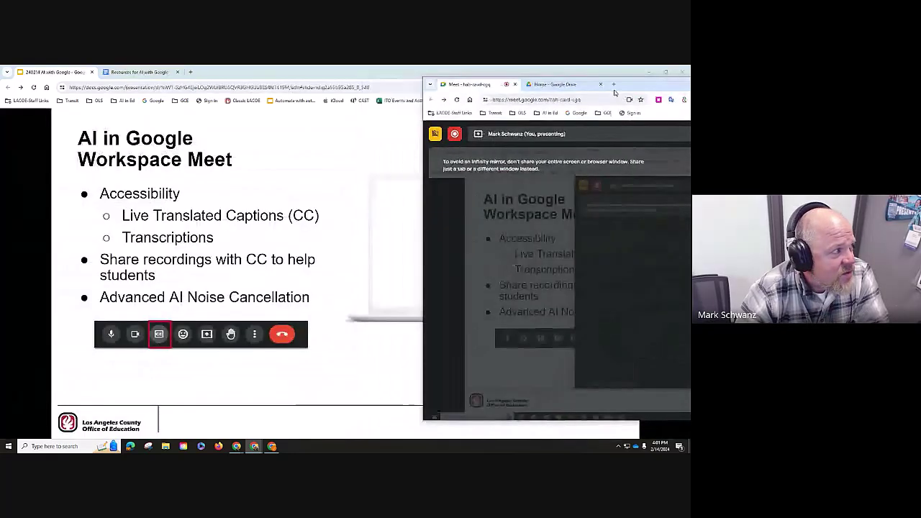
# - Bring Google Slides forward and advance to the Step-by-Step guides slide
pyautogui.click(272, 447)
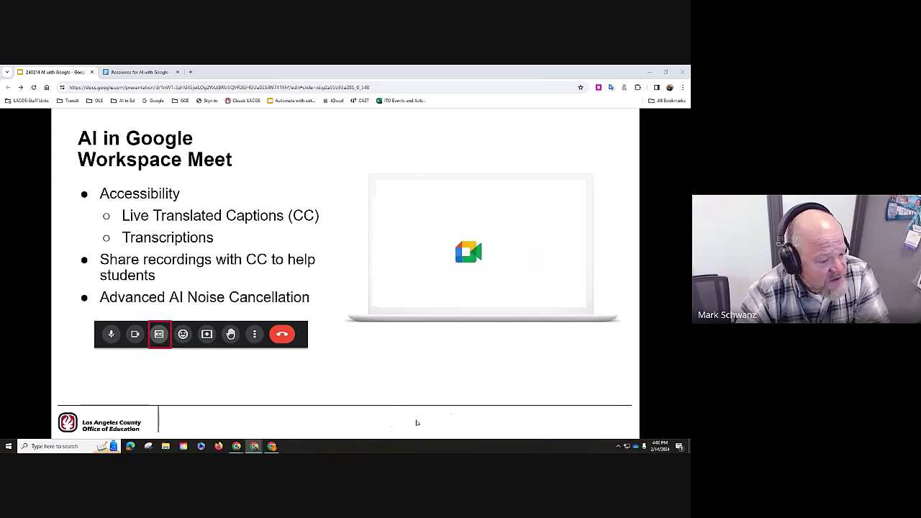
pyautogui.click(468, 414)
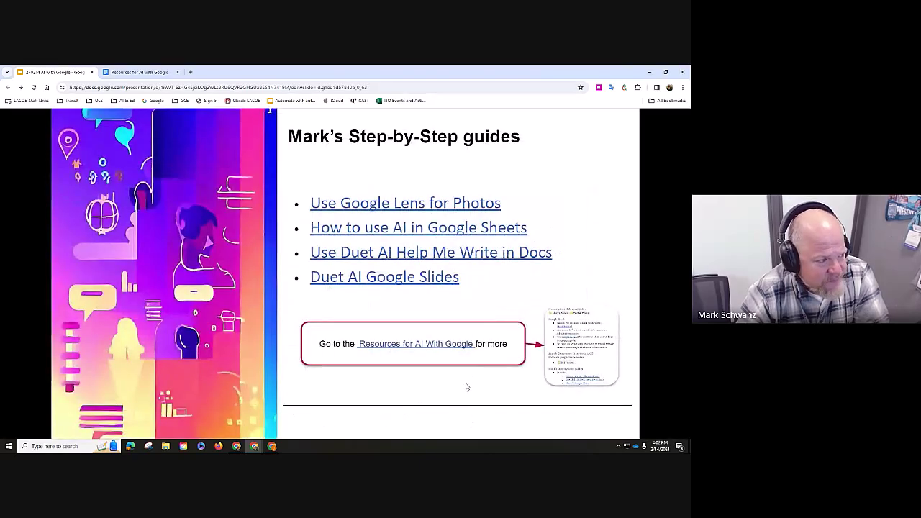
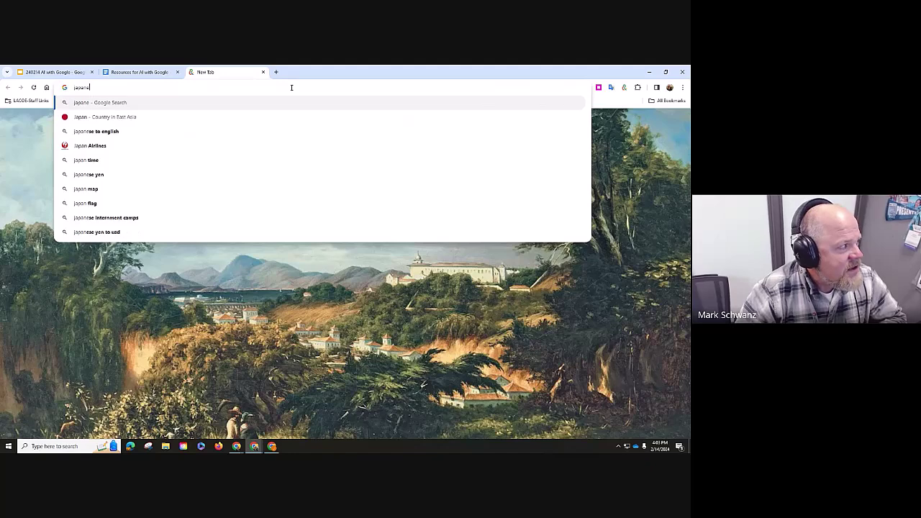
# - Search Google for 'japanese traffic signs' and scroll the results
pyautogui.write('raffic s')
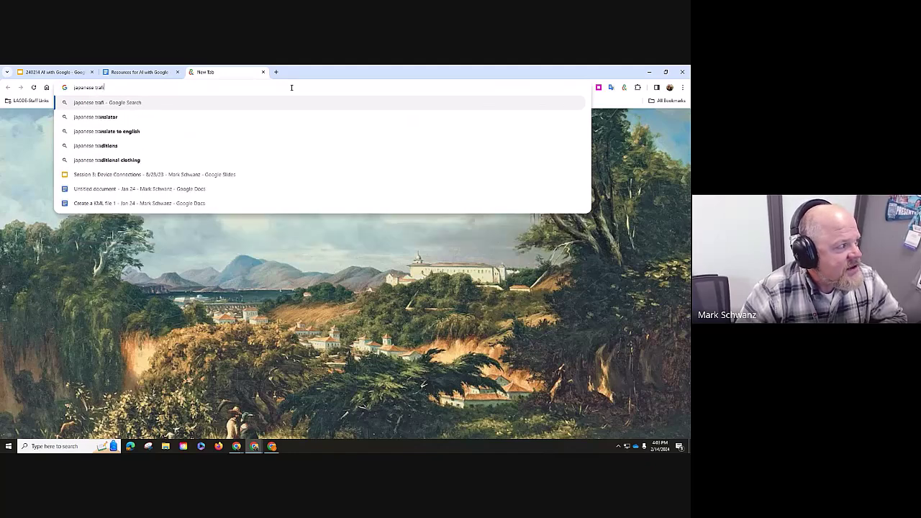
pyautogui.write('i')
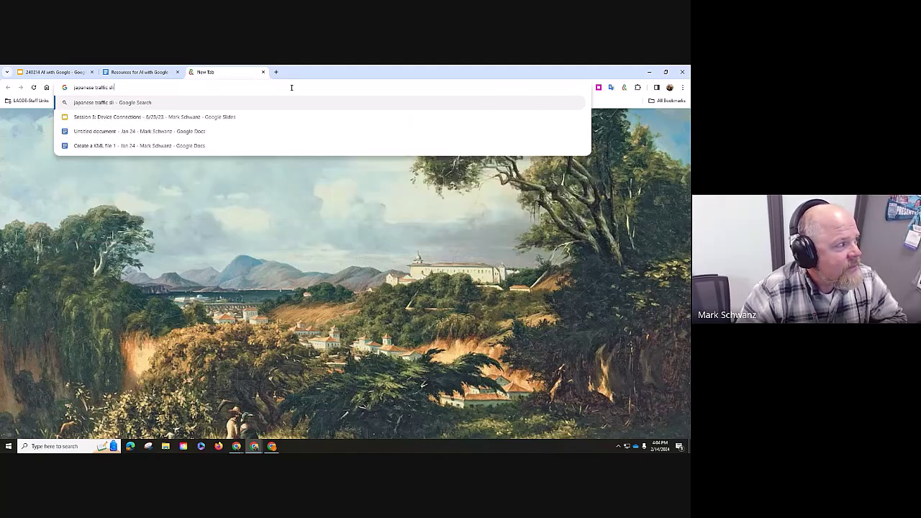
pyautogui.write('gns')
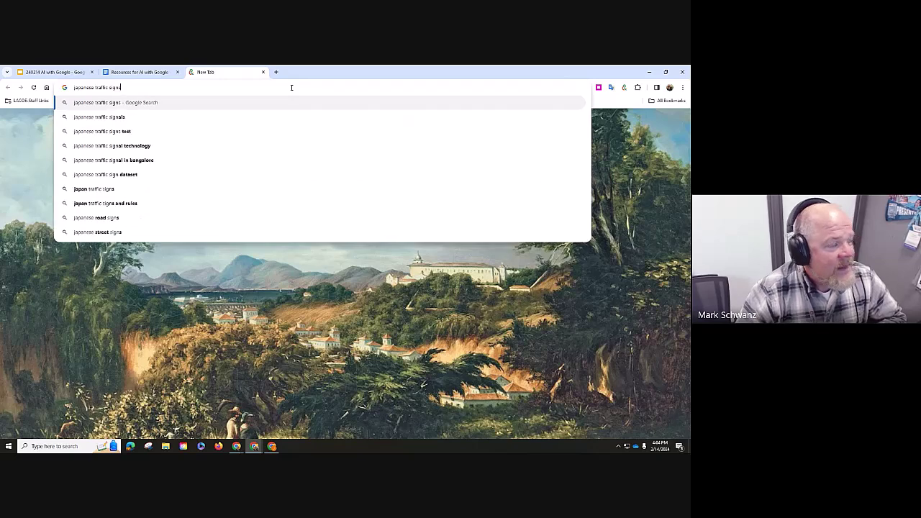
pyautogui.press('Return')
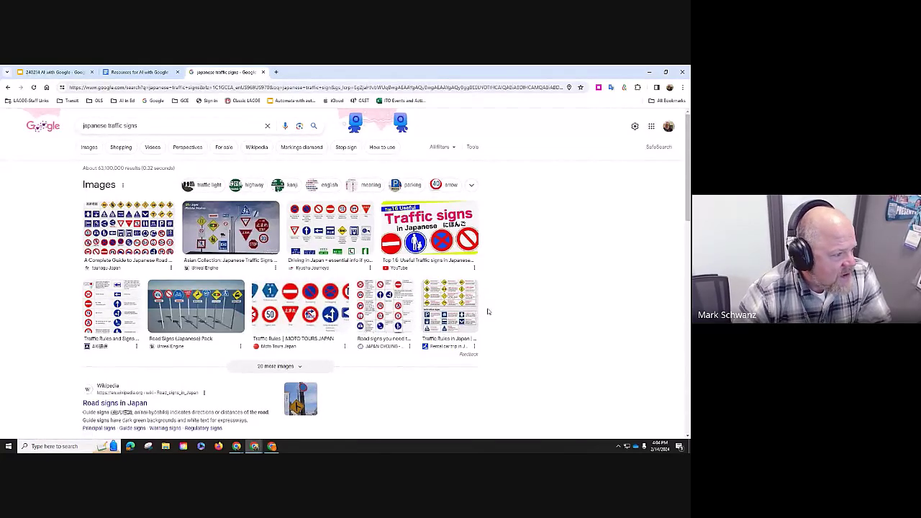
pyautogui.scroll(-2, 488, 311)
pyautogui.scroll(-1, 488, 312)
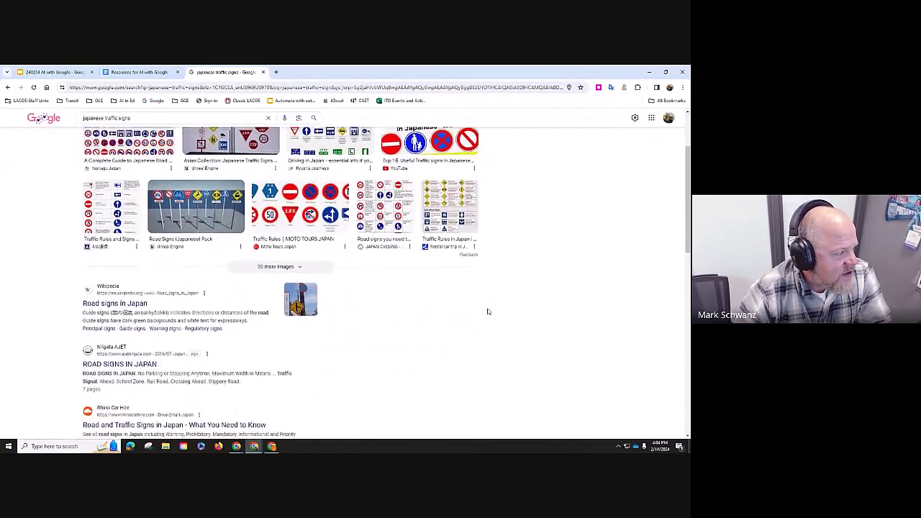
# - Glance at the Wikipedia 'Road signs in Japan' article, then go back to the results
pyautogui.click(132, 297)
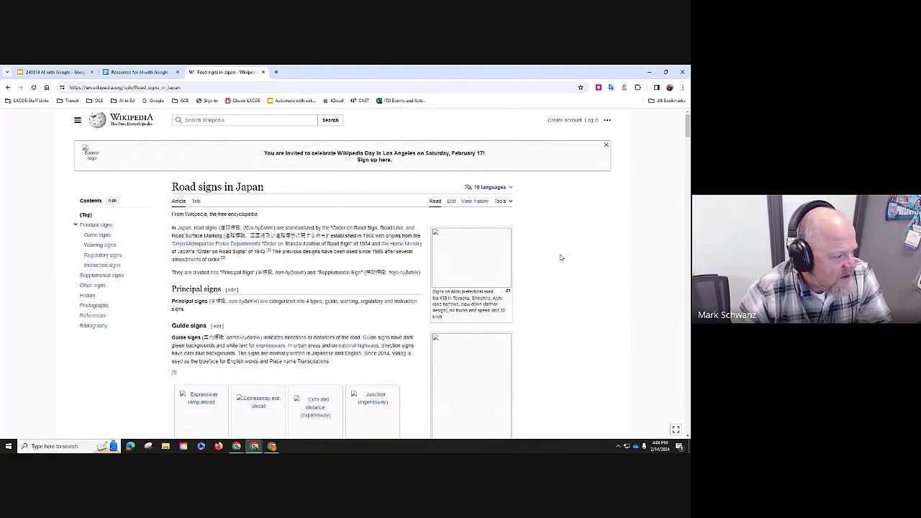
pyautogui.scroll(-2, 561, 257)
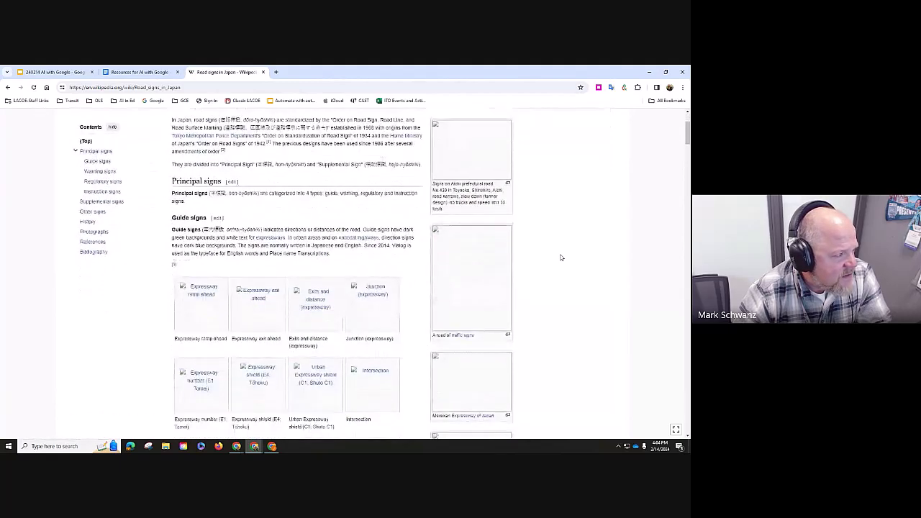
pyautogui.scroll(2, 562, 257)
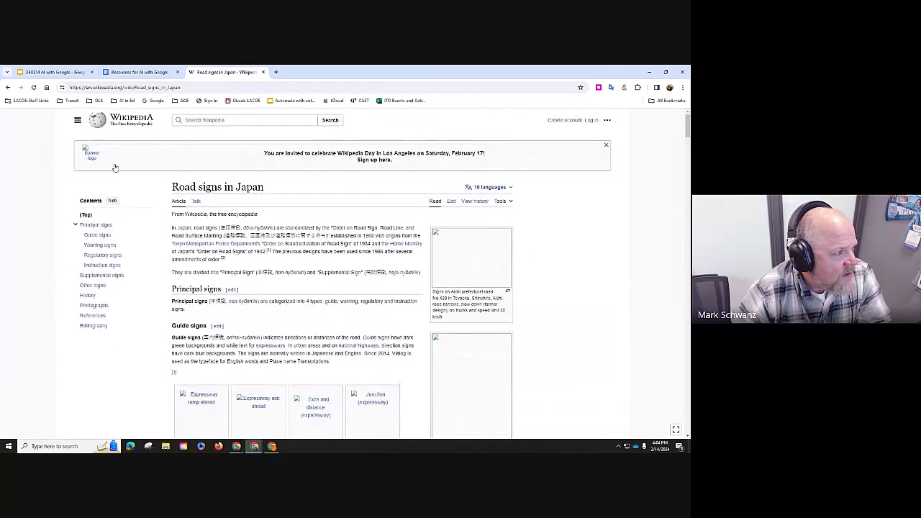
pyautogui.click(8, 87)
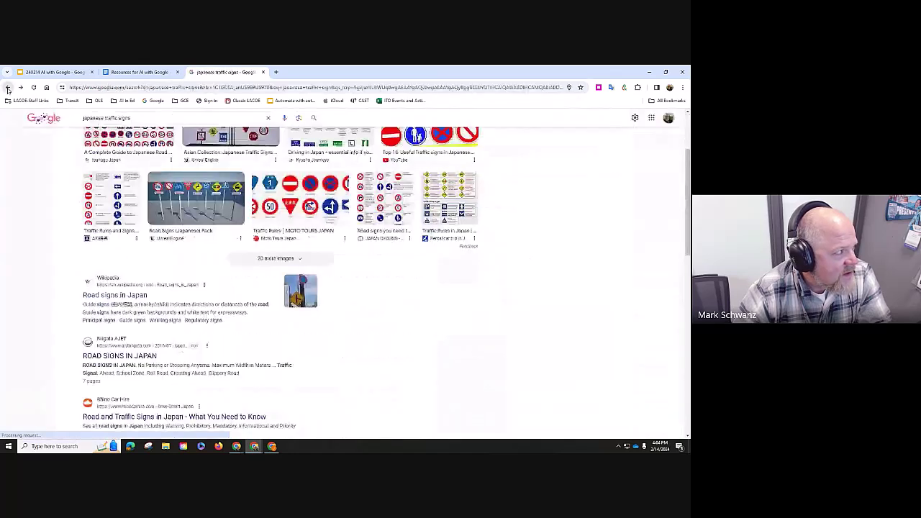
pyautogui.scroll(-2, 399, 333)
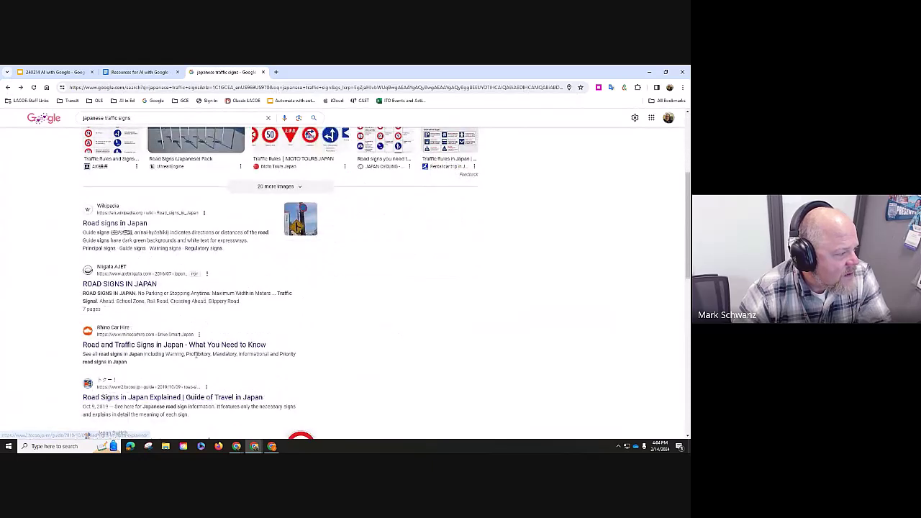
# - Open ToCoo's 'Road Signs in Japan Explained' guide and scroll down to Right-Angle Parking
pyautogui.click(198, 398)
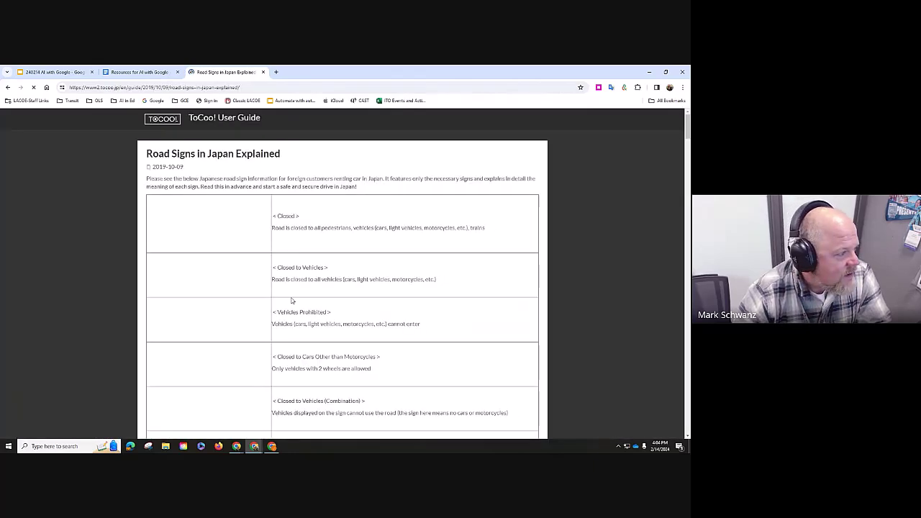
pyautogui.scroll(-3, 270, 297)
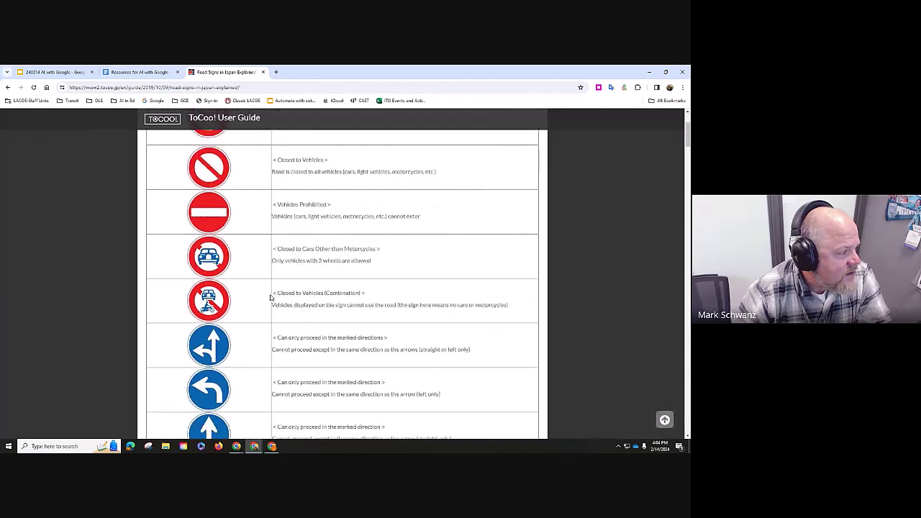
pyautogui.scroll(-10, 271, 298)
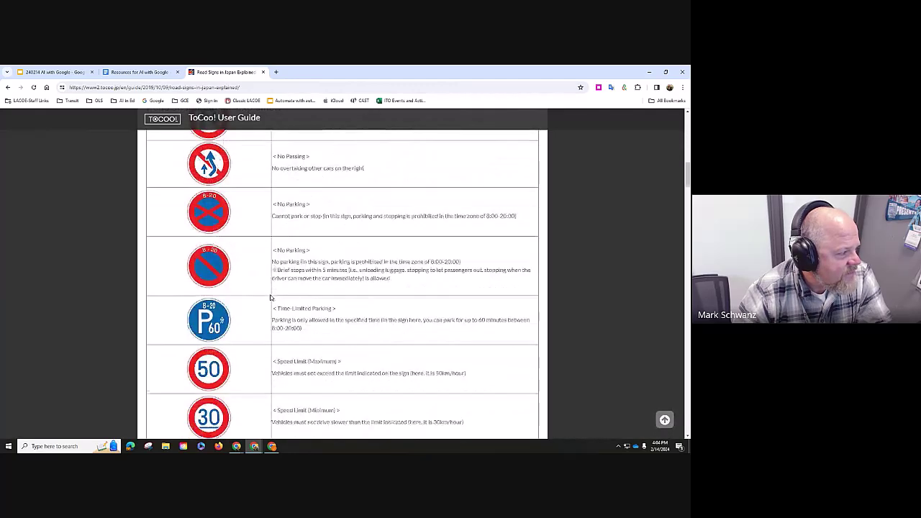
pyautogui.scroll(-10, 271, 297)
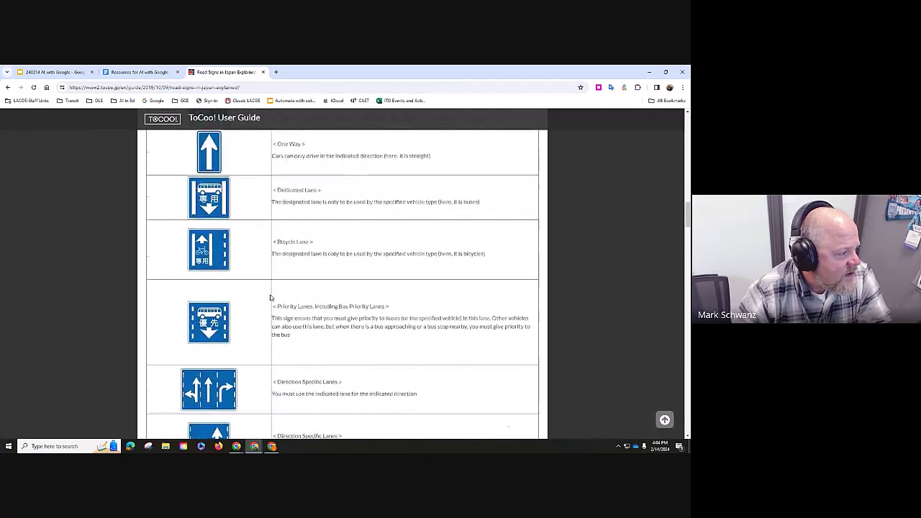
pyautogui.scroll(-10, 270, 297)
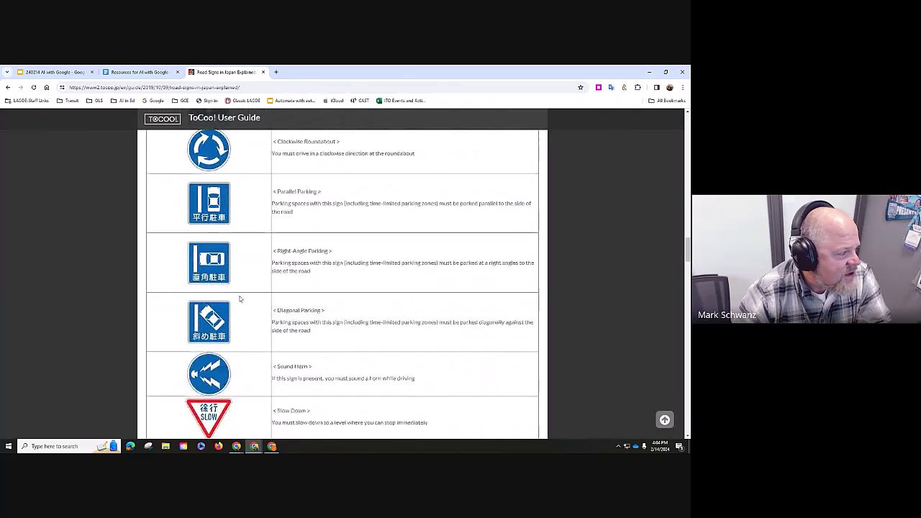
# - Save the Right-Angle Parking sign image into the Downloads folder
pyautogui.rightClick(215, 270)
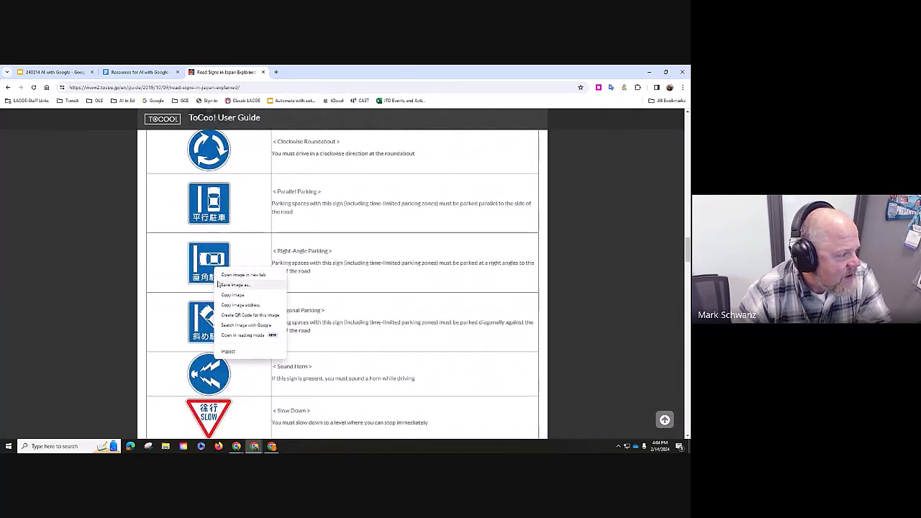
pyautogui.click(229, 286)
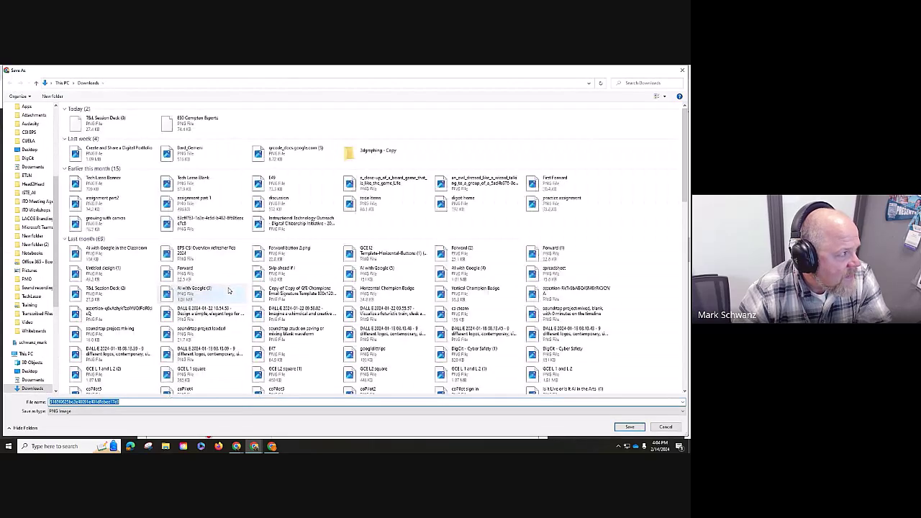
pyautogui.click(630, 427)
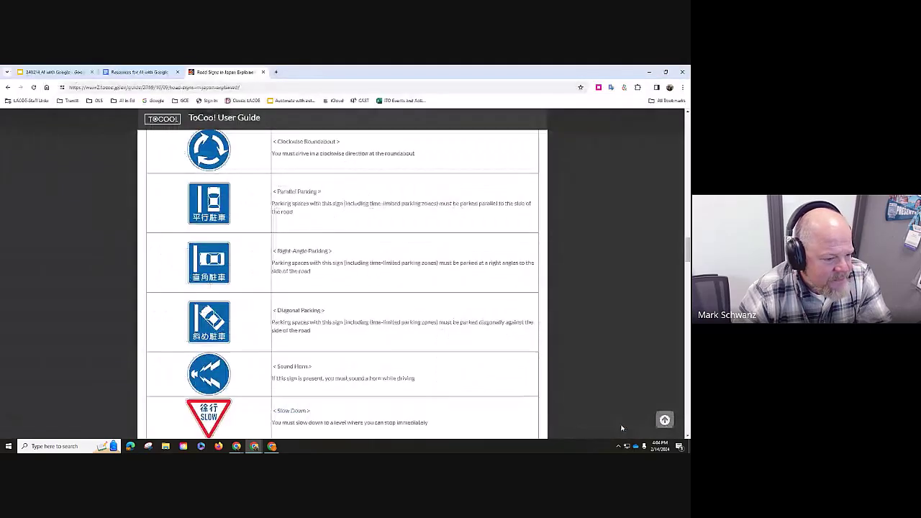
# - Load images.google.com in the browser
pyautogui.click(226, 89)
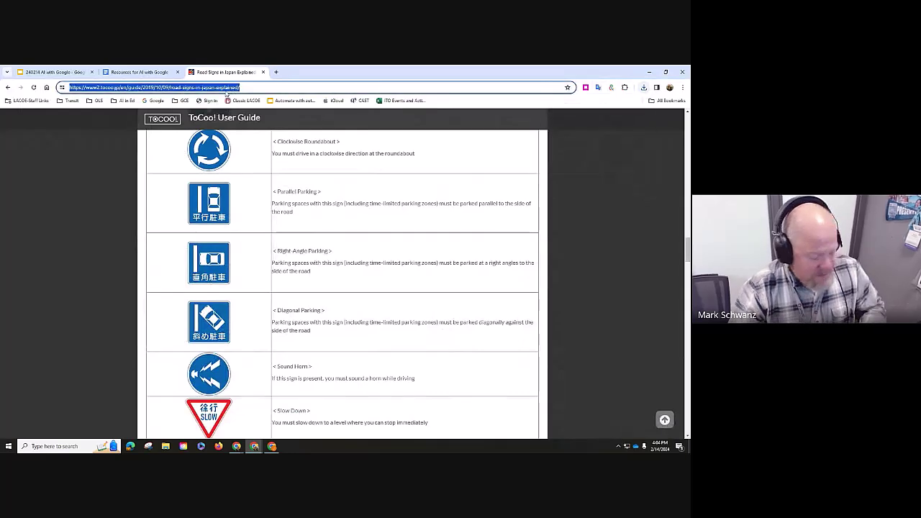
pyautogui.write('images.google')
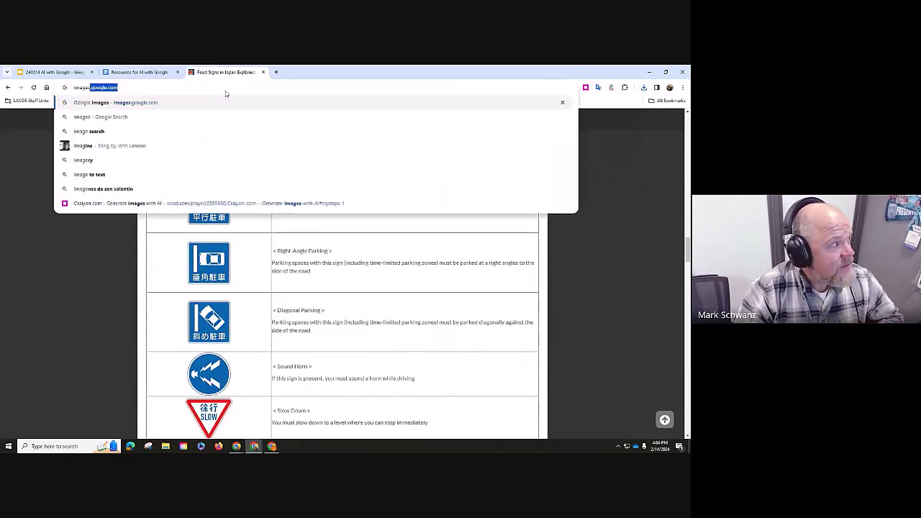
pyautogui.write('.com')
pyautogui.press('Return')
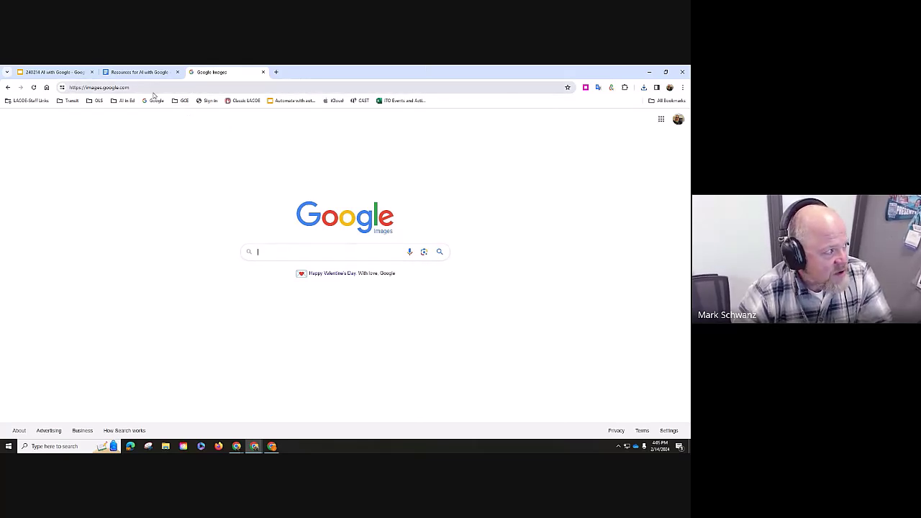
pyautogui.moveTo(148, 87); pyautogui.dragTo(63, 87)
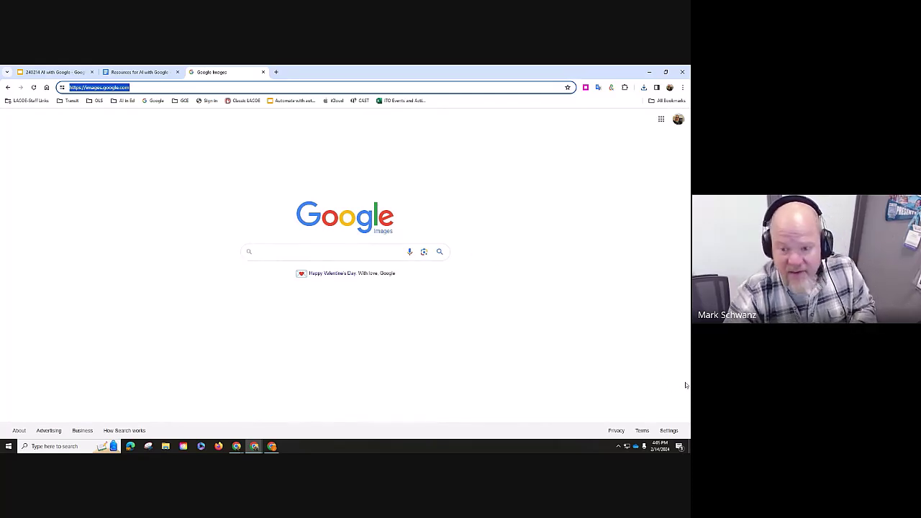
pyautogui.hotkey('alt', 'Tab')
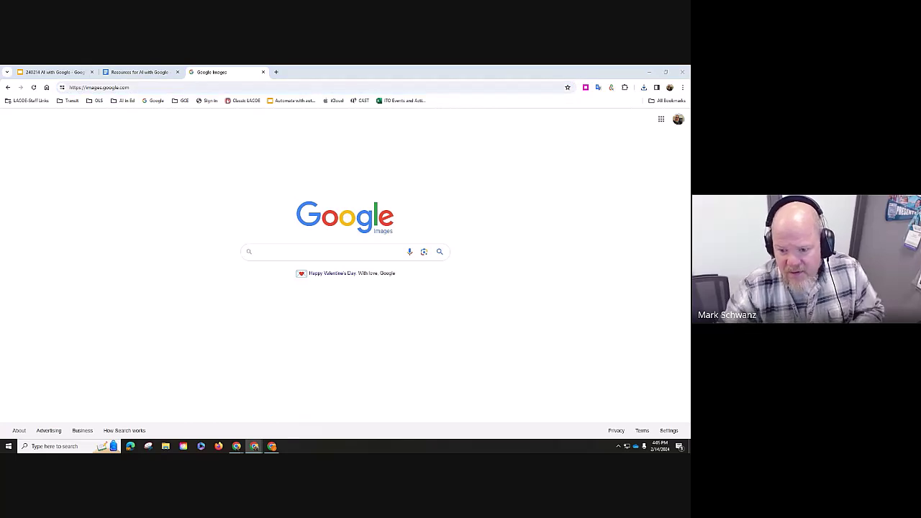
# - Start a Google Lens image search and pick the saved road-sign file in Downloads
pyautogui.click(424, 253)
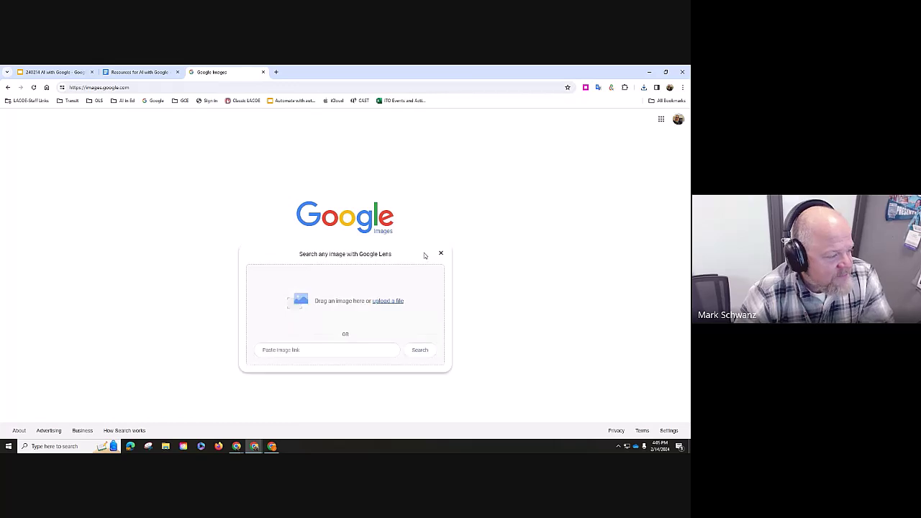
pyautogui.click(393, 302)
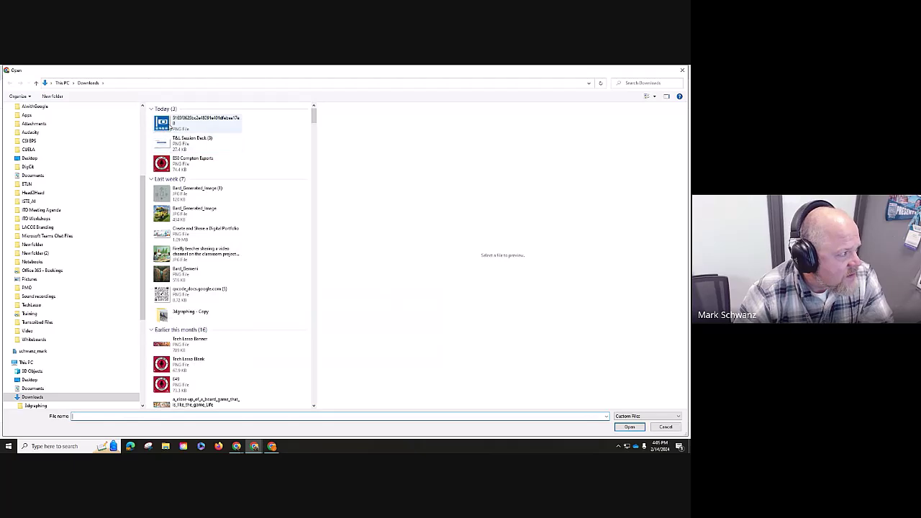
pyautogui.click(166, 124)
# - Upload the sign, translate its text to 'perpendicular parking', then return to visual matches
pyautogui.click(626, 427)
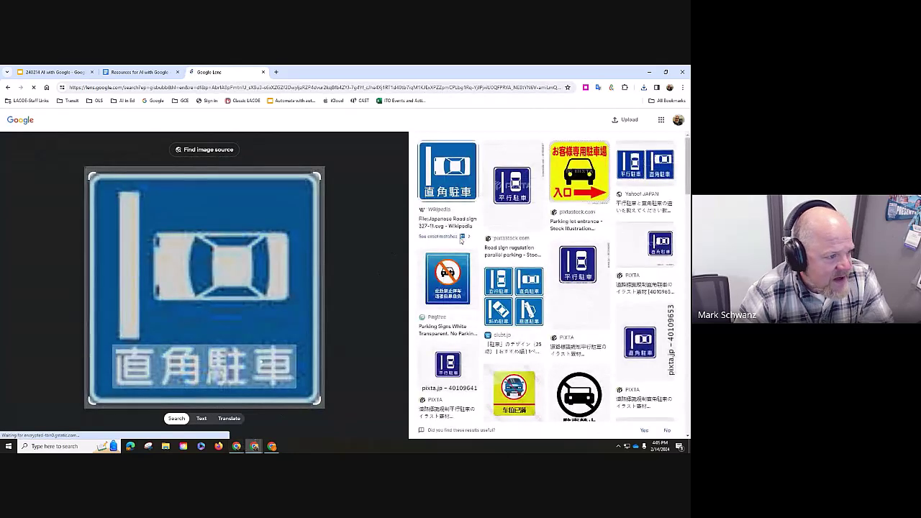
pyautogui.click(222, 421)
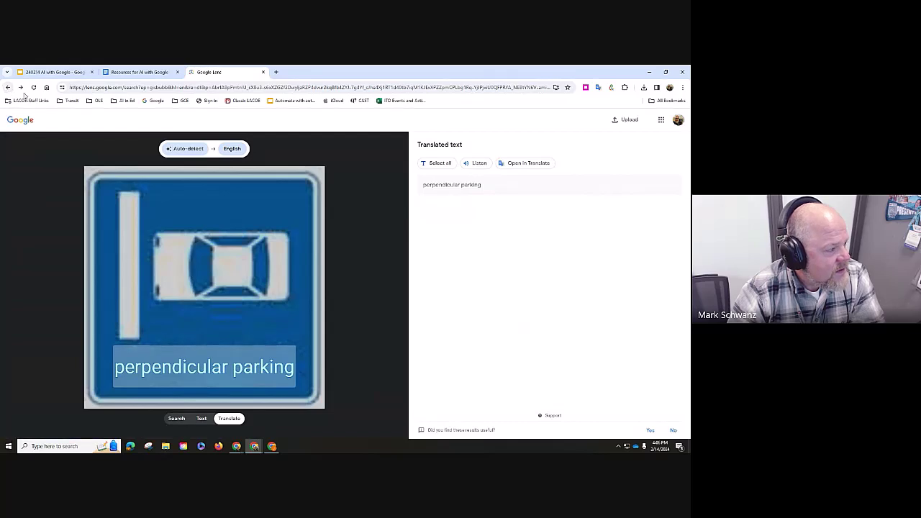
pyautogui.click(211, 175)
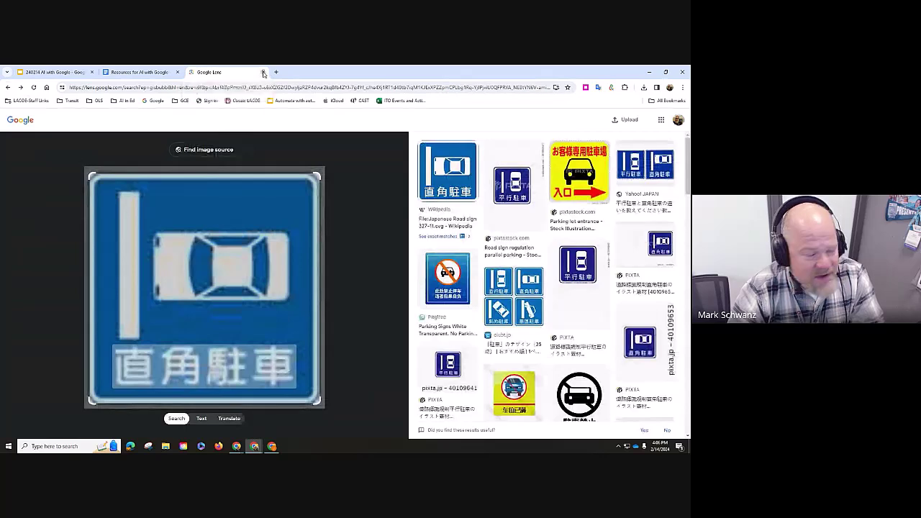
# - Close the Lens tab, return to the Google Slides deck, and advance one slide
pyautogui.click(263, 72)
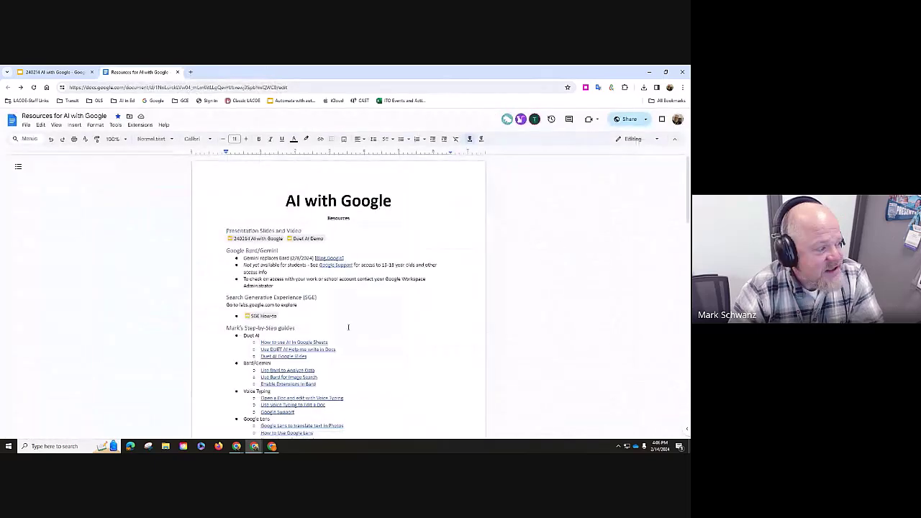
pyautogui.click(65, 71)
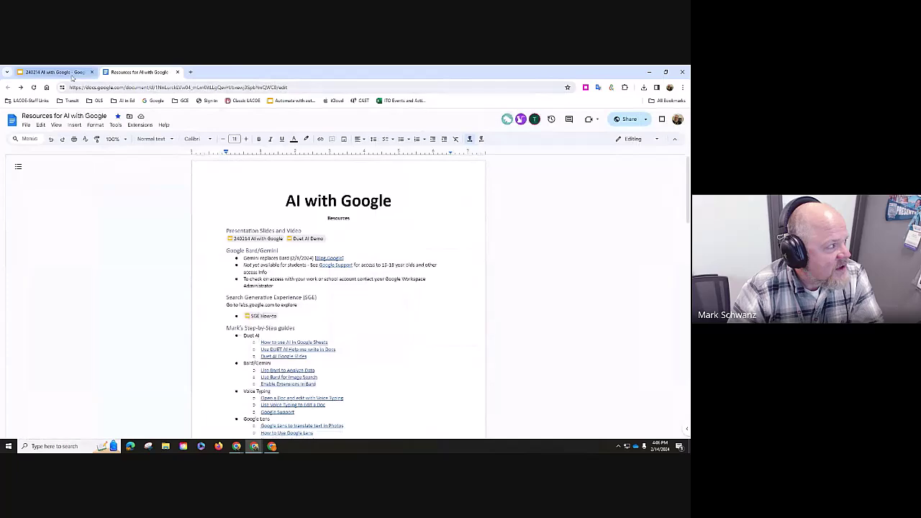
pyautogui.press('Right')
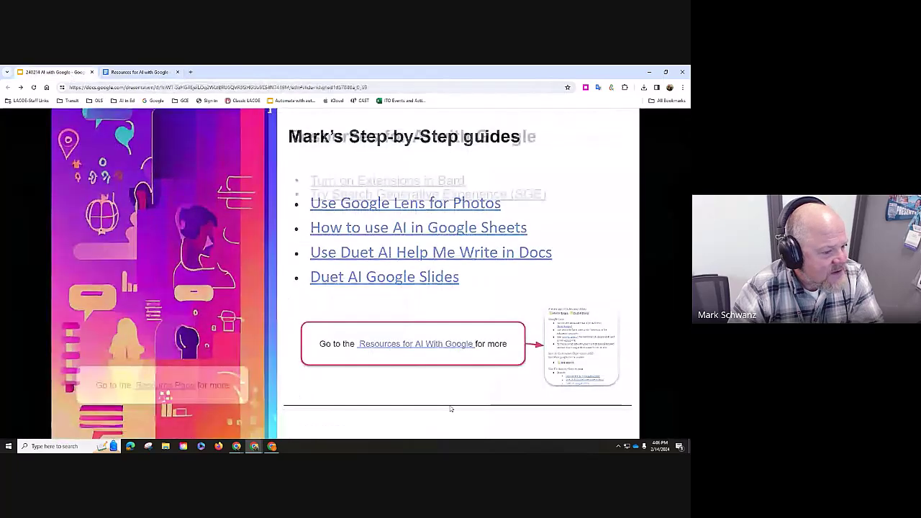
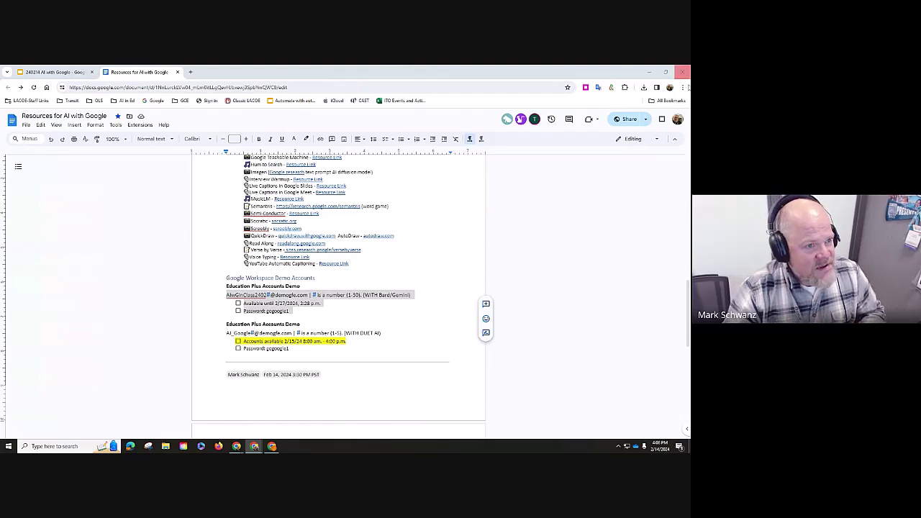
# - Open a new Incognito window and load google.com
pyautogui.click(683, 88)
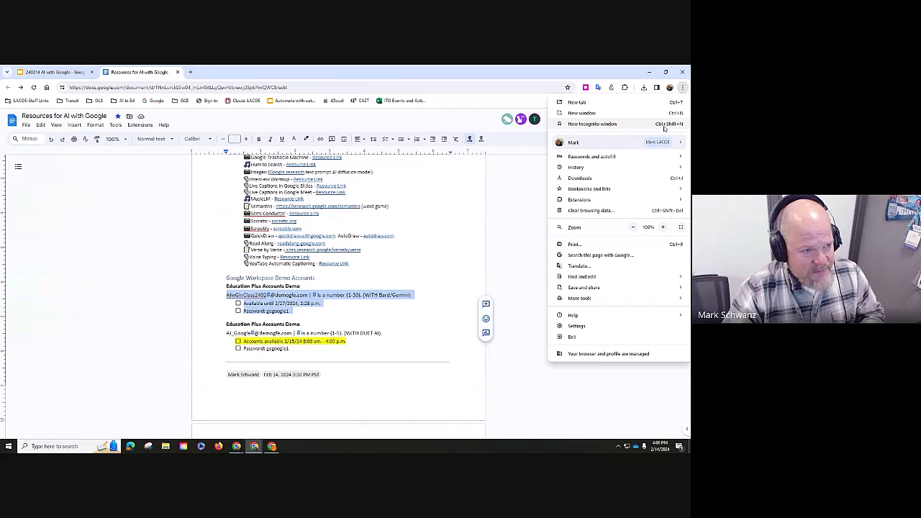
pyautogui.click(664, 127)
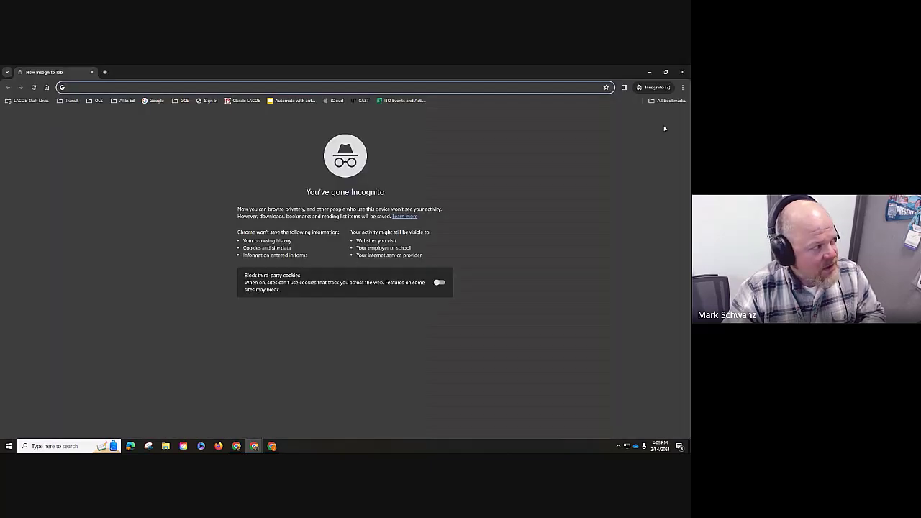
pyautogui.write('google.com')
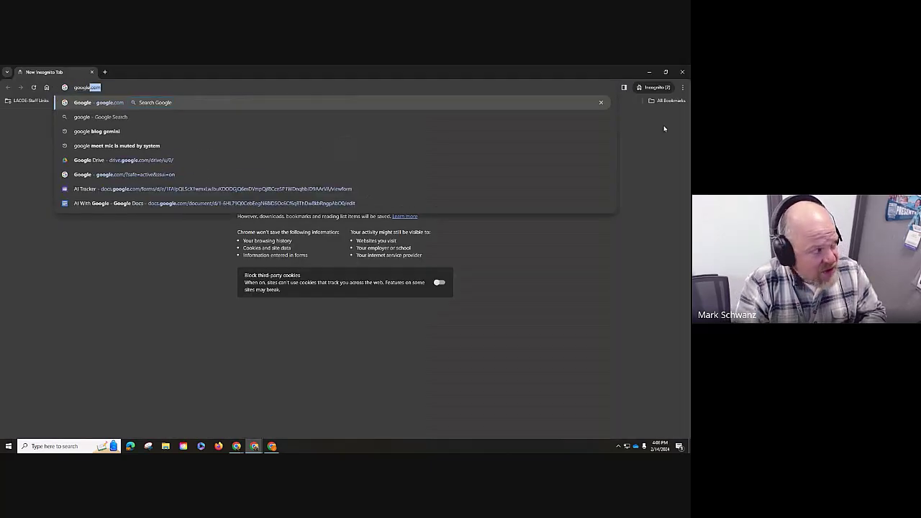
pyautogui.press('Return')
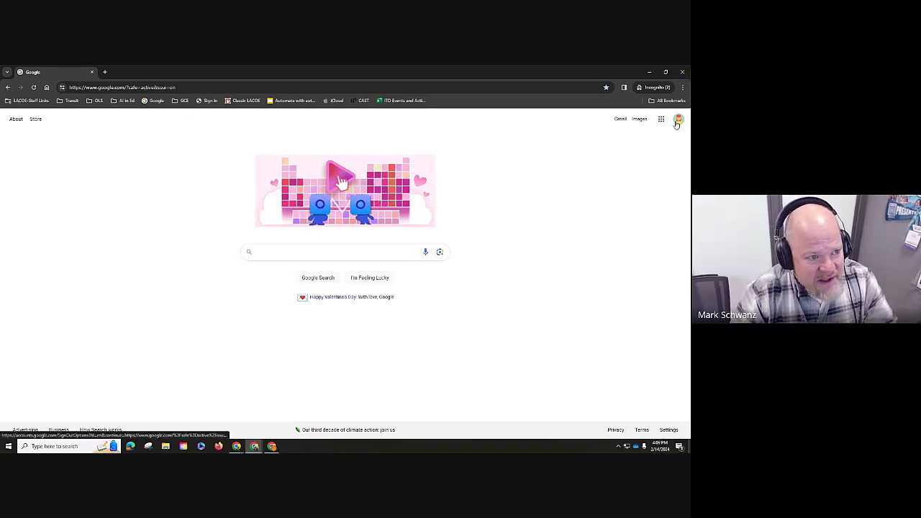
# - Add another Google account and enter the demo account's e-mail address, changing its number to 30
pyautogui.click(677, 121)
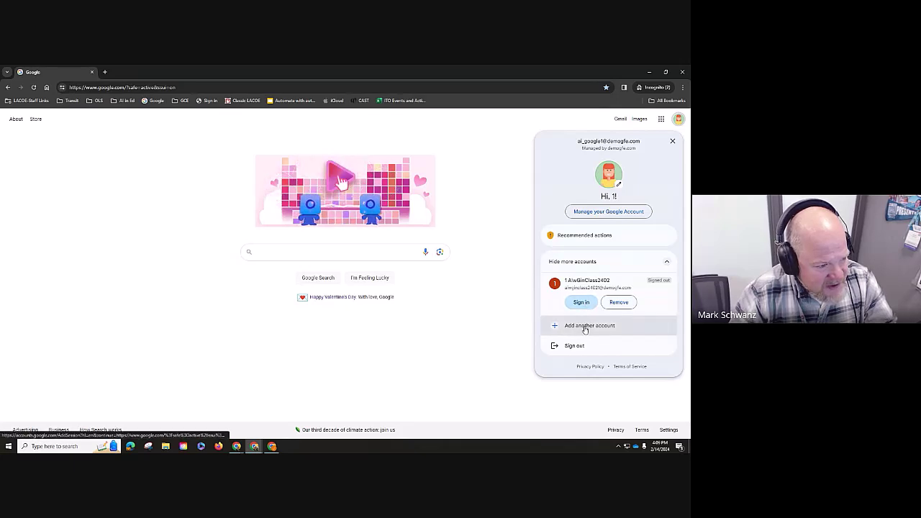
pyautogui.click(585, 328)
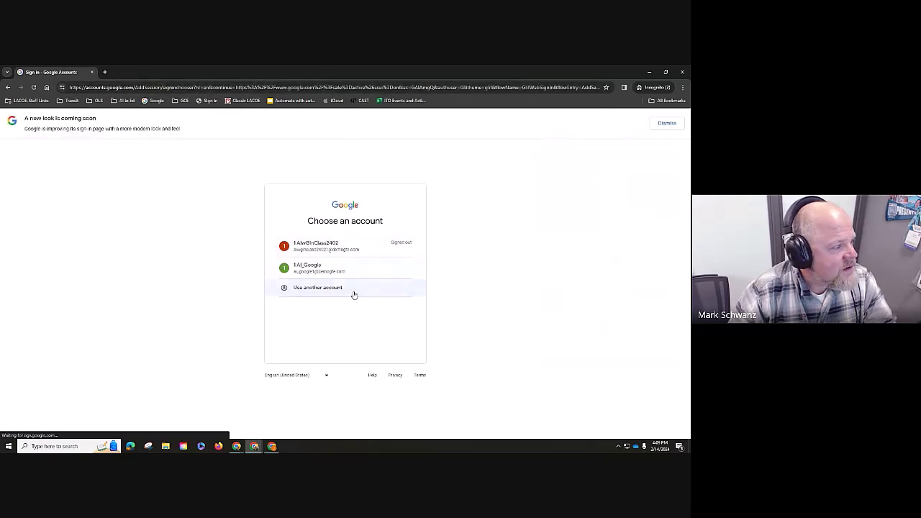
pyautogui.click(347, 290)
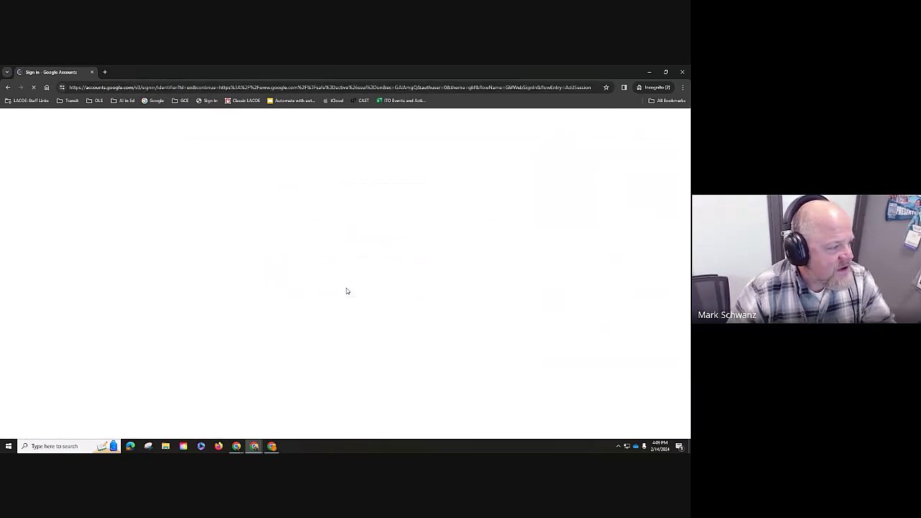
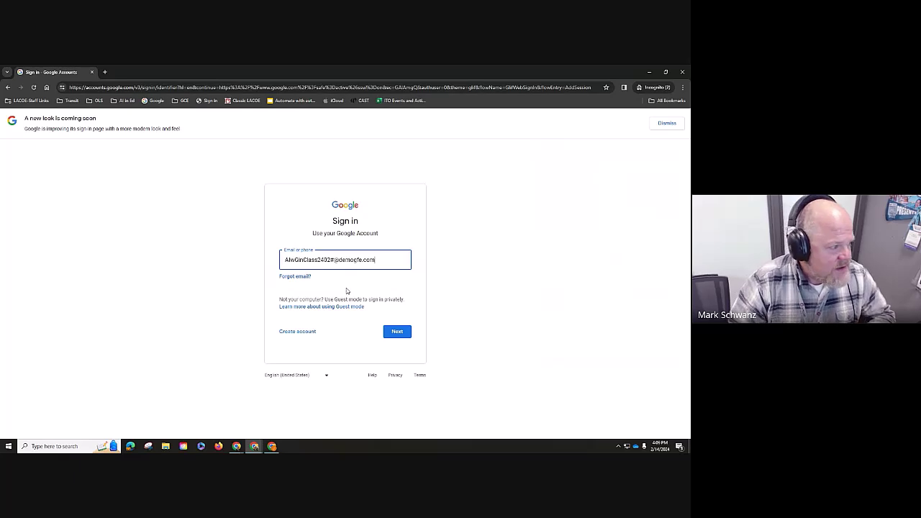
pyautogui.hotkey('shift', 'Left')
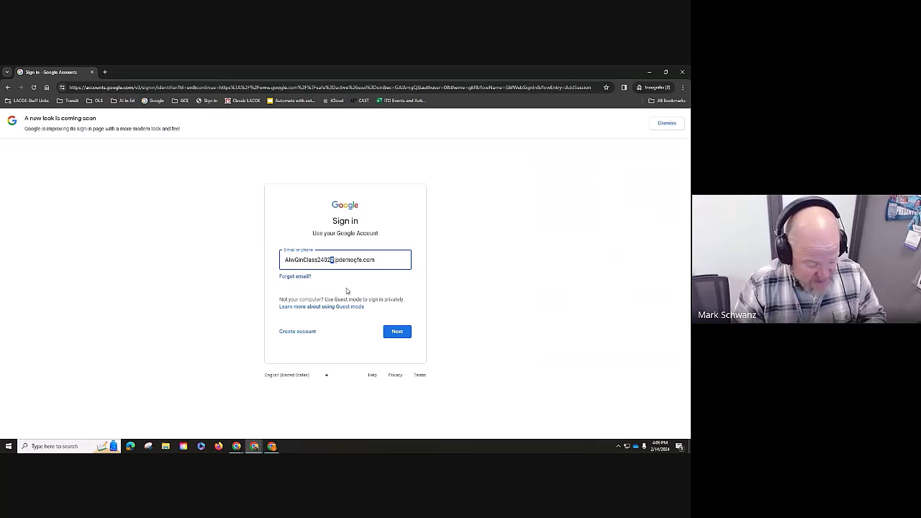
pyautogui.write('30')
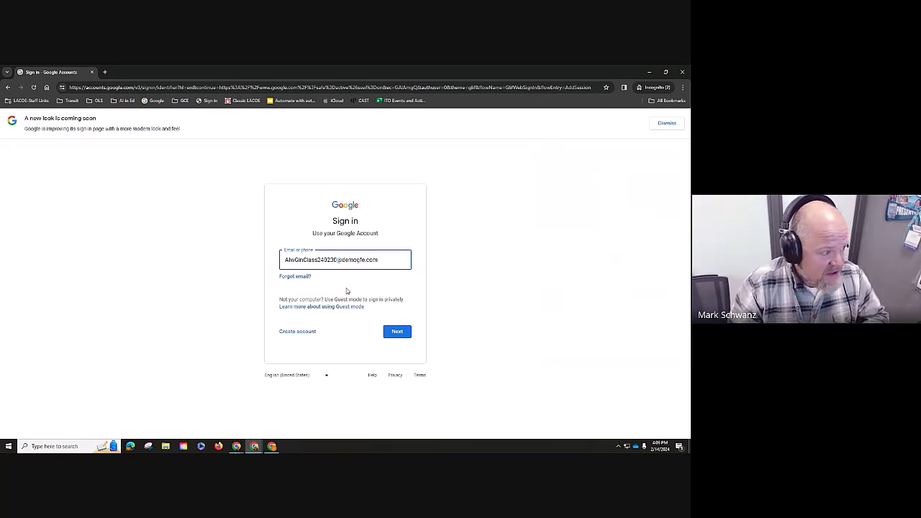
pyautogui.click(396, 332)
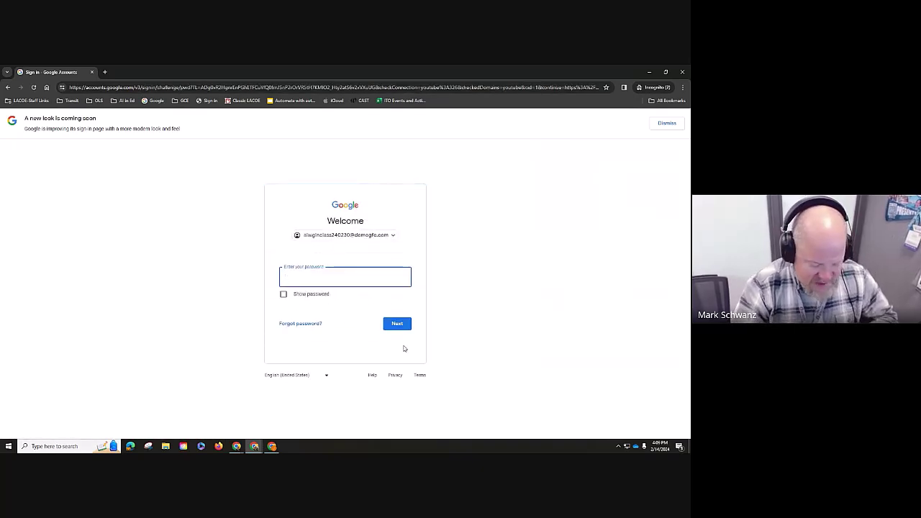
# - Enter the account password and accept the new account's welcome notice
pyautogui.write('•')
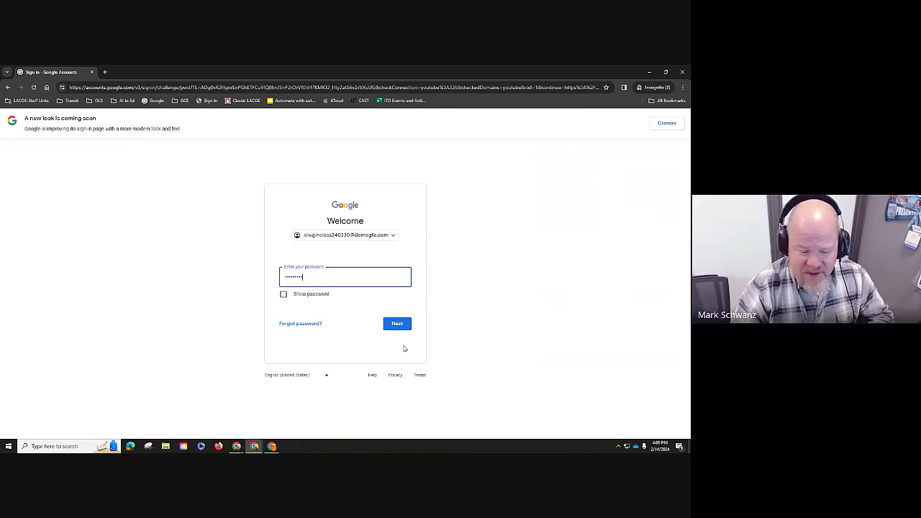
pyautogui.click(403, 324)
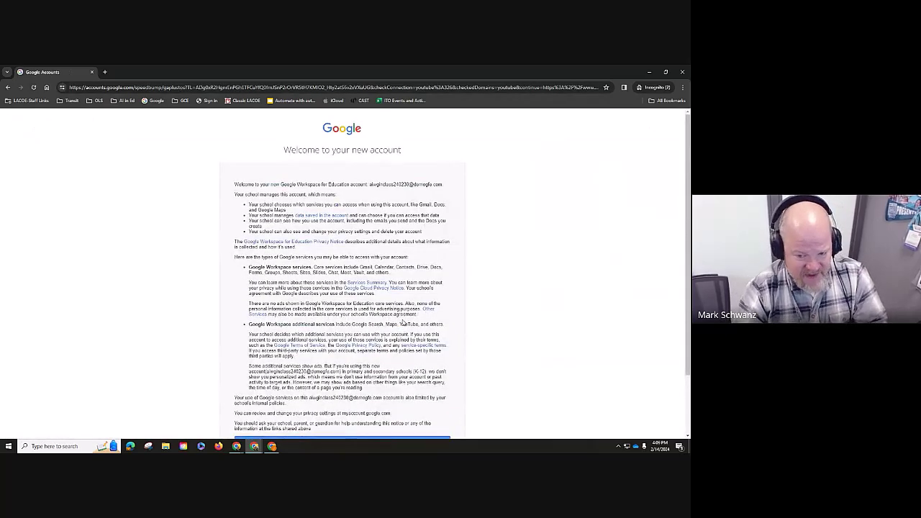
pyautogui.scroll(-2, 368, 273)
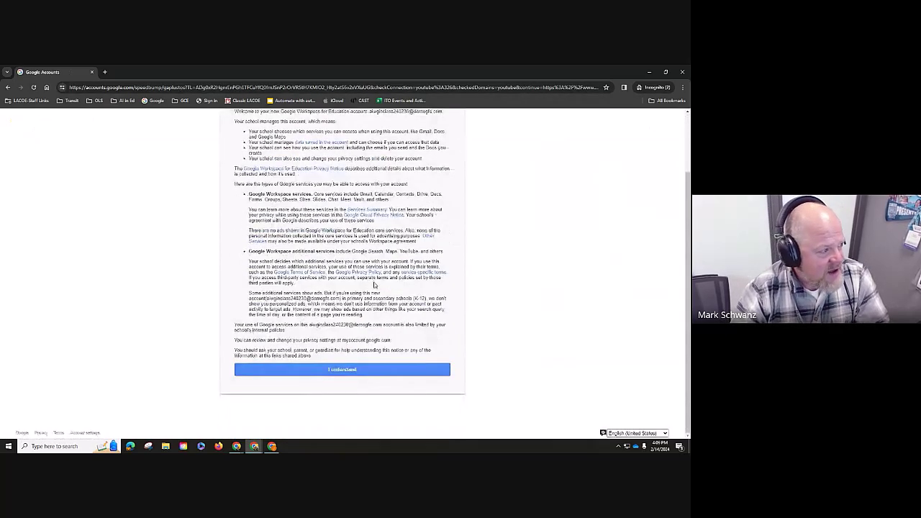
pyautogui.click(389, 370)
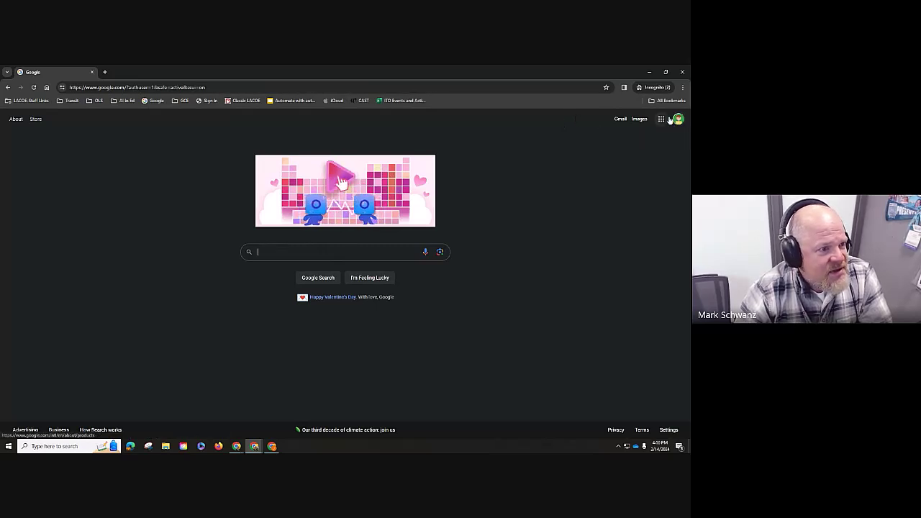
# - Replace the address with 'gemini' to load gemini.google.com in the Incognito window
pyautogui.click(365, 89)
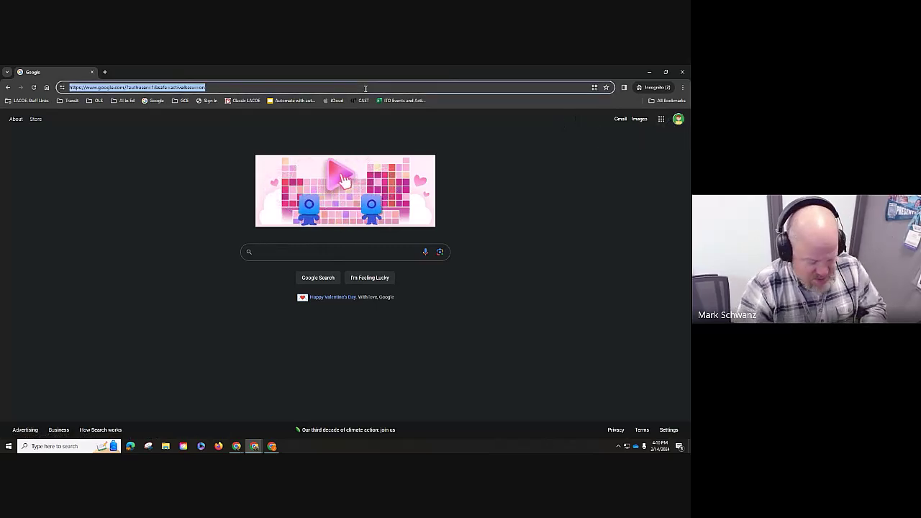
pyautogui.write('gemini')
pyautogui.press('Return')
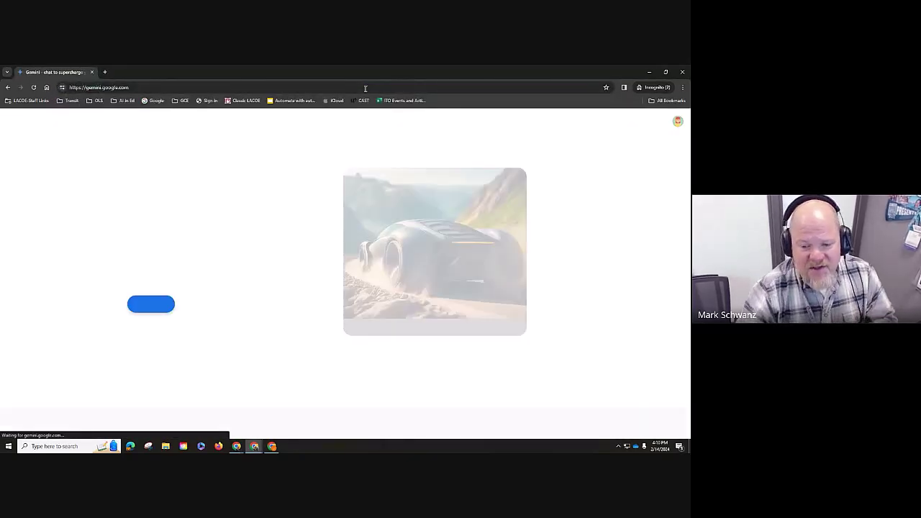
pyautogui.click(86, 87)
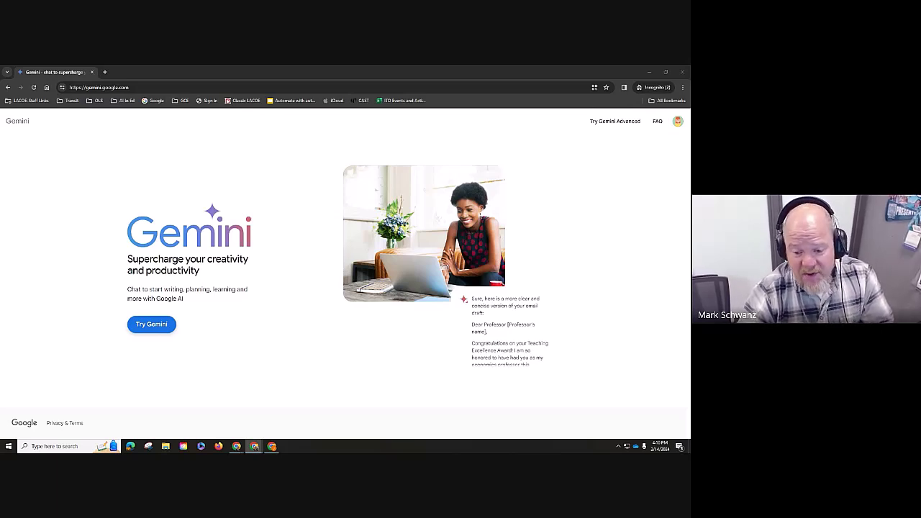
# - Agree to the Gemini terms, tick the update-emails opt-in, and continue to the empty chat
pyautogui.click(152, 325)
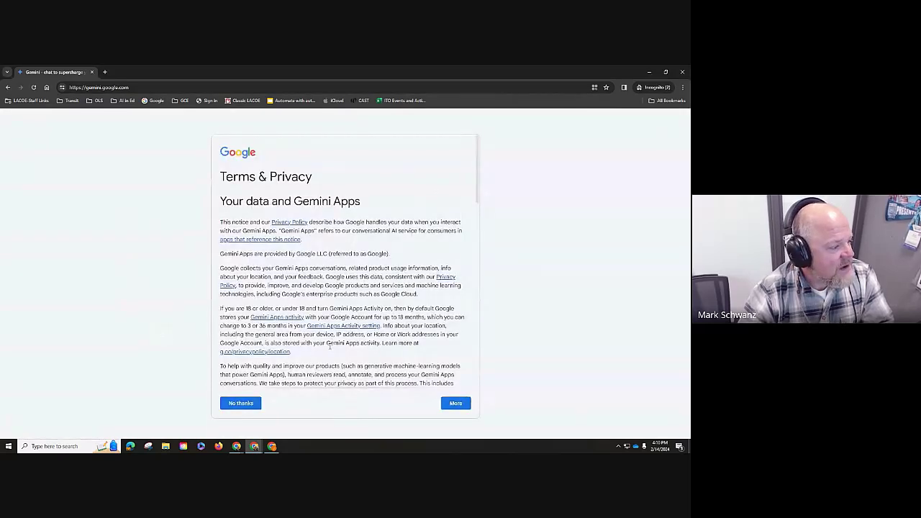
pyautogui.scroll(-2, 343, 359)
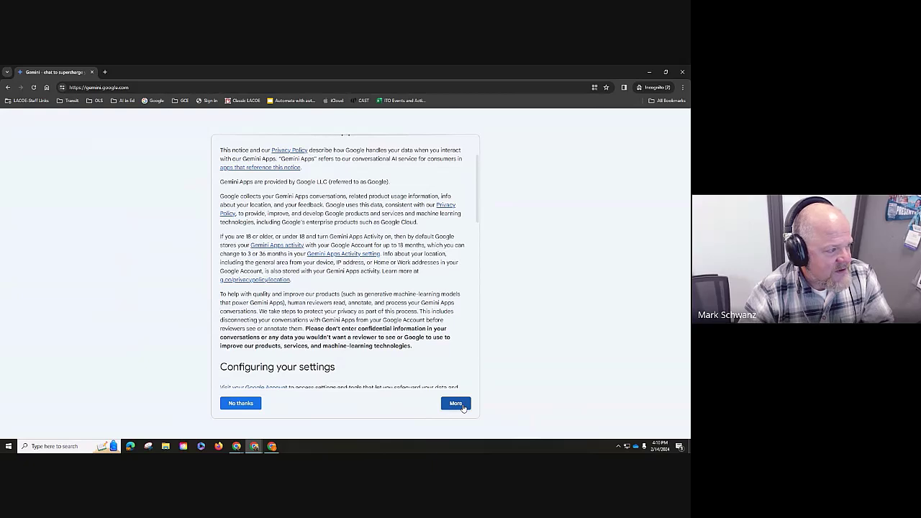
pyautogui.click(462, 407)
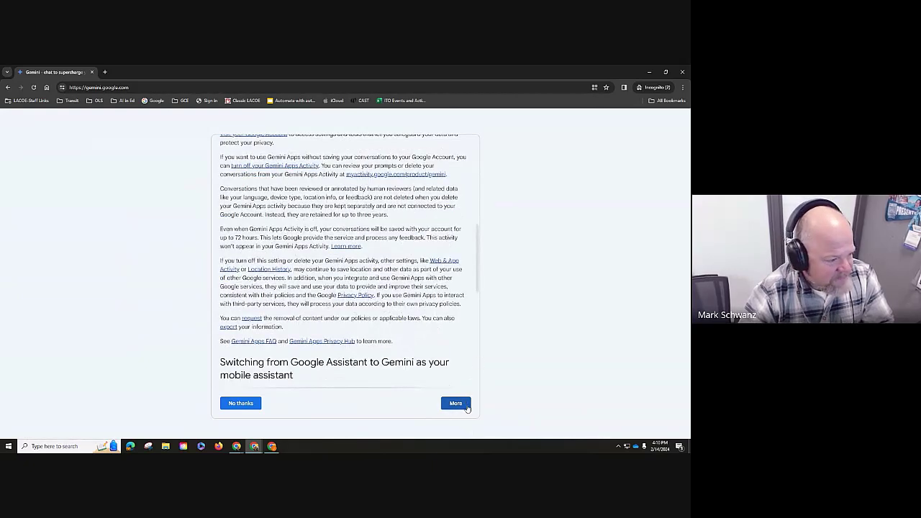
pyautogui.click(466, 406)
pyautogui.click(465, 407)
pyautogui.click(454, 404)
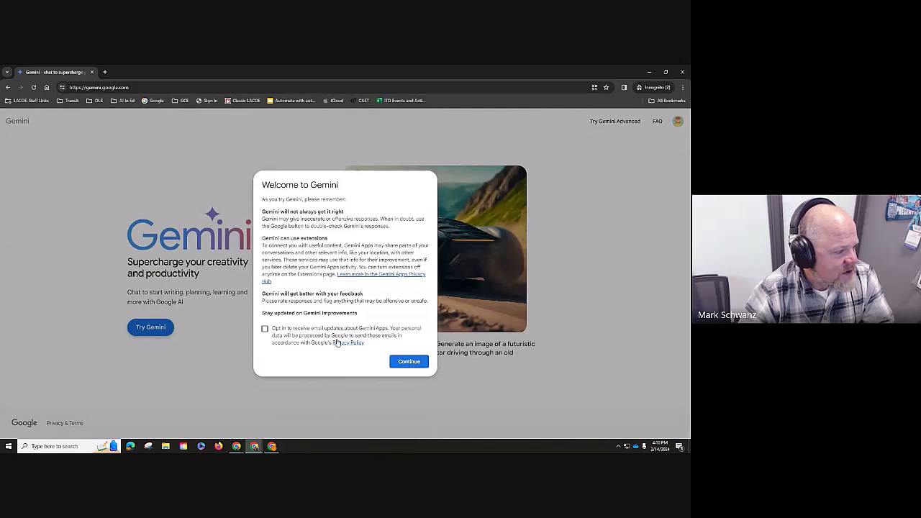
pyautogui.click(265, 329)
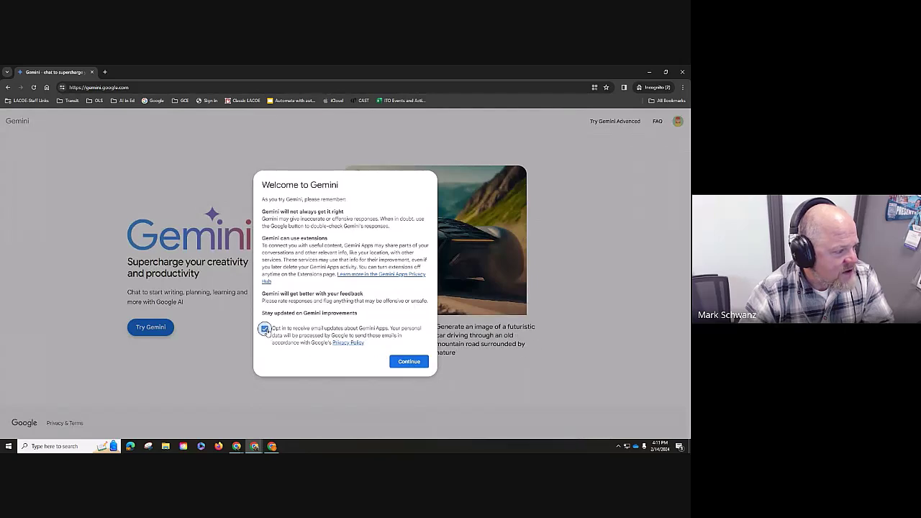
pyautogui.click(412, 362)
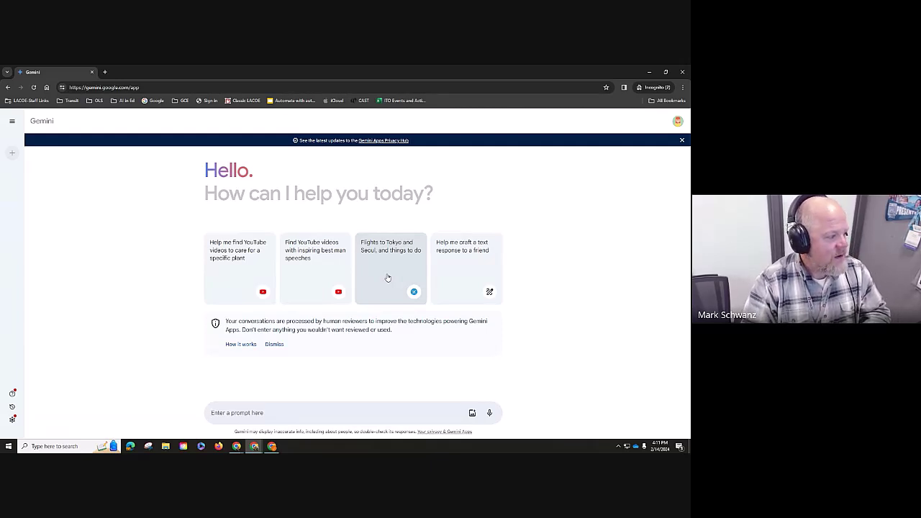
# - Ask Gemini for the largest Los Angeles school districts' cities, student, teacher and school counts
pyautogui.write('Share about the ')
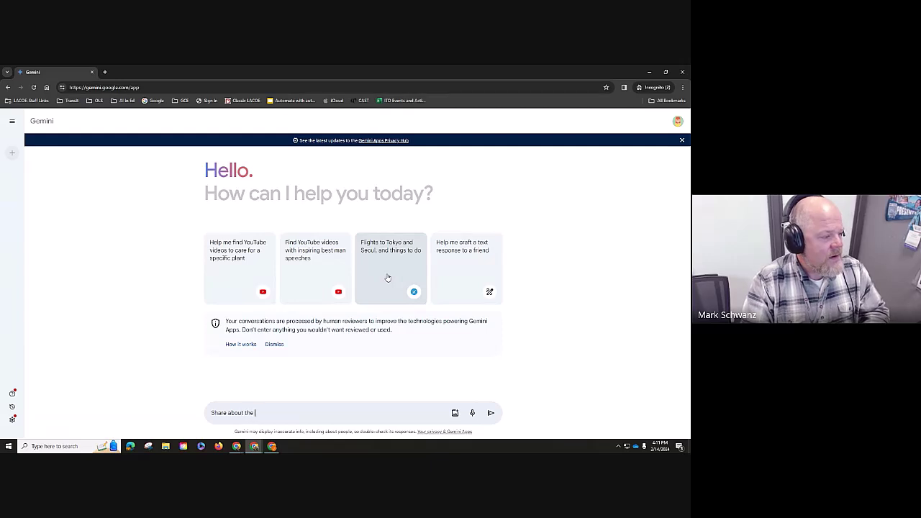
pyautogui.write('largest school')
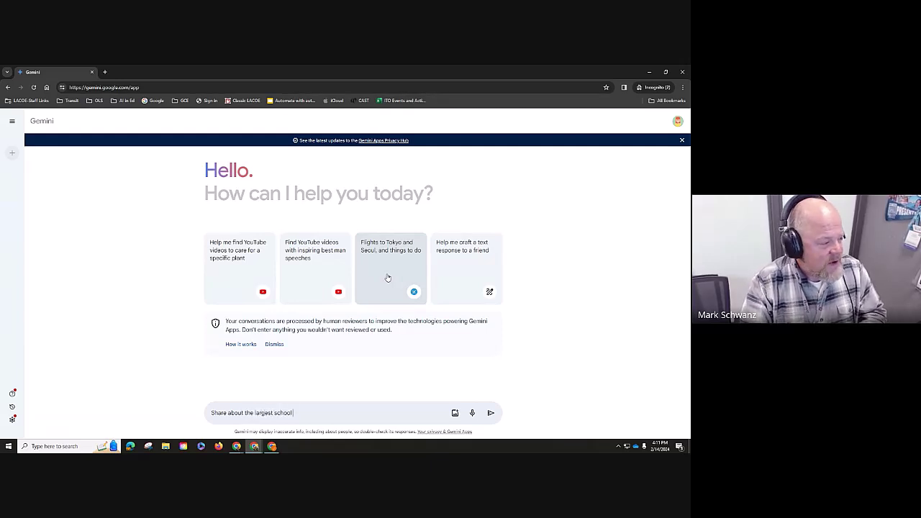
pyautogui.write(' s')
pyautogui.write('istricts in Los')
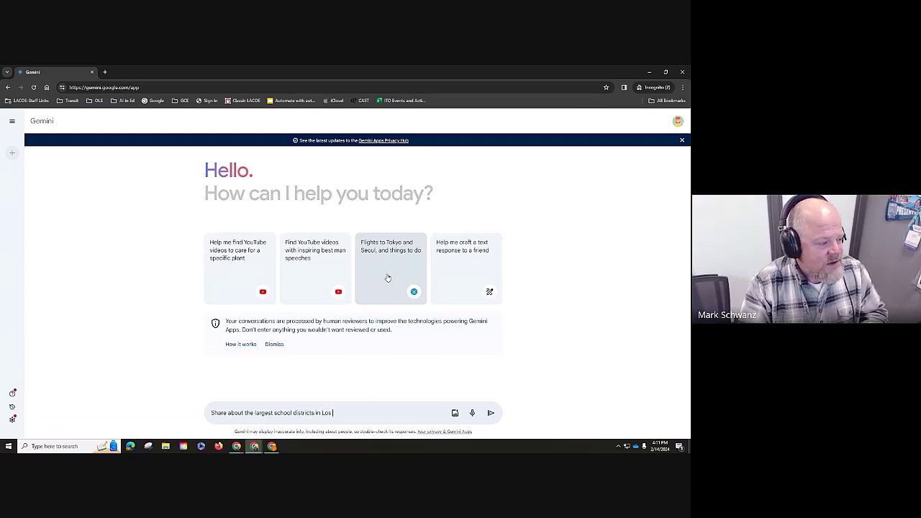
pyautogui.write(' Angeles County. Tell')
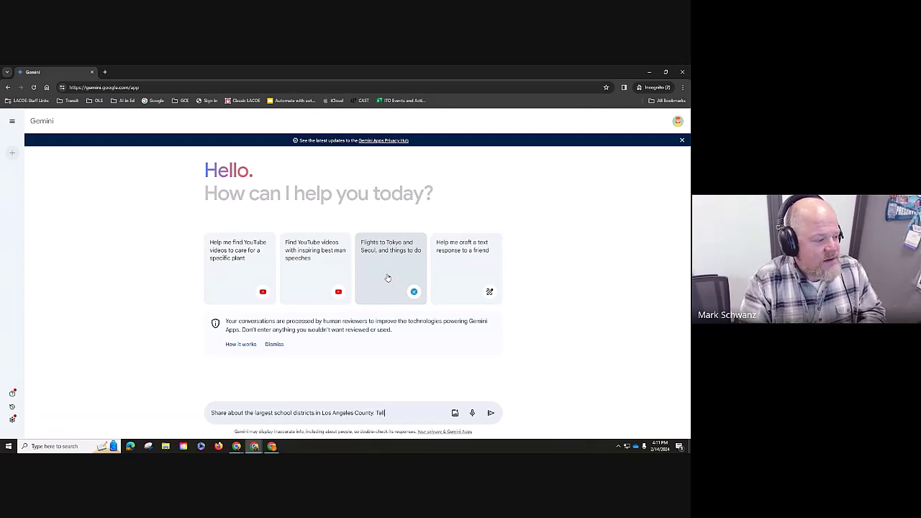
pyautogui.write('basic')
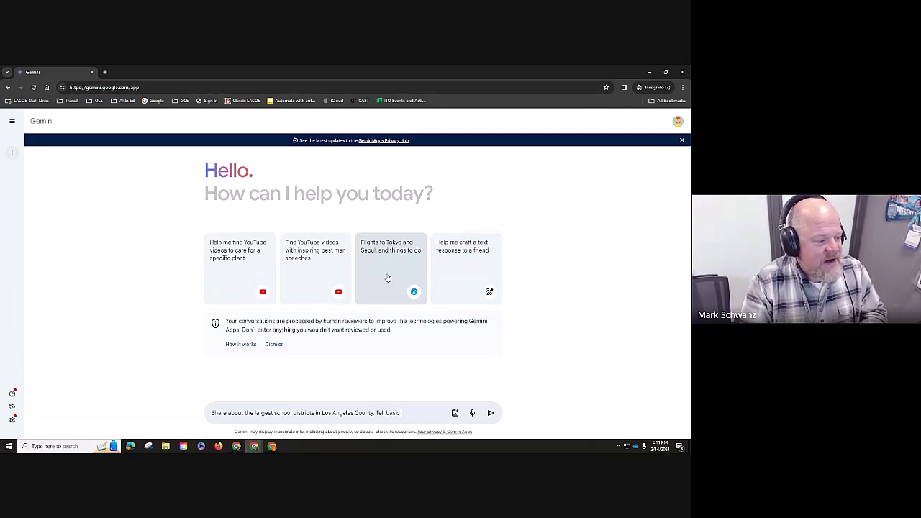
pyautogui.write(' facts like wha')
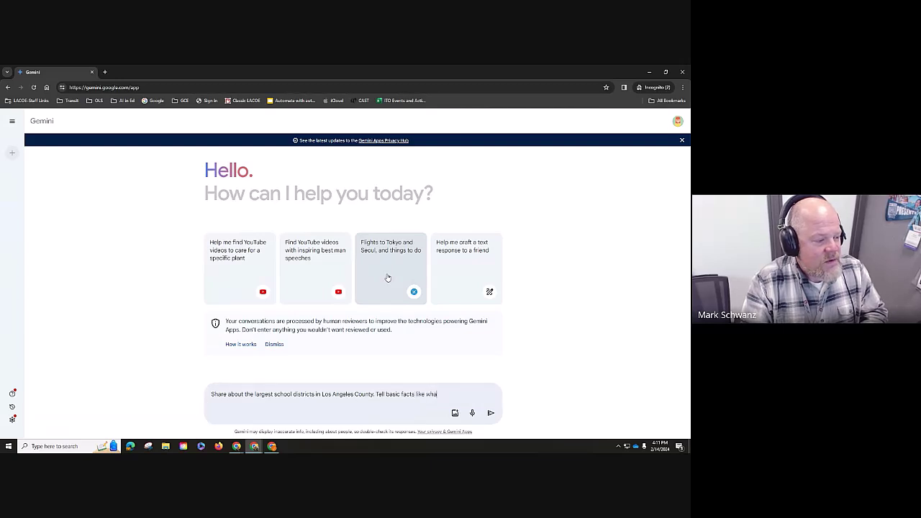
pyautogui.write('t cities t')
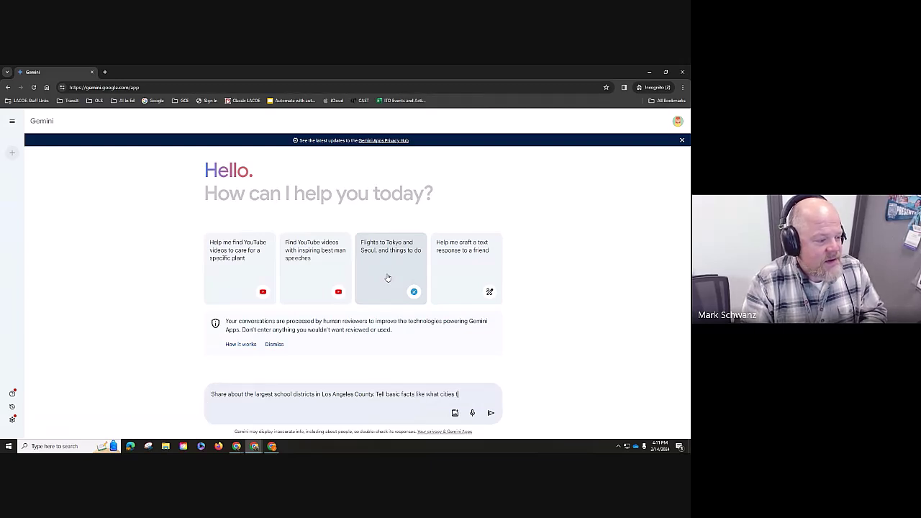
pyautogui.write('hey are in')
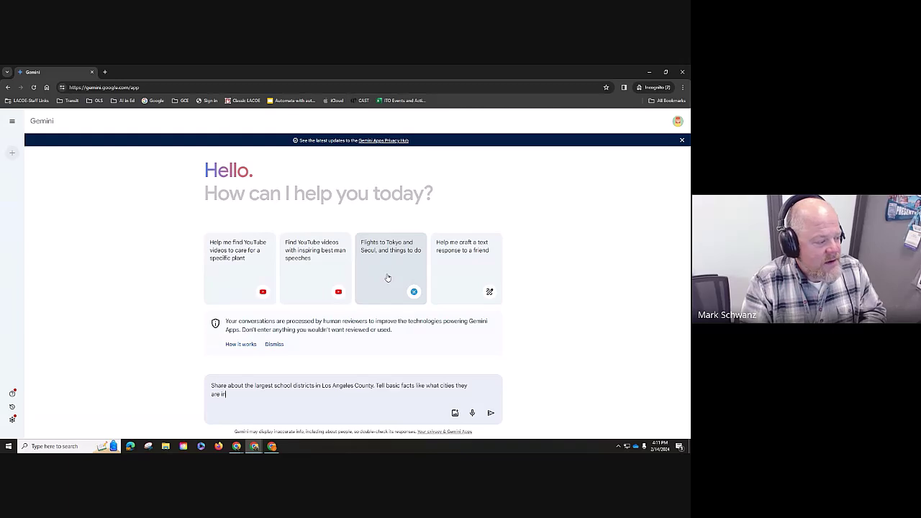
pyautogui.write(', how')
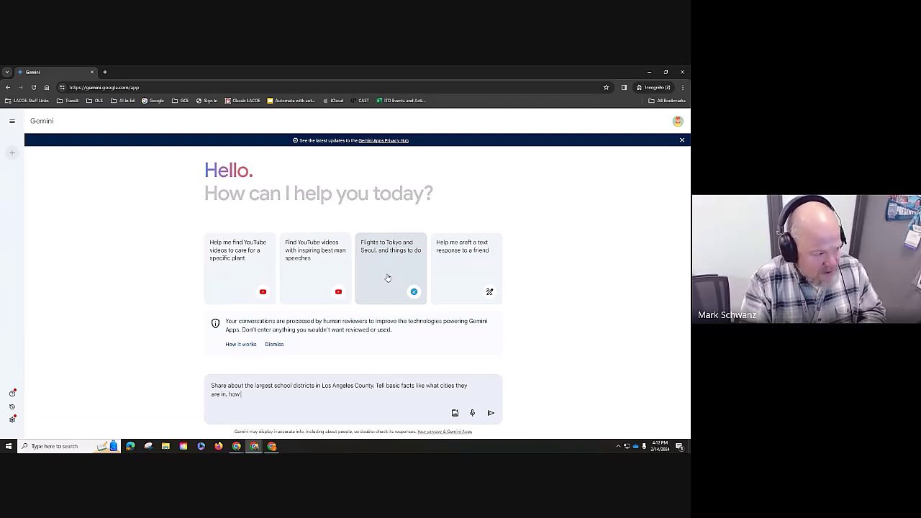
pyautogui.write(' many students and teachers, and')
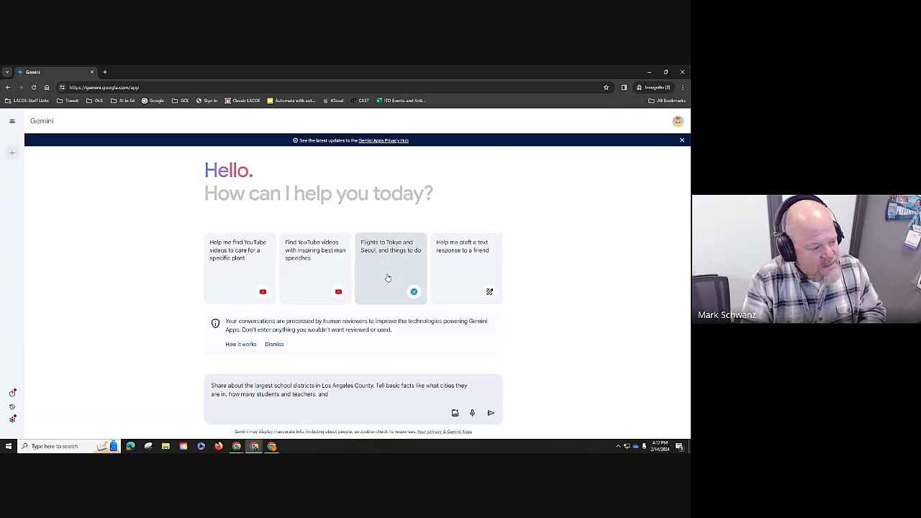
pyautogui.write('how mu')
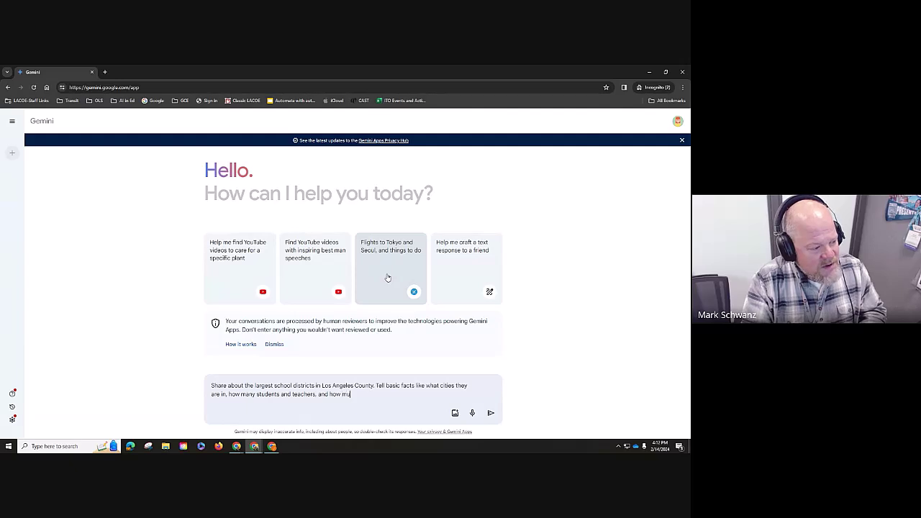
pyautogui.press('BackSpace')
pyautogui.write('any schools. Use cit')
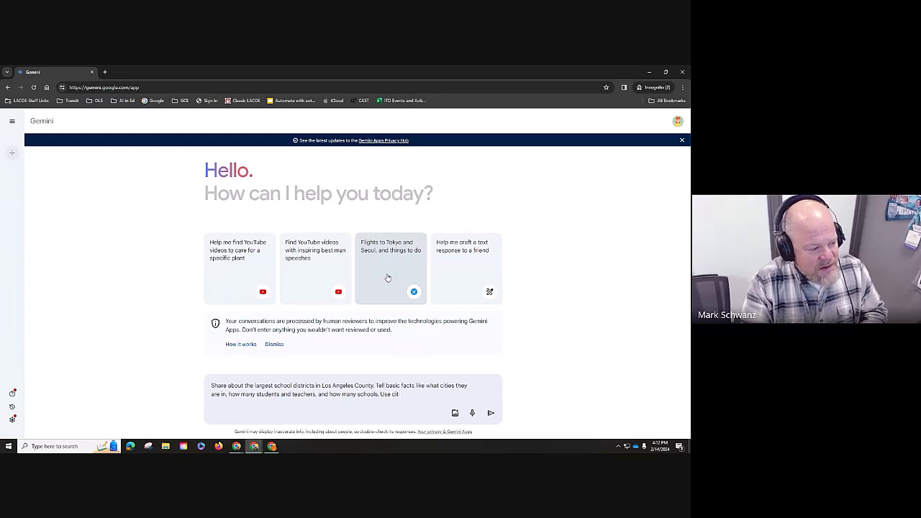
pyautogui.write('whenever possible.')
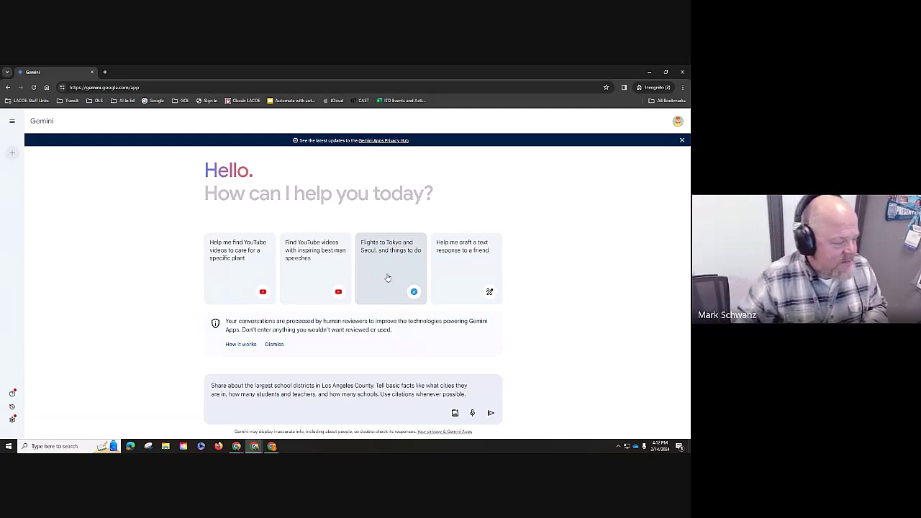
pyautogui.press('Return')
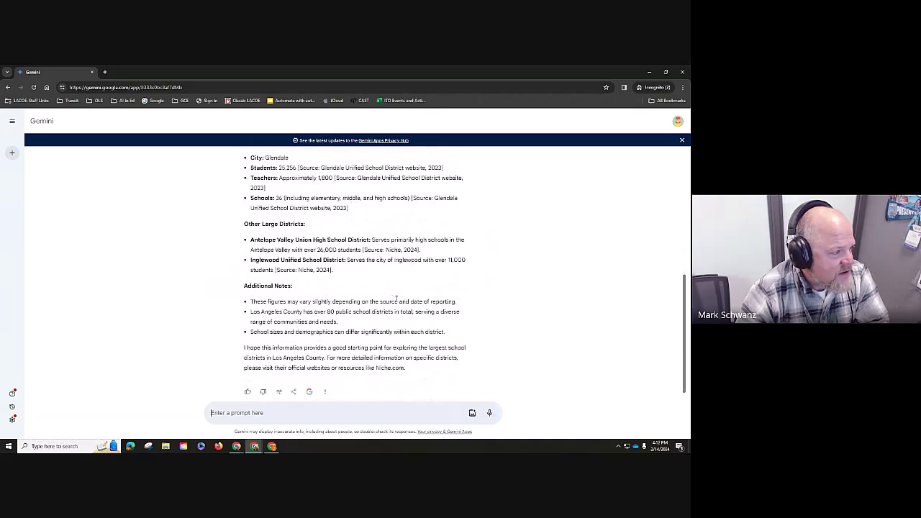
pyautogui.scroll(2, 396, 299)
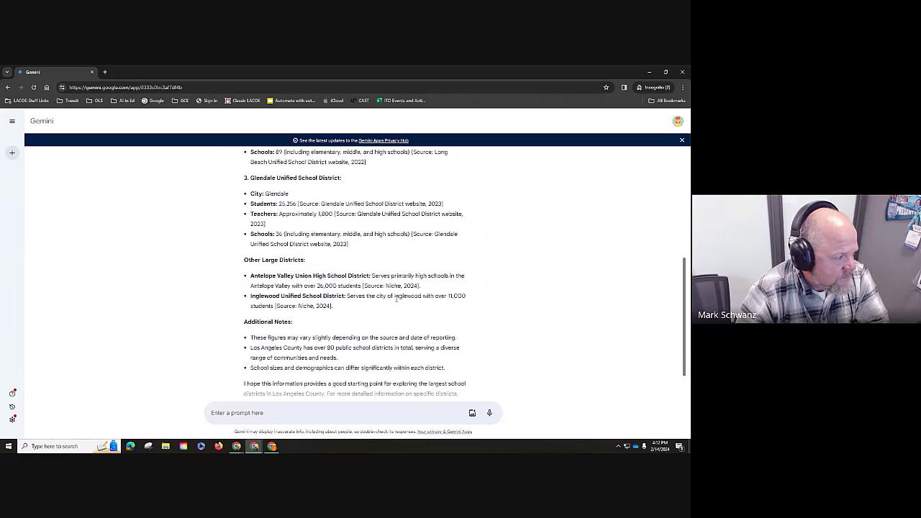
pyautogui.scroll(-3, 396, 299)
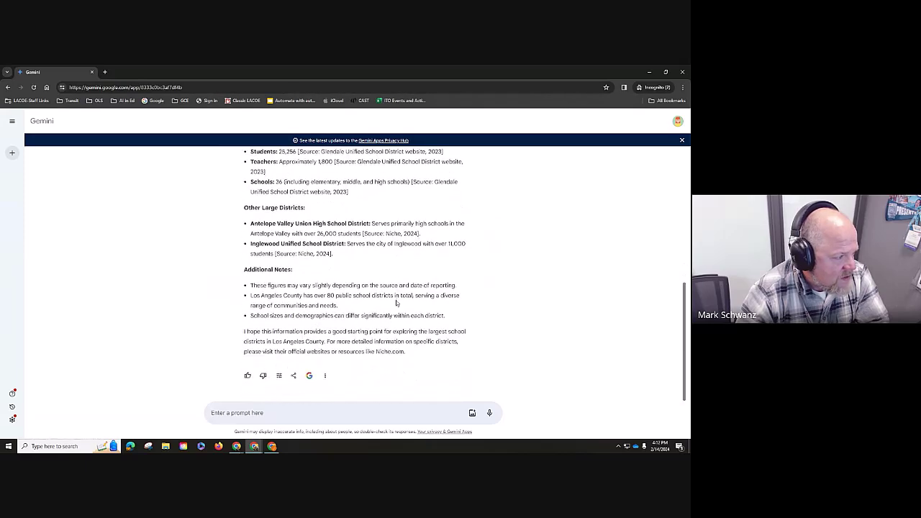
pyautogui.moveTo(406, 352); pyautogui.dragTo(249, 332)
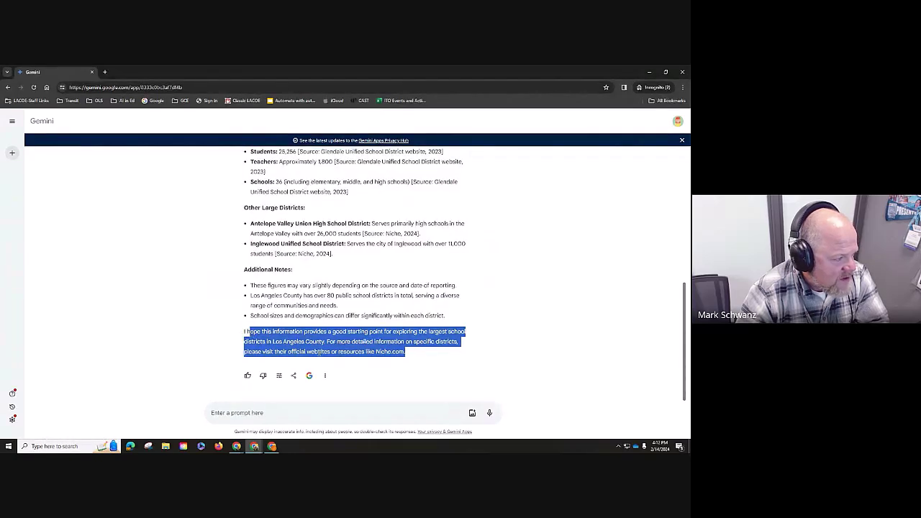
pyautogui.click(367, 365)
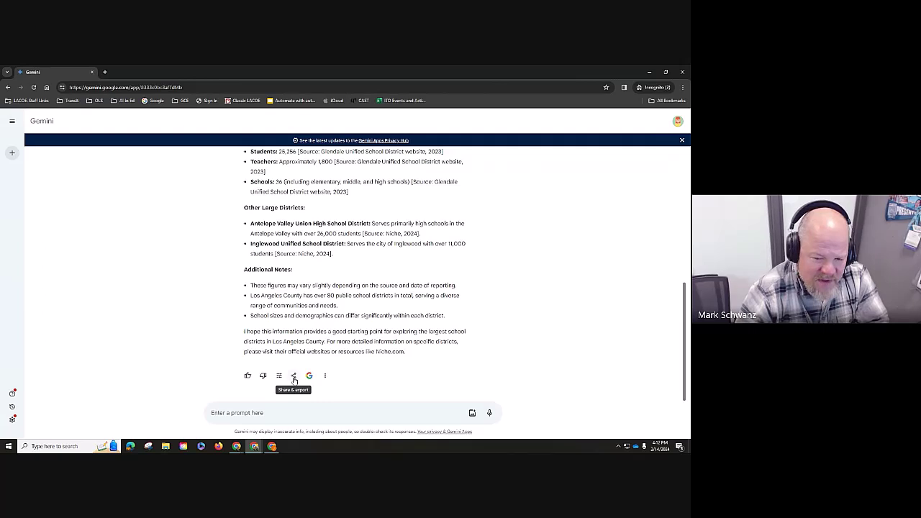
pyautogui.click(293, 375)
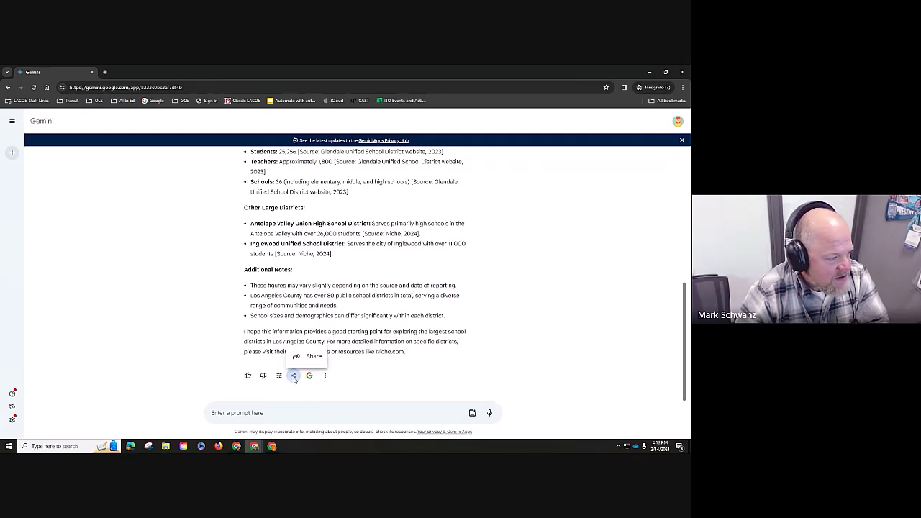
pyautogui.click(294, 378)
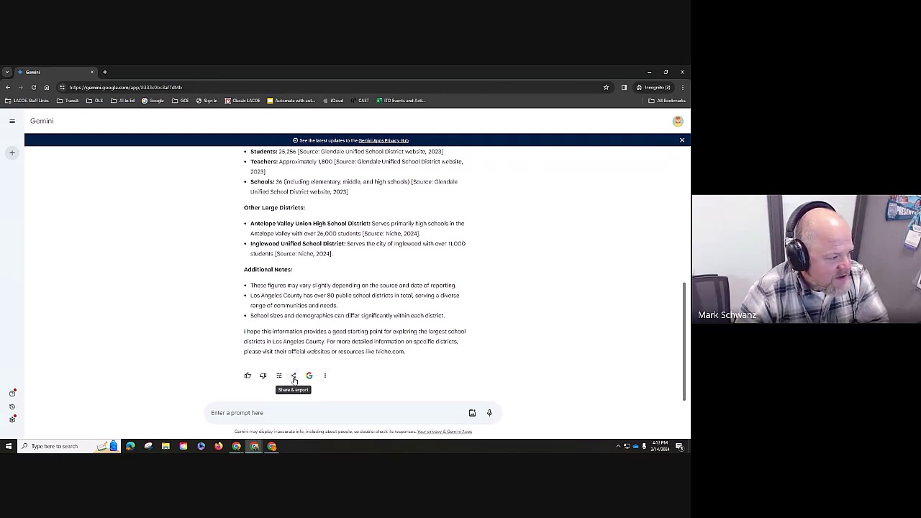
pyautogui.click(325, 375)
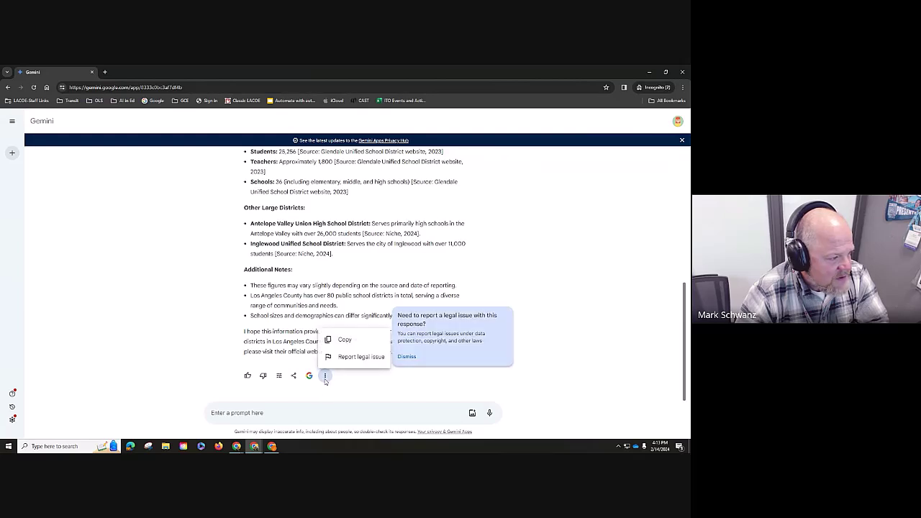
pyautogui.click(355, 385)
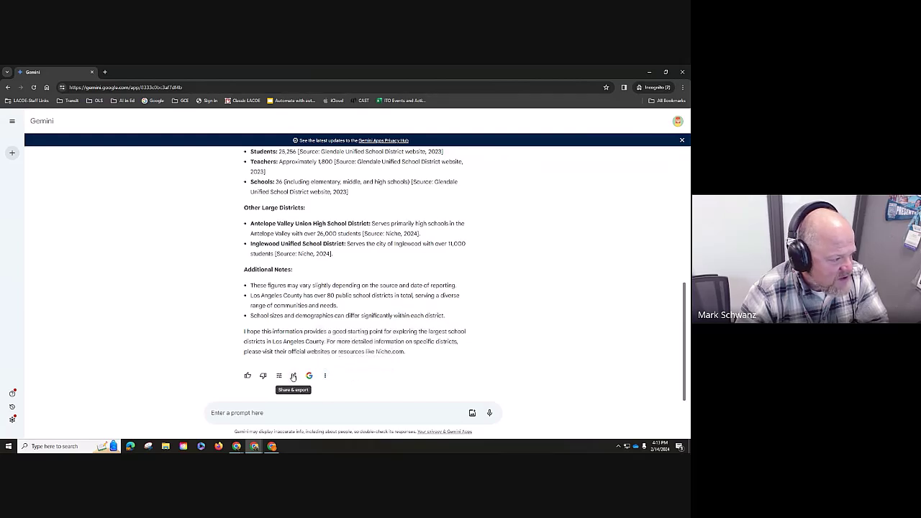
pyautogui.click(294, 376)
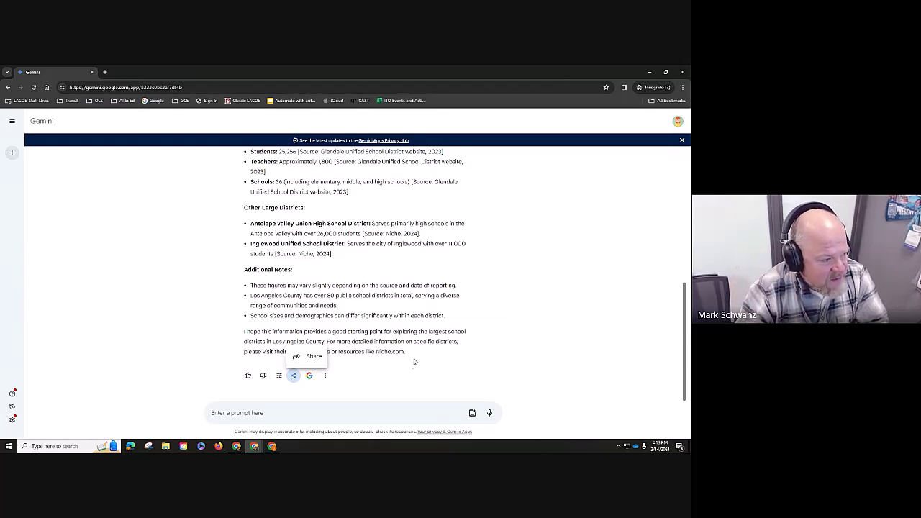
pyautogui.click(391, 330)
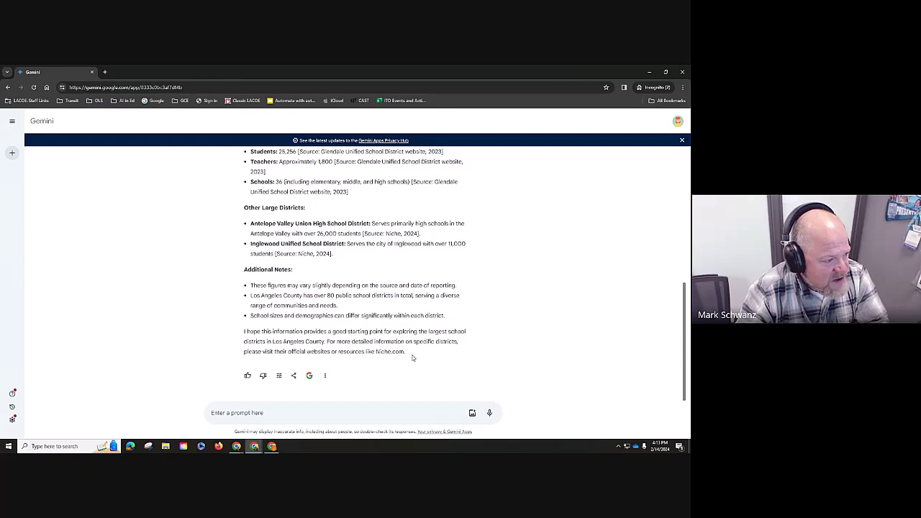
pyautogui.moveTo(414, 355); pyautogui.dragTo(243, 214)
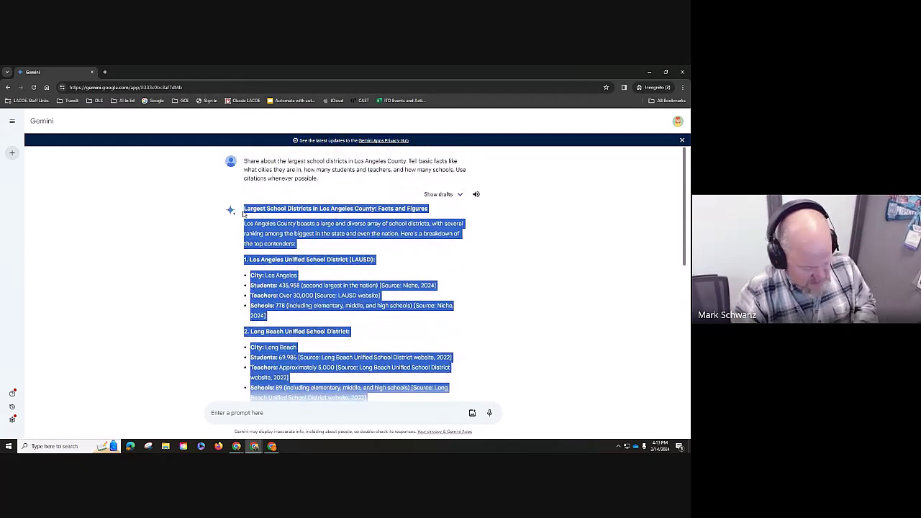
# - Paste the copied Gemini answer into a new docs.new Google Doc
pyautogui.click(104, 73)
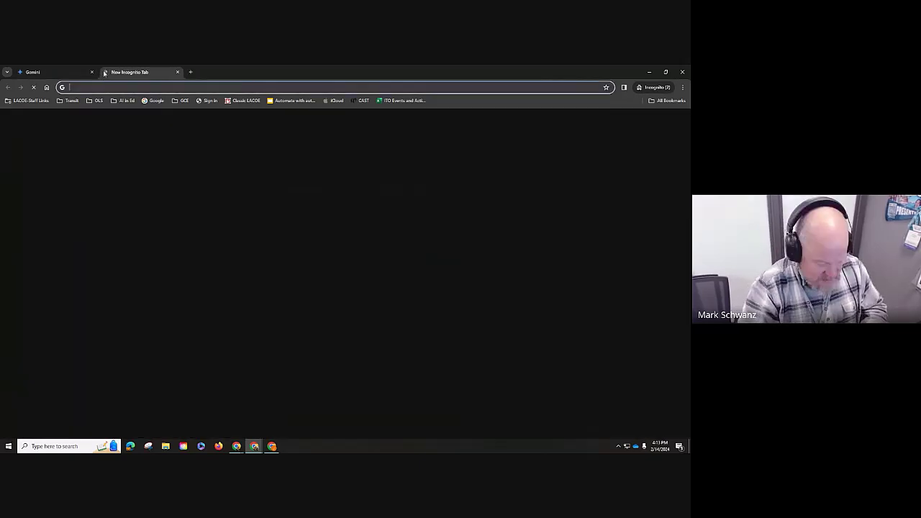
pyautogui.write('docs.new')
pyautogui.press('Return')
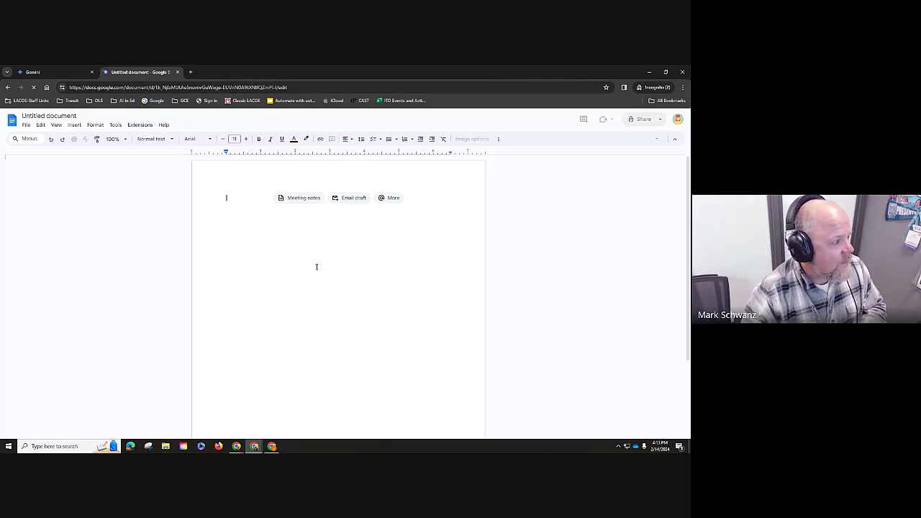
pyautogui.hotkey('ctrl', 'v')
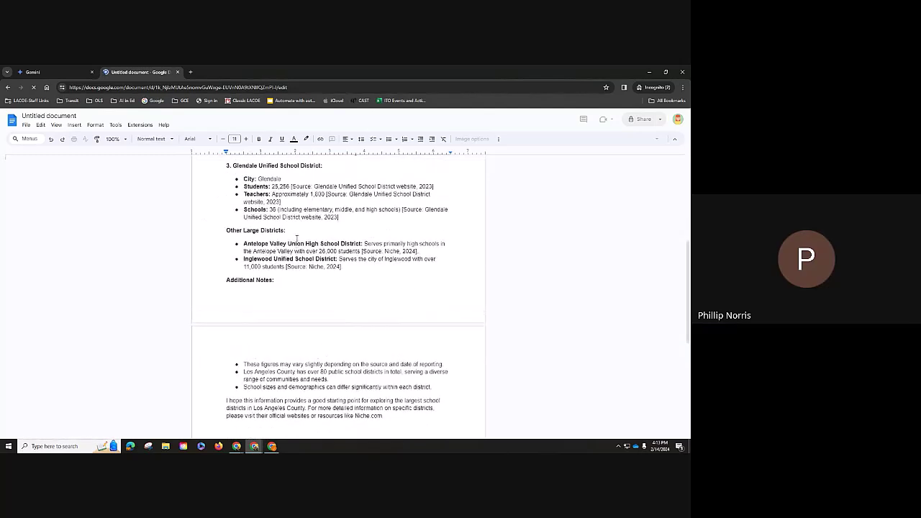
# - Back in Gemini, select the original question text and restore the window to a smaller size
pyautogui.click(62, 72)
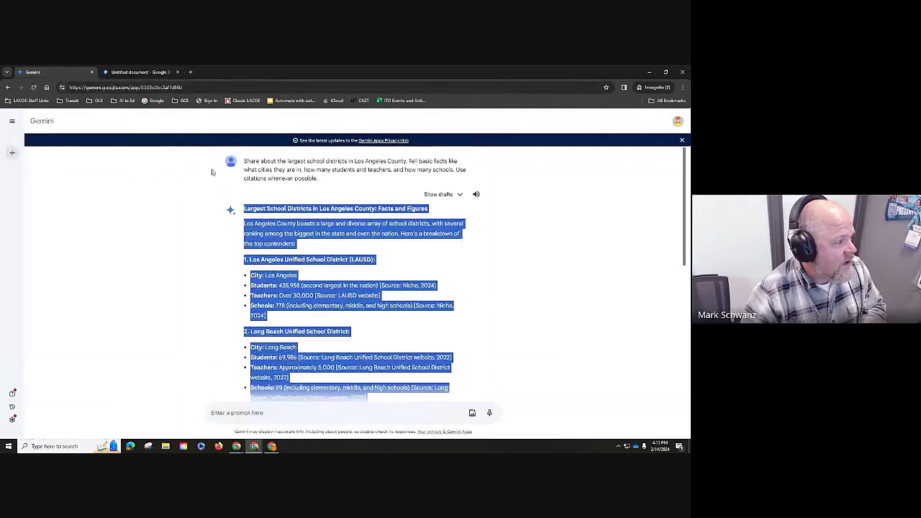
pyautogui.moveTo(322, 180); pyautogui.dragTo(239, 166)
pyautogui.hotkey('ctrl', 'c')
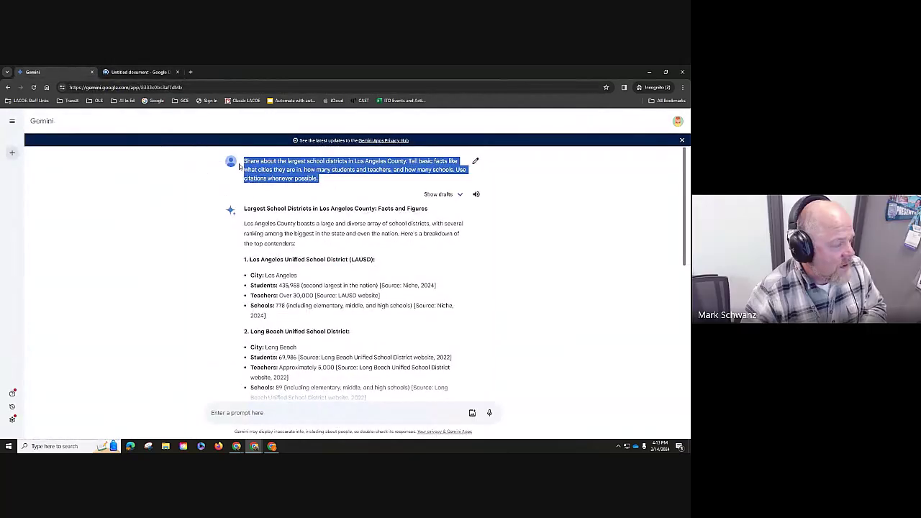
pyautogui.doubleClick(280, 76)
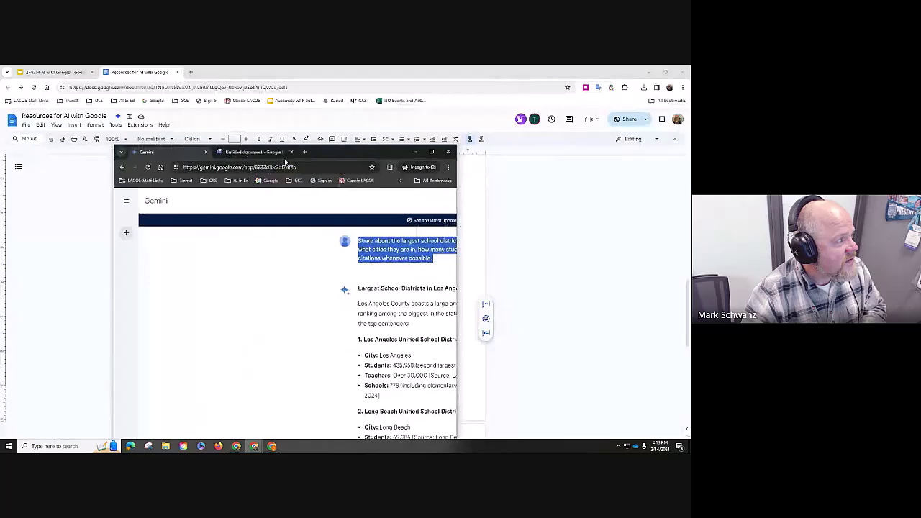
# - Shrink the Resources document window and bring the untitled document window forward
pyautogui.click(224, 74)
pyautogui.doubleClick(224, 73)
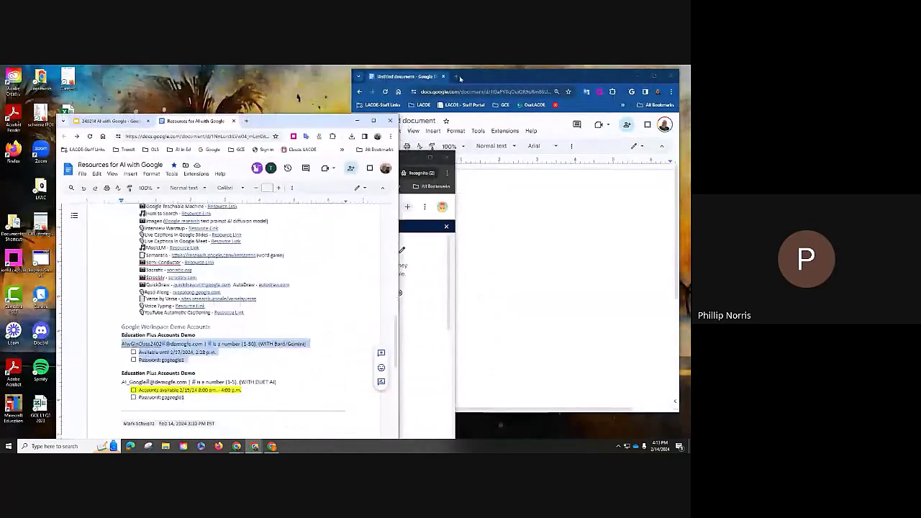
pyautogui.click(466, 77)
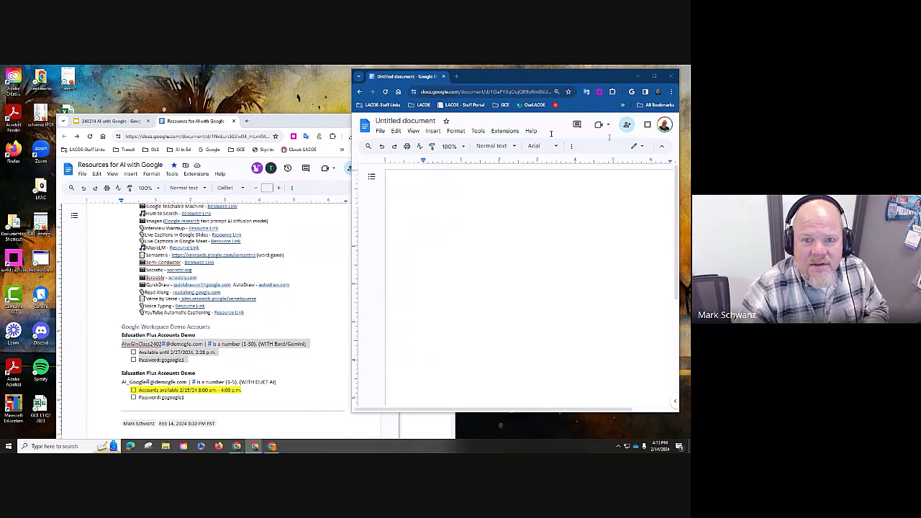
# - Open a new maximized Chrome window and load Gemini by entering 'bard'
pyautogui.hotkey('ctrl', 'n')
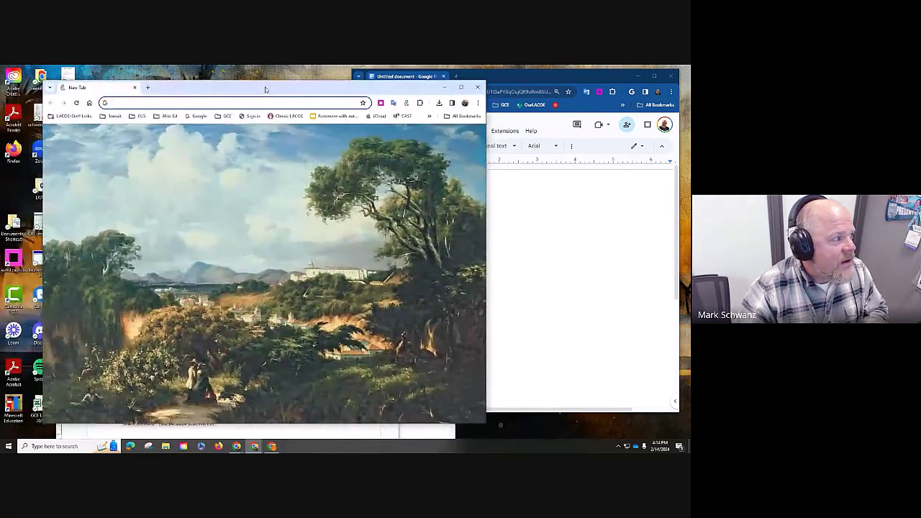
pyautogui.doubleClick(261, 88)
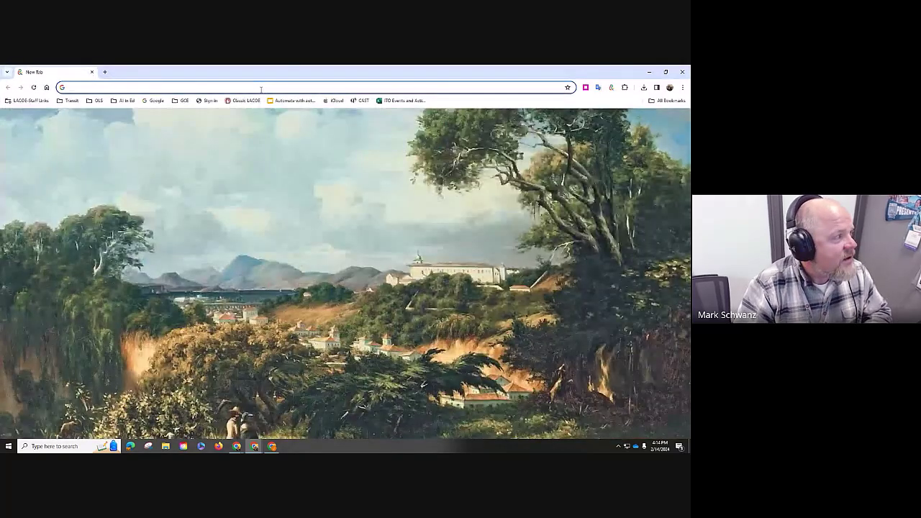
pyautogui.write('bard')
pyautogui.press('Return')
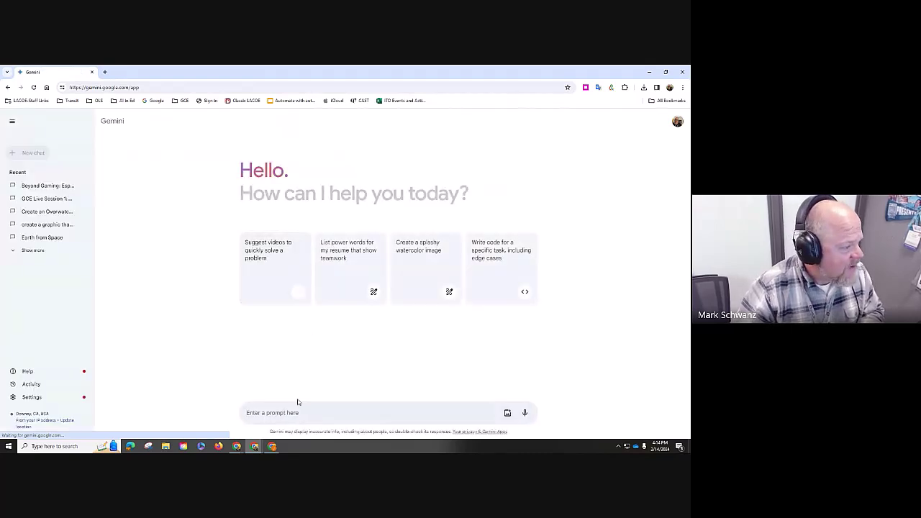
# - Submit the pasted school-districts question and inspect the LAUSD, Long Beach and Glendale source links
pyautogui.hotkey('ctrl', 'v')
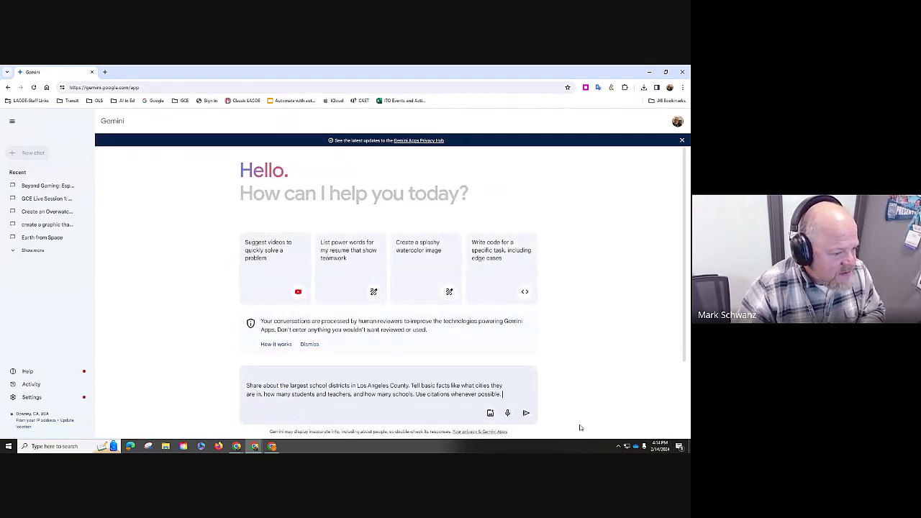
pyautogui.click(526, 412)
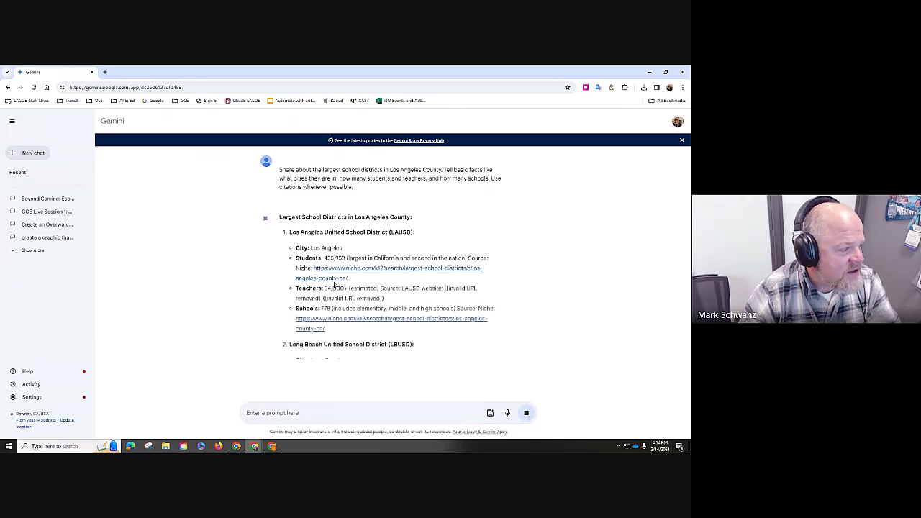
pyautogui.moveTo(314, 267); pyautogui.dragTo(354, 278)
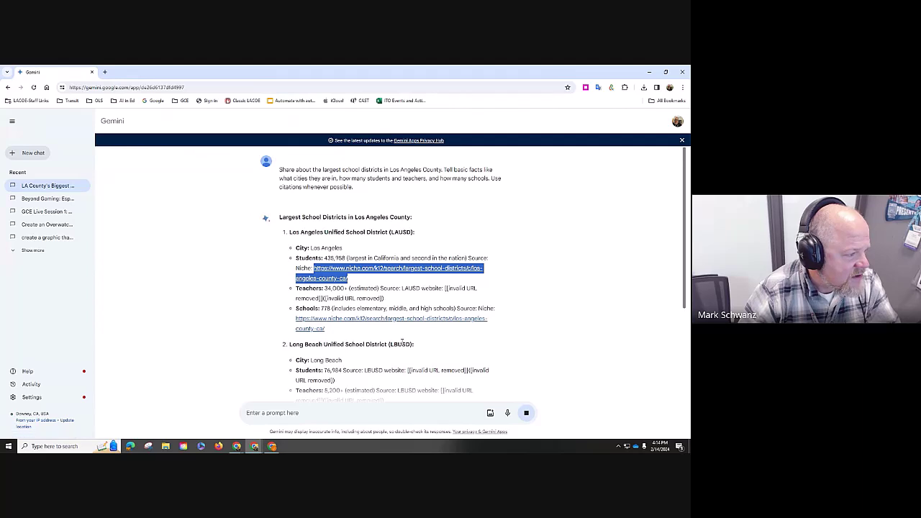
pyautogui.scroll(-1, 405, 335)
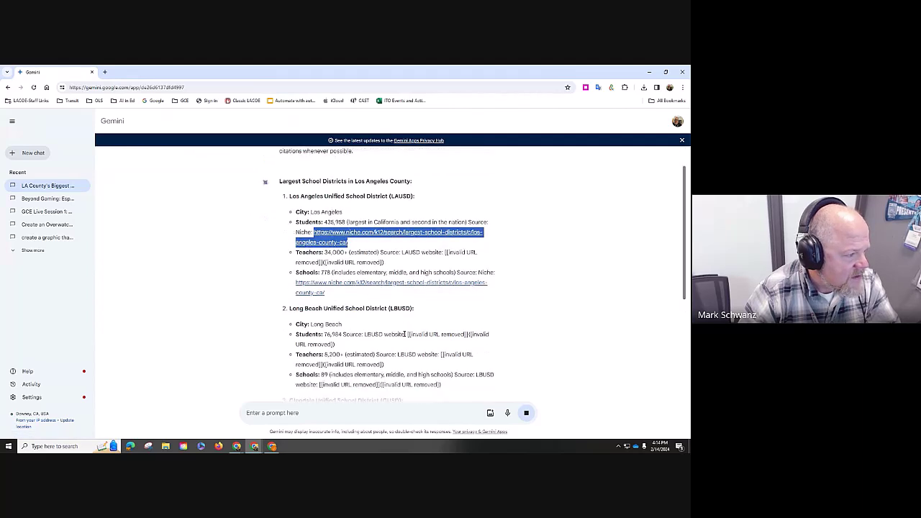
pyautogui.scroll(-3, 404, 336)
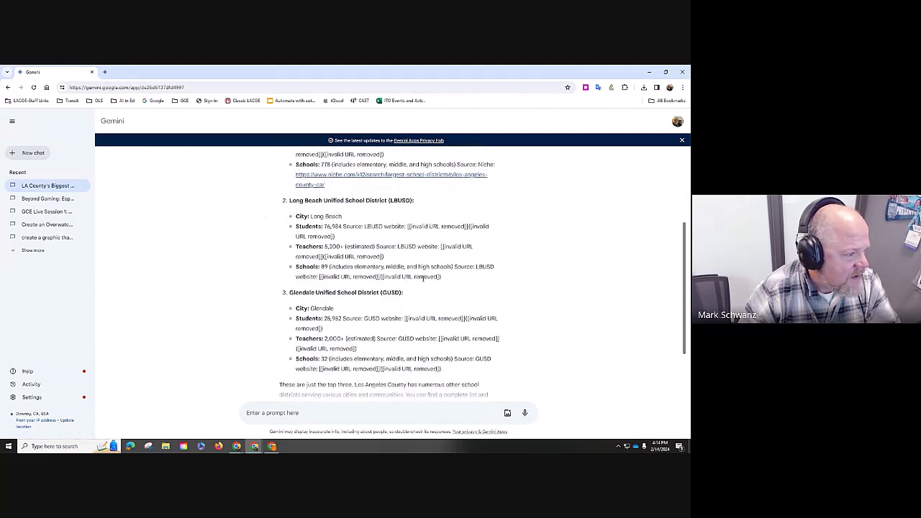
pyautogui.moveTo(441, 278); pyautogui.dragTo(319, 278)
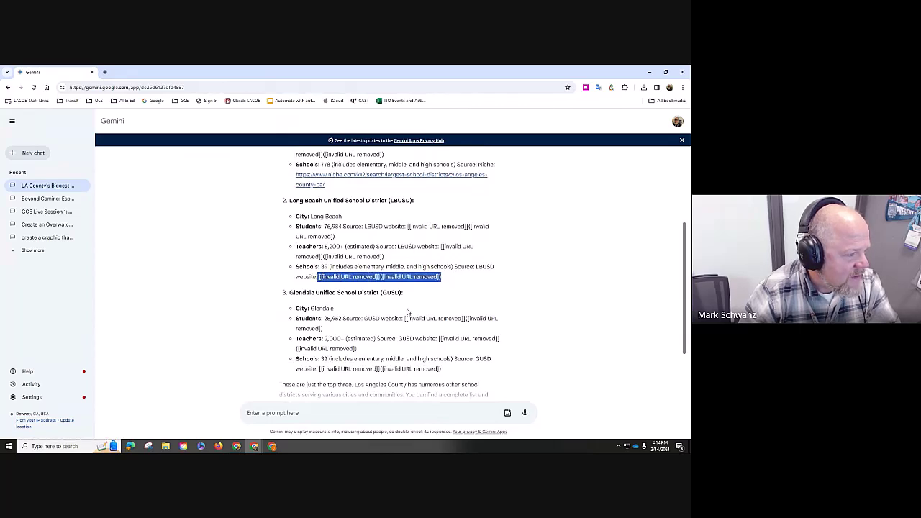
pyautogui.scroll(-1, 408, 312)
pyautogui.moveTo(441, 333); pyautogui.dragTo(317, 333)
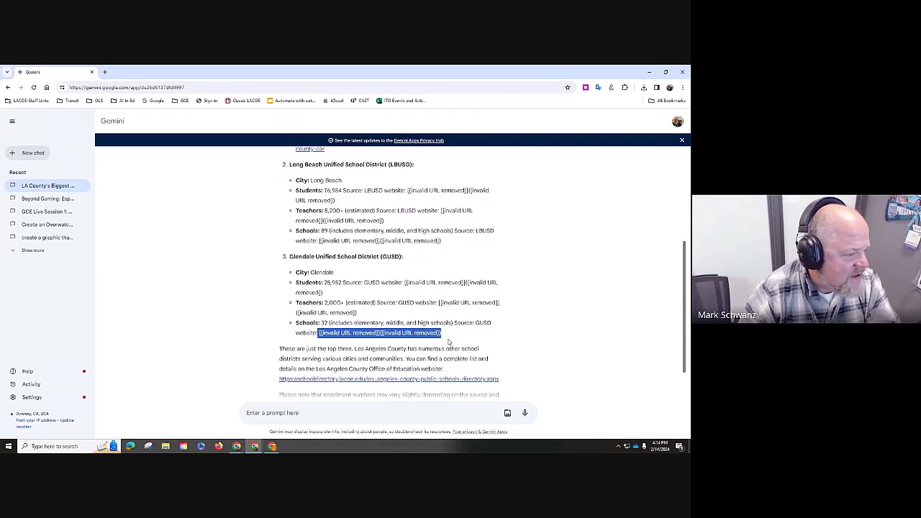
pyautogui.scroll(-2, 459, 337)
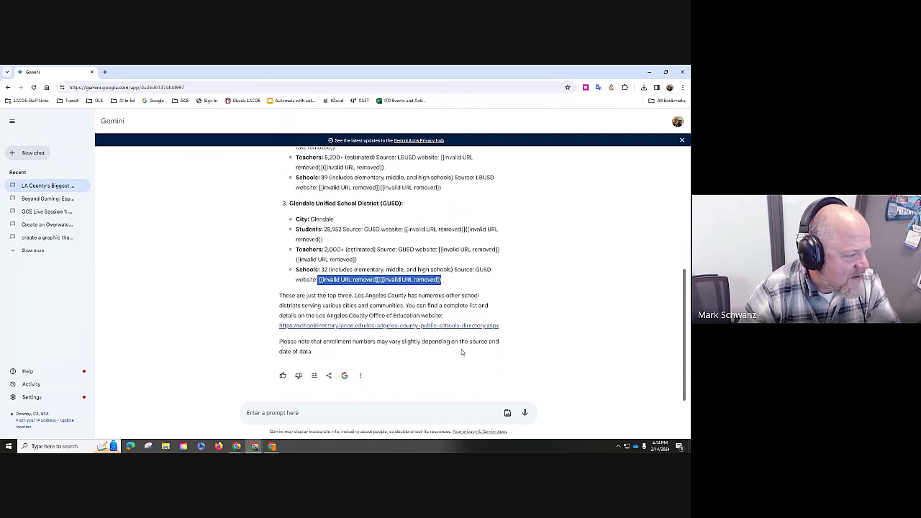
# - Export the answer to Docs and open the new 'Largest School Districts in Los Angeles County' document
pyautogui.click(329, 375)
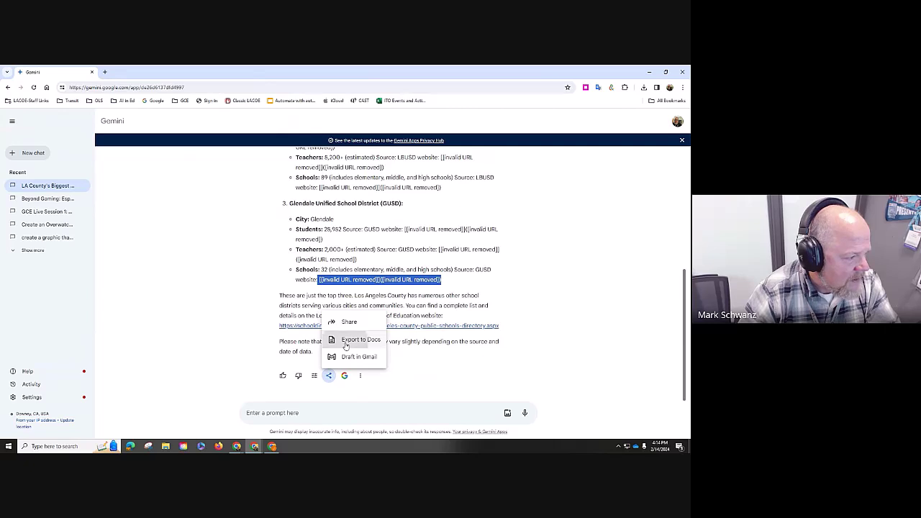
pyautogui.click(345, 340)
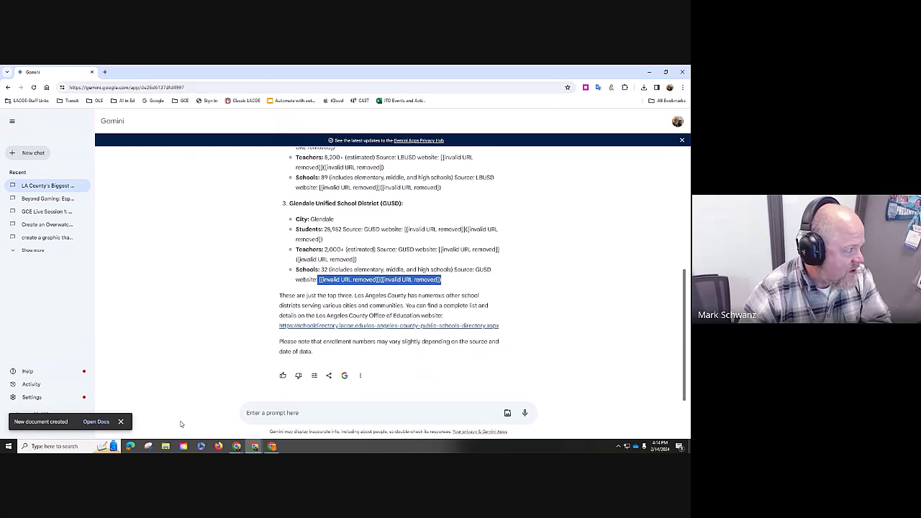
pyautogui.click(91, 424)
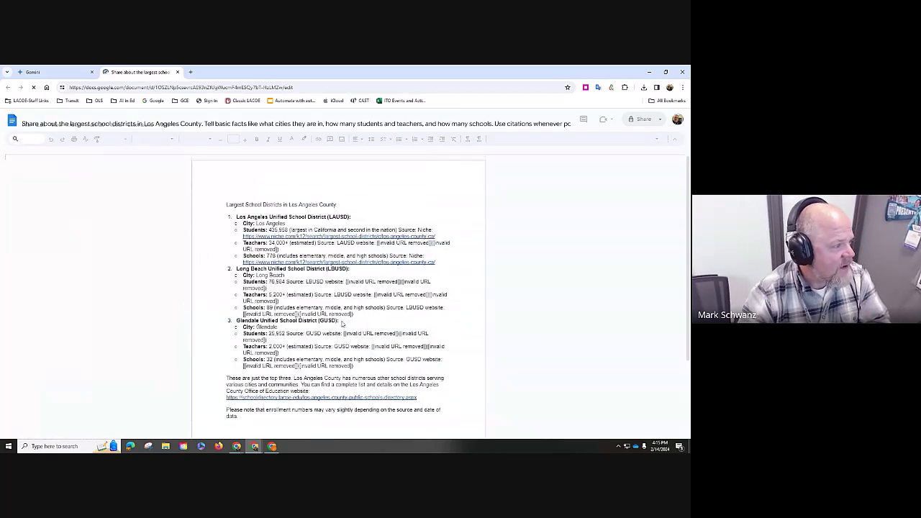
pyautogui.scroll(-3, 343, 324)
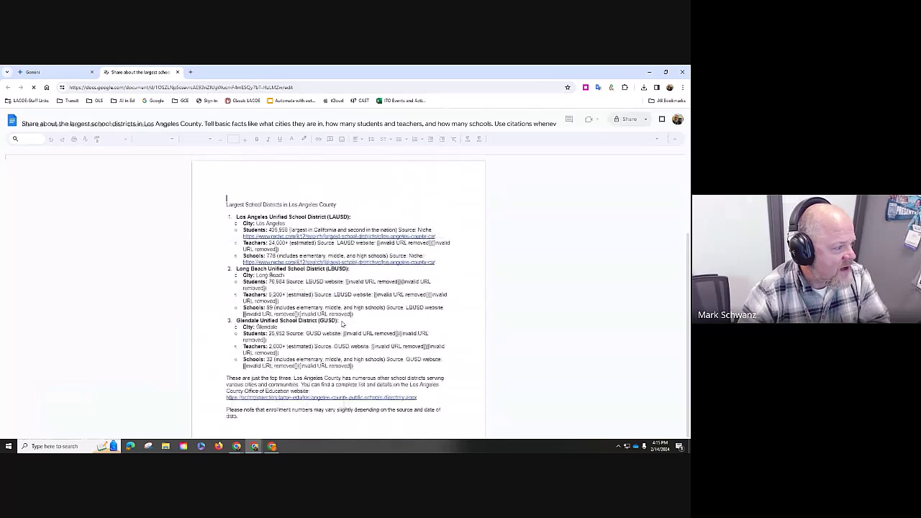
# - Switch back to the Gemini tab, scroll to the top of the chat, and open then close Settings
pyautogui.click(72, 73)
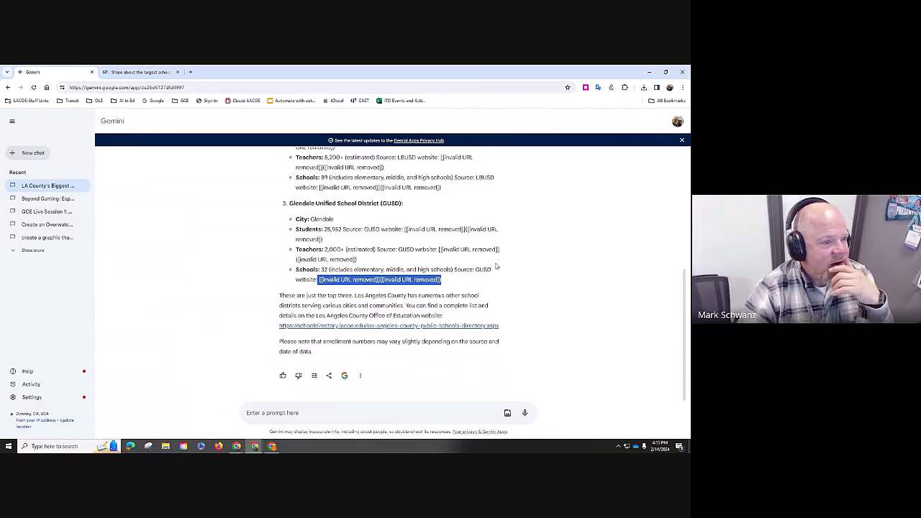
pyautogui.scroll(10, 548, 228)
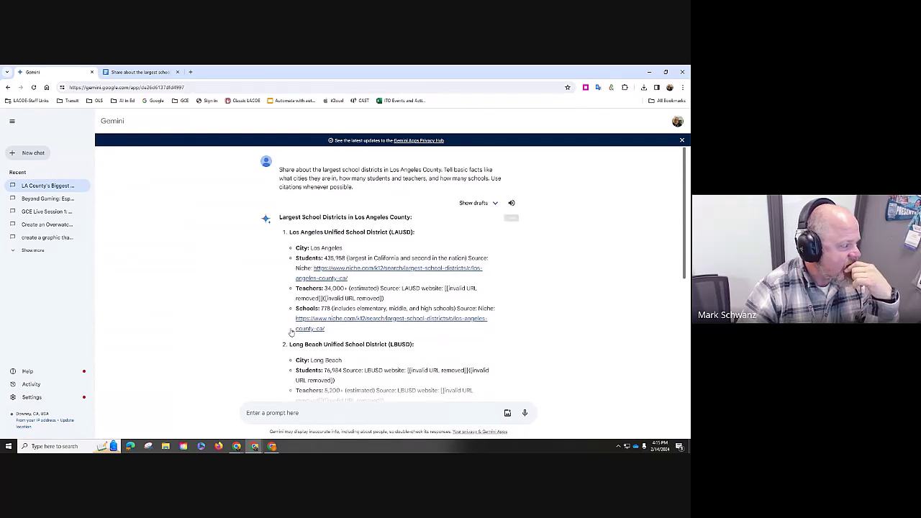
pyautogui.click(28, 398)
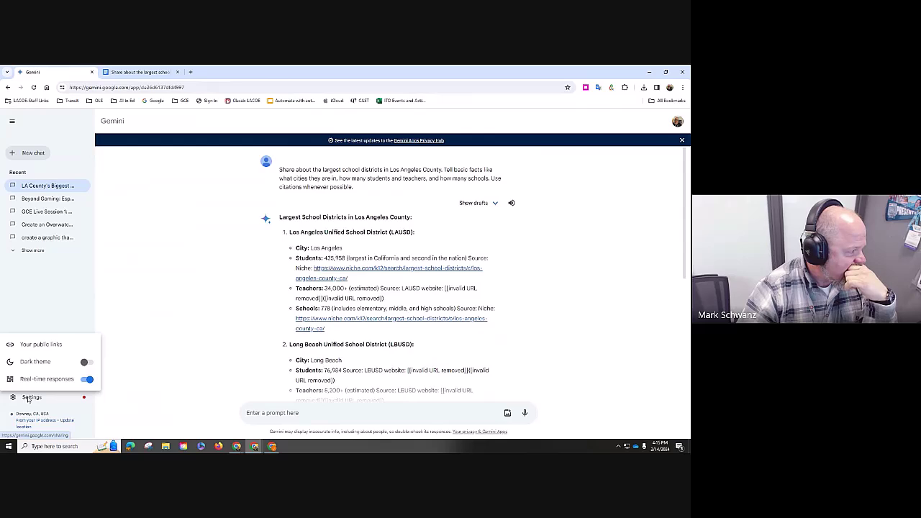
pyautogui.click(186, 377)
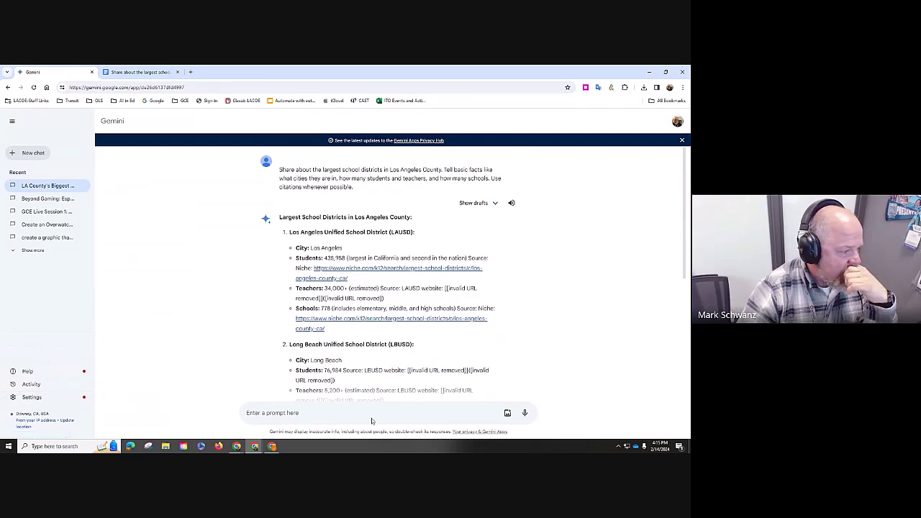
# - Create a public share link for the school-districts answer and copy it
pyautogui.scroll(-2, 461, 353)
pyautogui.scroll(-2, 403, 376)
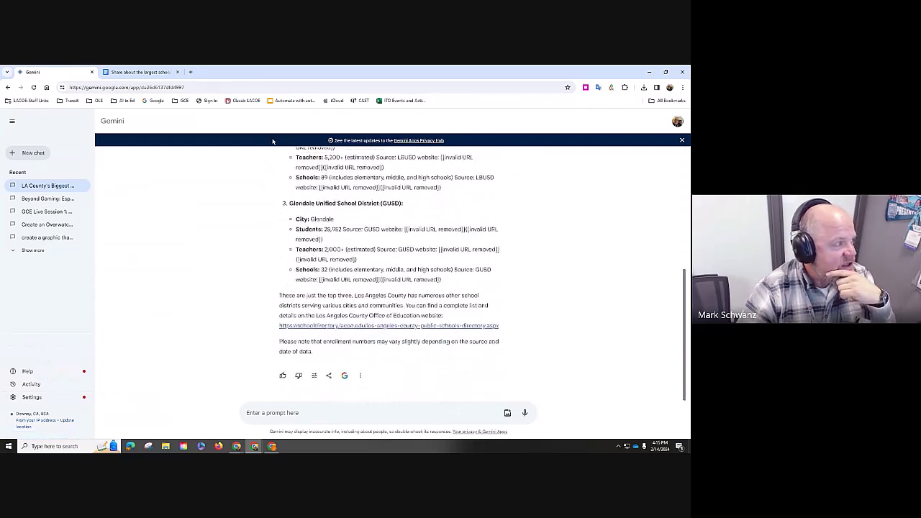
pyautogui.click(329, 376)
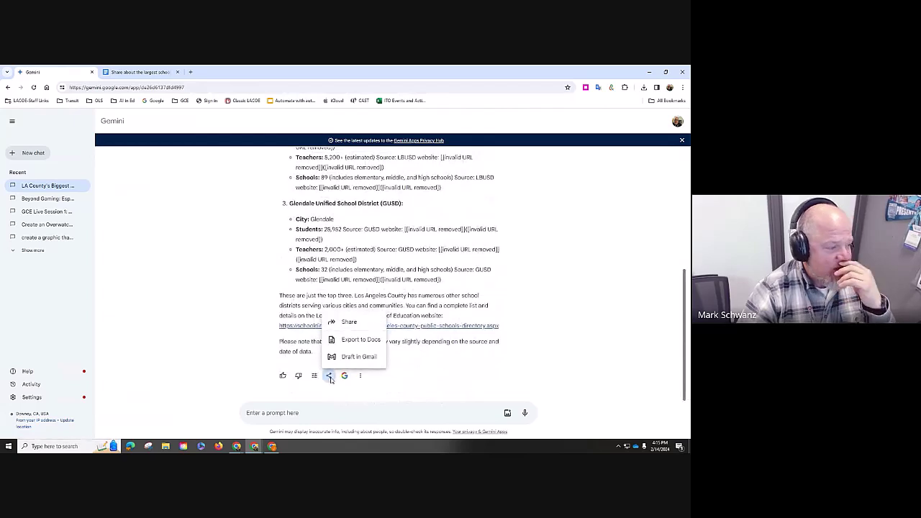
pyautogui.click(350, 323)
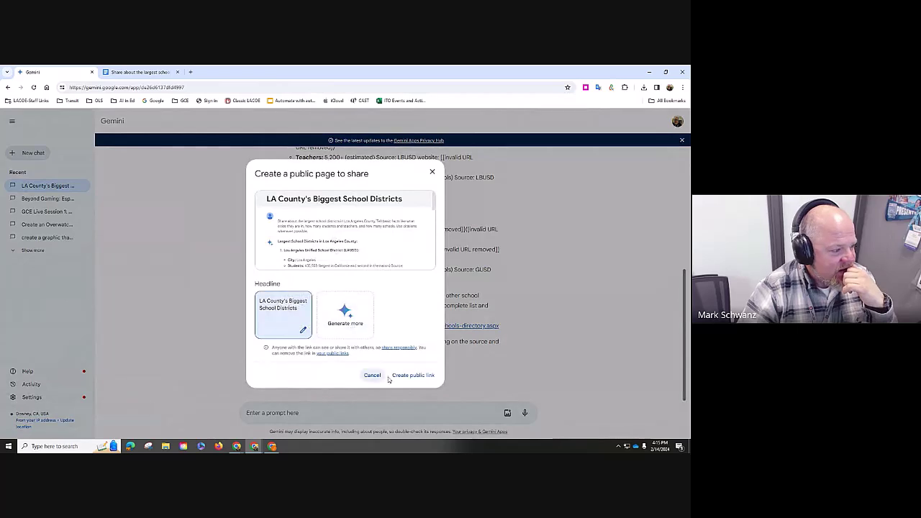
pyautogui.click(410, 375)
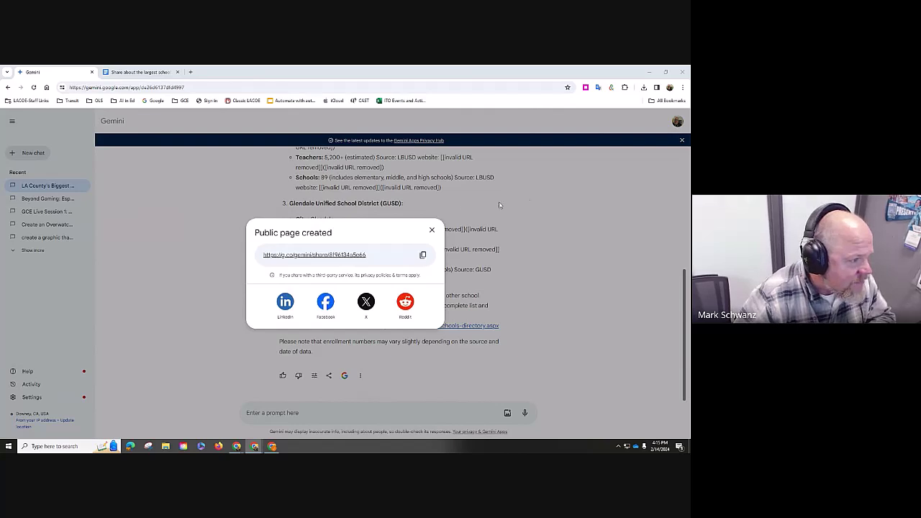
pyautogui.click(423, 255)
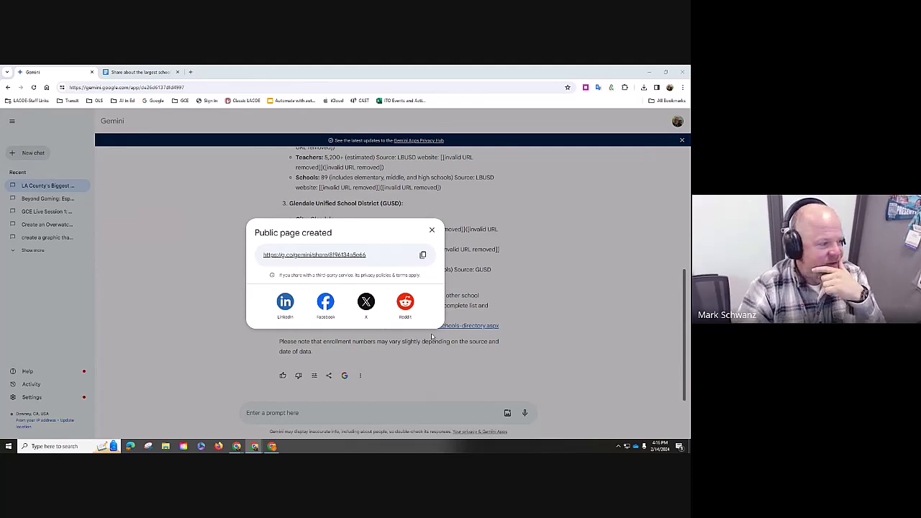
pyautogui.click(431, 230)
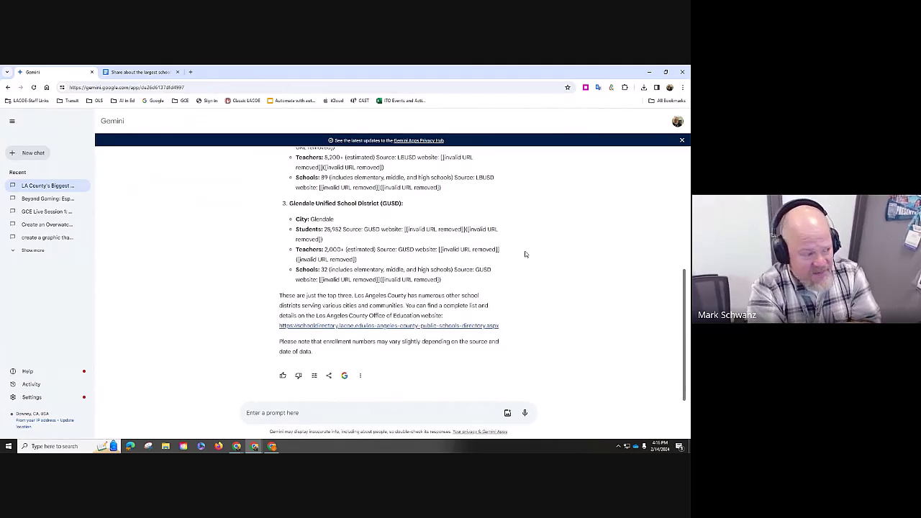
# - Paste the Gemini share link on a new line at the end of the school-districts document
pyautogui.click(142, 72)
pyautogui.scroll(-3, 303, 345)
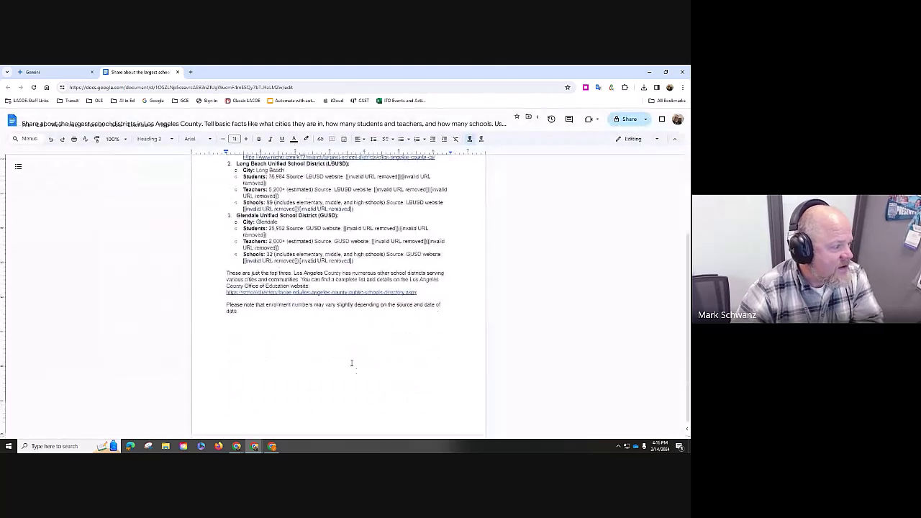
pyautogui.click(352, 363)
pyautogui.press('Return')
pyautogui.press('Return')
pyautogui.hotkey('ctrl', 'v')
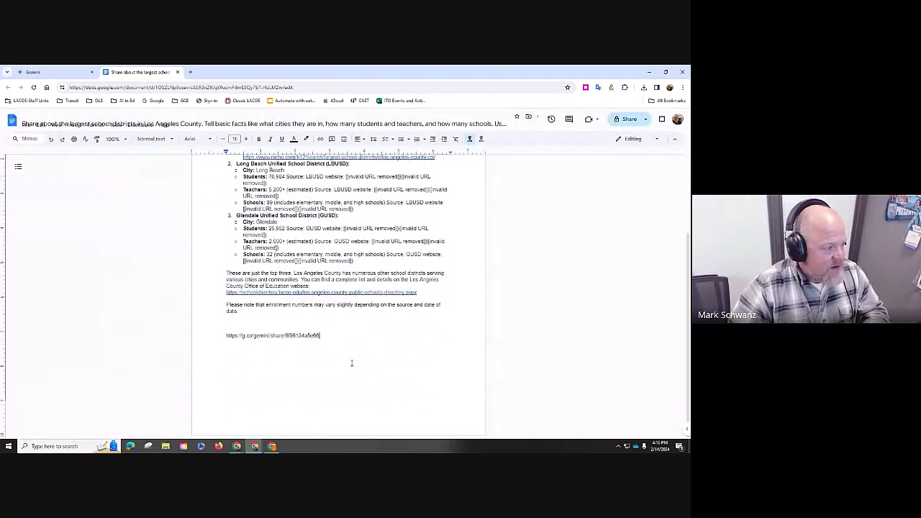
# - Put the label 'Citation: original outline from Gemini:' before the pasted link
pyautogui.press('Up')
pyautogui.write('Custo')
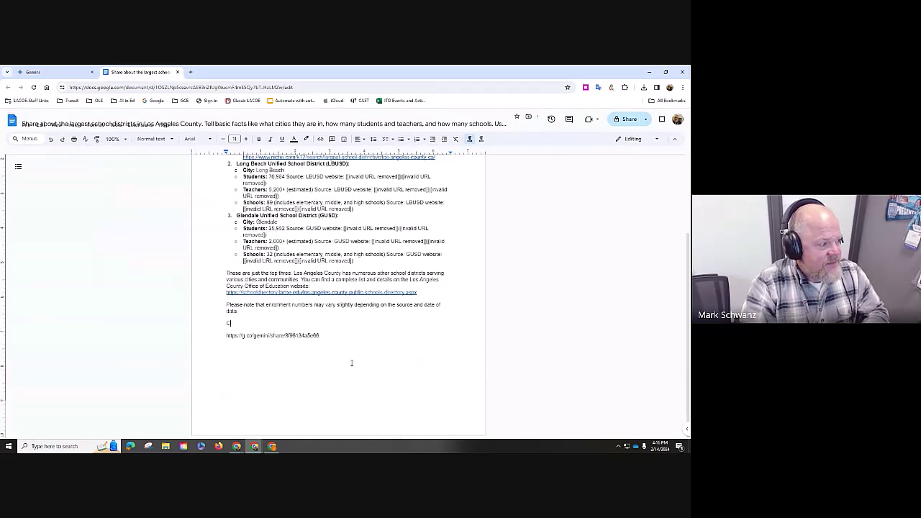
pyautogui.press('BackSpace')
pyautogui.press('BackSpace')
pyautogui.press('BackSpace')
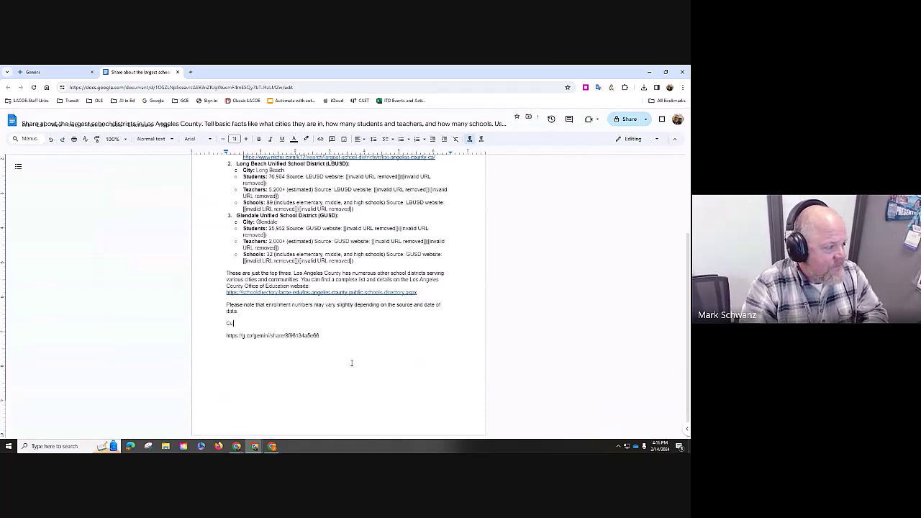
pyautogui.write('st')
pyautogui.press('BackSpace')
pyautogui.press('BackSpace')
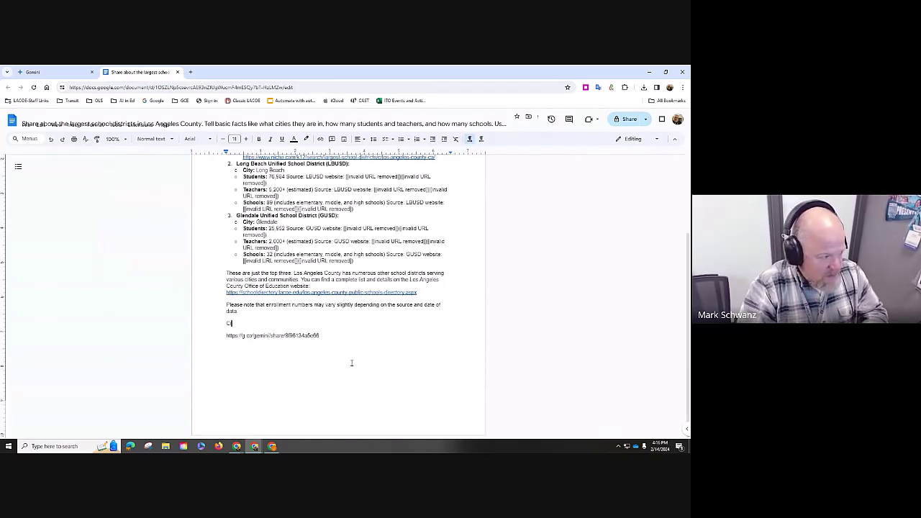
pyautogui.write('itation:')
pyautogui.press('Delete')
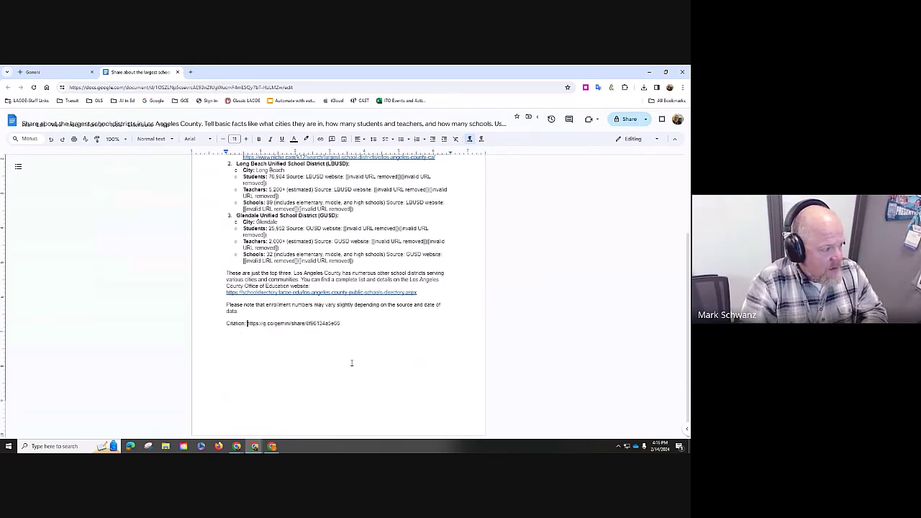
pyautogui.write('cngm')
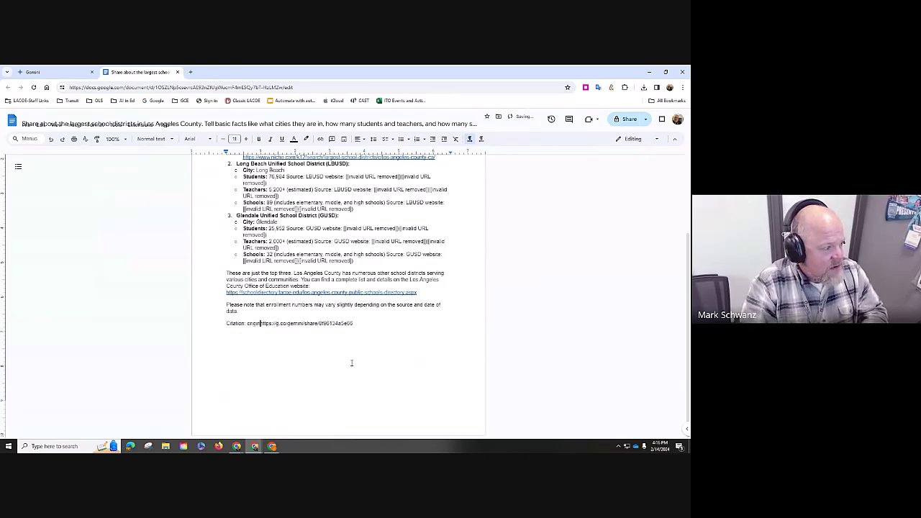
pyautogui.write('inal')
pyautogui.press('BackSpace')
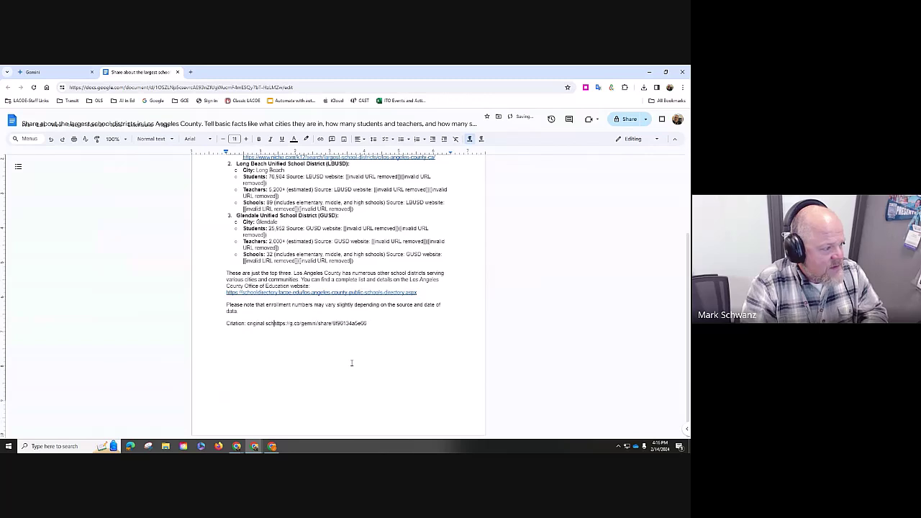
pyautogui.write('outline from ')
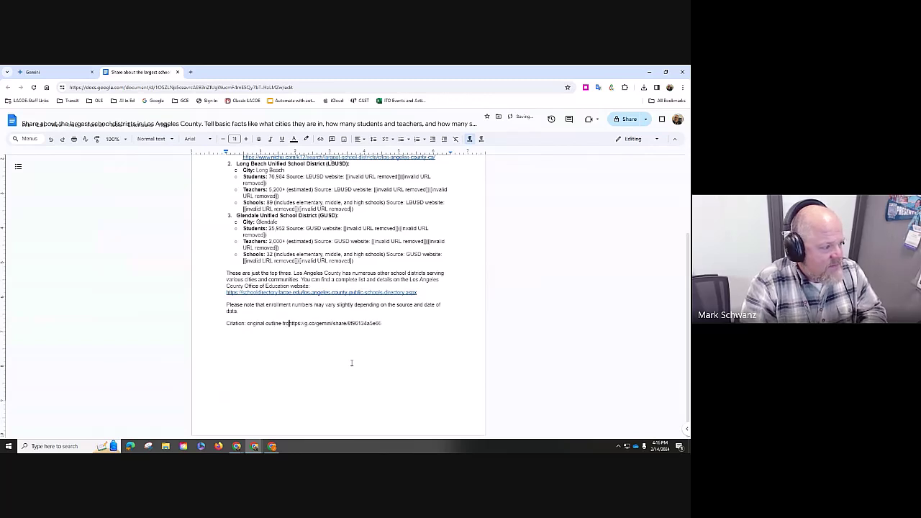
pyautogui.write('Gemini')
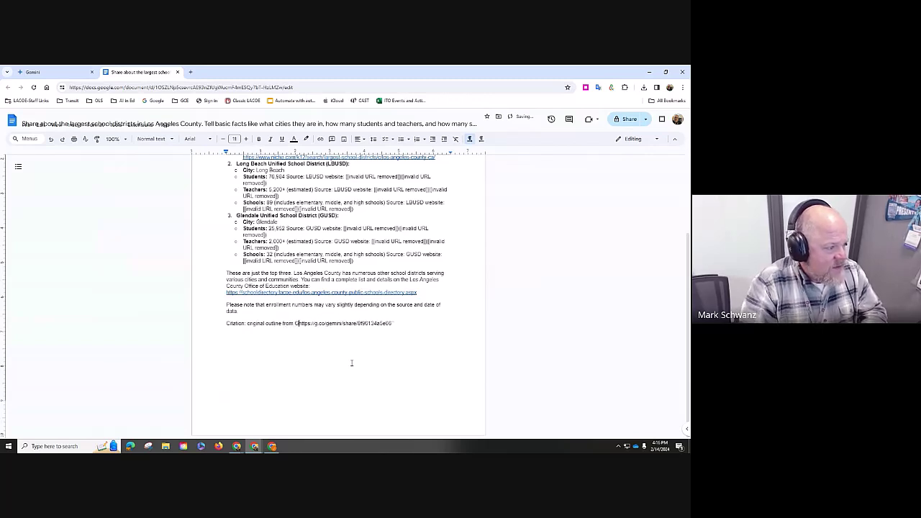
pyautogui.write(':')
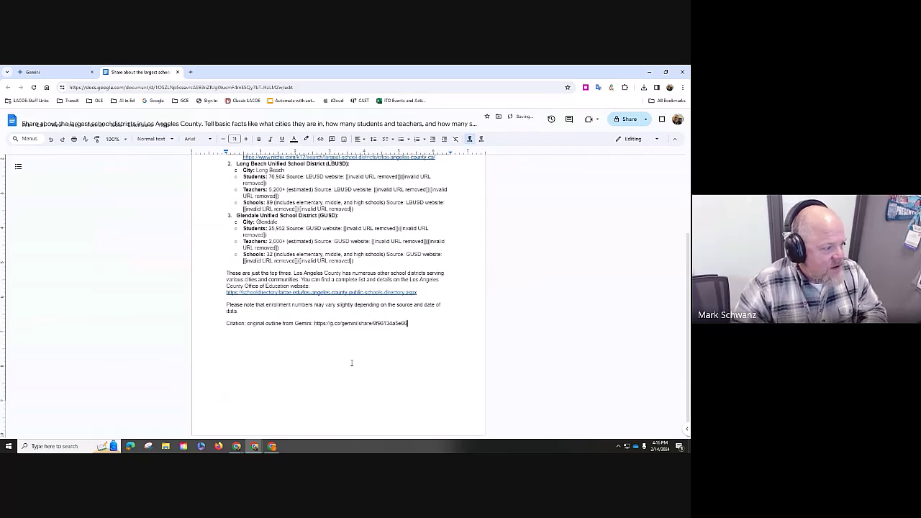
pyautogui.press('End')
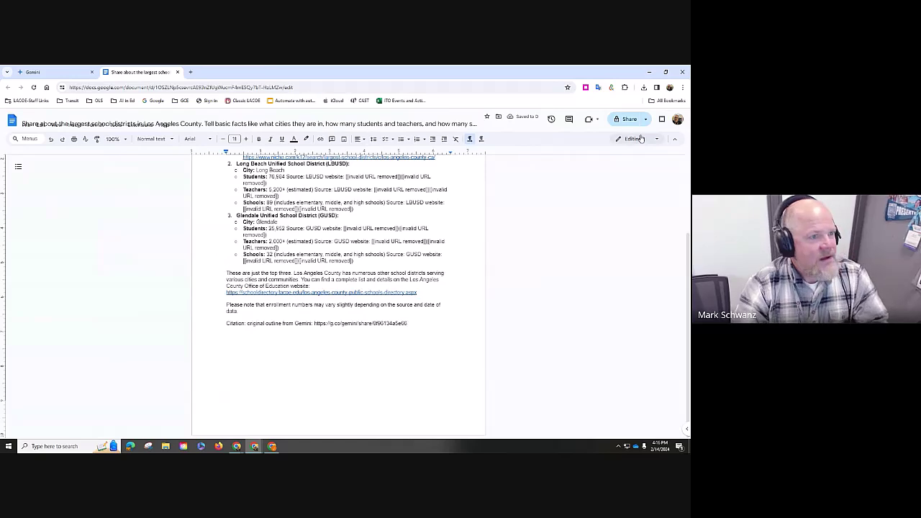
# - Bring the Resources for AI with Google document forward and maximize it
pyautogui.click(665, 72)
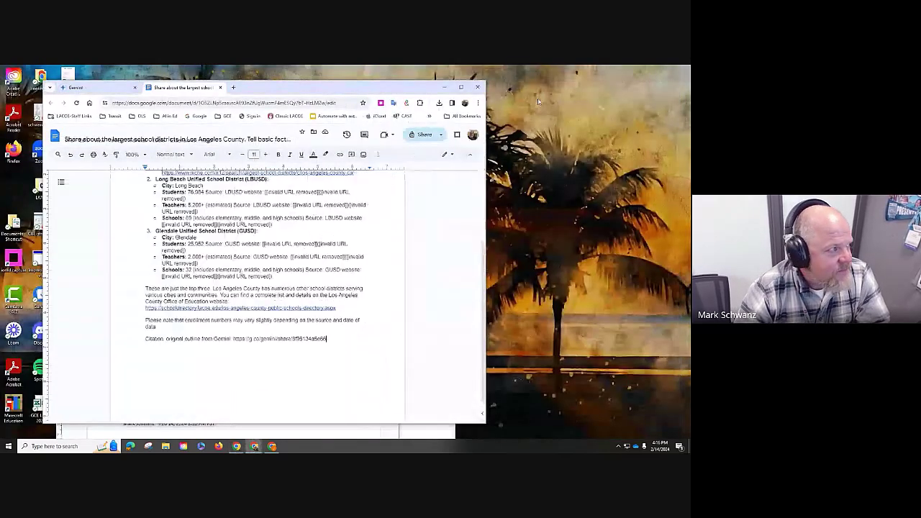
pyautogui.moveTo(332, 87); pyautogui.dragTo(503, 185)
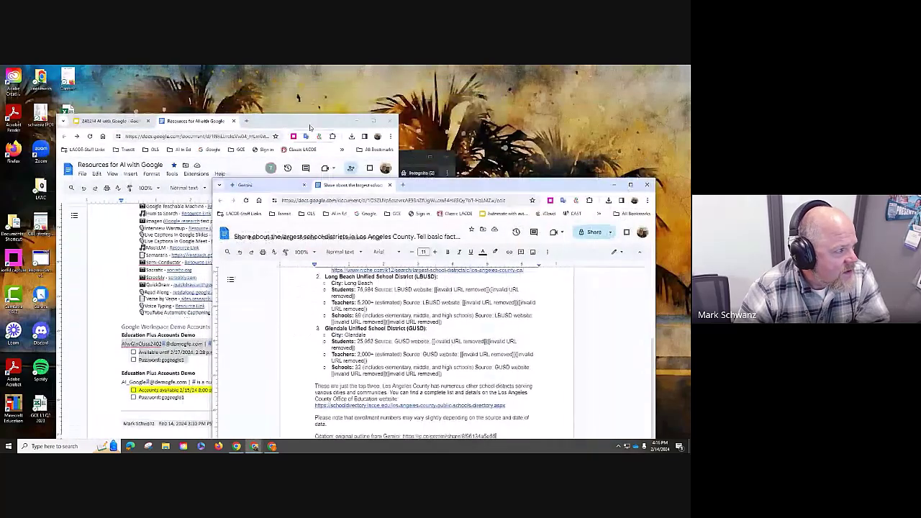
pyautogui.moveTo(310, 127); pyautogui.dragTo(312, 118)
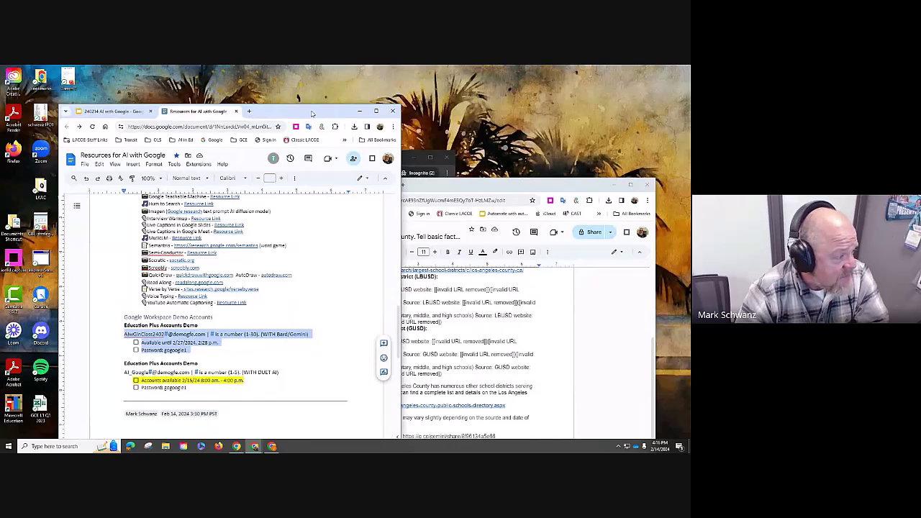
pyautogui.click(377, 111)
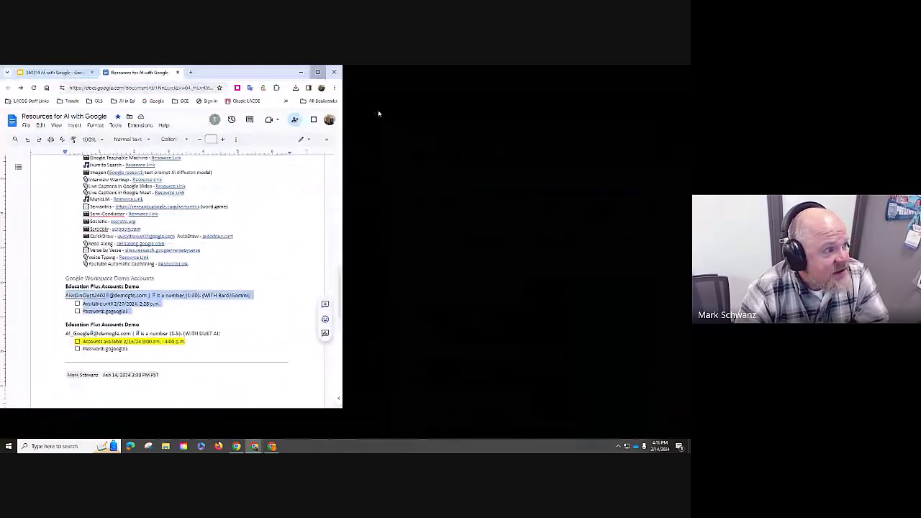
# - Place the caret after 'Enable Extensions in Bard' in the Step-by-Step guides list
pyautogui.scroll(10, 373, 270)
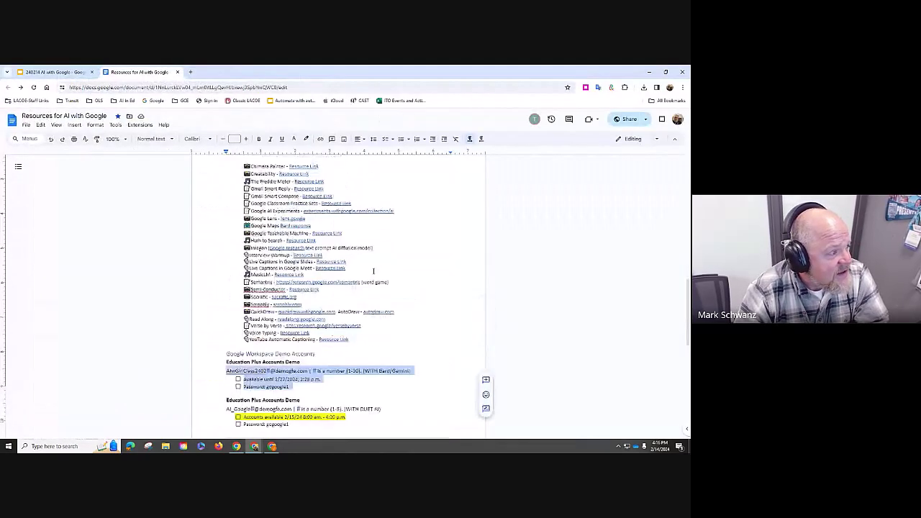
pyautogui.scroll(3, 374, 271)
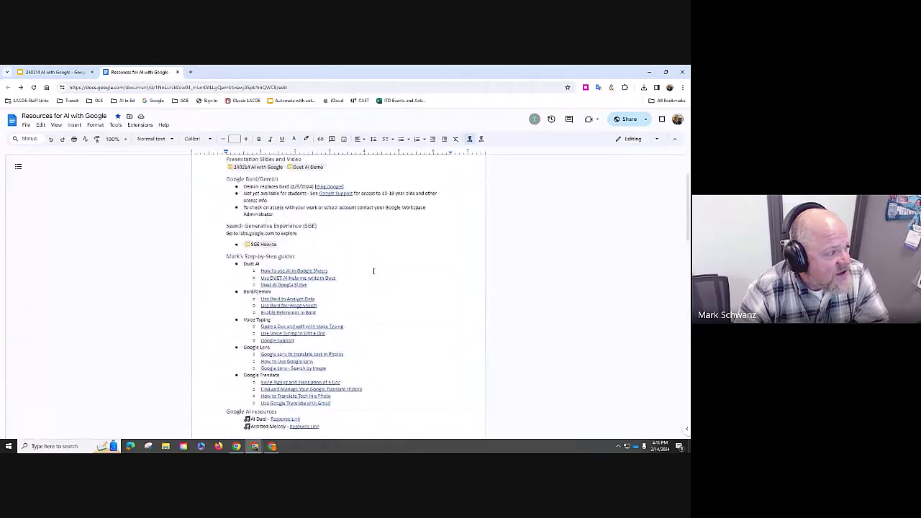
pyautogui.scroll(-2, 352, 283)
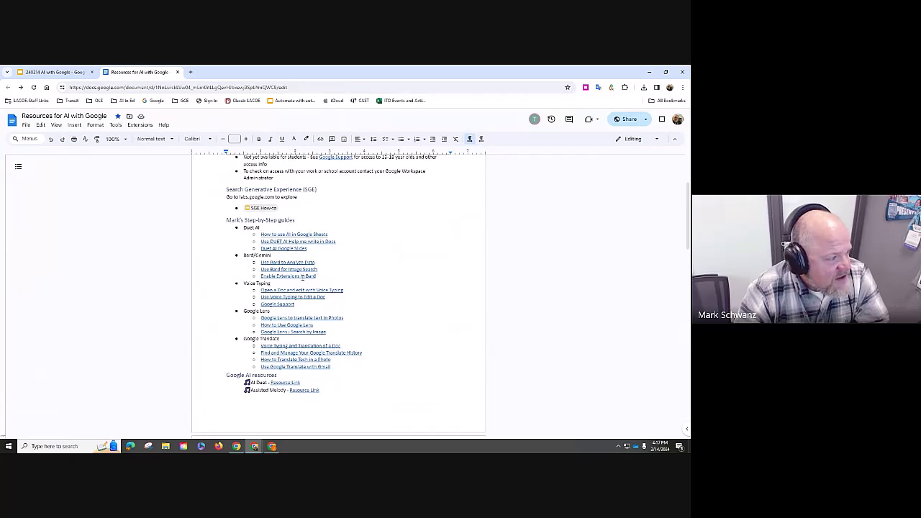
pyautogui.click(302, 277)
pyautogui.click(412, 276)
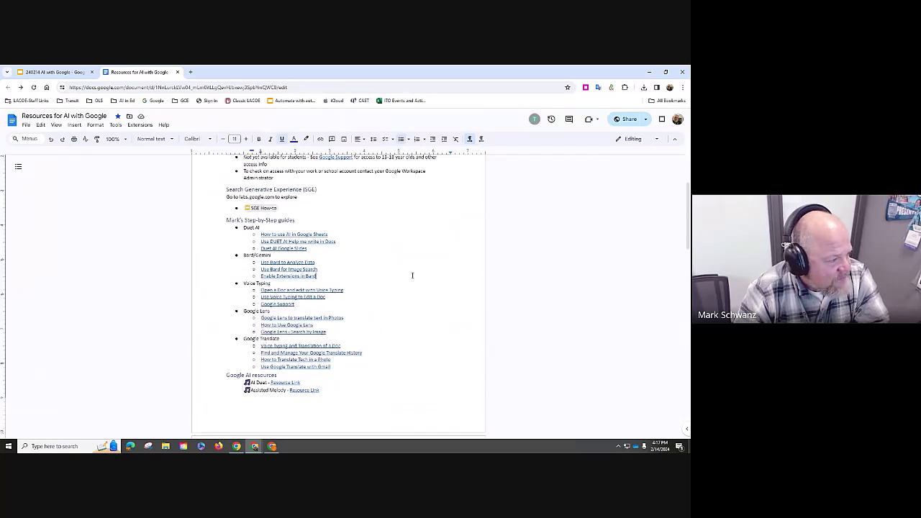
pyautogui.scroll(-1, 374, 296)
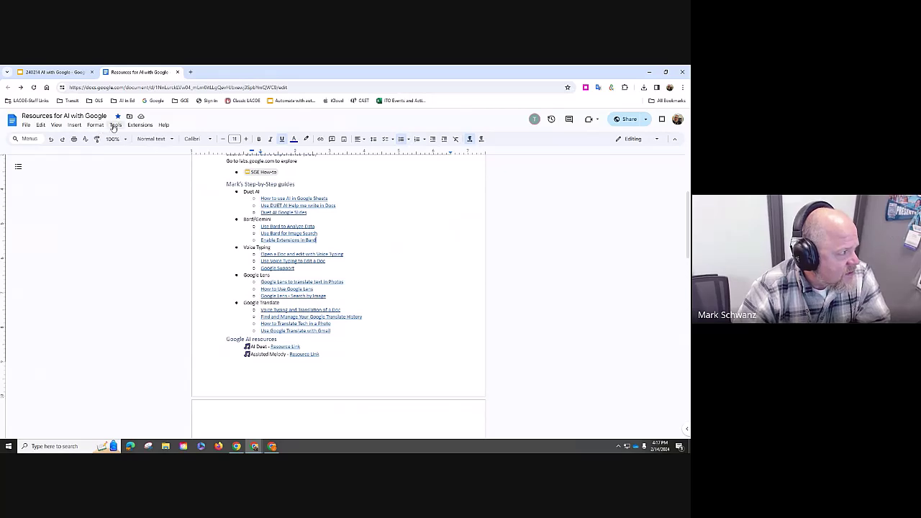
# - Turn on Voice typing and allow microphone access to start dictating
pyautogui.click(115, 126)
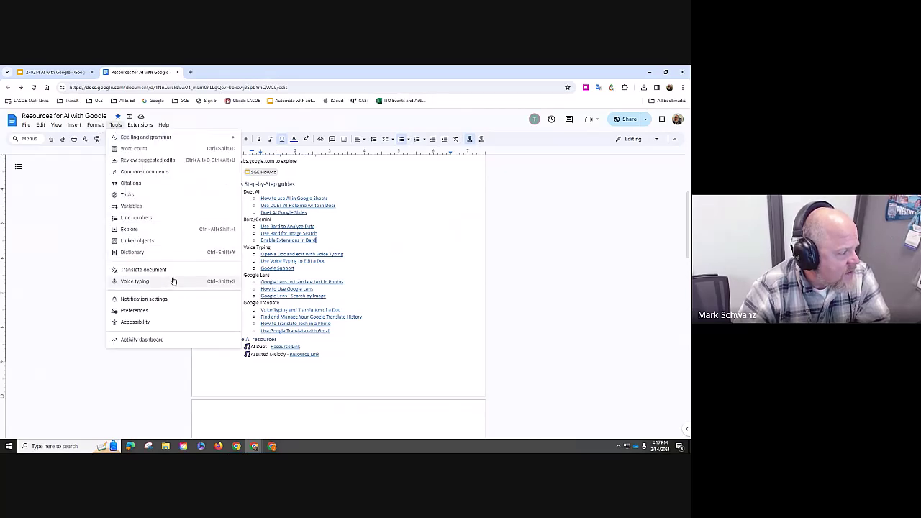
pyautogui.click(171, 280)
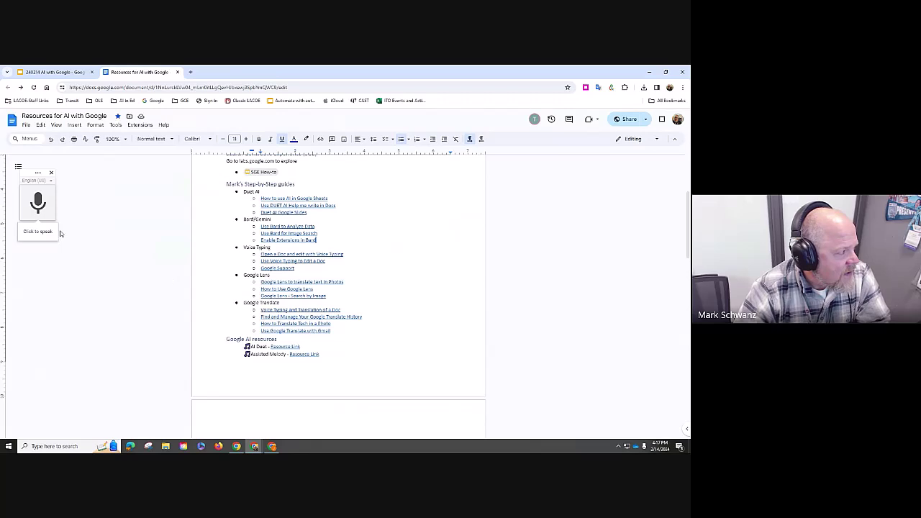
pyautogui.click(43, 213)
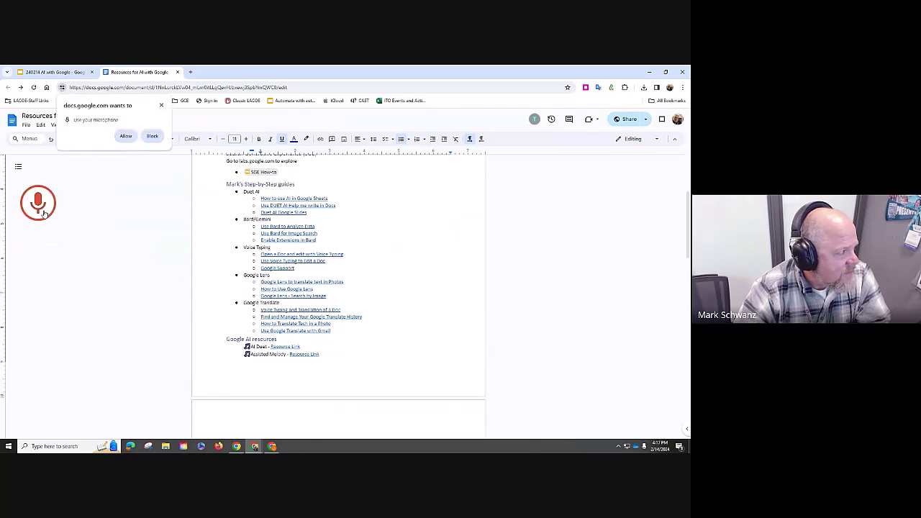
pyautogui.click(129, 136)
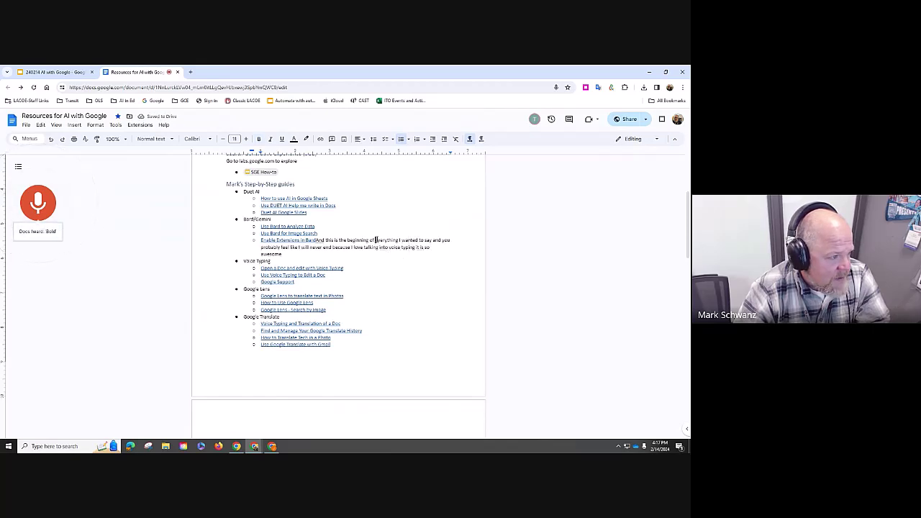
# - Stop dictation and delete the dictated test passage
pyautogui.doubleClick(378, 241)
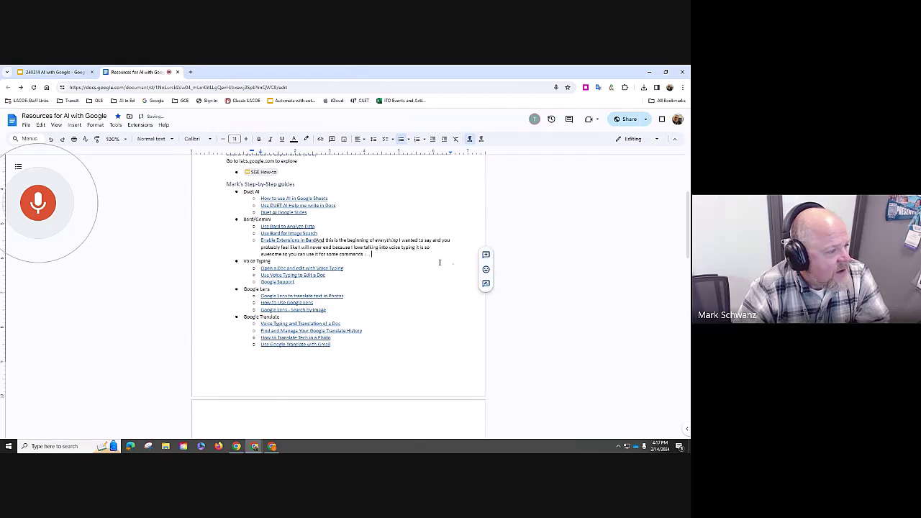
pyautogui.click(382, 252)
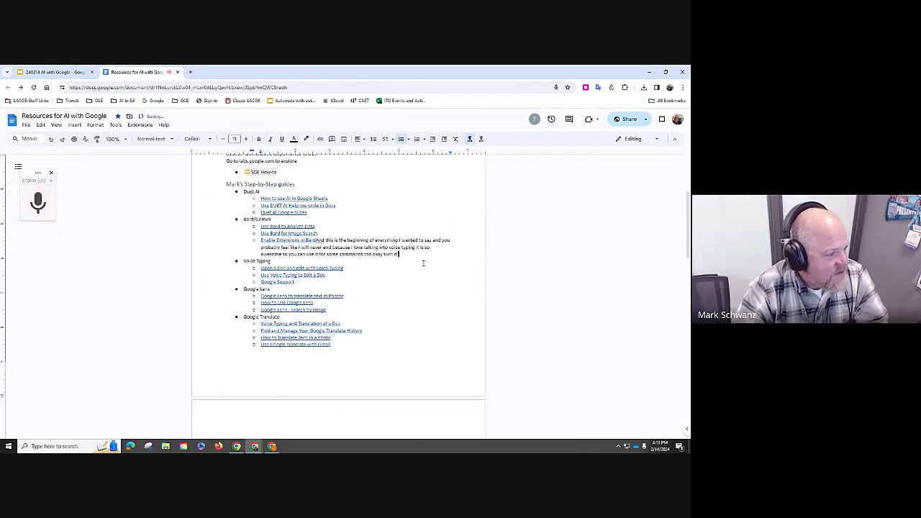
pyautogui.moveTo(398, 254); pyautogui.dragTo(317, 242)
pyautogui.press('Delete')
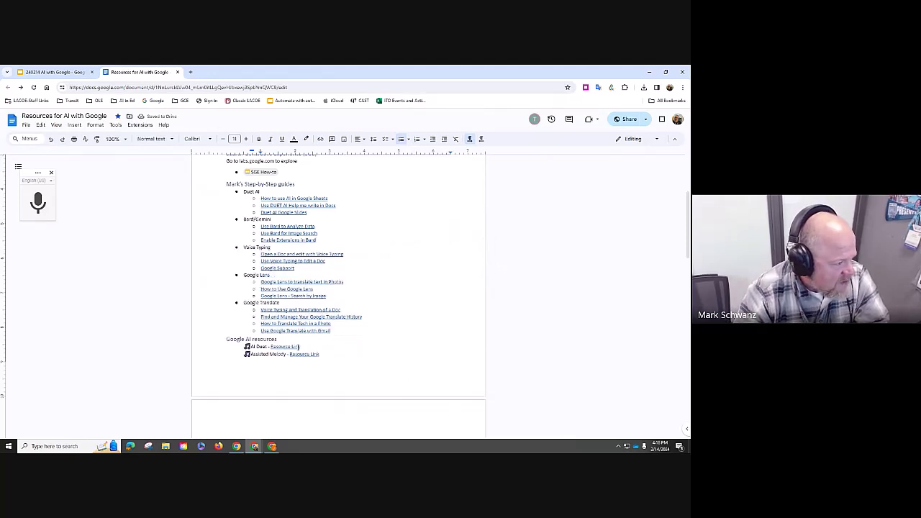
# - Rename the MusicLM resource entry to MusicFX and open its Resource Link in a new tab
pyautogui.scroll(-2, 334, 338)
pyautogui.scroll(-4, 334, 337)
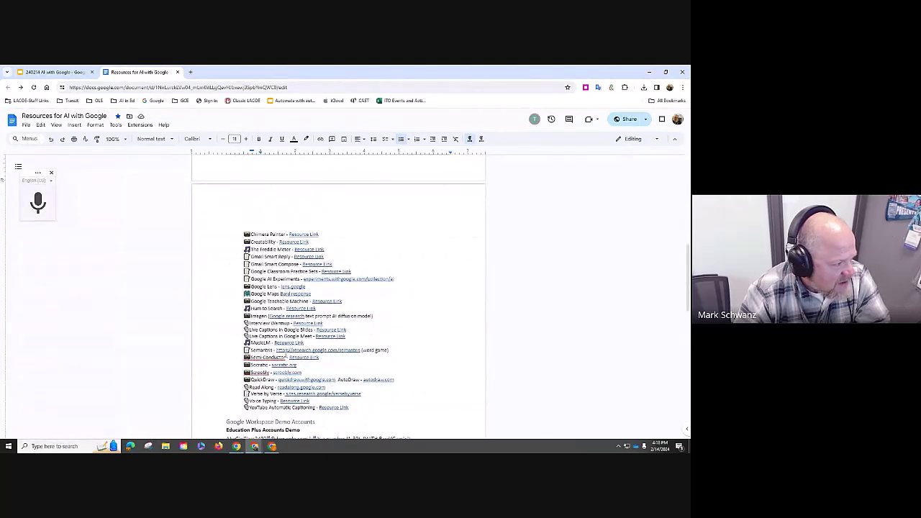
pyautogui.scroll(-1, 383, 379)
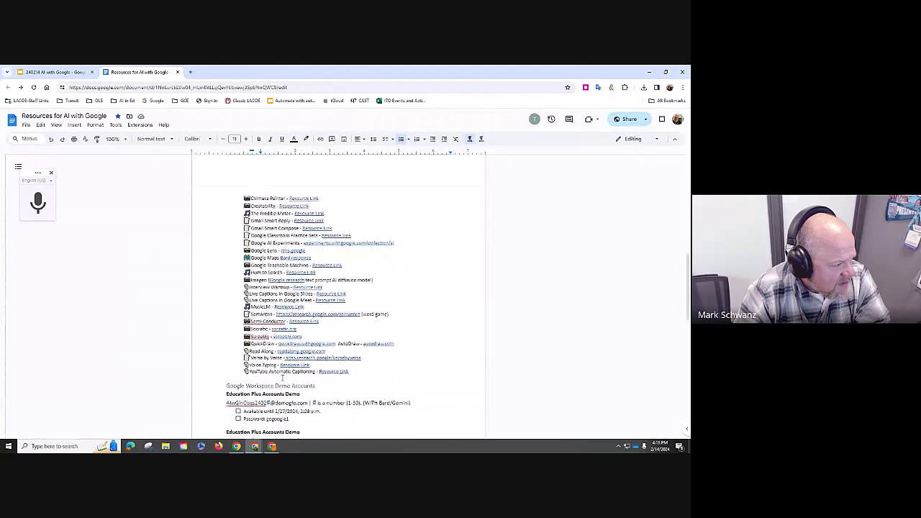
pyautogui.click(383, 377)
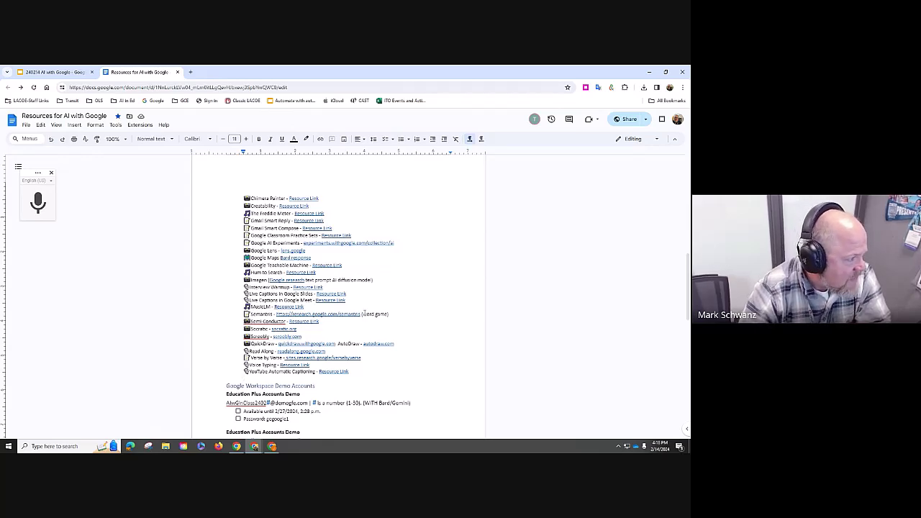
pyautogui.scroll(-3, 365, 313)
pyautogui.scroll(2, 365, 311)
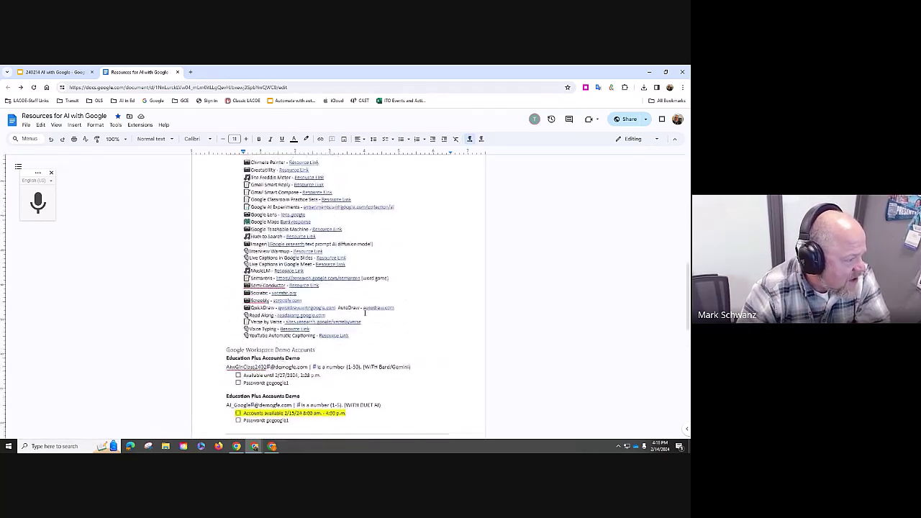
pyautogui.scroll(2, 386, 349)
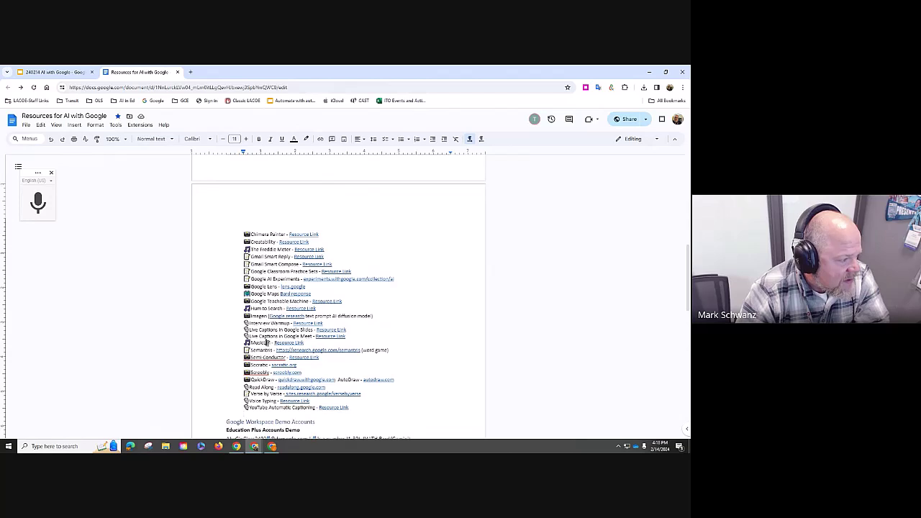
pyautogui.click(280, 333)
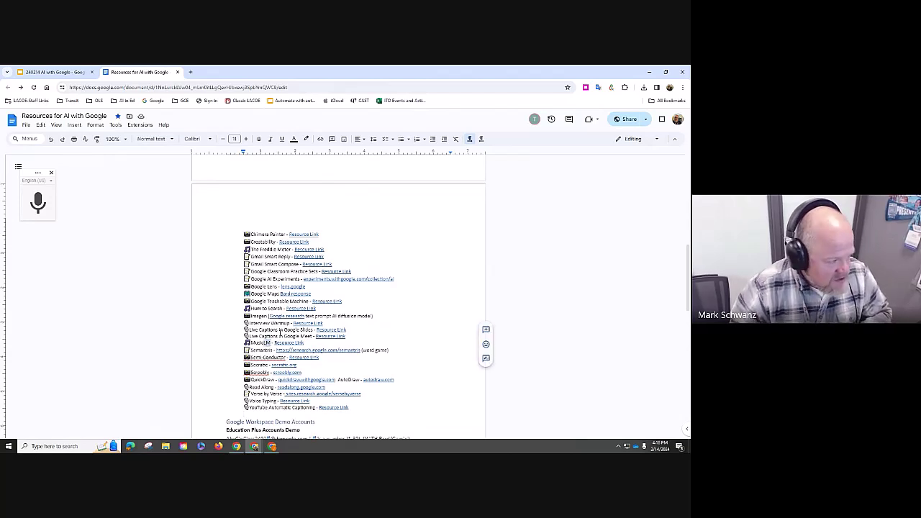
pyautogui.press('Delete')
pyautogui.press('Delete')
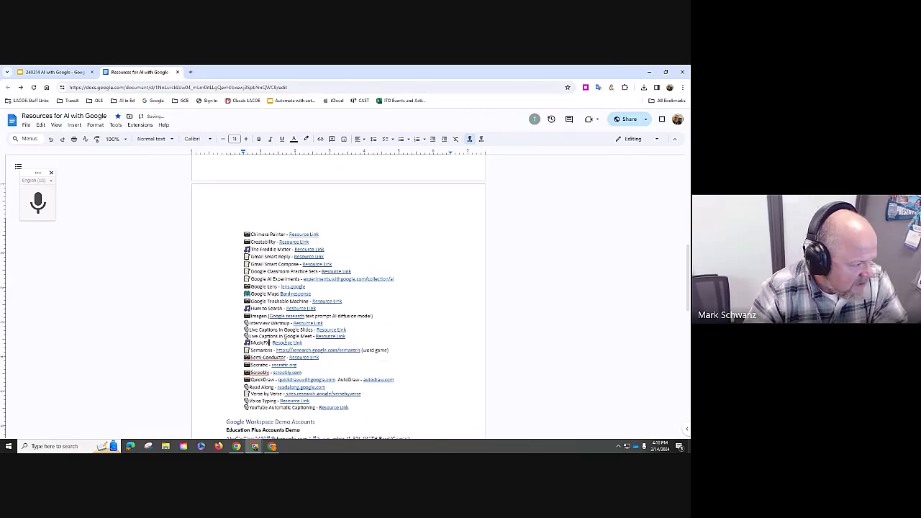
pyautogui.click(282, 343)
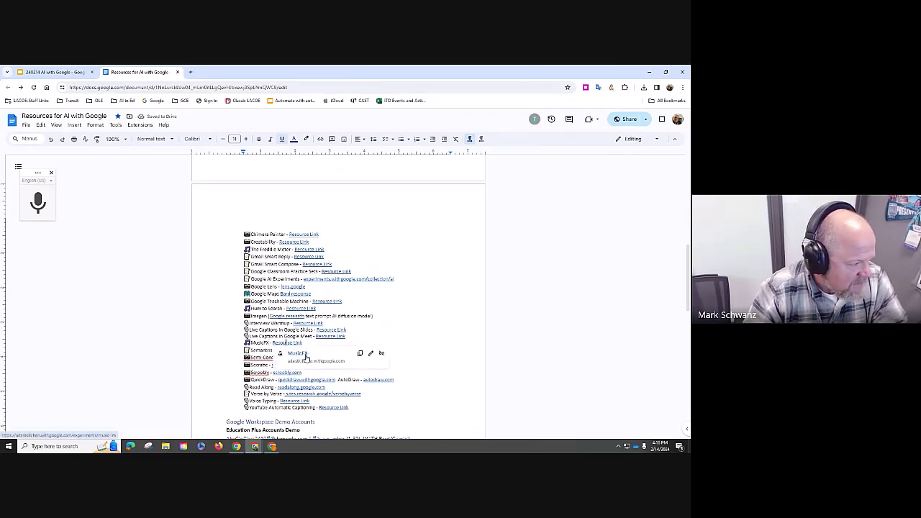
pyautogui.click(305, 358)
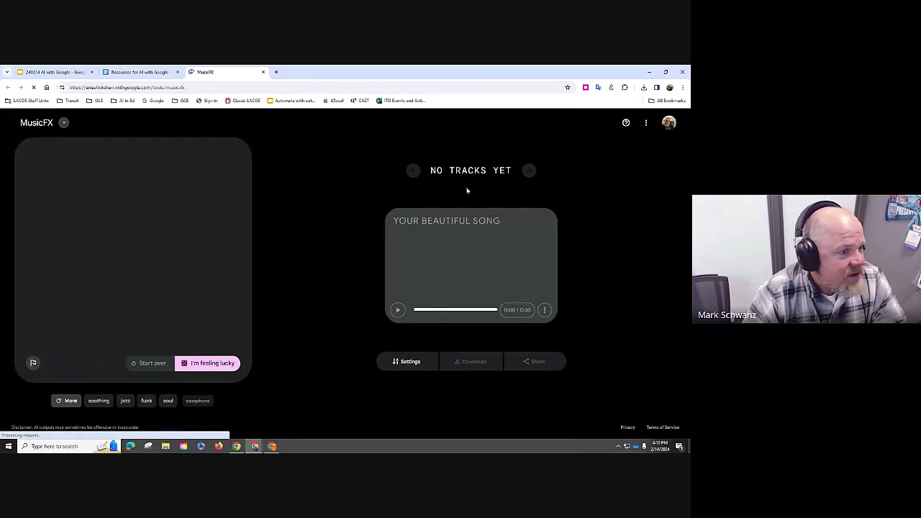
# - Generate tracks for 'An energetic play off song, rock and indie feel.' and open track 1's share page
pyautogui.click(152, 169)
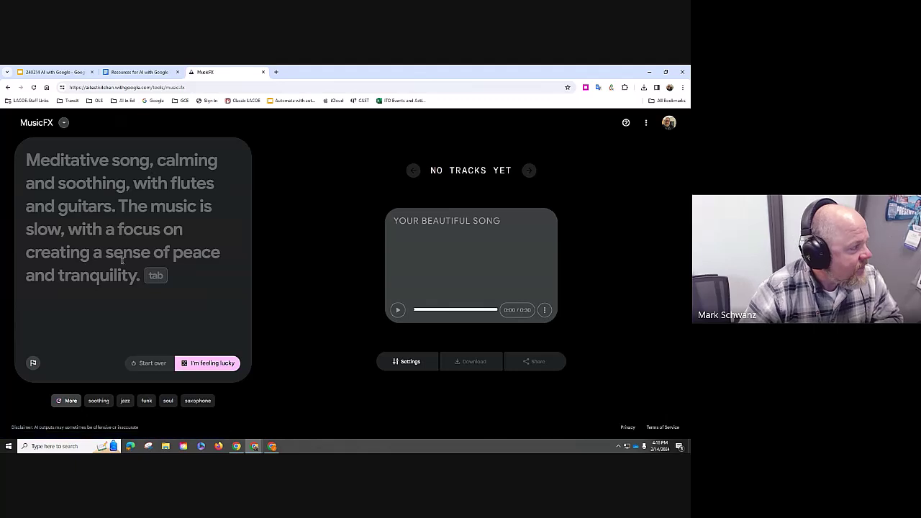
pyautogui.write('A')
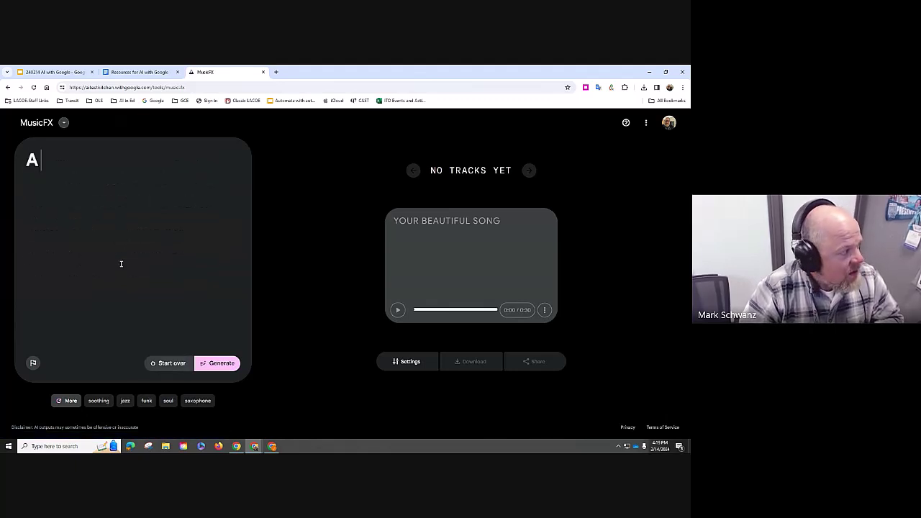
pyautogui.write('n e')
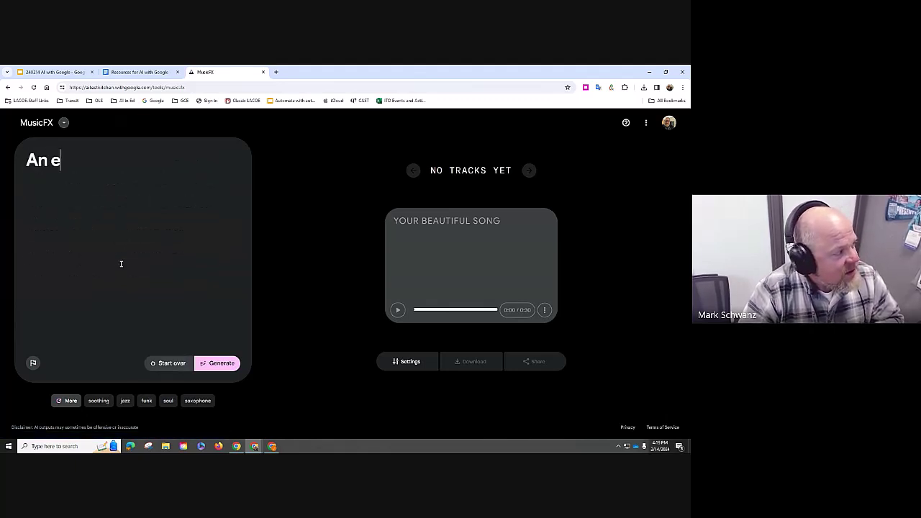
pyautogui.write('nergetic pl')
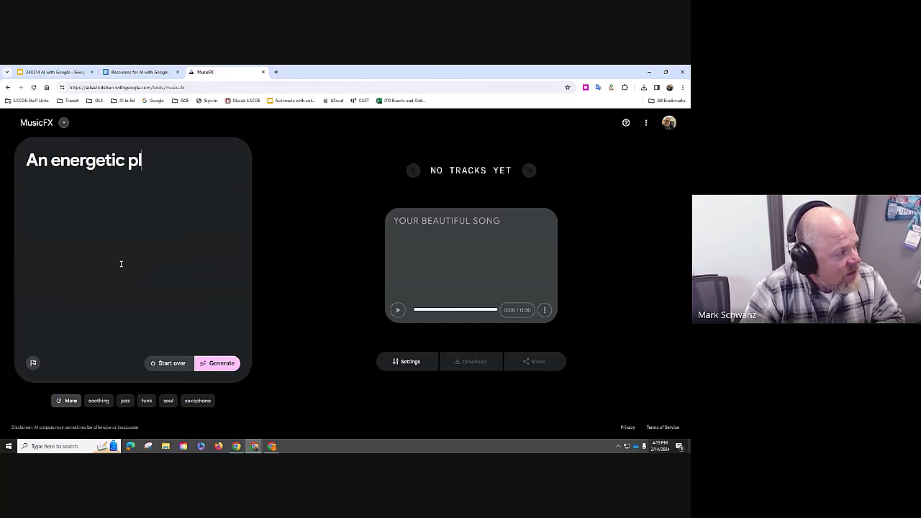
pyautogui.write('ay off song')
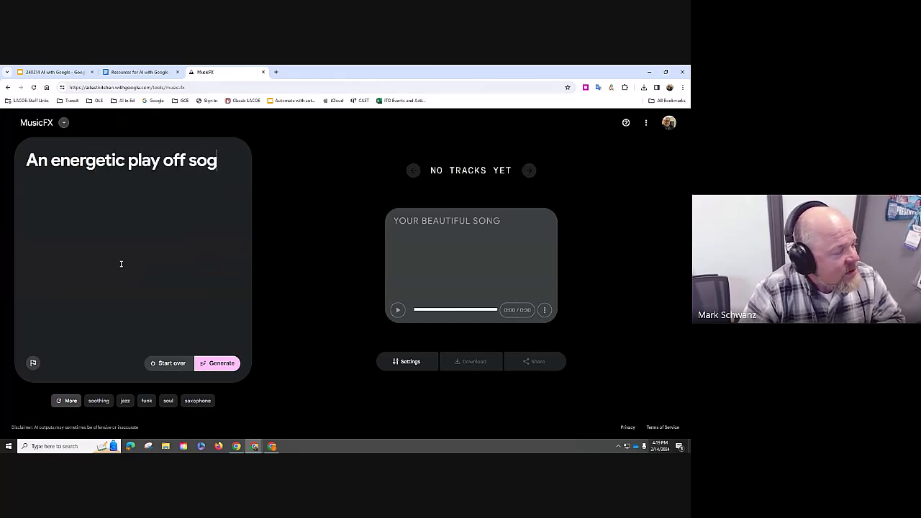
pyautogui.press('BackSpace')
pyautogui.write('ng, ro')
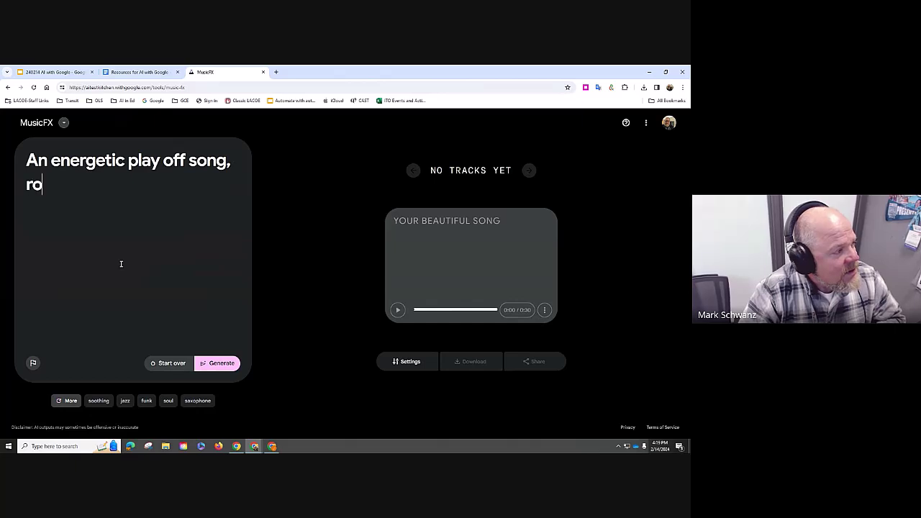
pyautogui.write('ck and ')
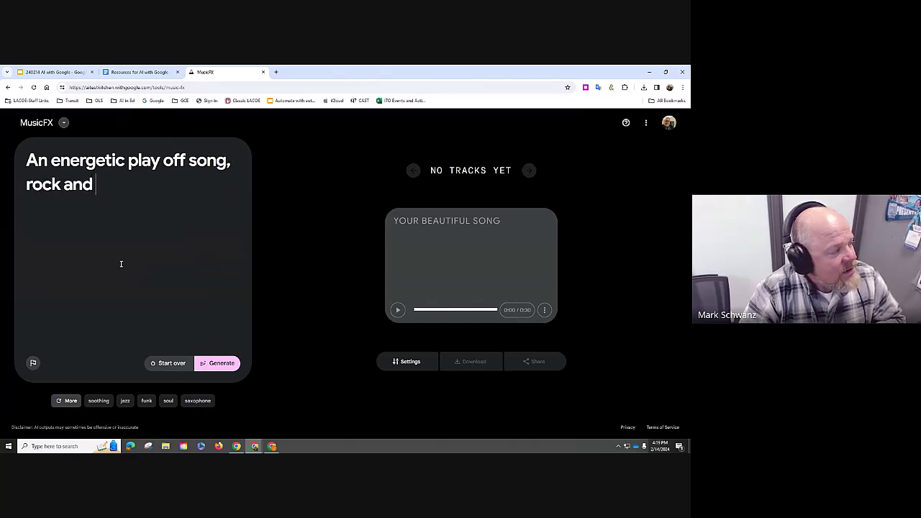
pyautogui.write('indi')
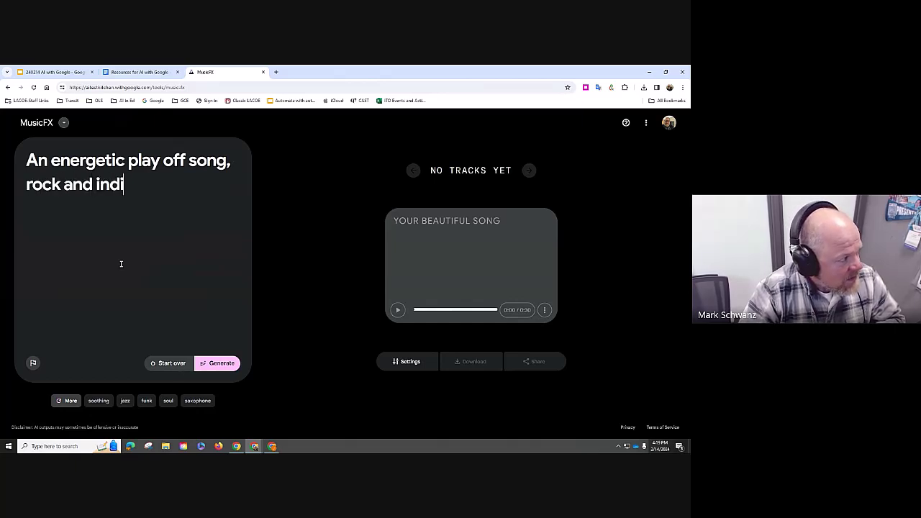
pyautogui.write('e feel')
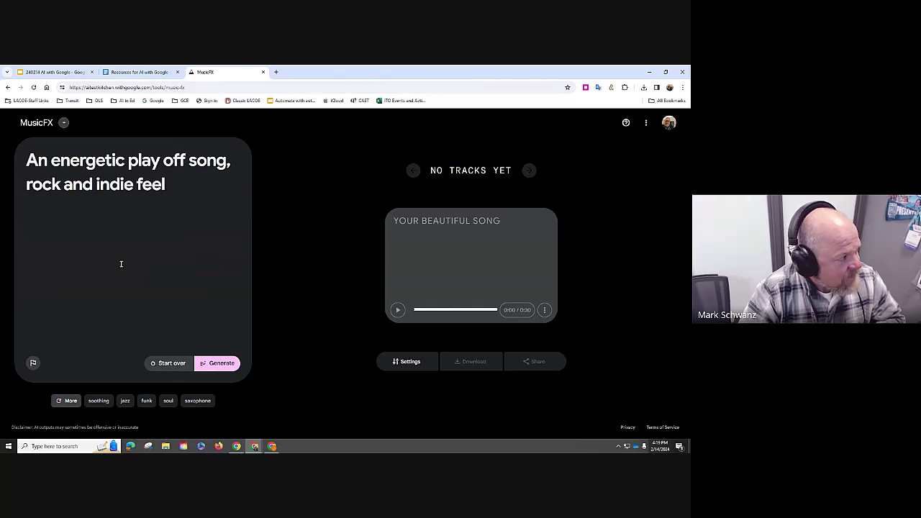
pyautogui.write('.')
pyautogui.press('Return')
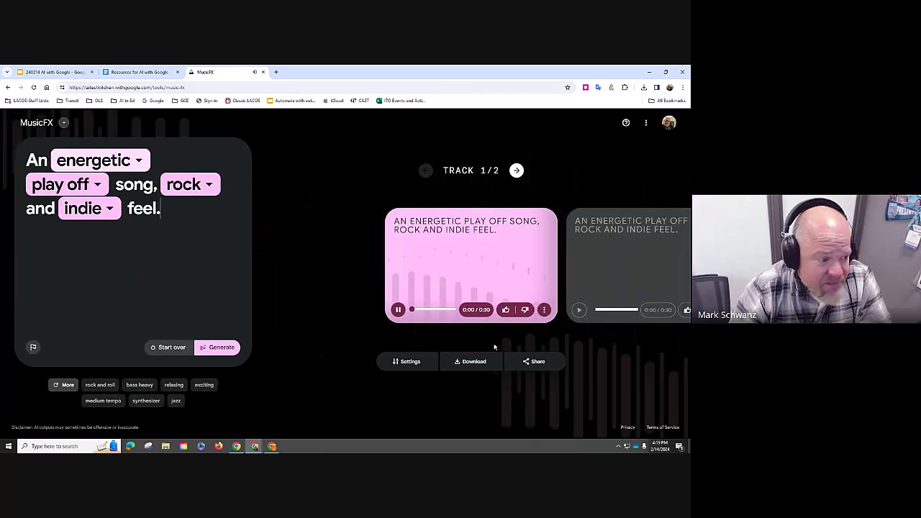
pyautogui.click(398, 309)
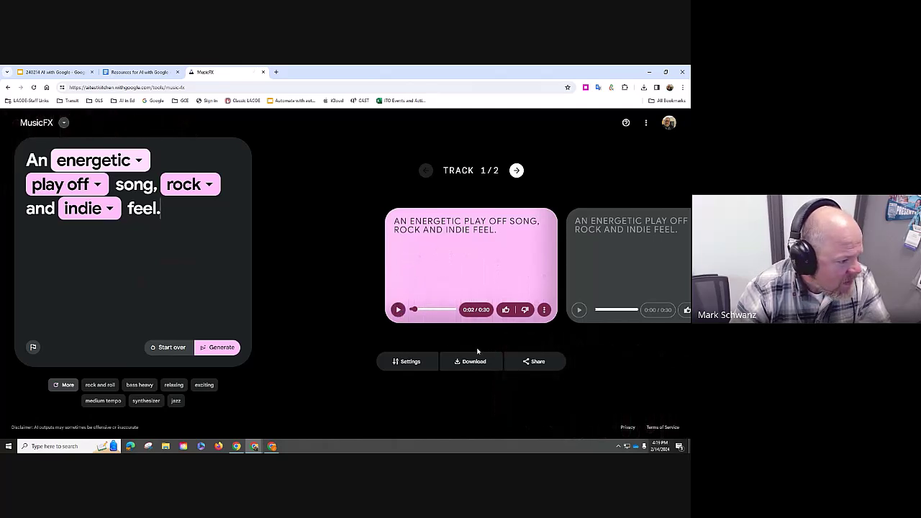
pyautogui.click(536, 363)
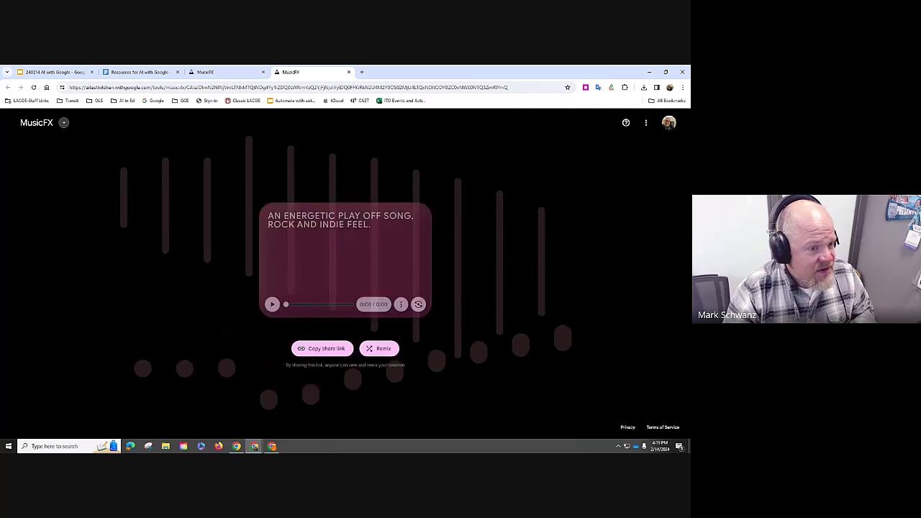
# - Copy the play-off track's share link and return to the Resources for AI with Google tab
pyautogui.click(323, 348)
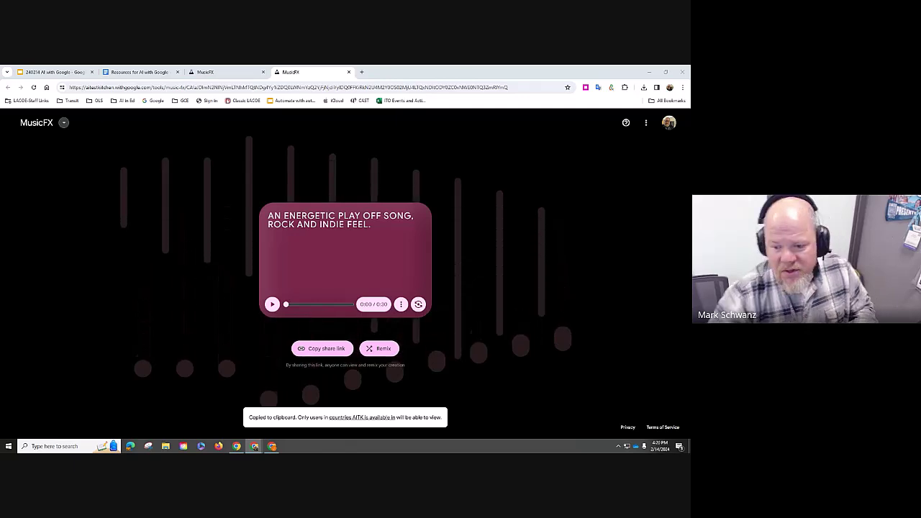
pyautogui.click(170, 72)
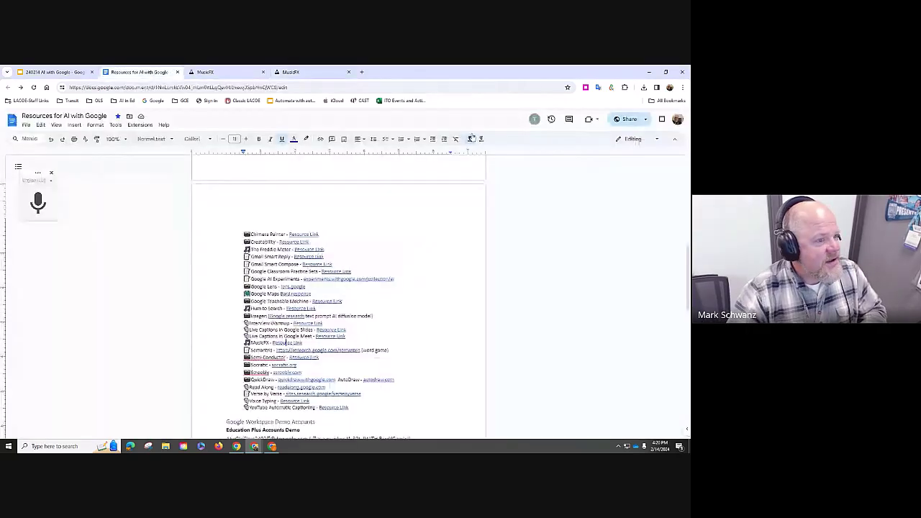
# - Copy the Resources document's view link twice through Share, then switch to the workshop slides
pyautogui.click(617, 121)
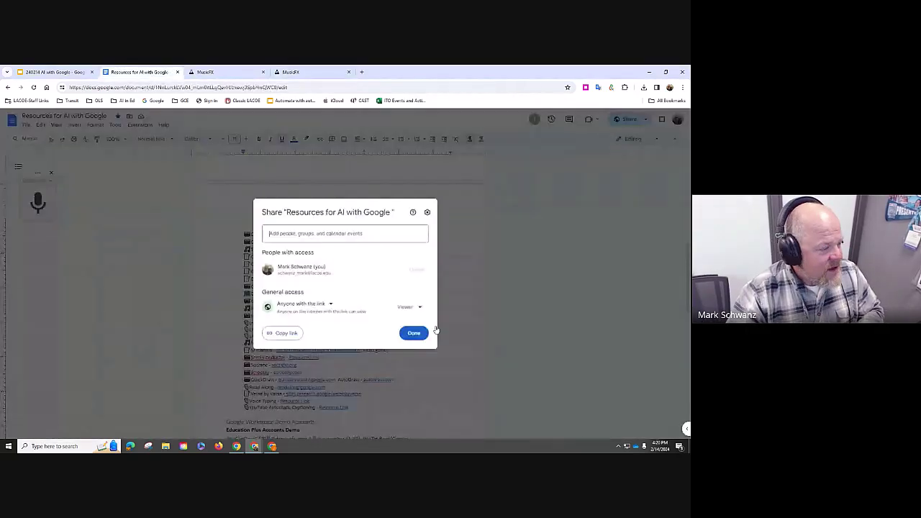
pyautogui.click(283, 333)
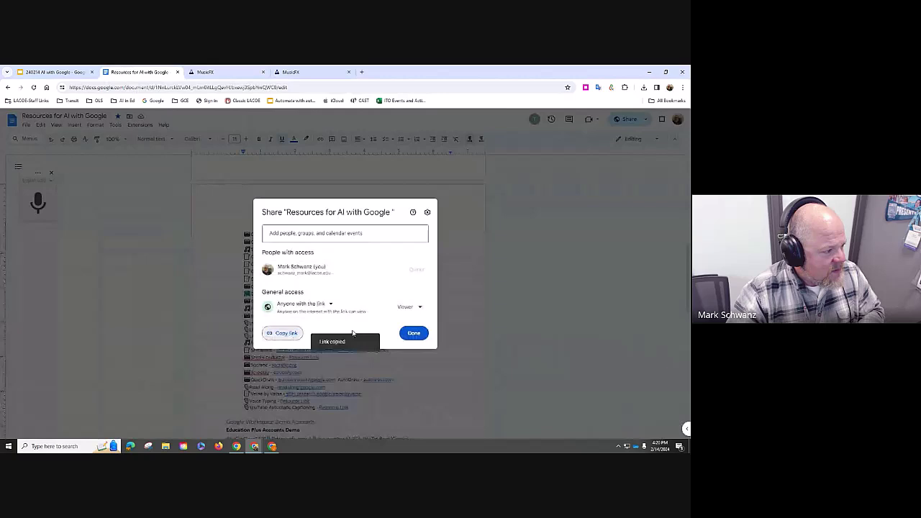
pyautogui.click(414, 333)
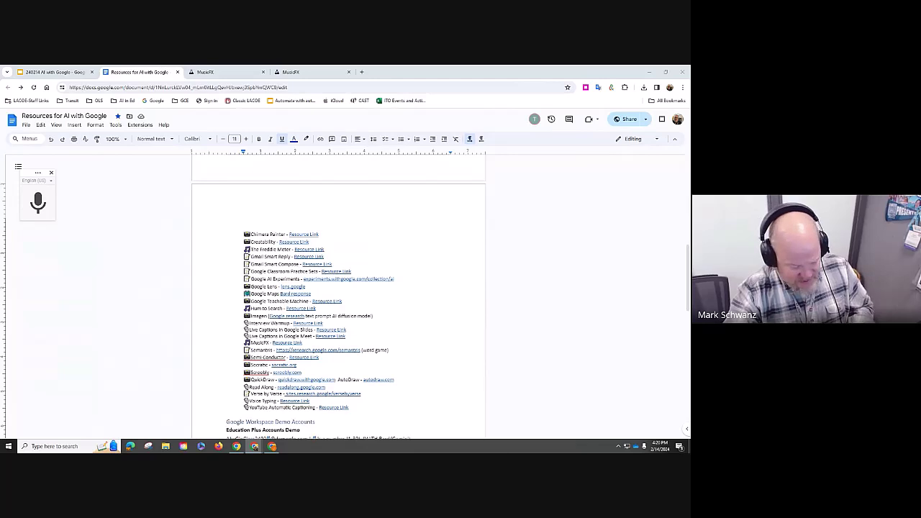
pyautogui.click(628, 119)
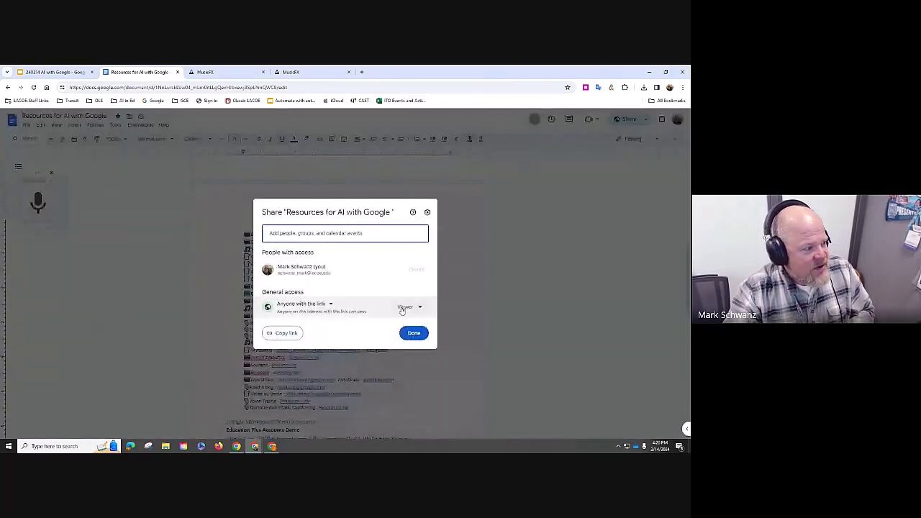
pyautogui.click(287, 334)
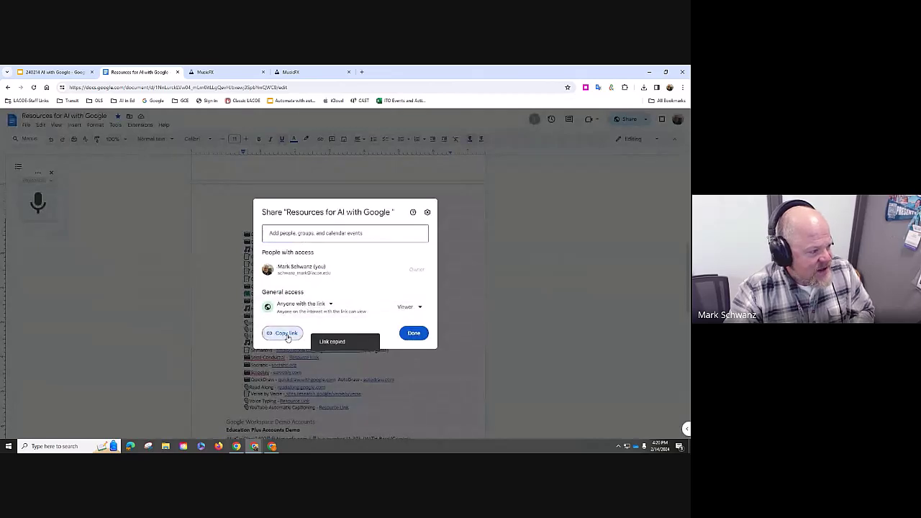
pyautogui.click(415, 333)
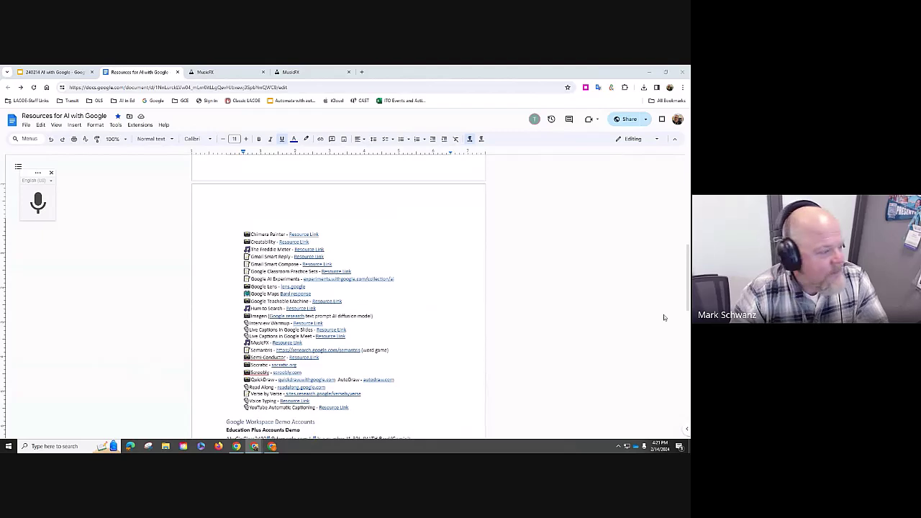
pyautogui.click(37, 73)
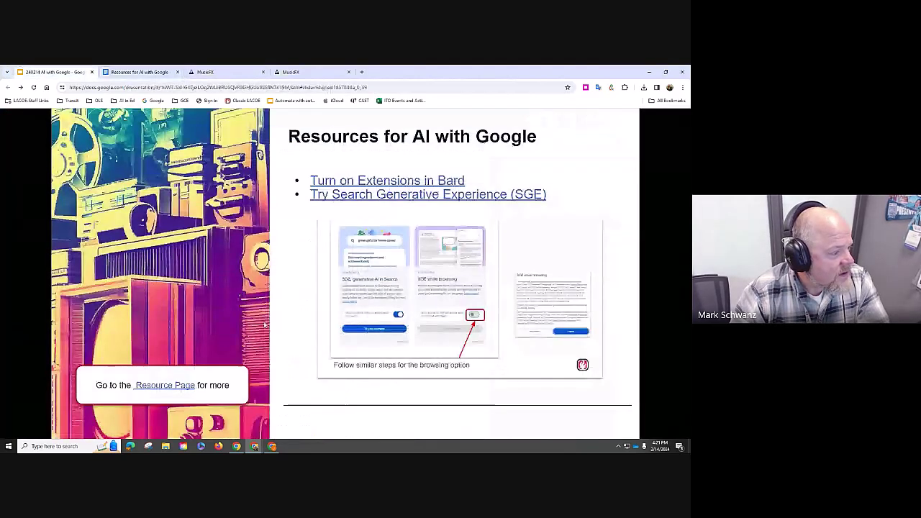
# - Advance to the Thank you / Questions? slide and cancel the accidental save of the evaluation link
pyautogui.click(334, 426)
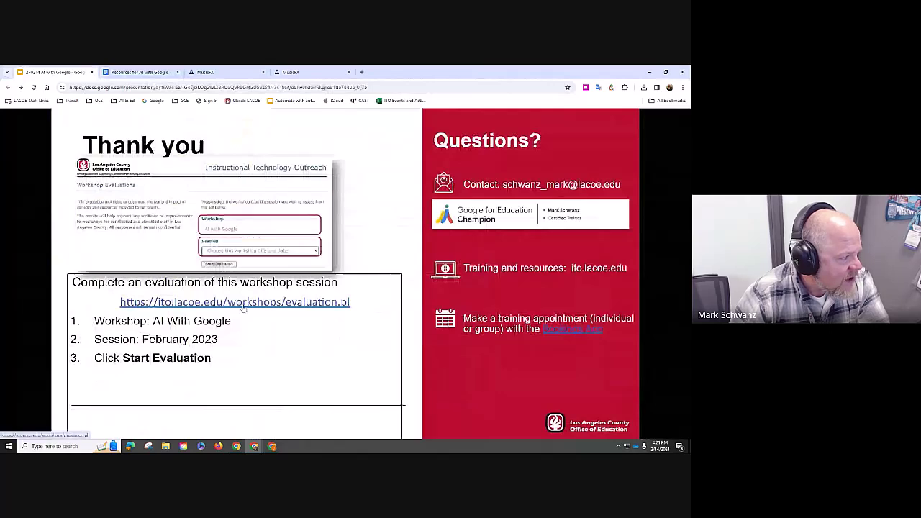
pyautogui.rightClick(240, 307)
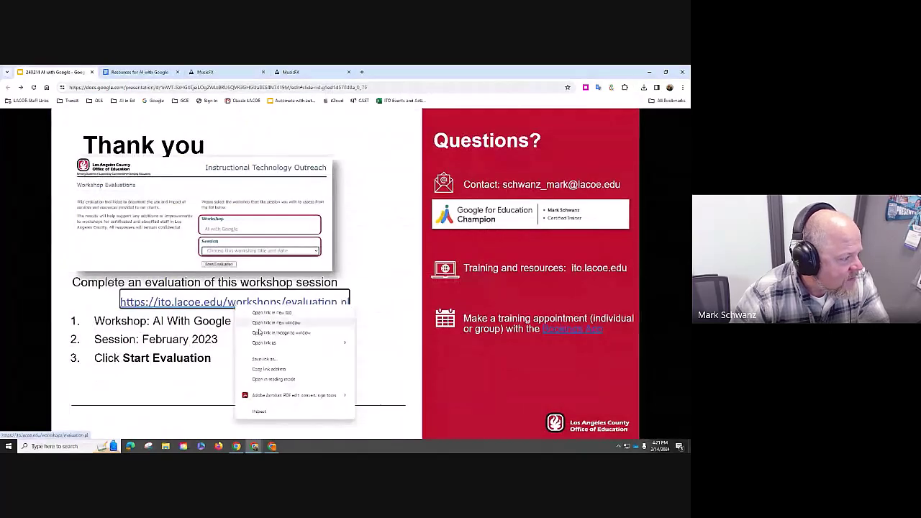
pyautogui.click(263, 358)
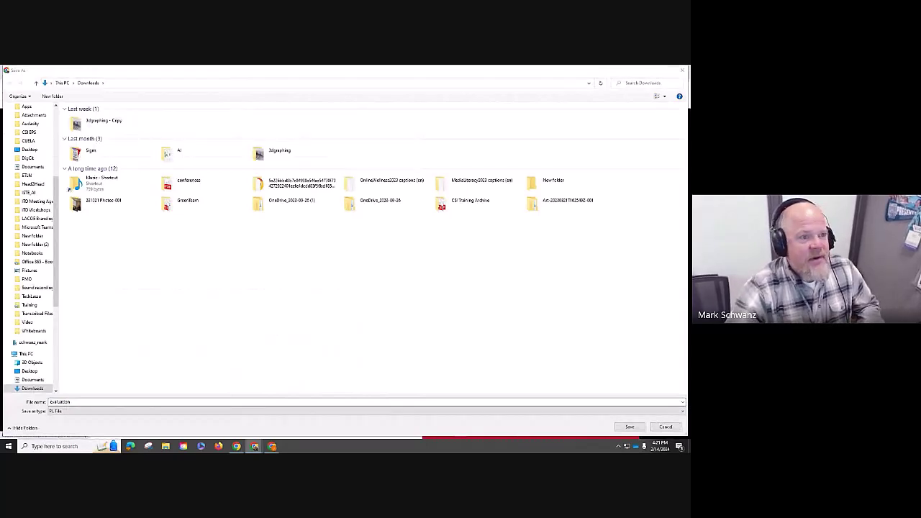
pyautogui.click(683, 74)
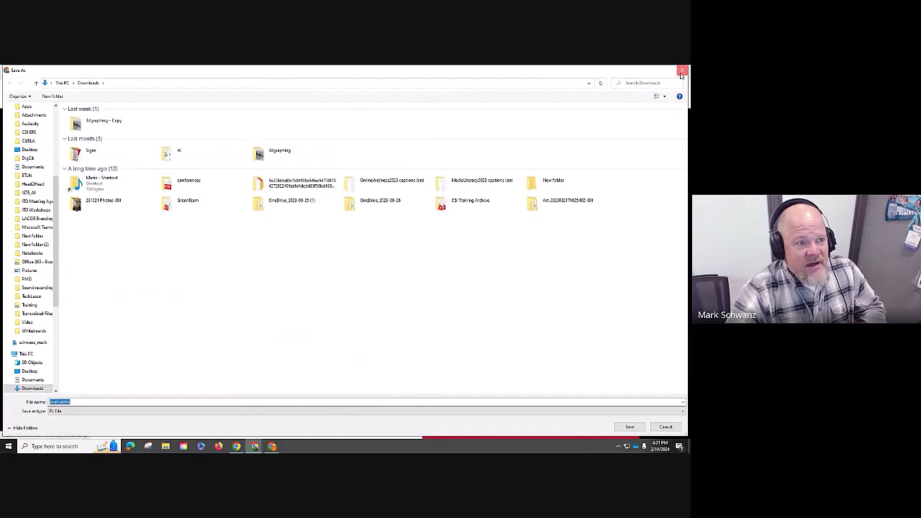
pyautogui.click(682, 72)
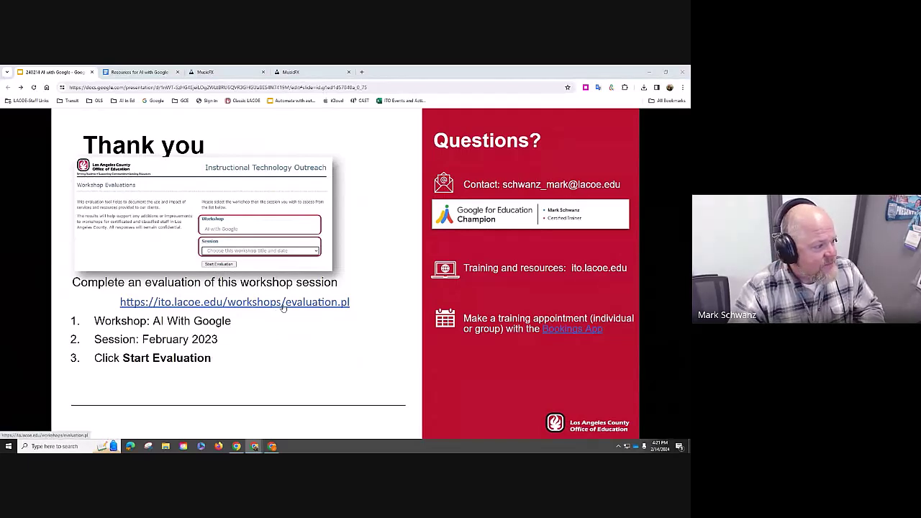
# - Open the evaluation form and select workshop 'AI with Google', session 'February 14, 2024'
pyautogui.click(282, 302)
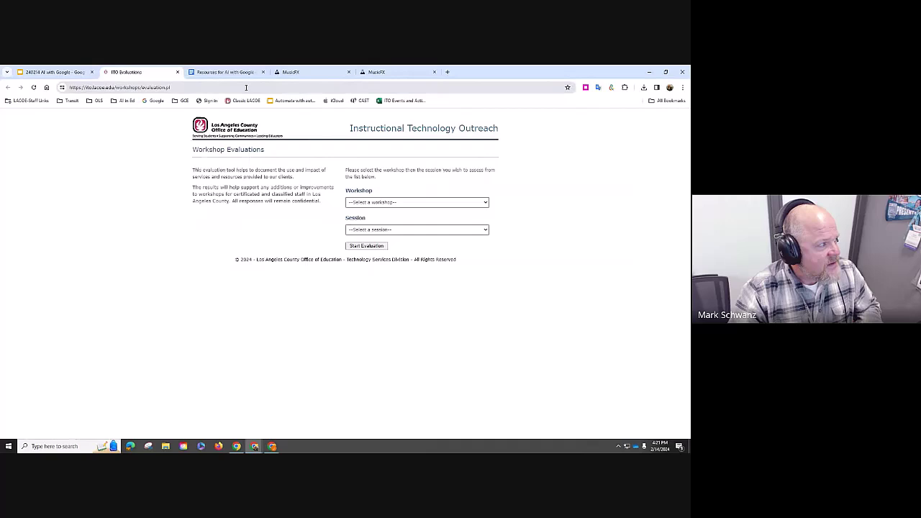
pyautogui.click(246, 87)
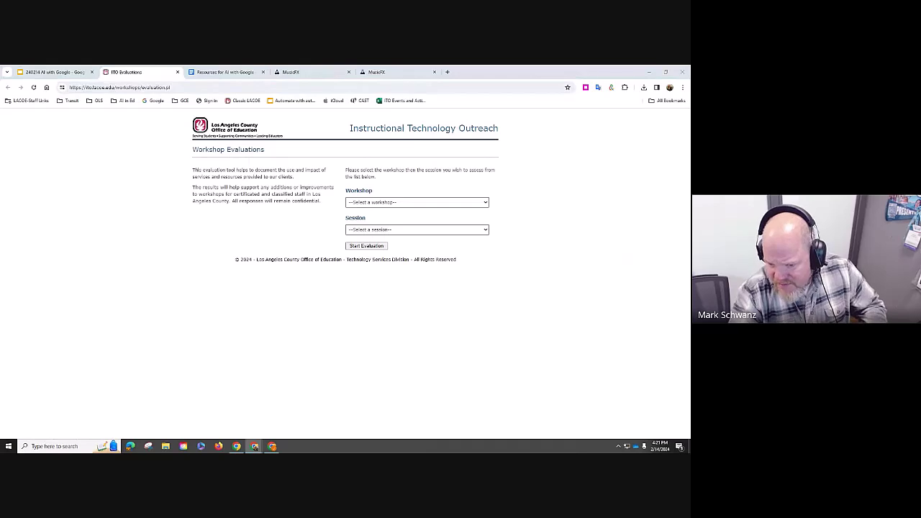
pyautogui.click(415, 204)
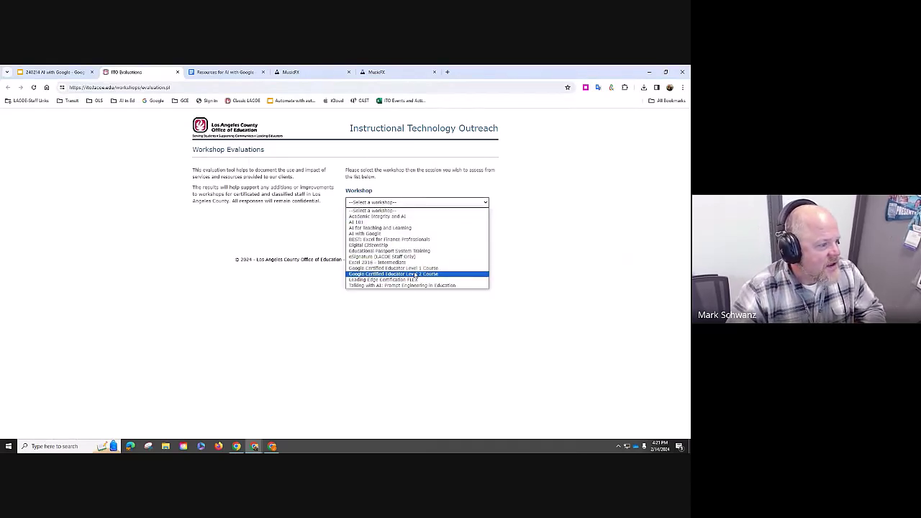
pyautogui.click(412, 233)
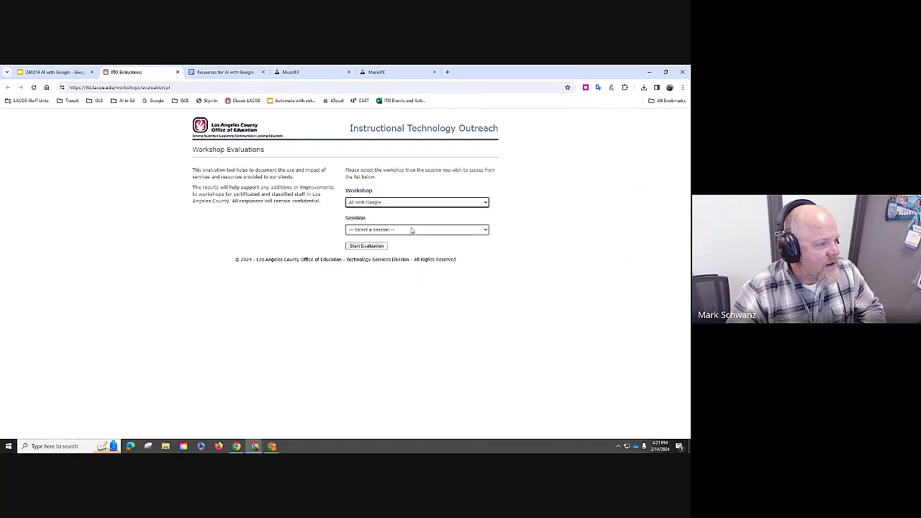
pyautogui.click(412, 230)
pyautogui.click(409, 242)
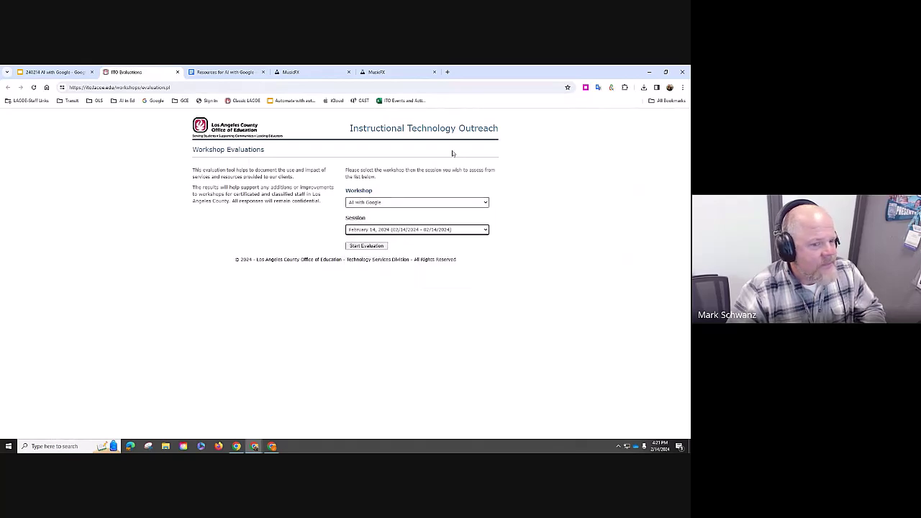
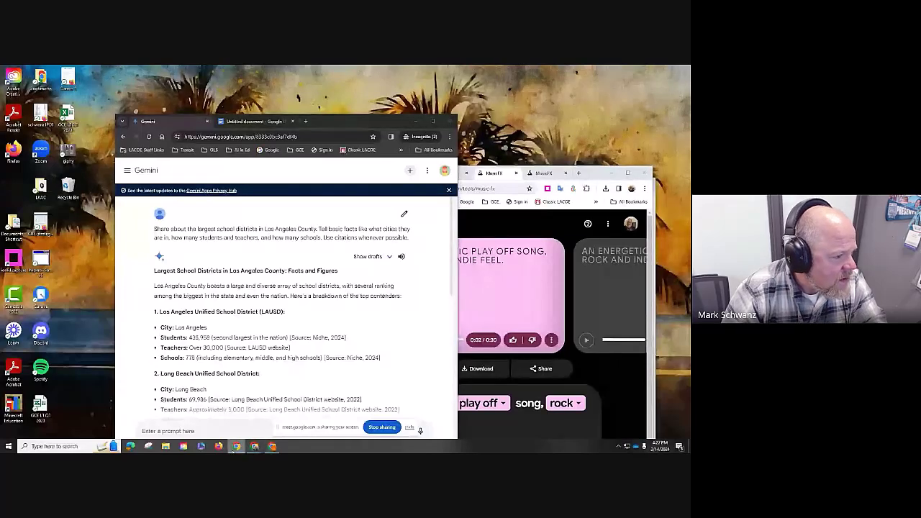
# - Leave the Gemini answer and bring up the browser window holding the children's book spreadsheet
pyautogui.click(272, 446)
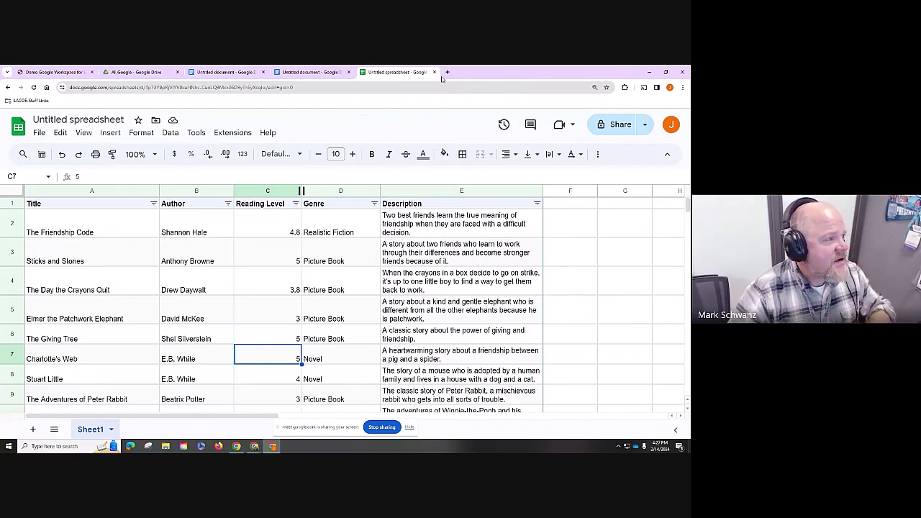
# - Close both Untitled document tabs and return to the Google Drive tab
pyautogui.click(264, 73)
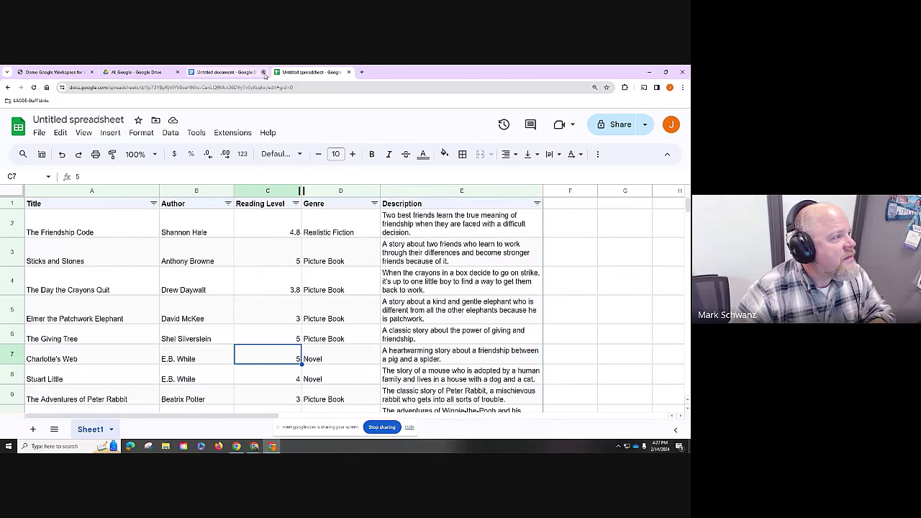
pyautogui.click(263, 73)
pyautogui.click(153, 75)
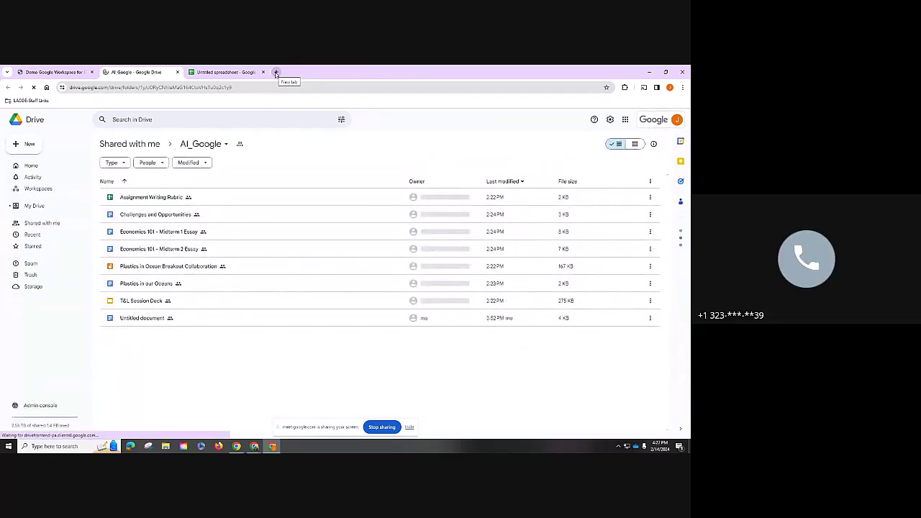
# - Create a new blank presentation with slides.new in a new tab
pyautogui.click(275, 73)
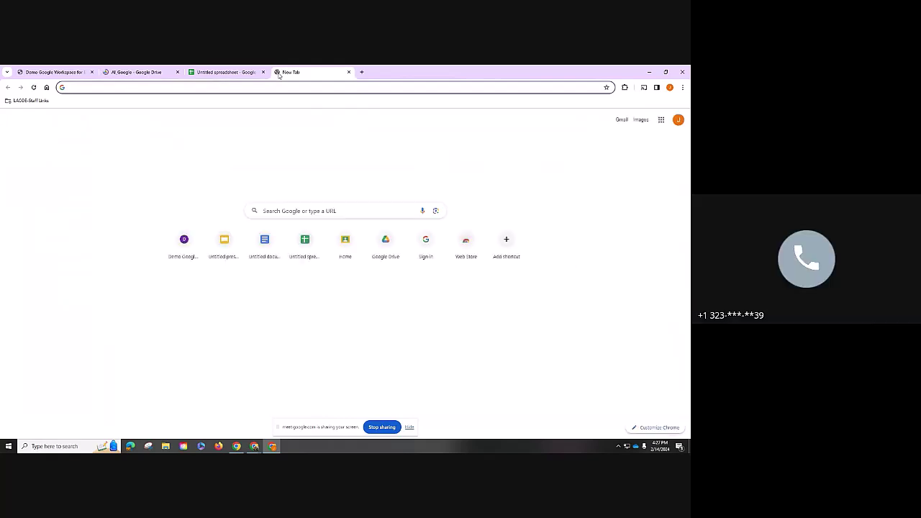
pyautogui.write('slides.new')
pyautogui.press('Return')
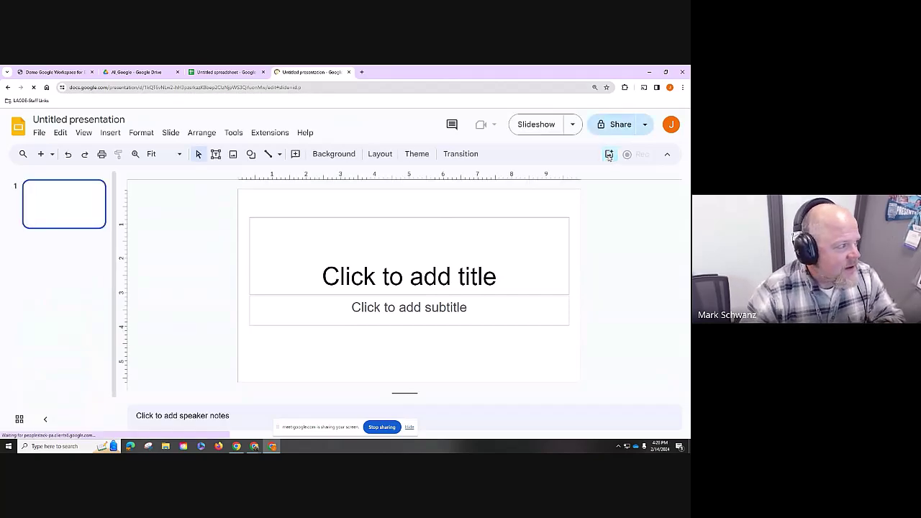
# - Generate Duet AI images for 'students outside a school in downtown los angeles, sunny day, some clouds' and insert the second
pyautogui.click(609, 154)
pyautogui.click(630, 193)
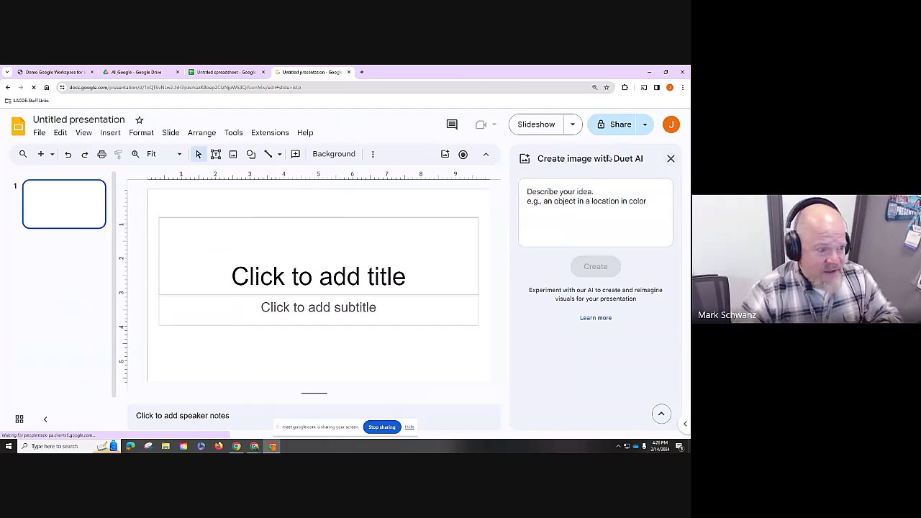
pyautogui.write('a medieval castle floating amongst white and fluffy clouds, bright blue sky')
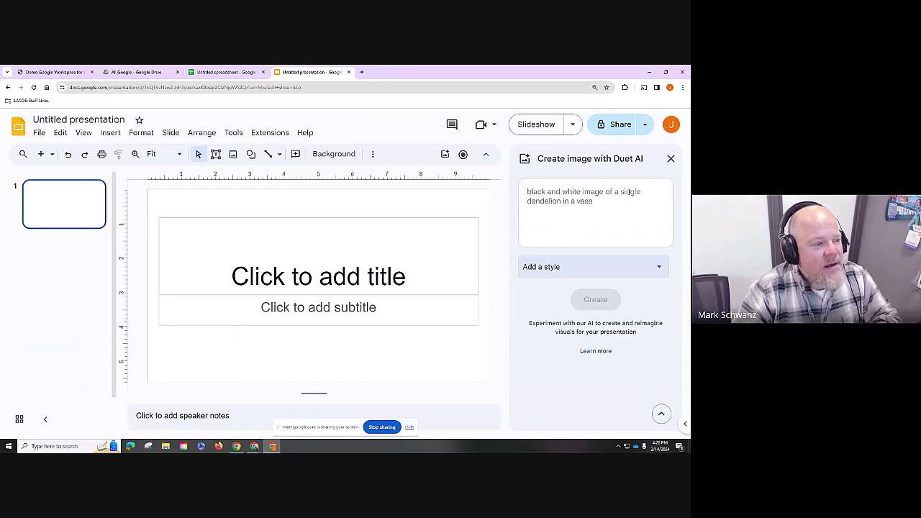
pyautogui.click(629, 191)
pyautogui.write('students')
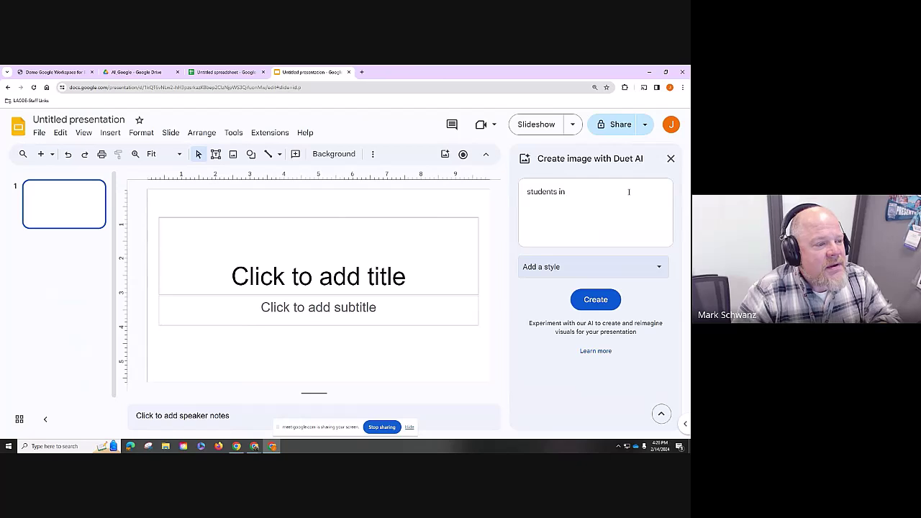
pyautogui.write(' outside a school')
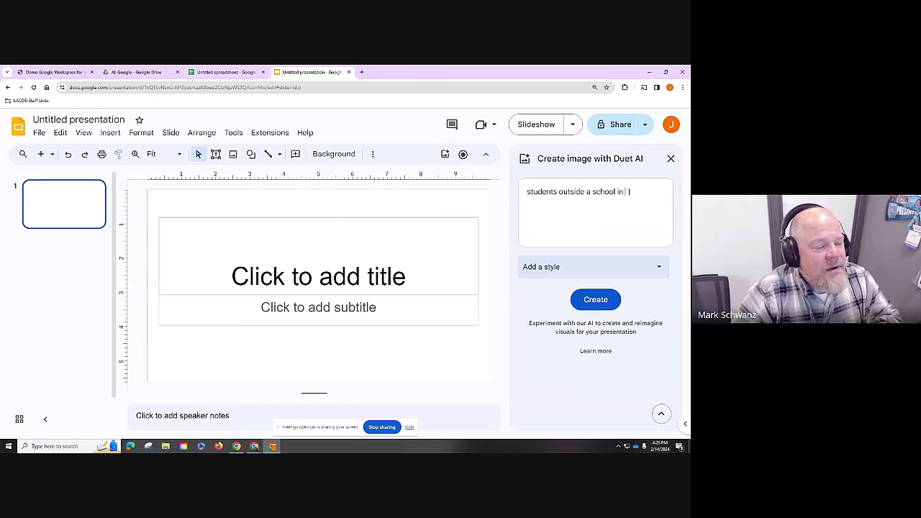
pyautogui.write(' in downtown los')
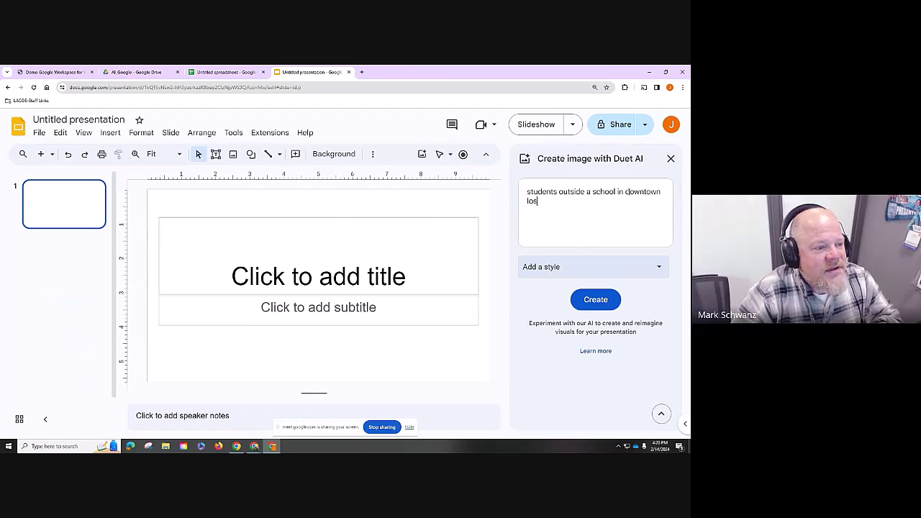
pyautogui.write(' angeles')
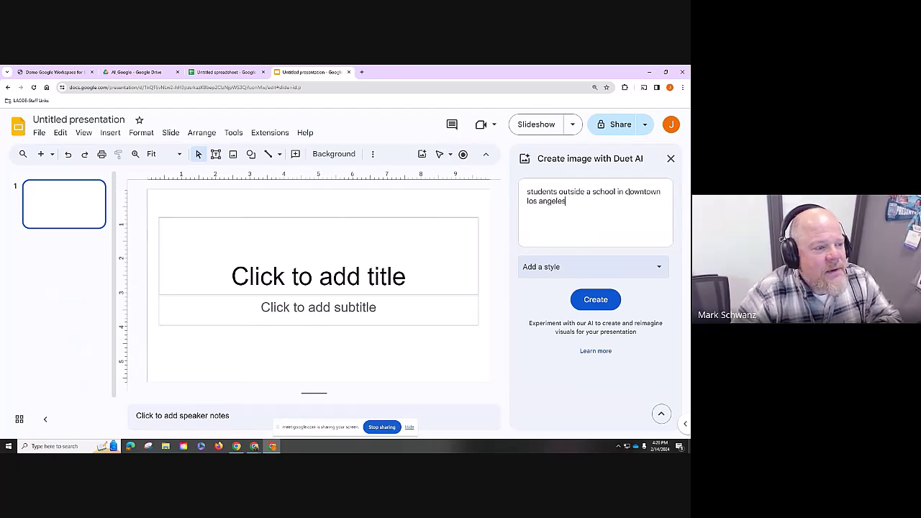
pyautogui.write(', sunny day')
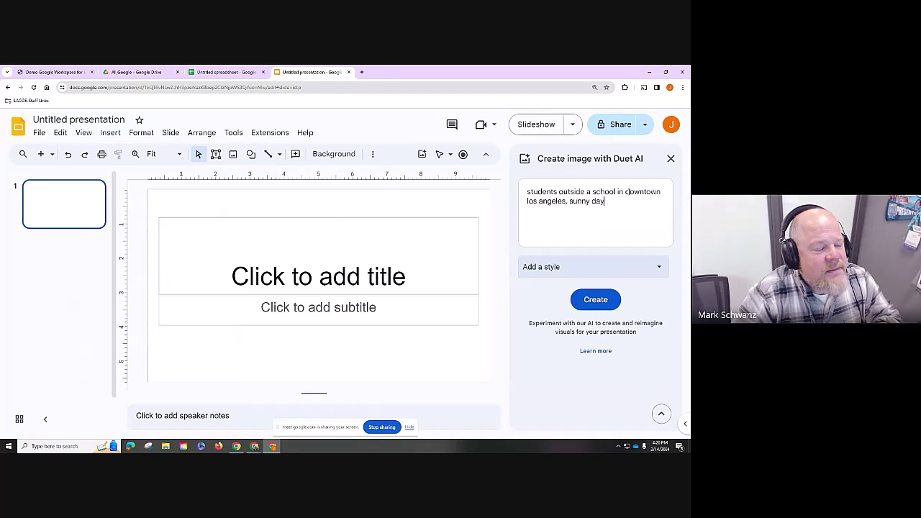
pyautogui.write(', some clo')
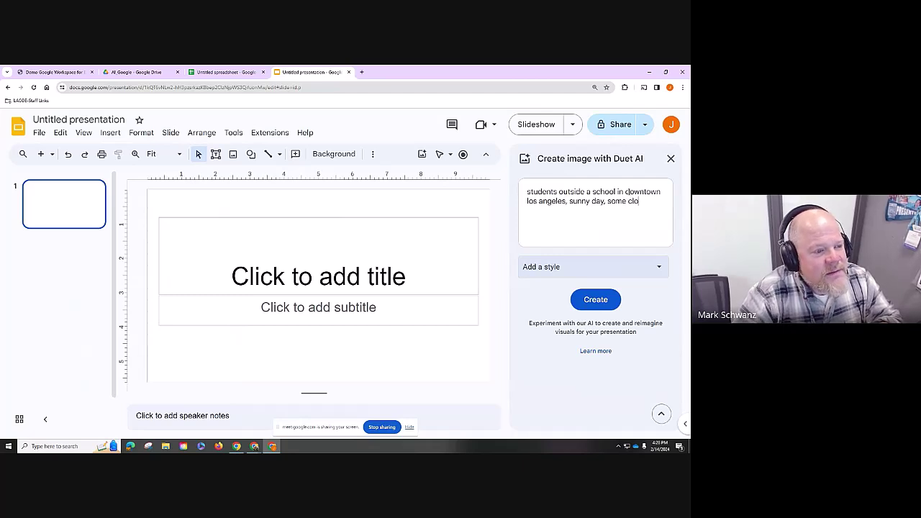
pyautogui.write('uds')
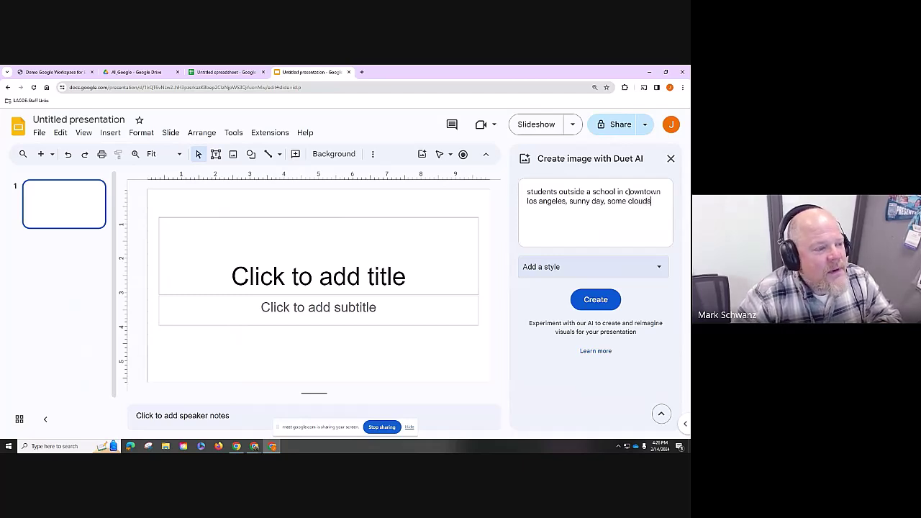
pyautogui.press('Return')
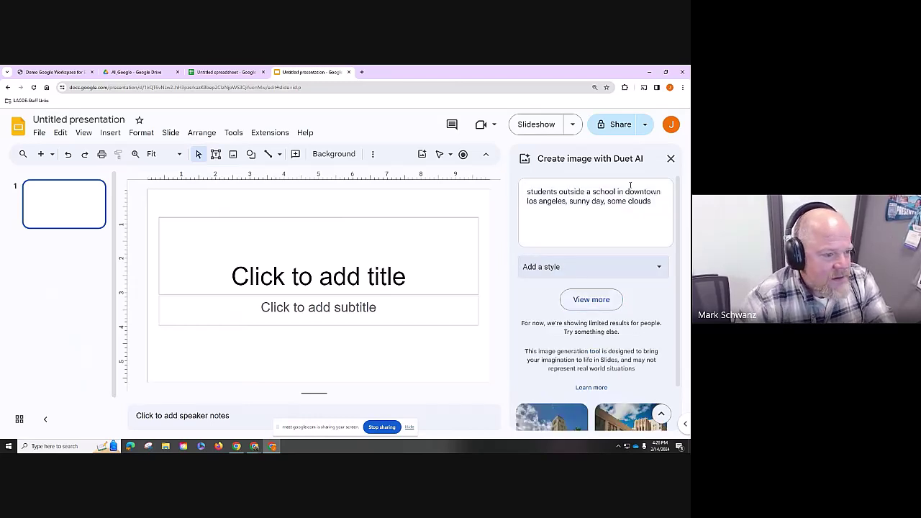
pyautogui.scroll(-2, 654, 295)
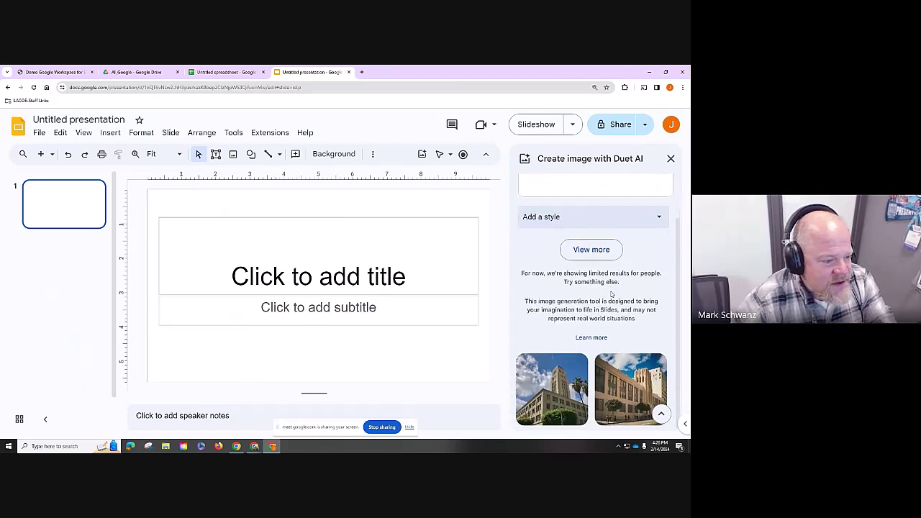
pyautogui.click(633, 373)
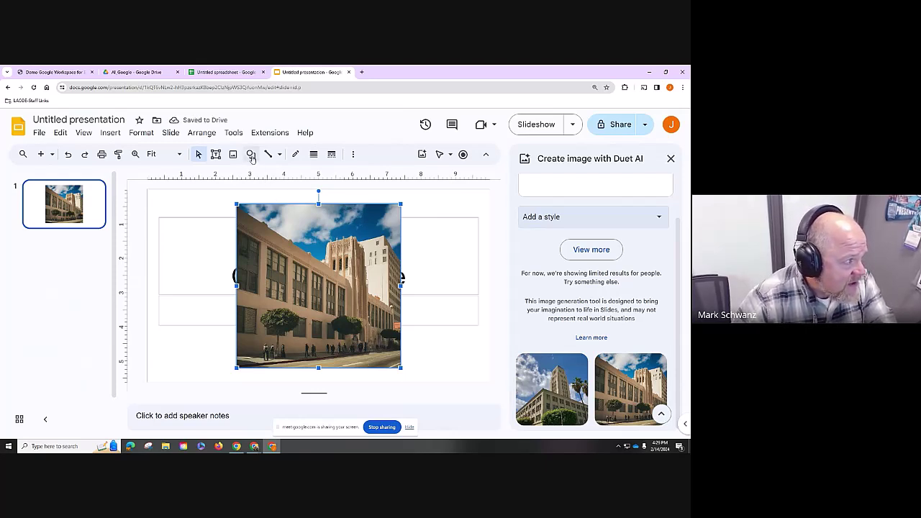
# - Crop the sky off the top of the school image
pyautogui.click(354, 154)
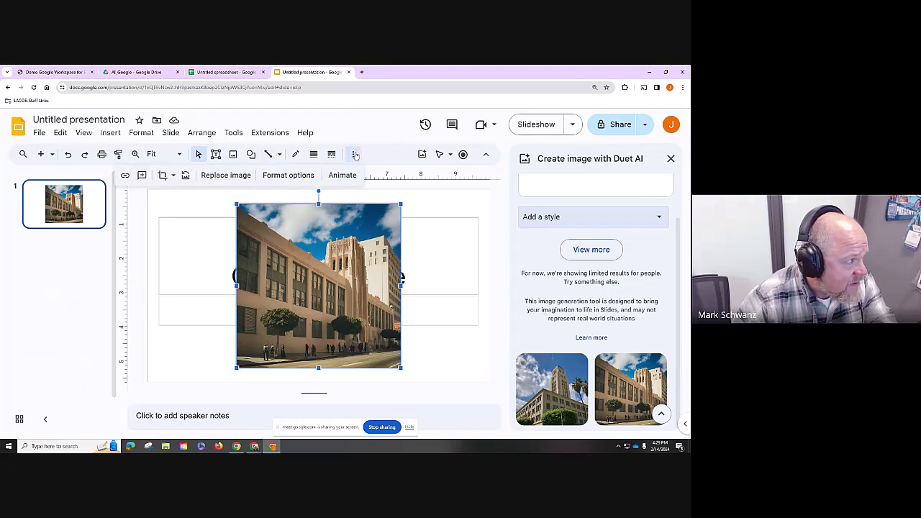
pyautogui.click(163, 178)
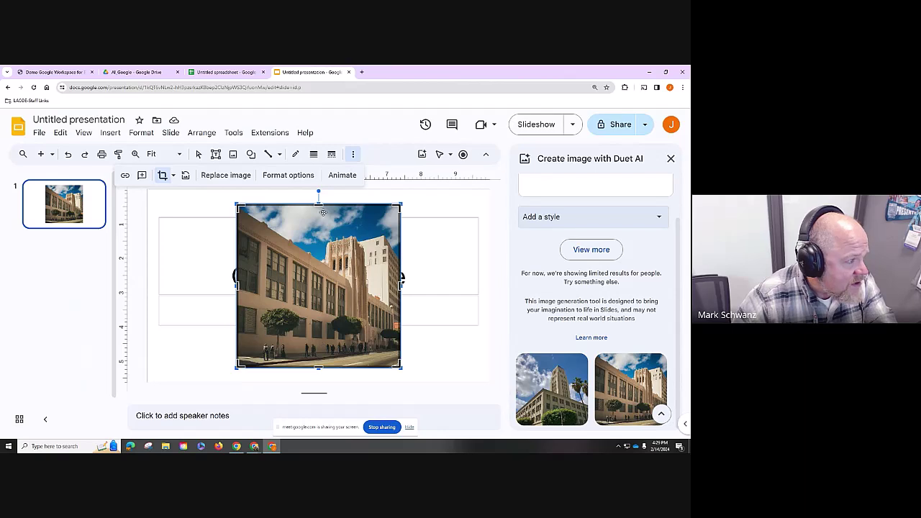
pyautogui.moveTo(319, 206); pyautogui.dragTo(321, 229)
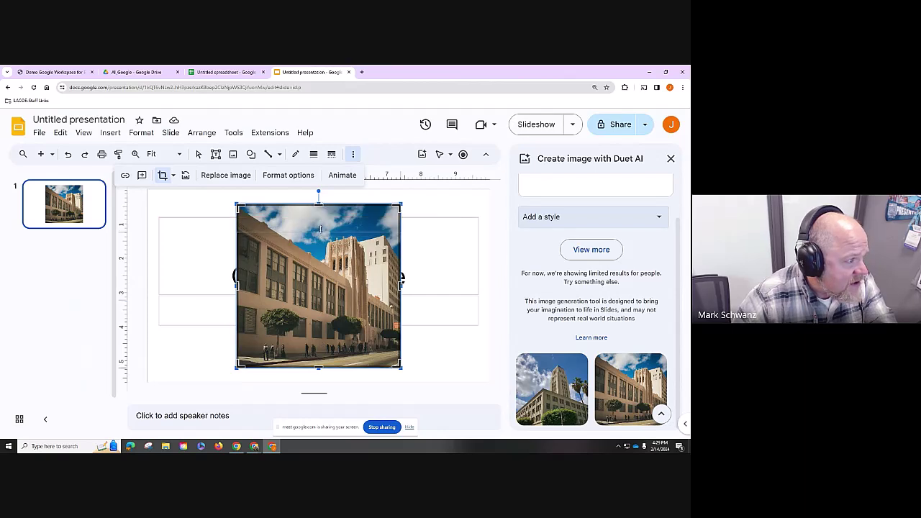
pyautogui.click(431, 265)
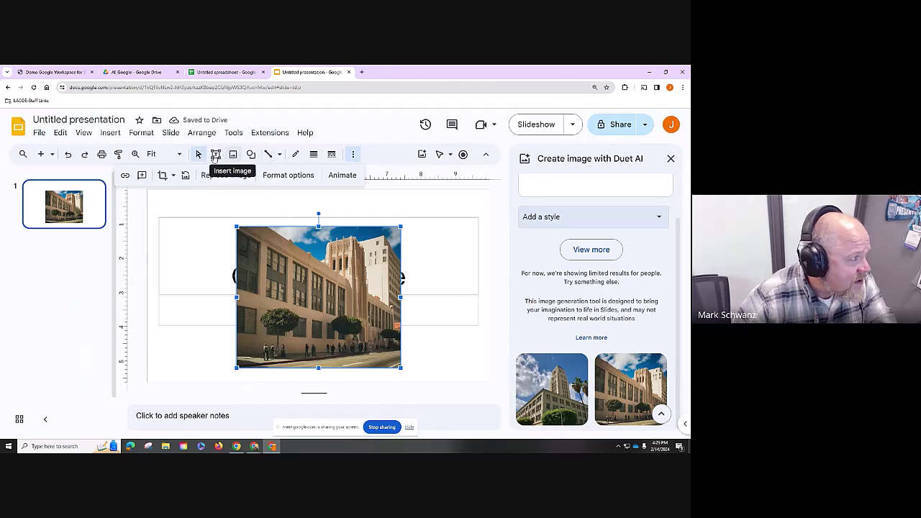
# - Mask the school image to a rounded rectangle shape
pyautogui.click(173, 175)
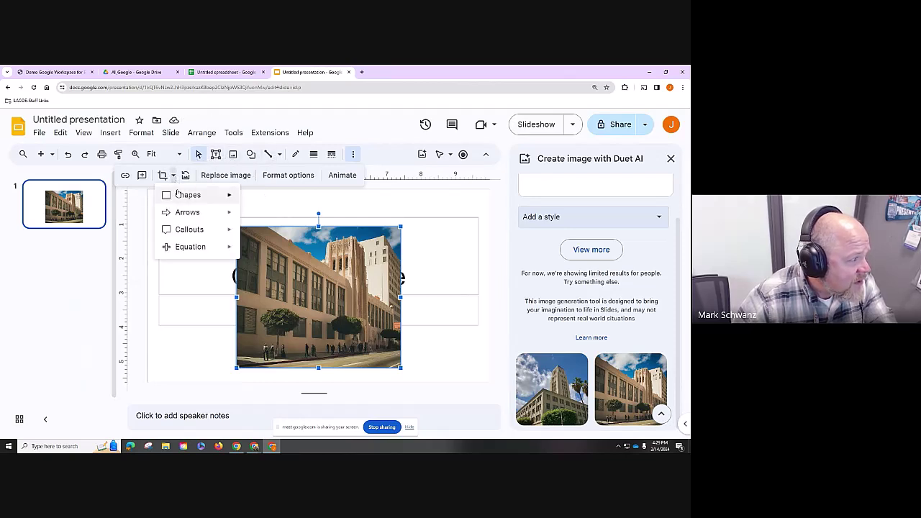
pyautogui.moveTo(227, 196)
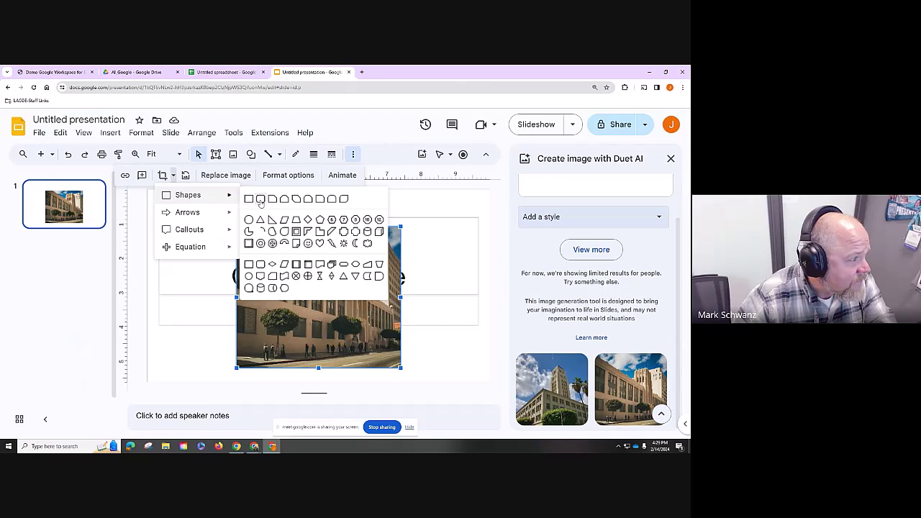
pyautogui.click(260, 203)
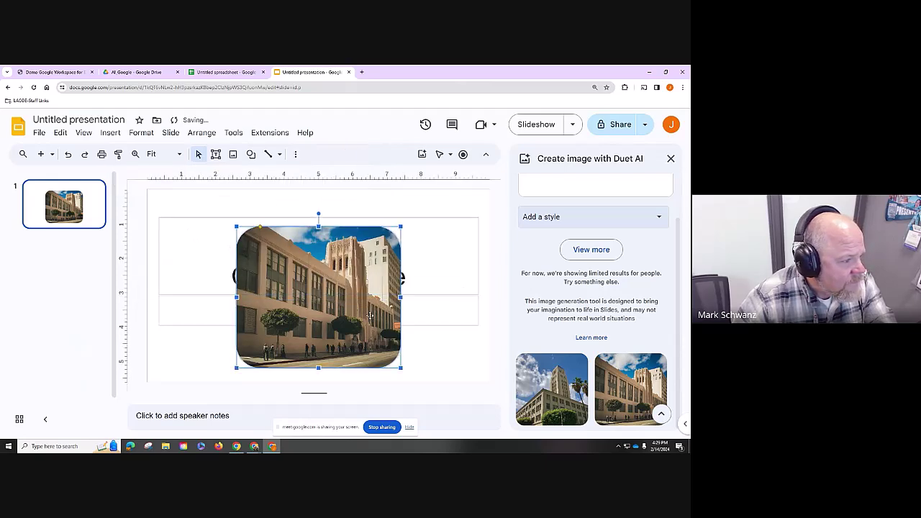
# - Move the image up and right and shrink it into place near the top right
pyautogui.moveTo(366, 314); pyautogui.dragTo(437, 300)
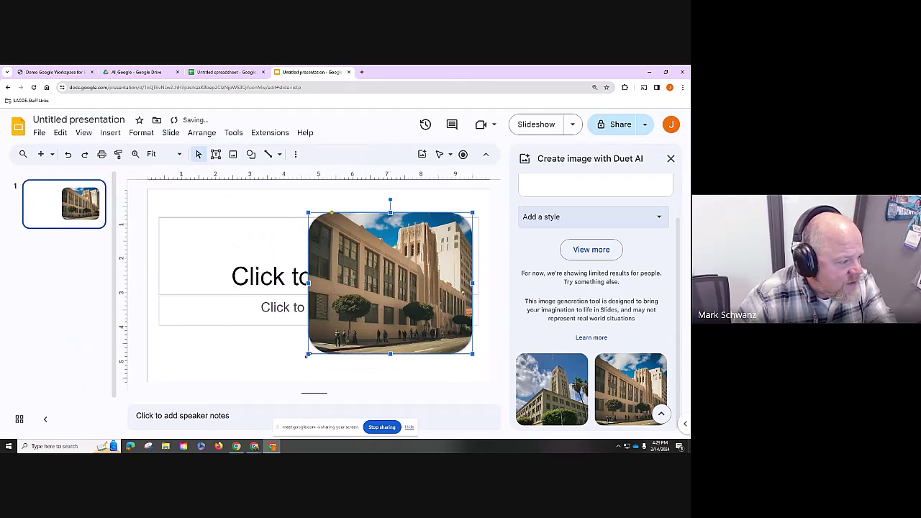
pyautogui.moveTo(309, 354); pyautogui.dragTo(332, 333)
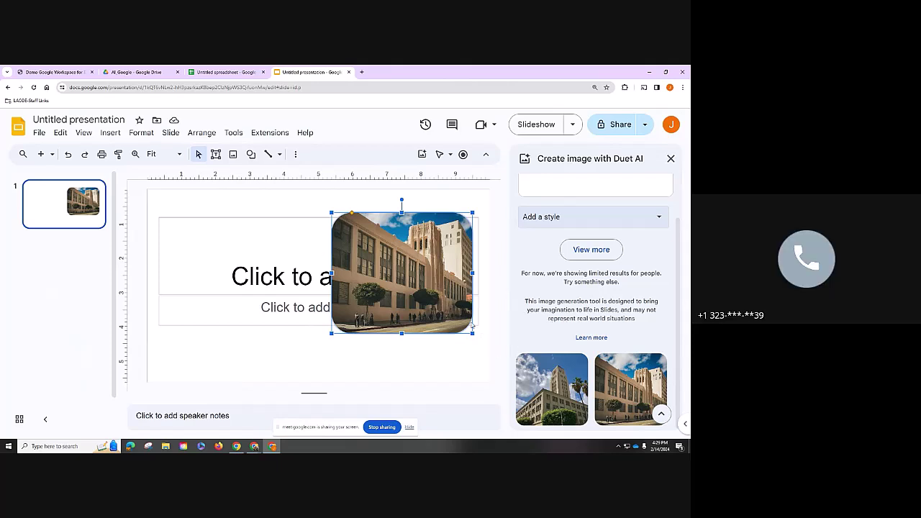
pyautogui.moveTo(451, 306); pyautogui.dragTo(458, 313)
pyautogui.scroll(2, 600, 189)
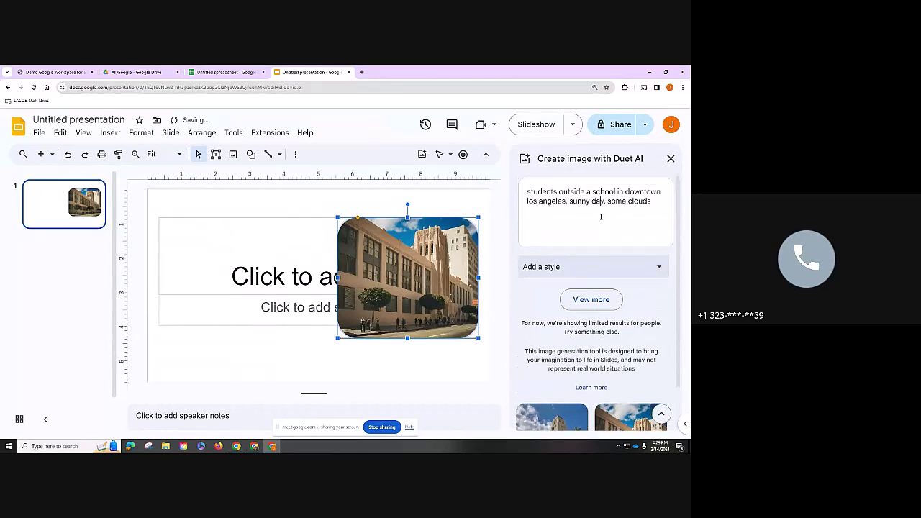
# - Append 'add 1980's vehicles like a ford pinto' to the Duet AI prompt and generate new images
pyautogui.scroll(-2, 605, 220)
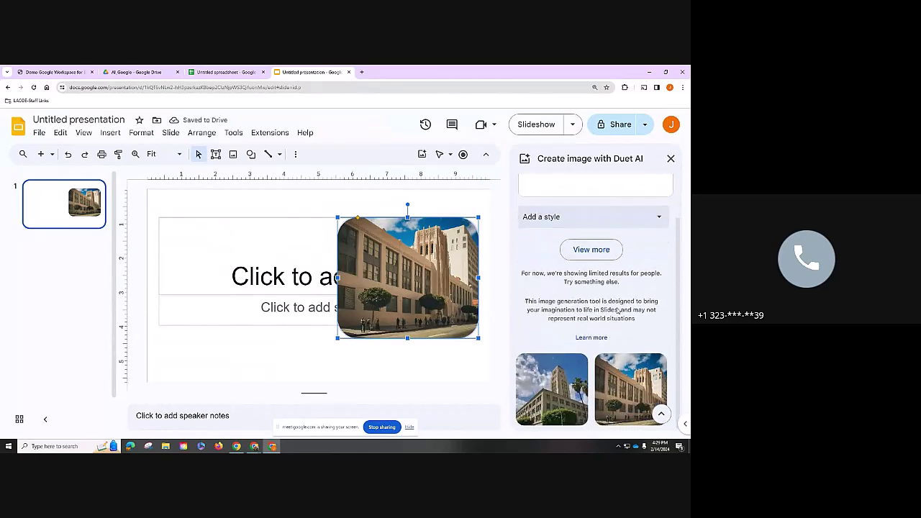
pyautogui.scroll(2, 617, 310)
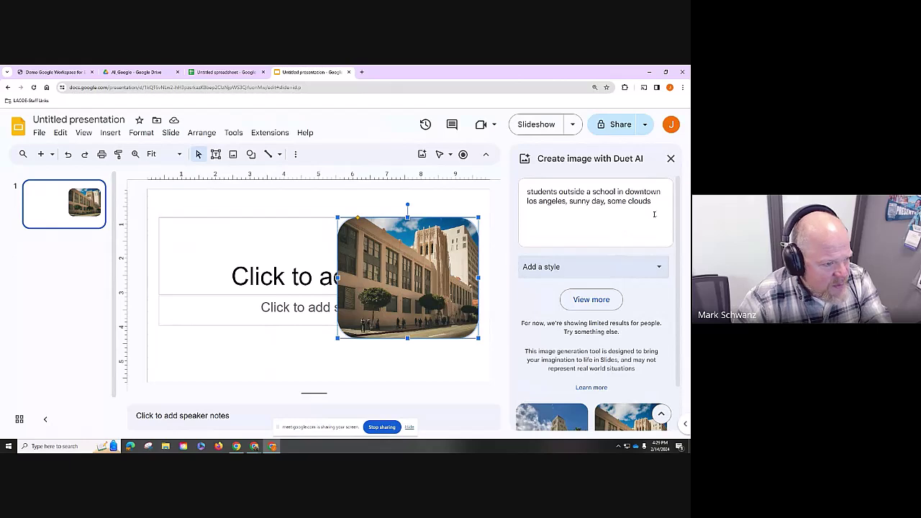
pyautogui.scroll(-2, 644, 288)
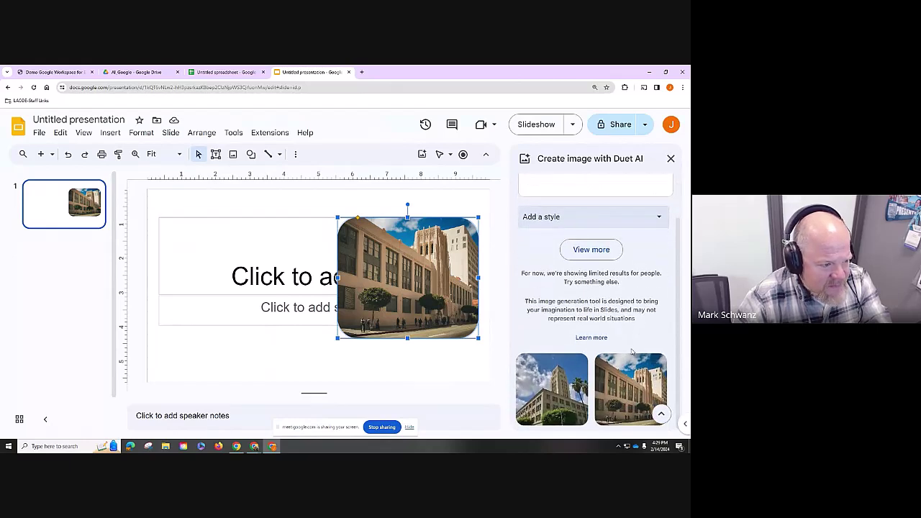
pyautogui.scroll(2, 632, 351)
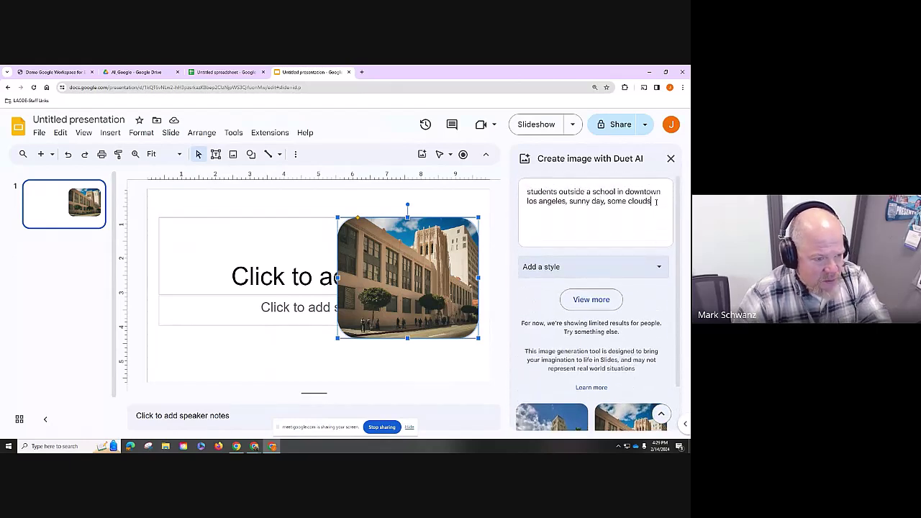
pyautogui.write('.')
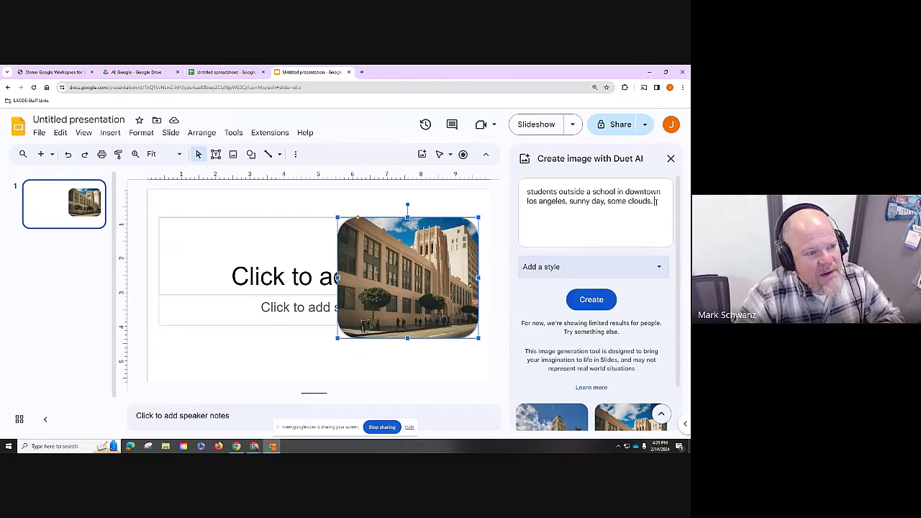
pyautogui.write(' add')
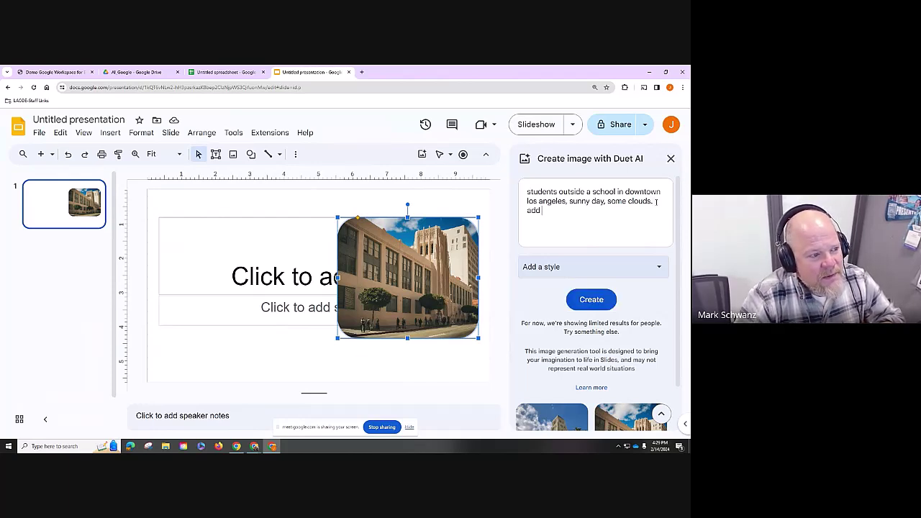
pyautogui.press('BackSpace')
pyautogui.press('BackSpace')
pyautogui.press('BackSpace')
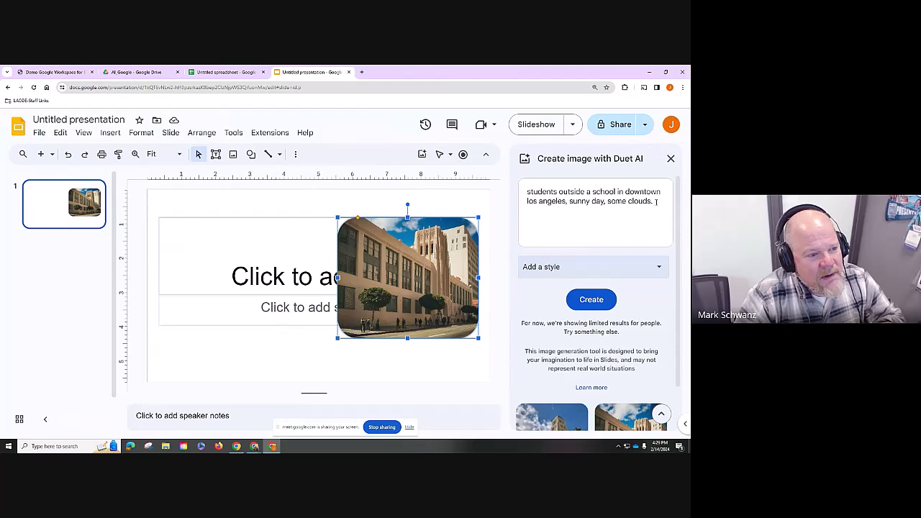
pyautogui.write('add')
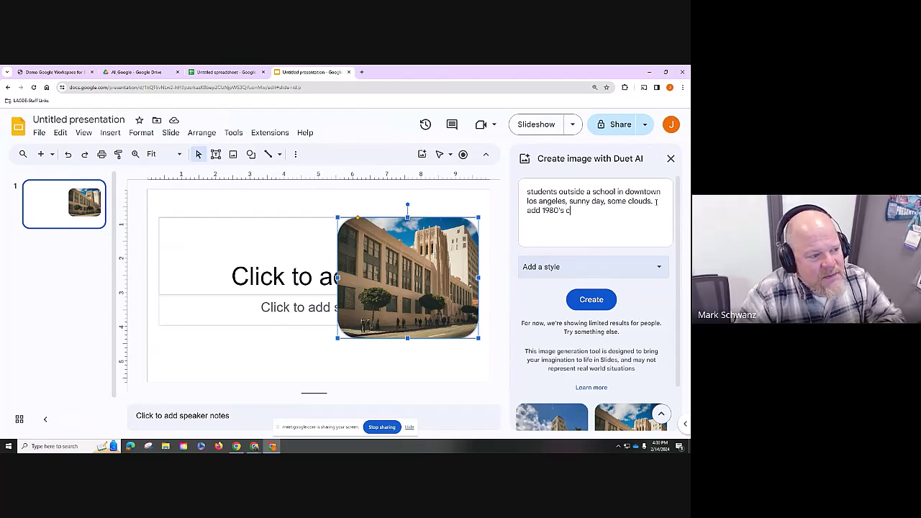
pyautogui.write(" 1980's vehicles")
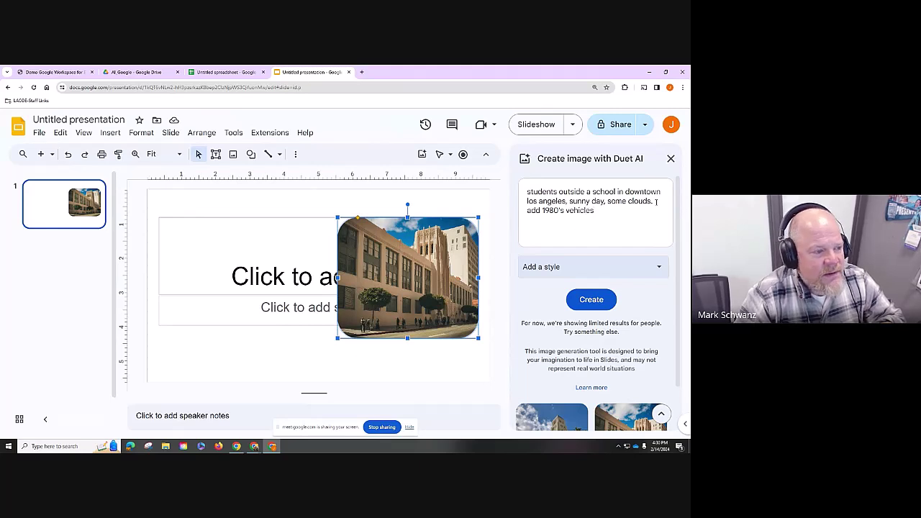
pyautogui.write(' like a')
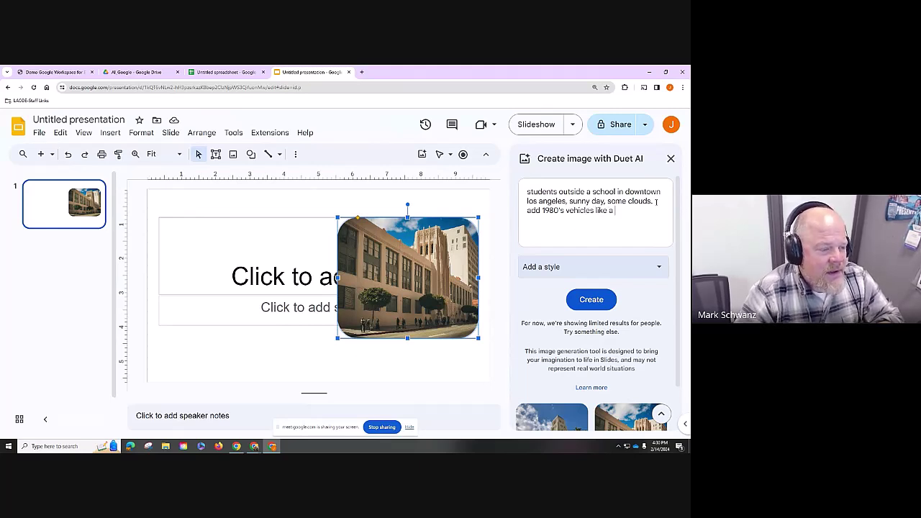
pyautogui.write(' ford pinto')
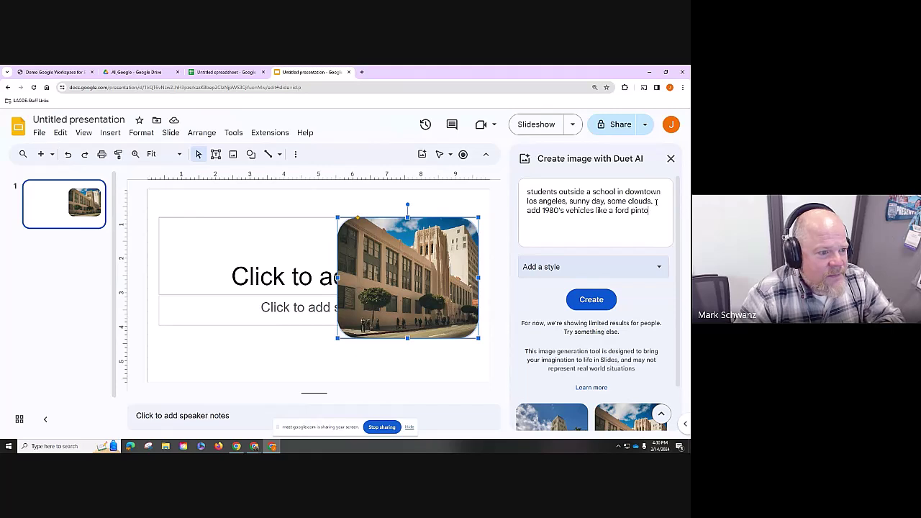
pyautogui.press('Return')
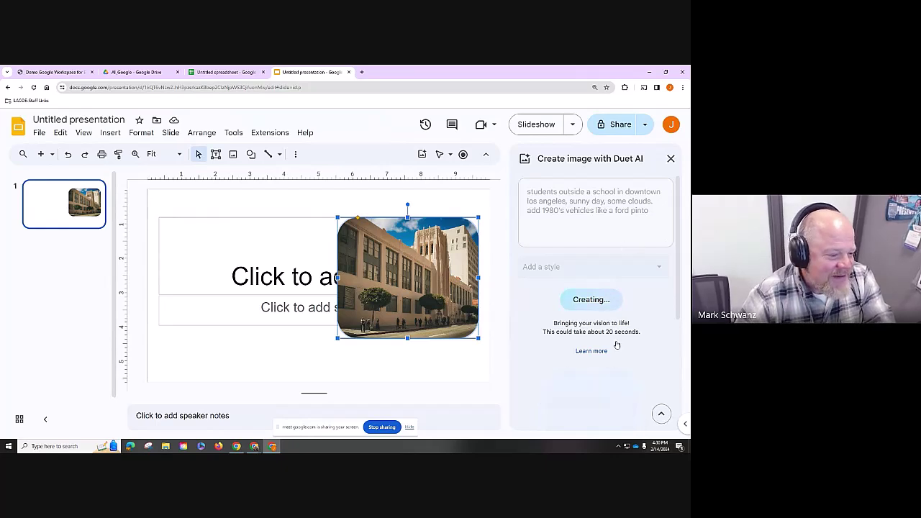
pyautogui.scroll(-1, 633, 338)
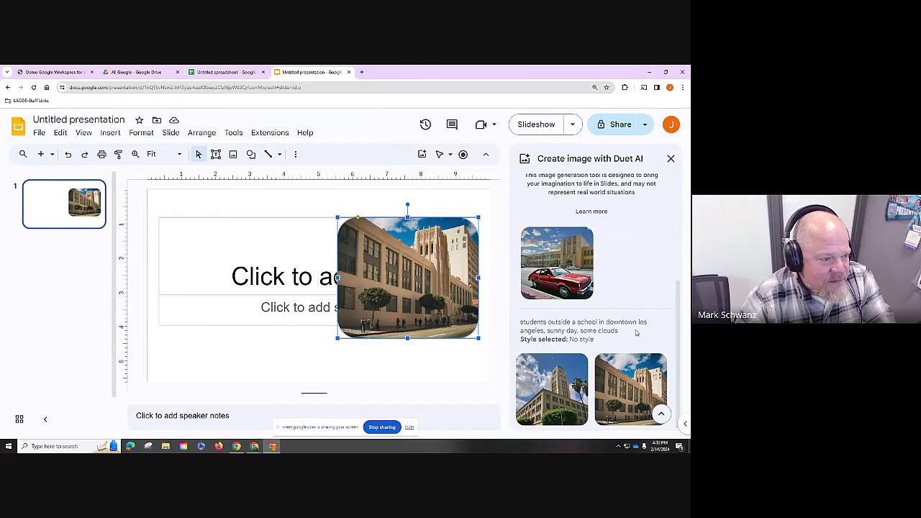
# - Insert the red-car image, delete the old rounded image, and move the new one toward the centre at its original size
pyautogui.click(579, 261)
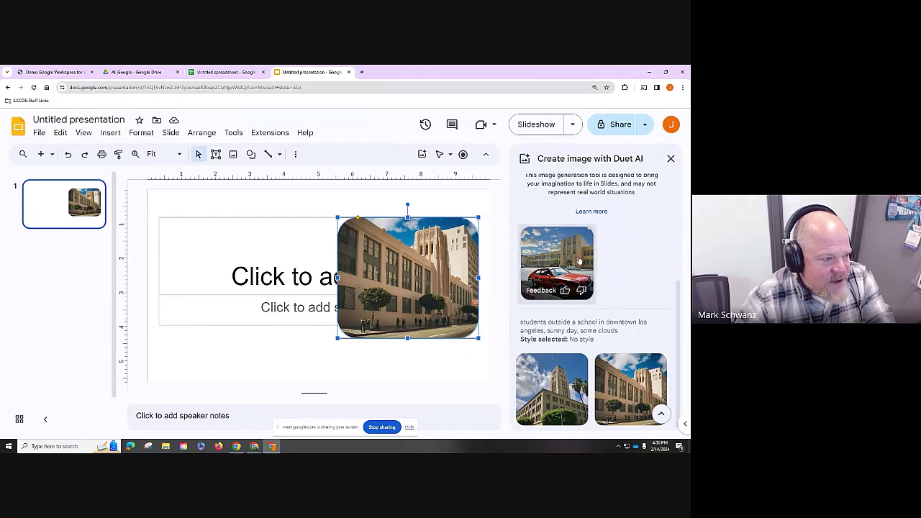
pyautogui.click(429, 306)
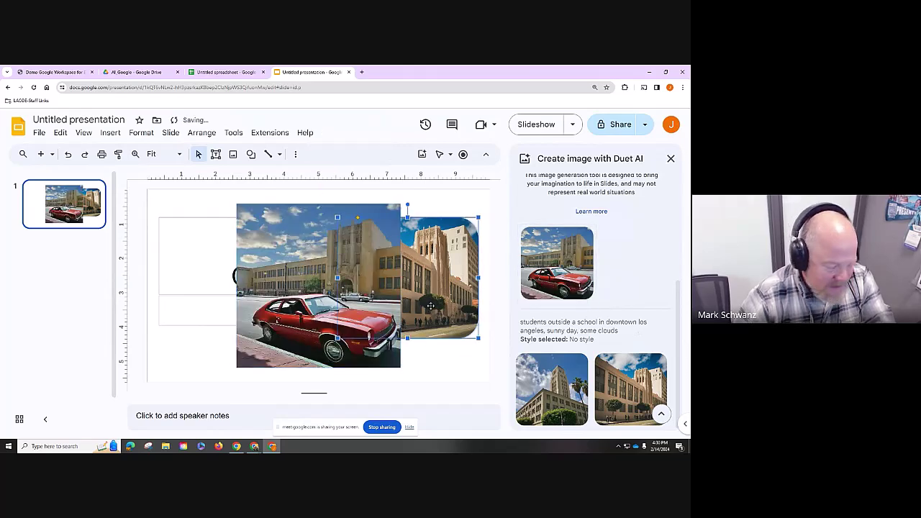
pyautogui.press('Delete')
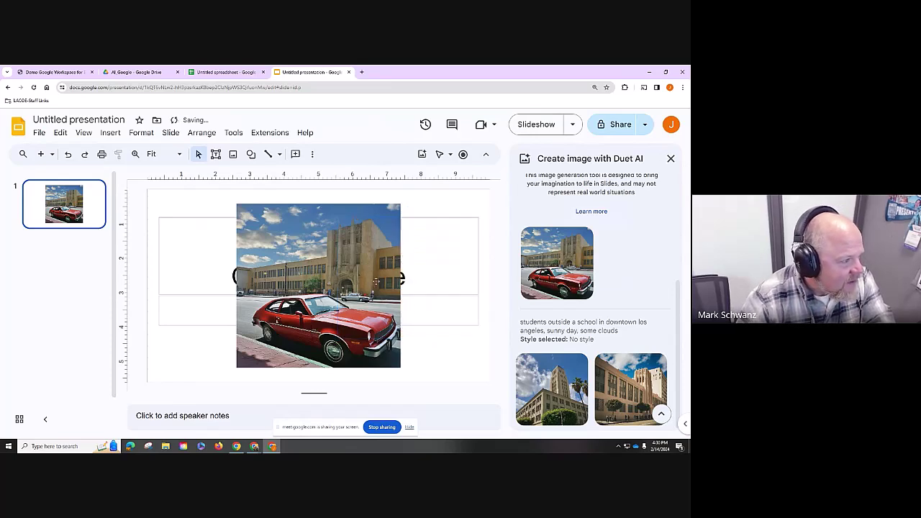
pyautogui.moveTo(374, 282); pyautogui.dragTo(390, 288)
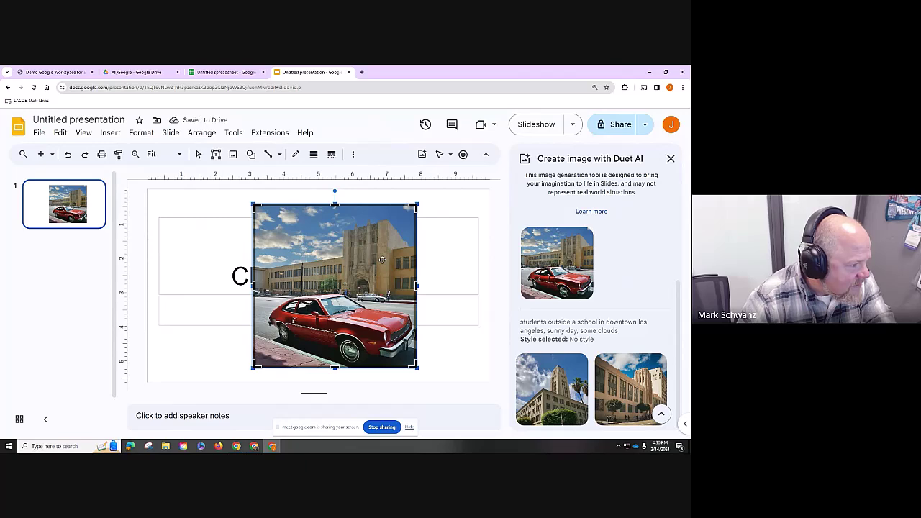
pyautogui.moveTo(416, 205); pyautogui.dragTo(433, 200)
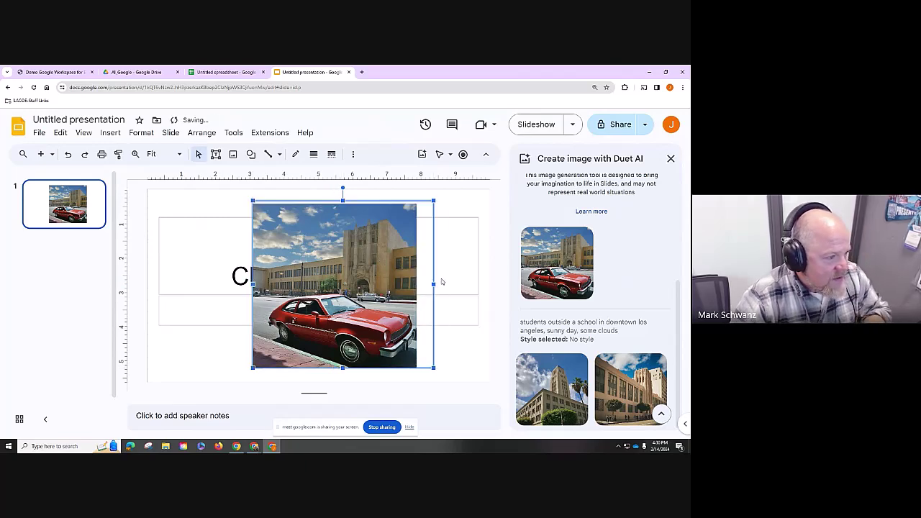
pyautogui.hotkey('ctrl', 'z')
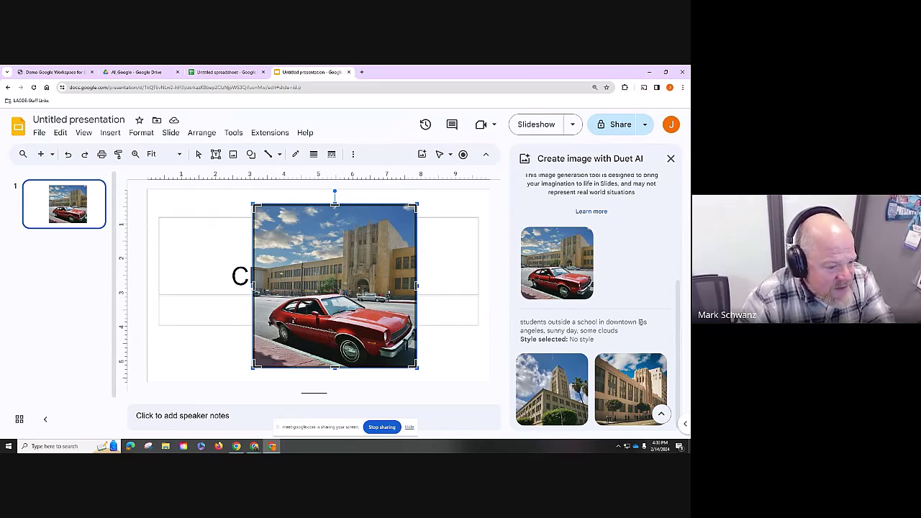
# - Open the Duet AI inspiration gallery and step through examples to the hidden fantasy city with pagodas
pyautogui.moveTo(661, 399)
pyautogui.click(662, 416)
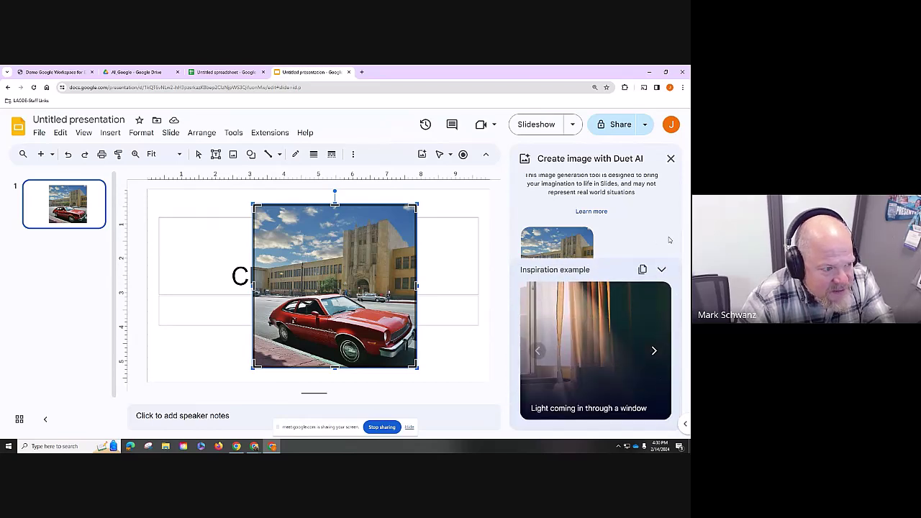
pyautogui.click(662, 270)
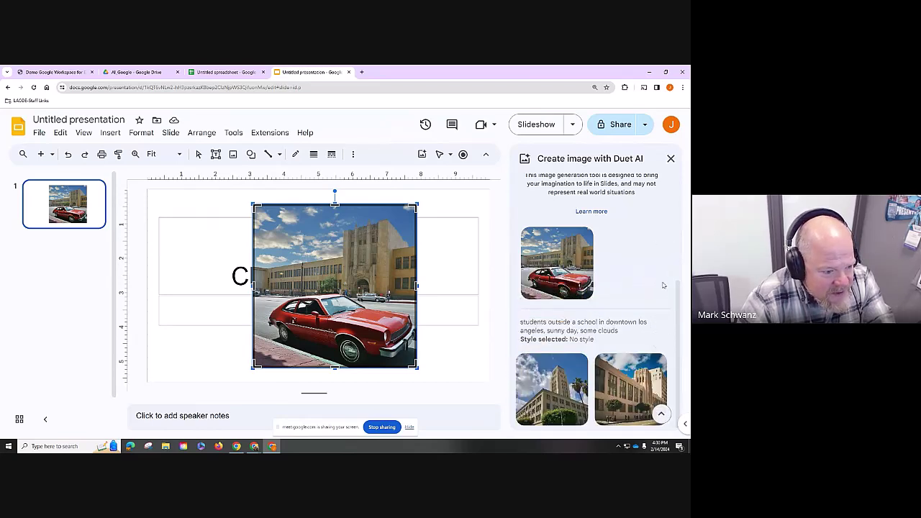
pyautogui.click(662, 416)
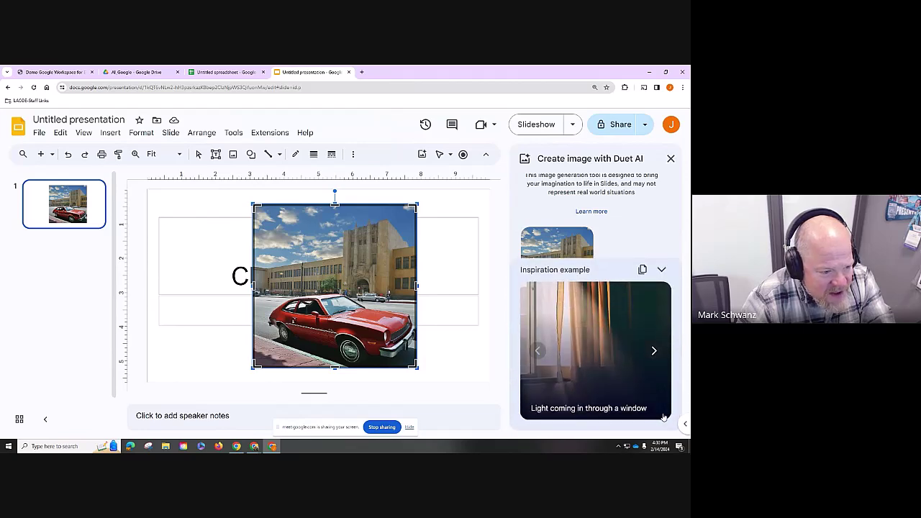
pyautogui.click(652, 350)
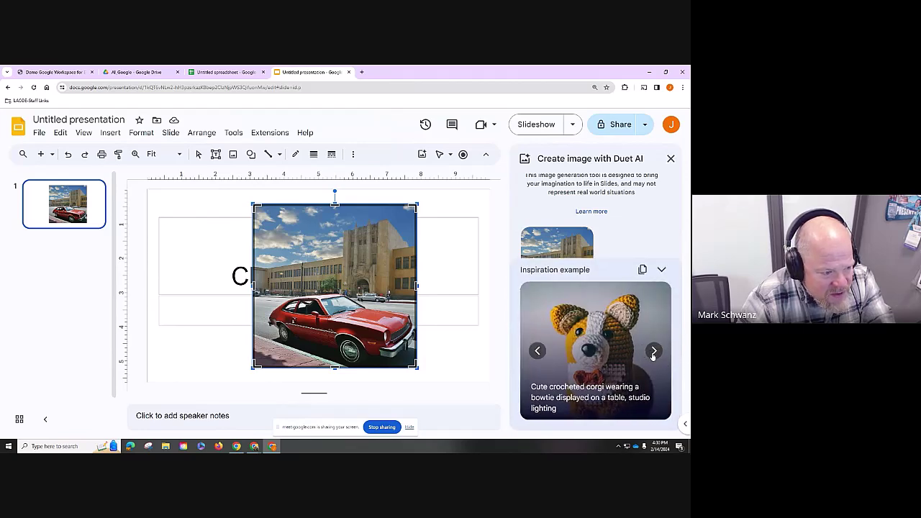
pyautogui.click(654, 352)
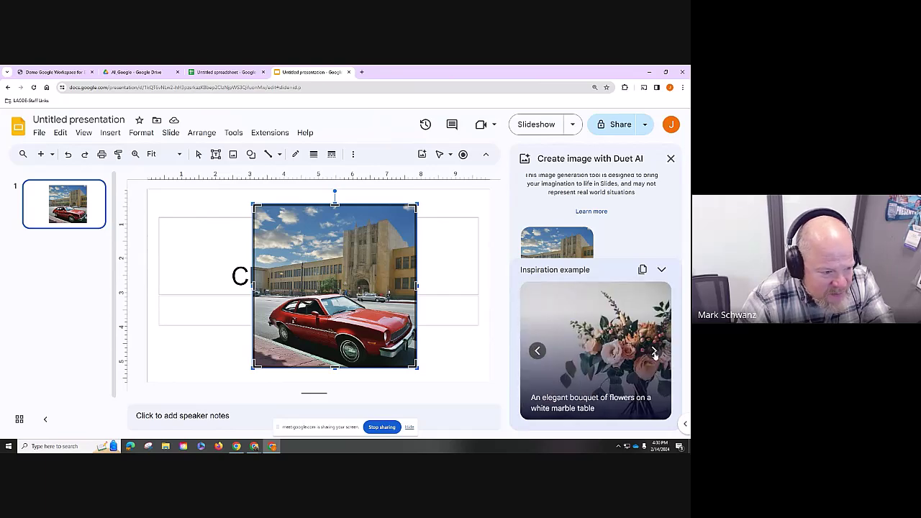
pyautogui.click(654, 352)
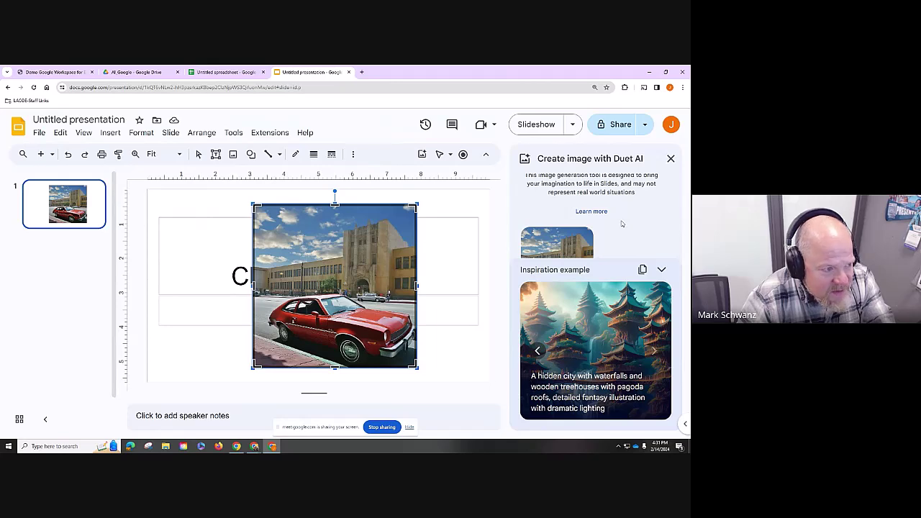
pyautogui.scroll(3, 594, 191)
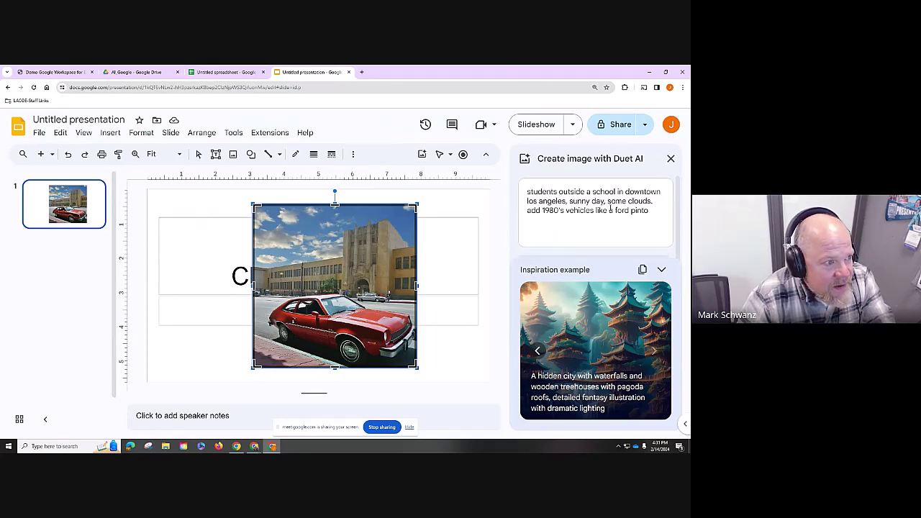
# - Discard a new tab holding a partial 'barb' search and return to the presentation
pyautogui.click(362, 72)
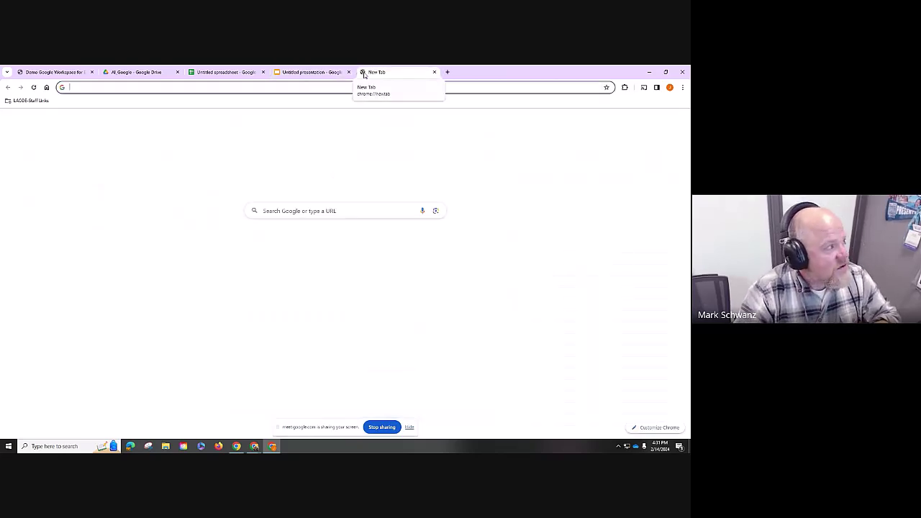
pyautogui.write('barb')
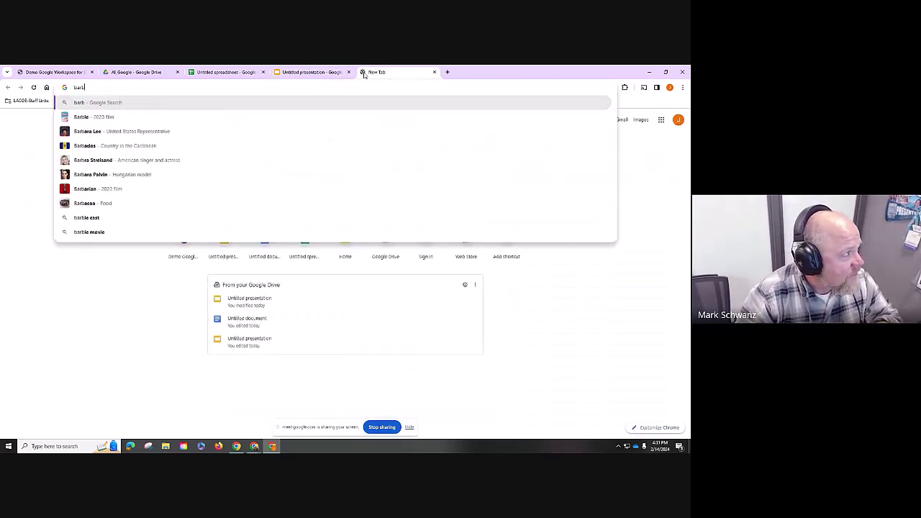
pyautogui.press('BackSpace')
pyautogui.press('BackSpace')
pyautogui.press('BackSpace')
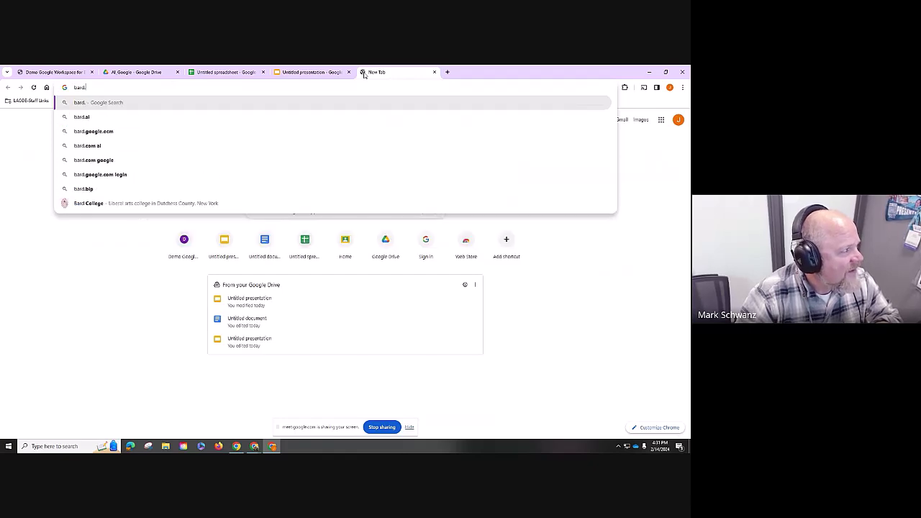
pyautogui.press('BackSpace')
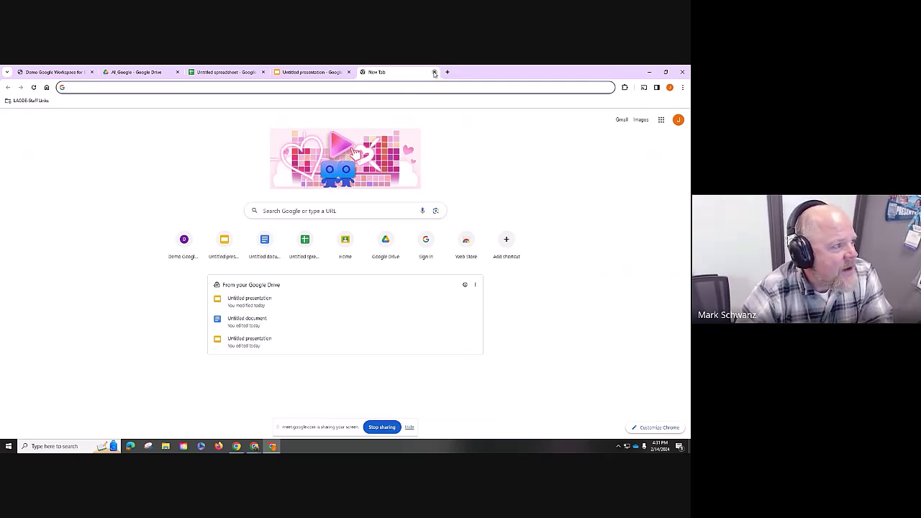
pyautogui.click(434, 72)
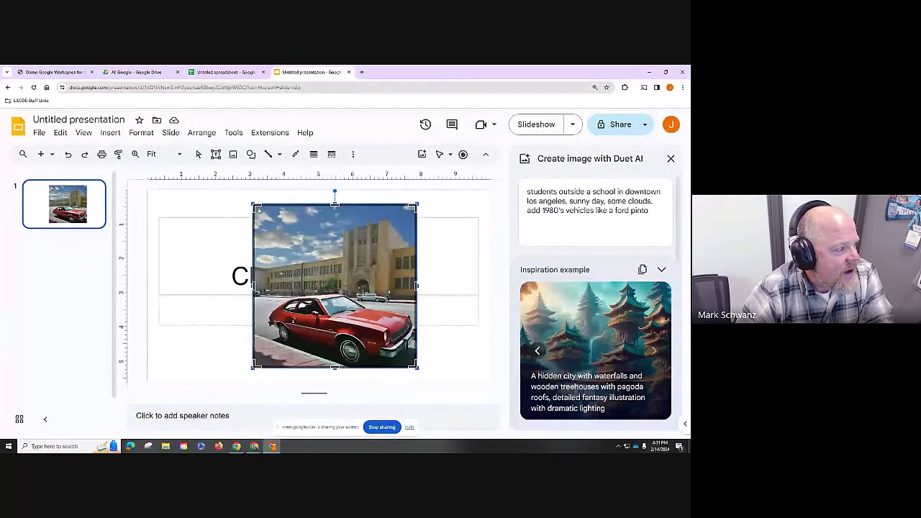
pyautogui.moveTo(254, 206); pyautogui.dragTo(333, 277)
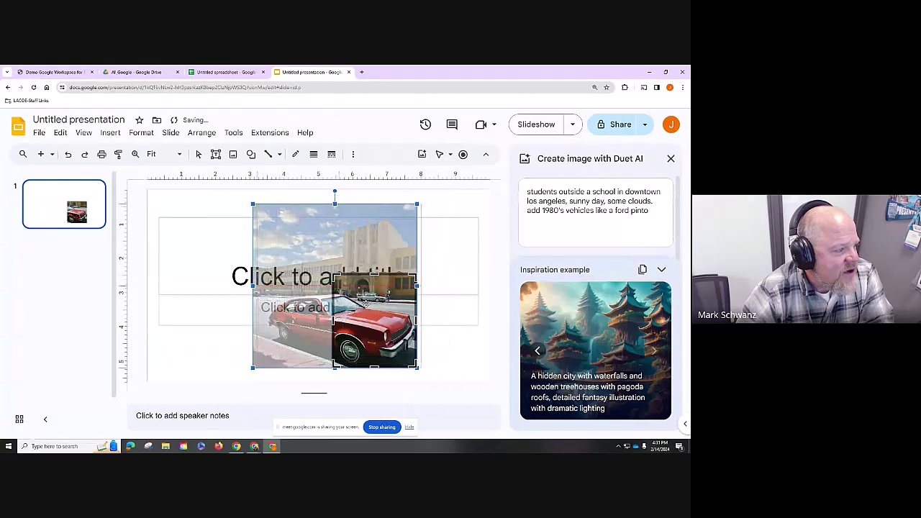
pyautogui.click(436, 297)
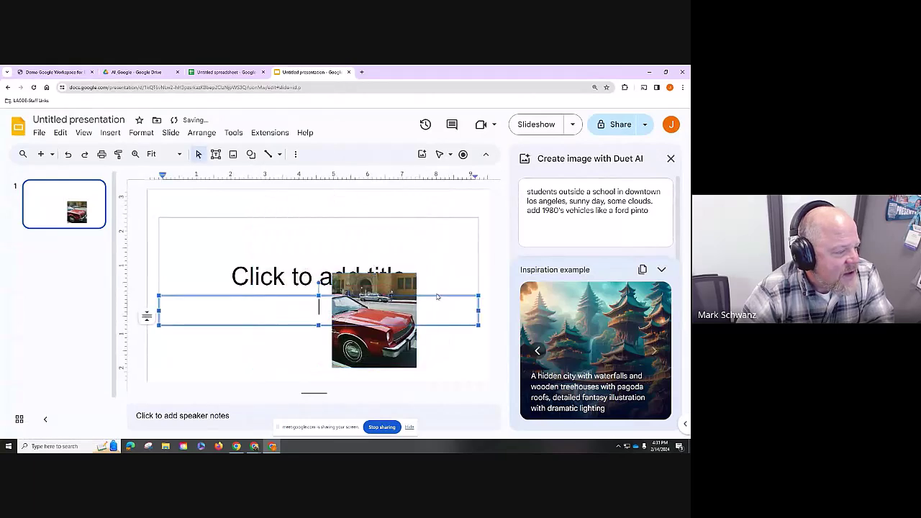
pyautogui.click(415, 339)
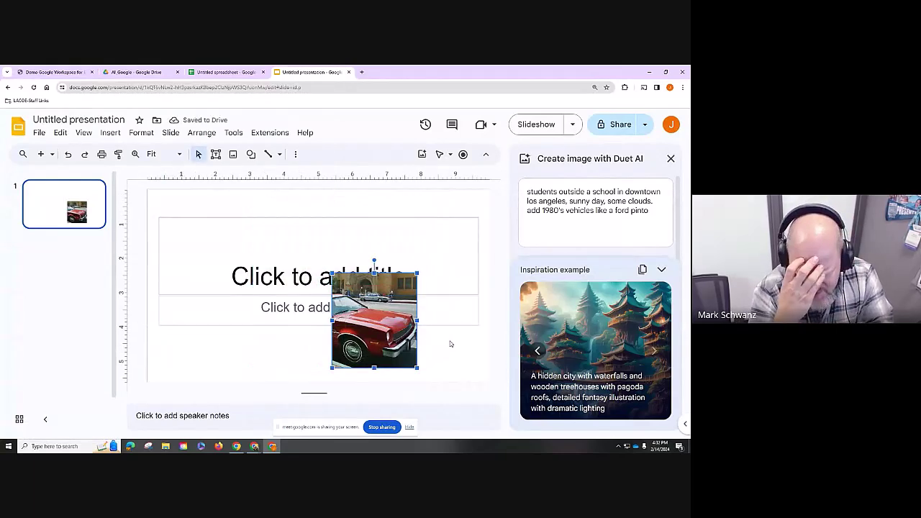
pyautogui.hotkey('ctrl', 'z')
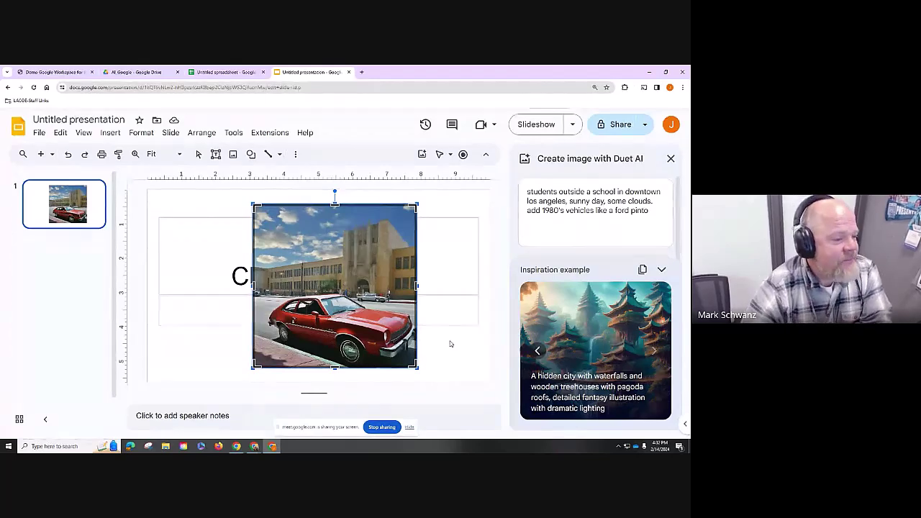
# - Close the Duet AI panel, mask the photo to a triangle, shift it left, then show the spreadsheet
pyautogui.click(671, 160)
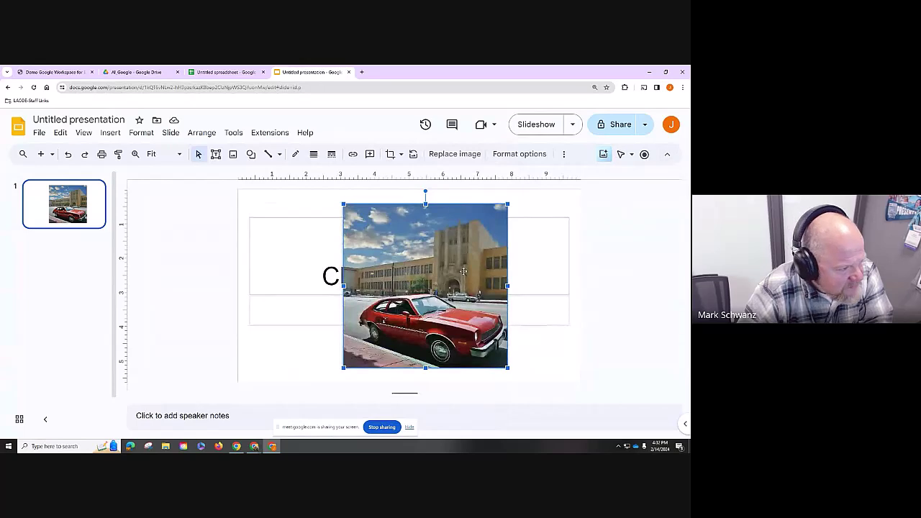
pyautogui.click(401, 155)
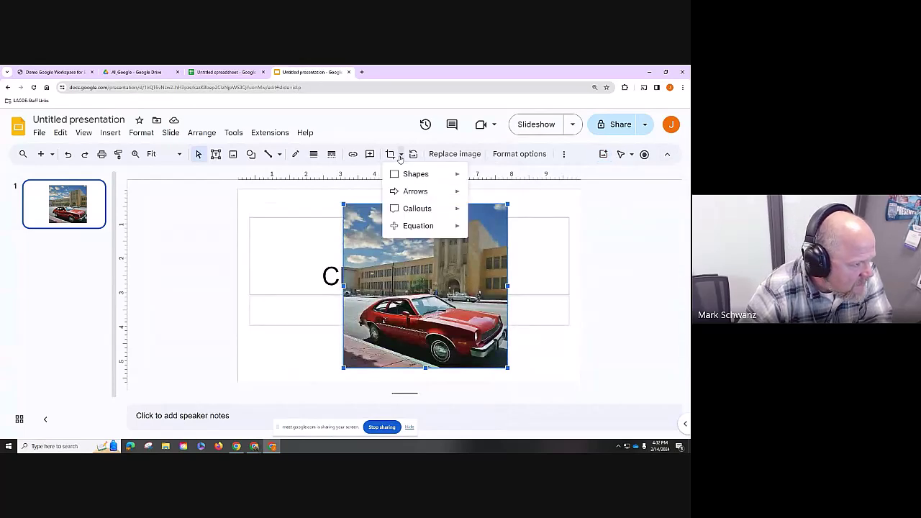
pyautogui.moveTo(407, 174)
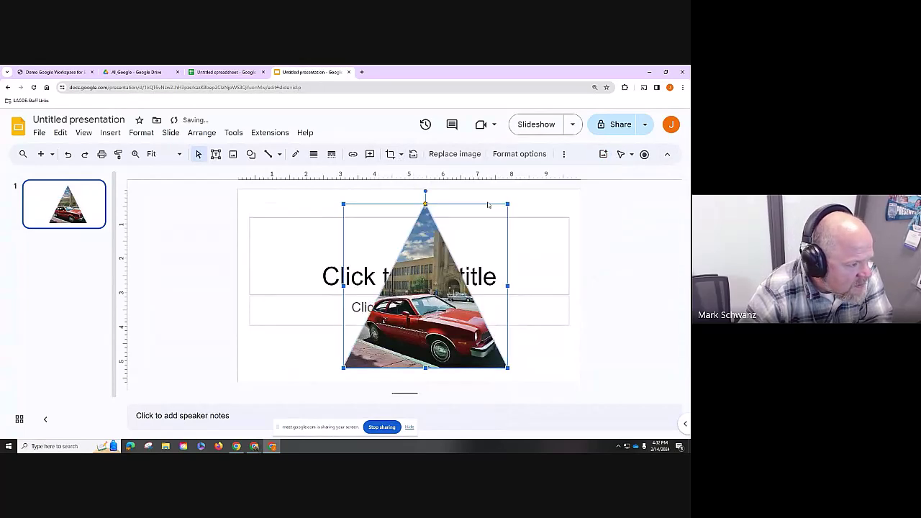
pyautogui.click(488, 200)
pyautogui.moveTo(407, 315); pyautogui.dragTo(313, 311)
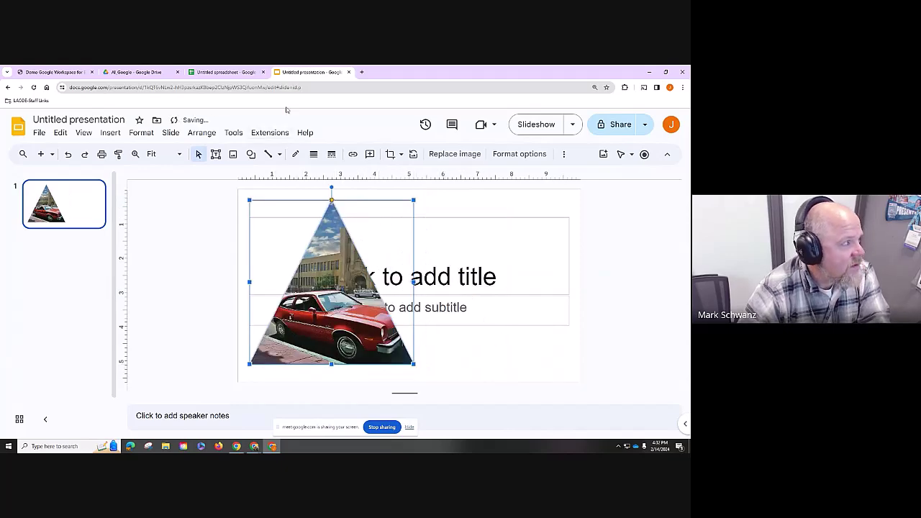
pyautogui.click(237, 75)
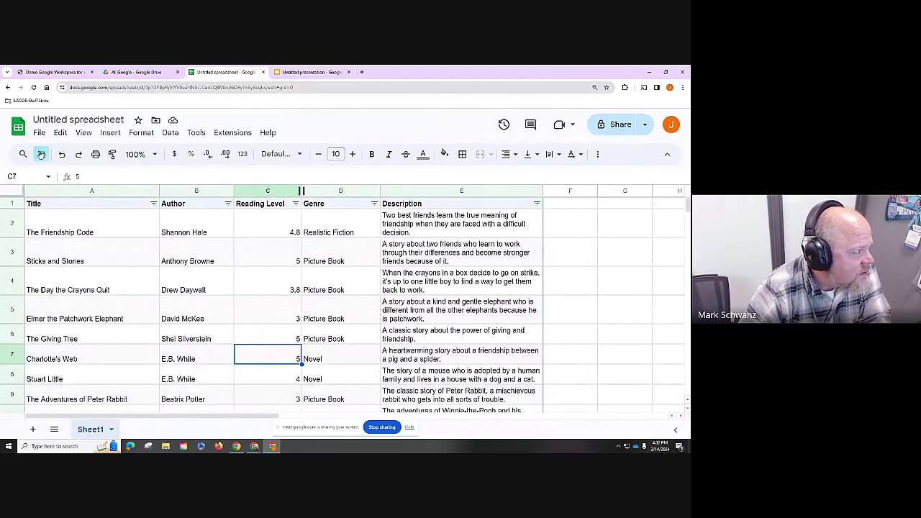
# - Create a new blank spreadsheet, dismiss the Smart Fill intro, and open the Help me organize prompt box
pyautogui.click(39, 133)
pyautogui.moveTo(45, 153)
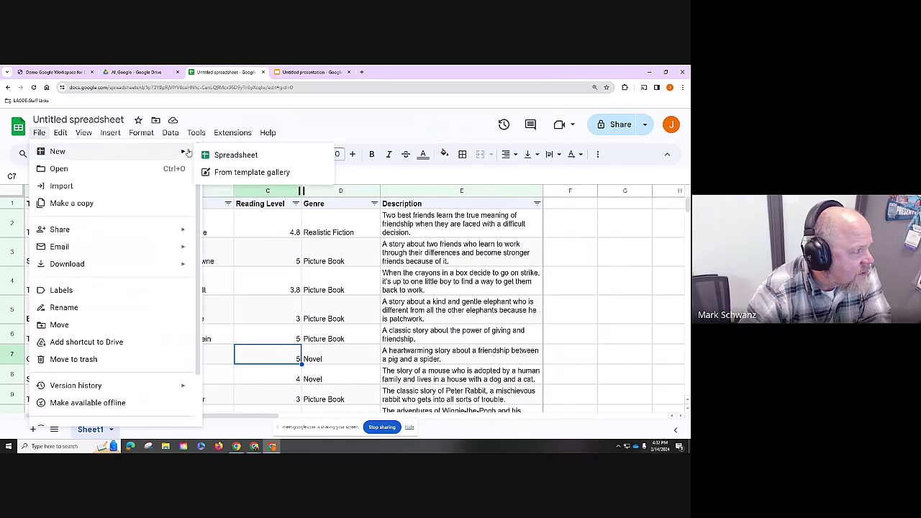
pyautogui.click(220, 159)
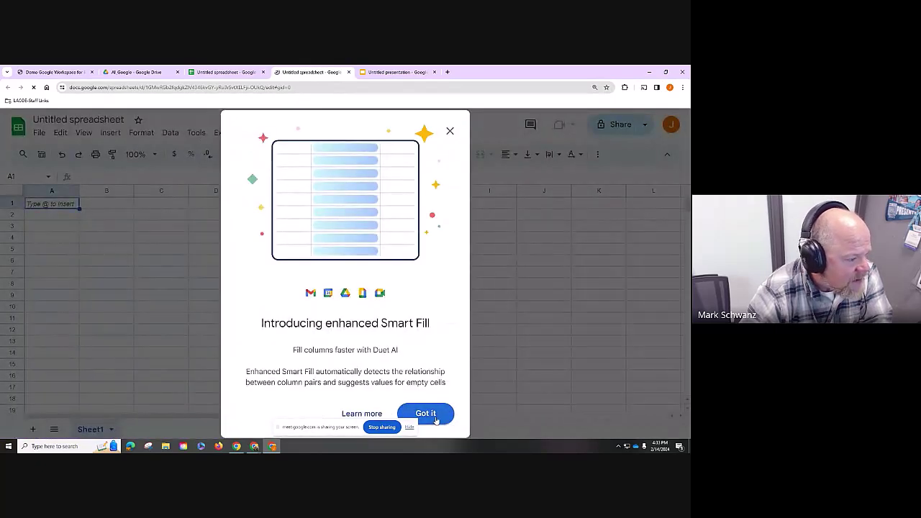
pyautogui.click(436, 418)
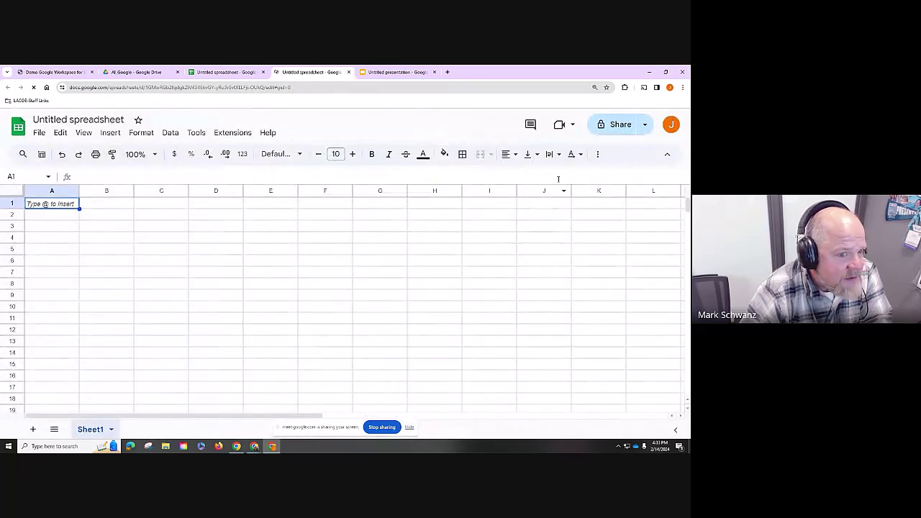
pyautogui.click(42, 155)
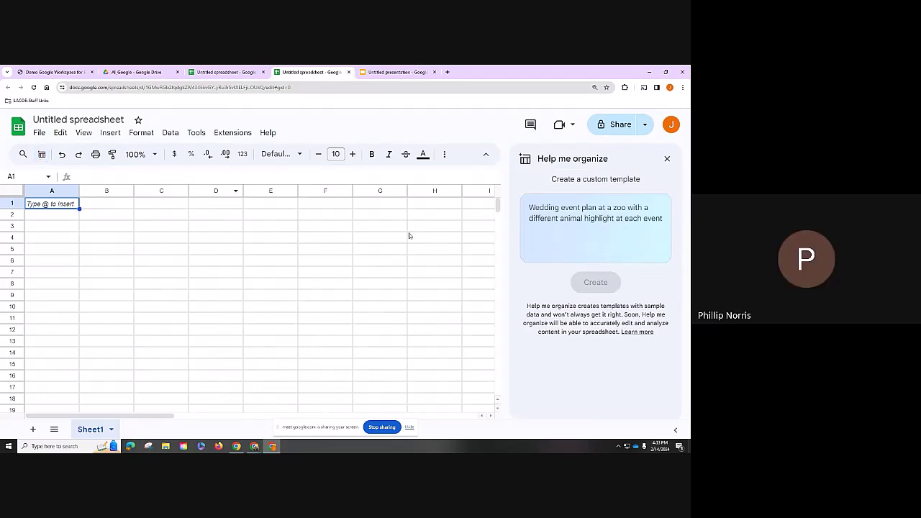
pyautogui.click(552, 220)
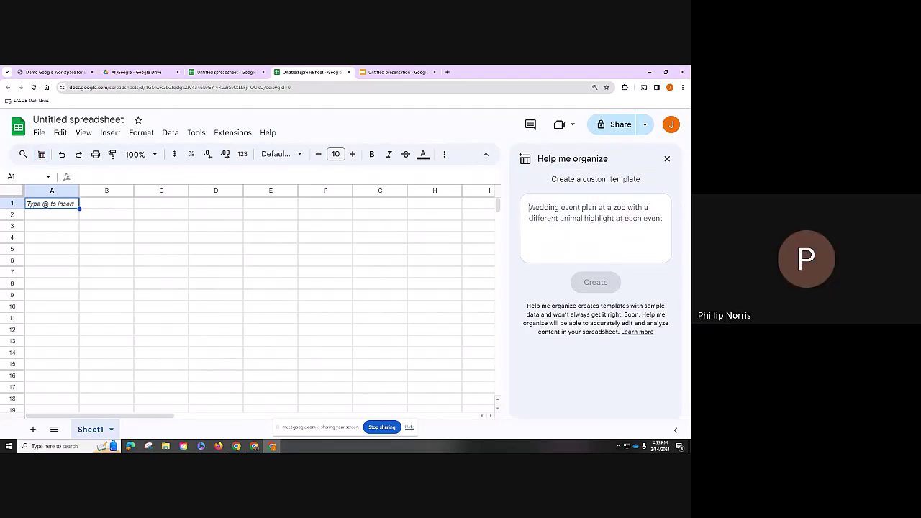
# - Submit a Help me organize prompt listing the world's 100 wealthiest people with country, net worth and source
pyautogui.write('Li')
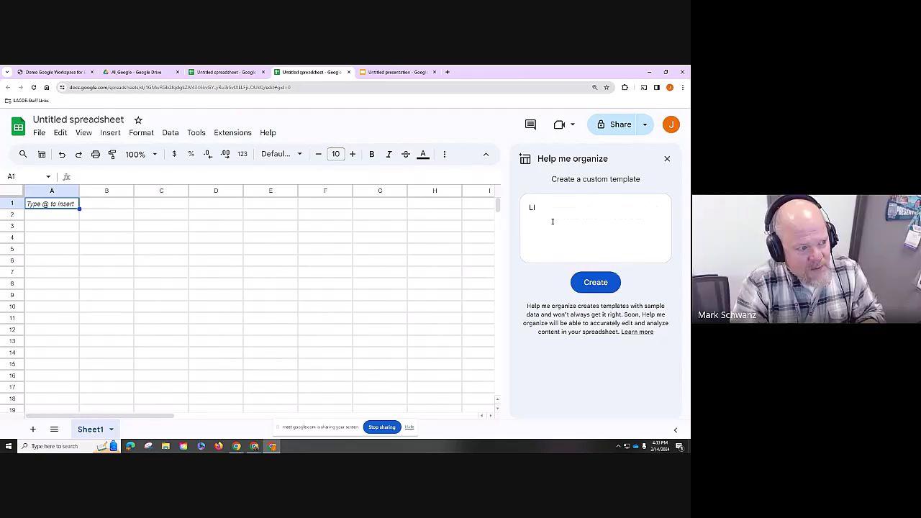
pyautogui.write('st the mo')
pyautogui.write('st wealth')
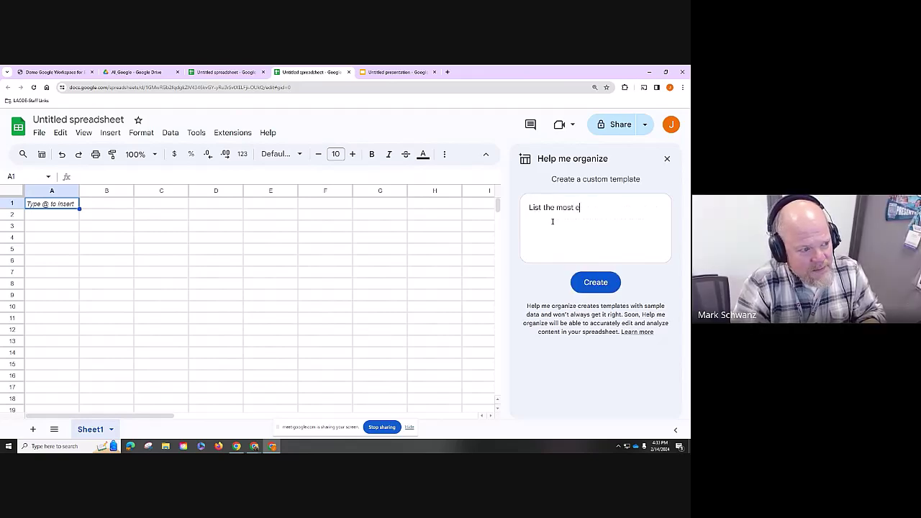
pyautogui.write('y ')
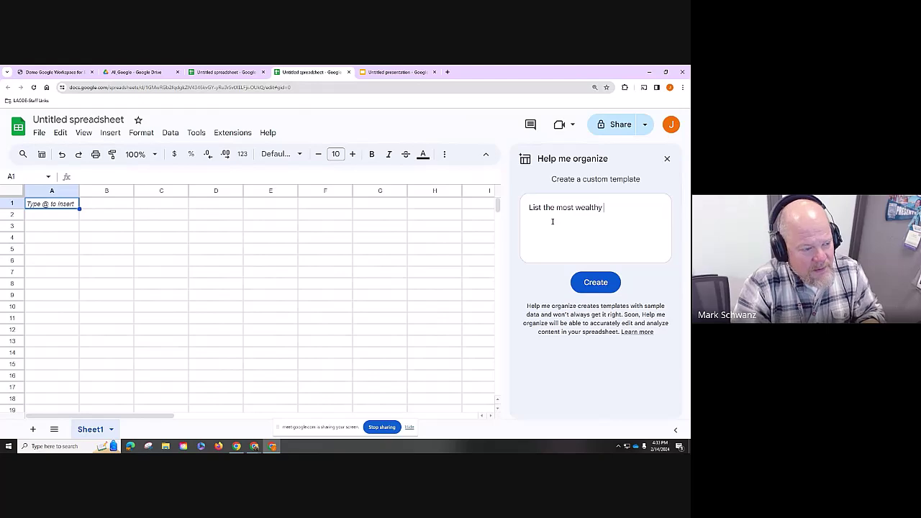
pyautogui.write('people in the')
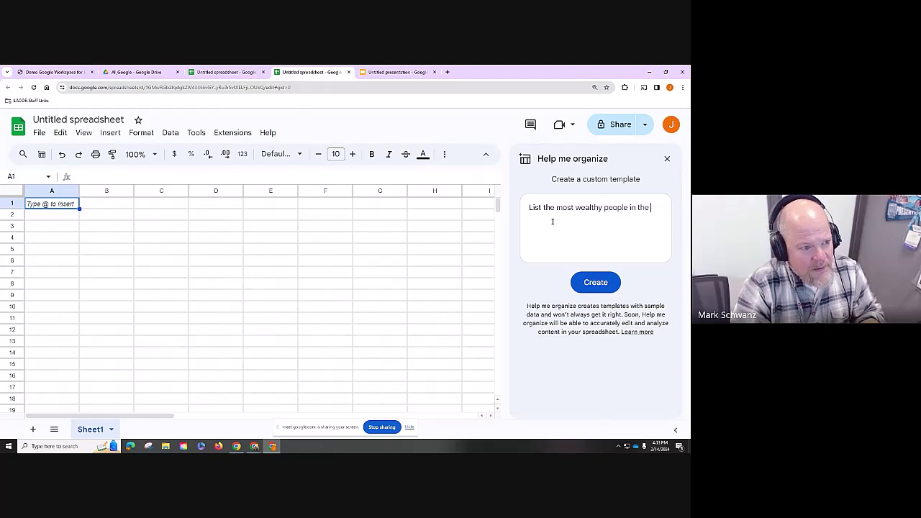
pyautogui.click(557, 209)
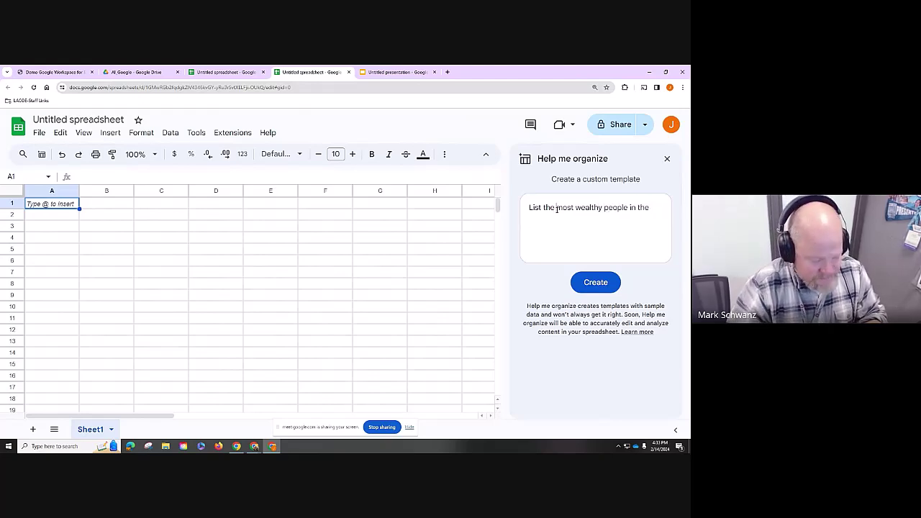
pyautogui.write('100 most')
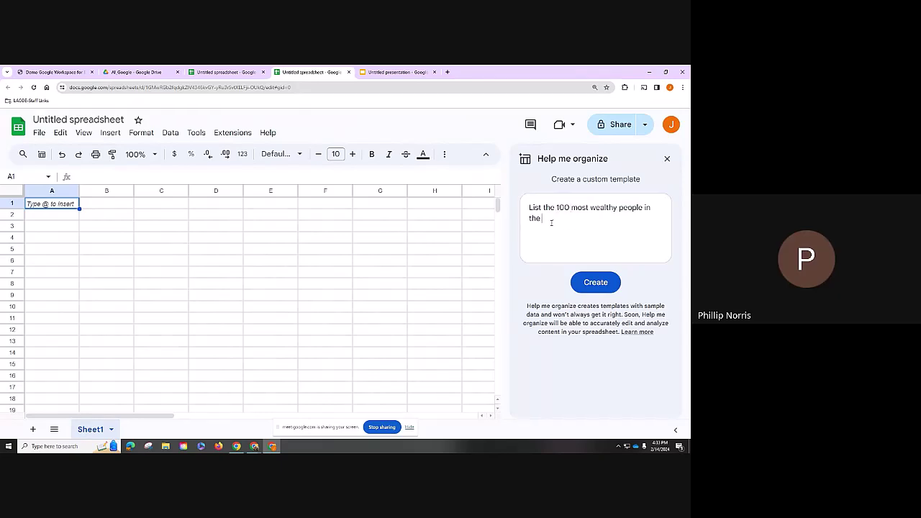
pyautogui.write(' wealthy people in the world. Includ')
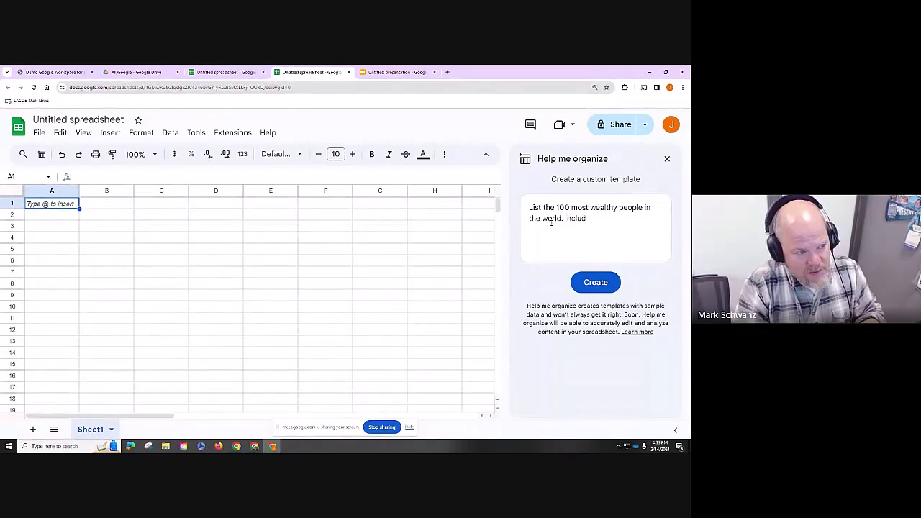
pyautogui.write('e their g')
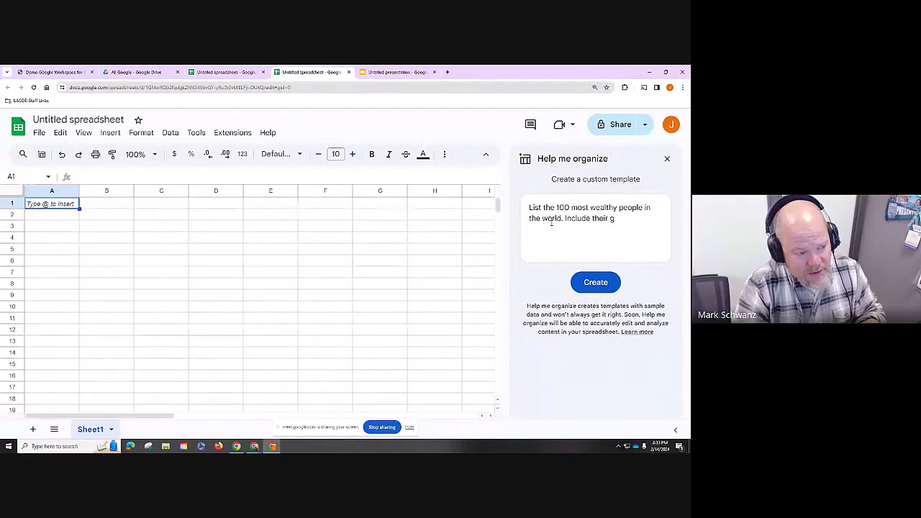
pyautogui.press('BackSpace')
pyautogui.write('city')
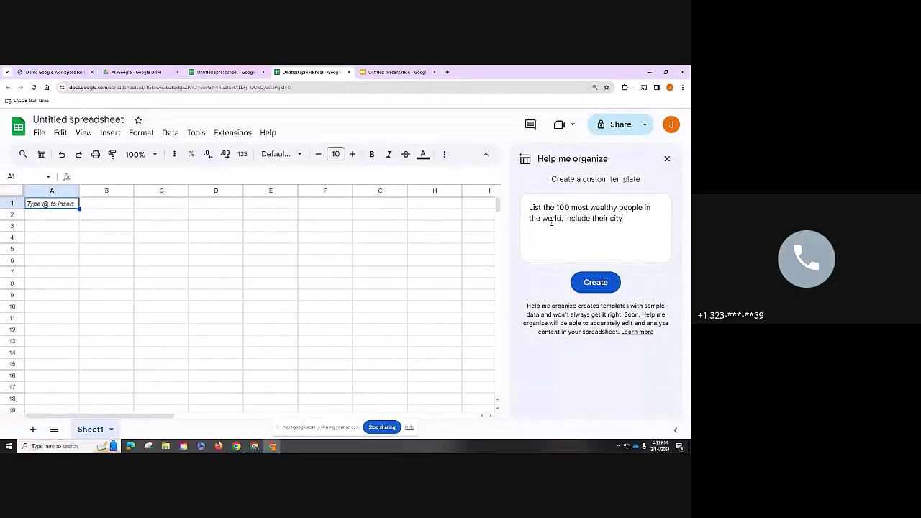
pyautogui.write(' code')
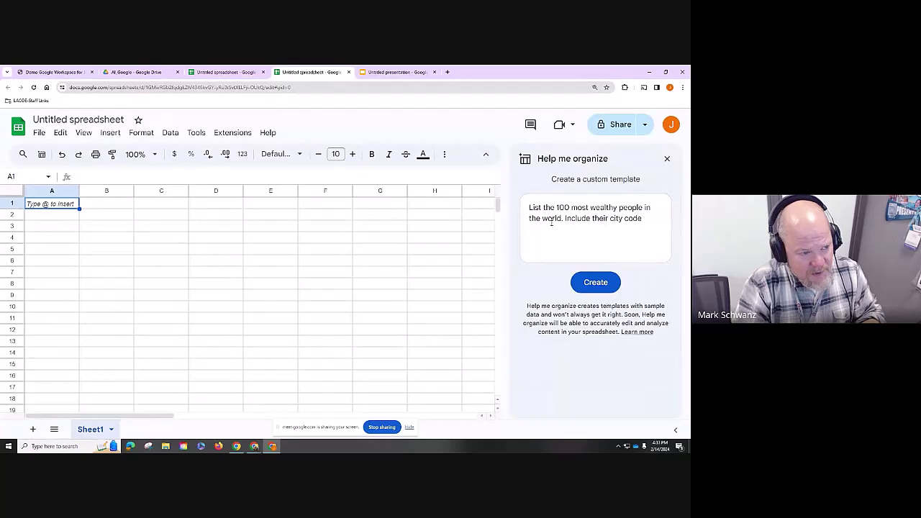
pyautogui.press('BackSpace')
pyautogui.press('BackSpace')
pyautogui.press('BackSpace')
pyautogui.press('BackSpace')
pyautogui.press('BackSpace')
pyautogui.press('BackSpace')
pyautogui.press('BackSpace')
pyautogui.press('BackSpace')
pyautogui.press('BackSpace')
pyautogui.write('coutn')
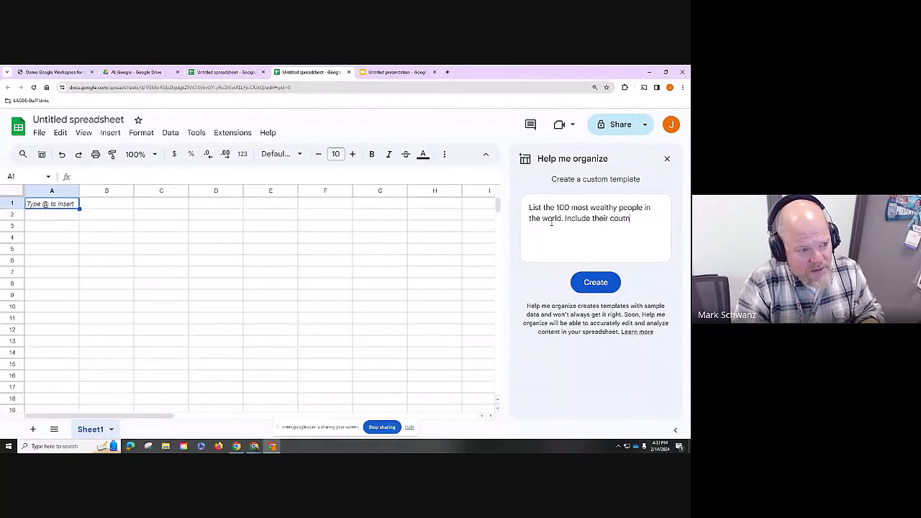
pyautogui.press('BackSpace')
pyautogui.press('BackSpace')
pyautogui.write('ntry, ')
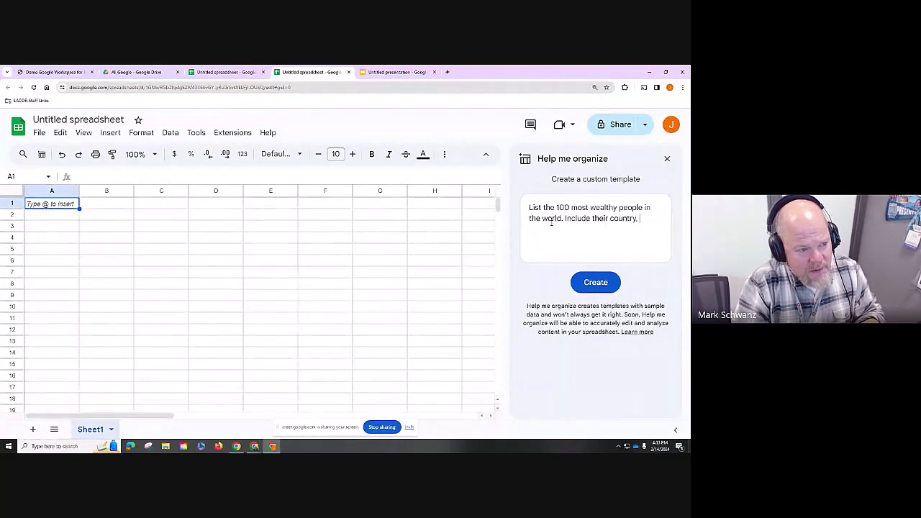
pyautogui.write('networ')
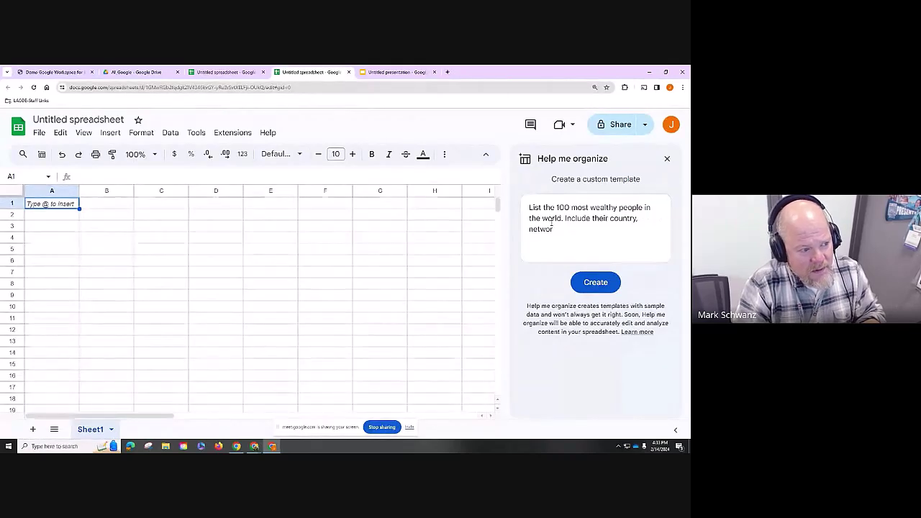
pyautogui.press('BackSpace')
pyautogui.press('BackSpace')
pyautogui.press('BackSpace')
pyautogui.write('worth,')
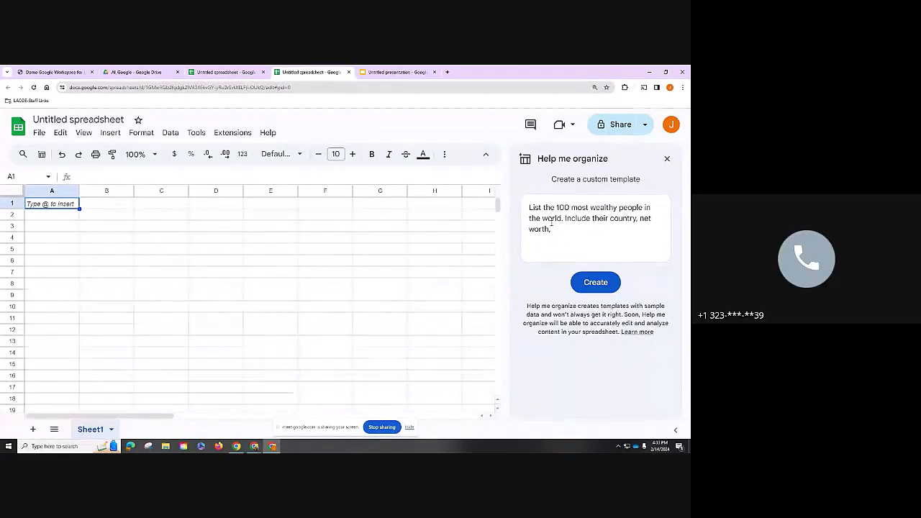
pyautogui.write('source of ')
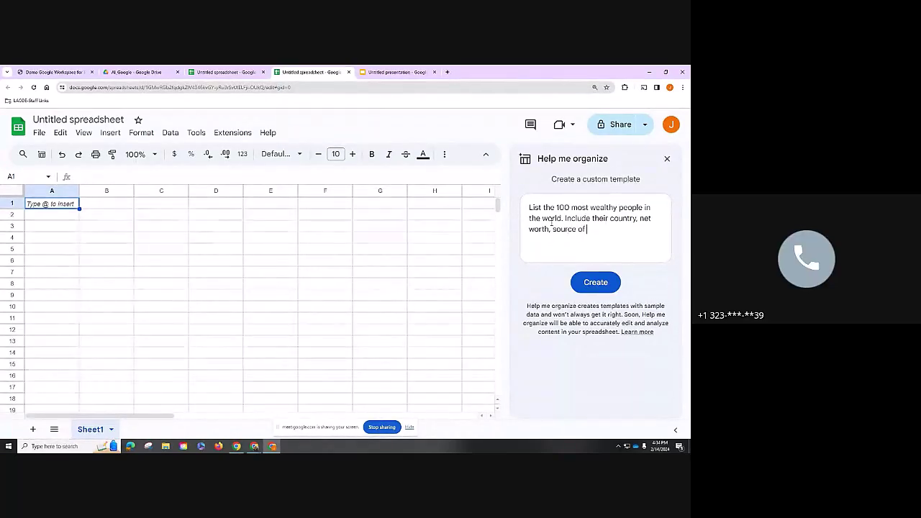
pyautogui.write('their')
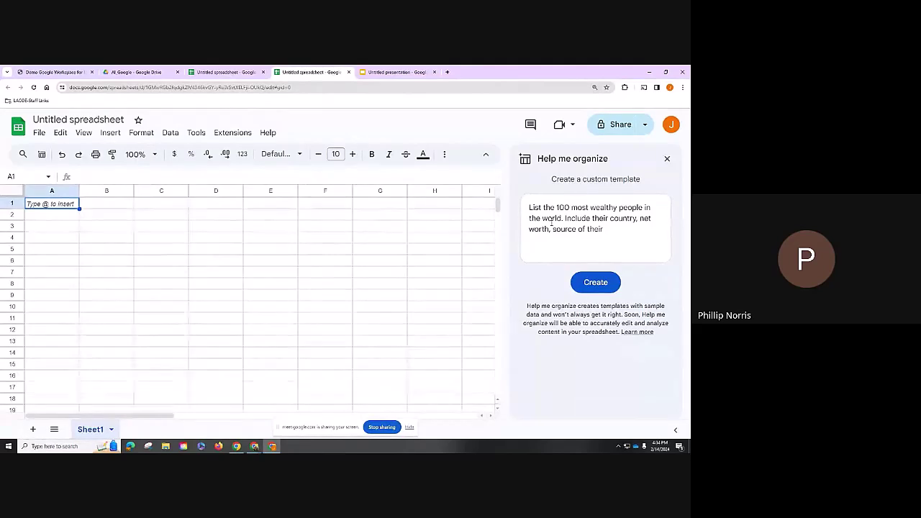
pyautogui.press('Return')
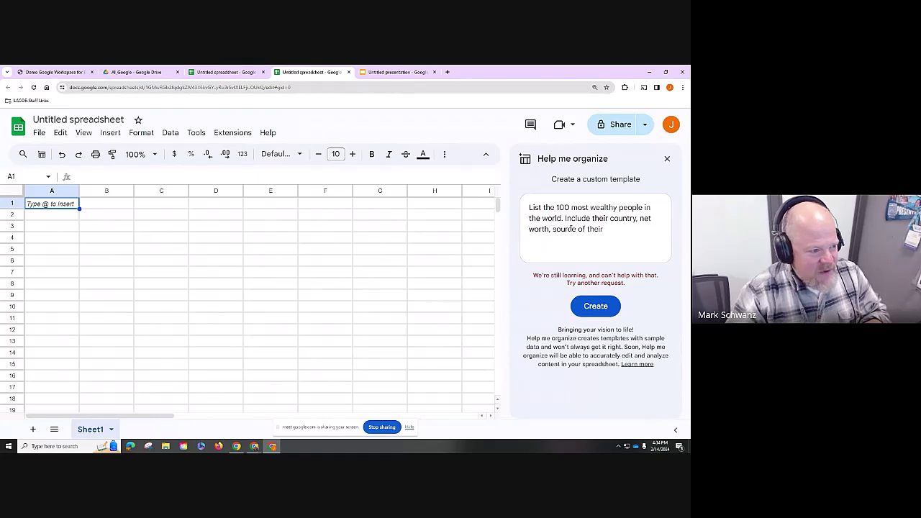
# - Regenerate the prompt for 10 people instead of 100 and insert the resulting table
pyautogui.press('BackSpace')
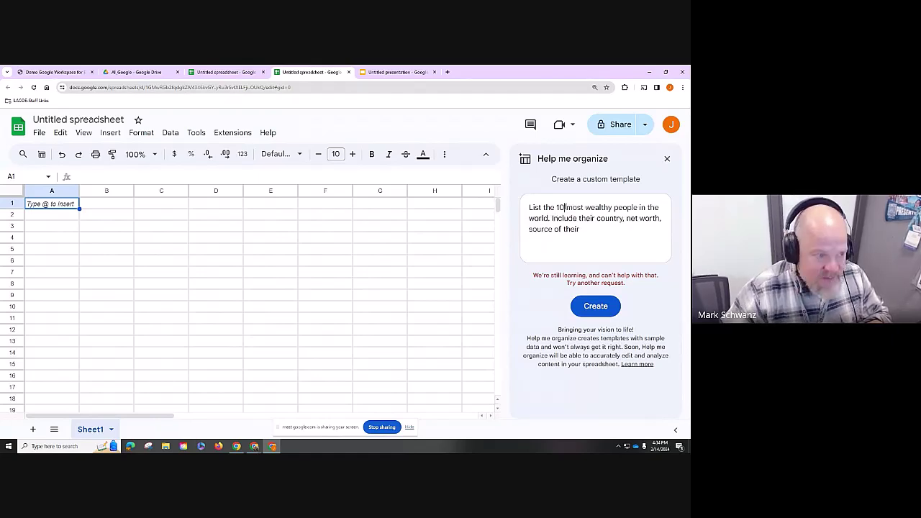
pyautogui.click(596, 306)
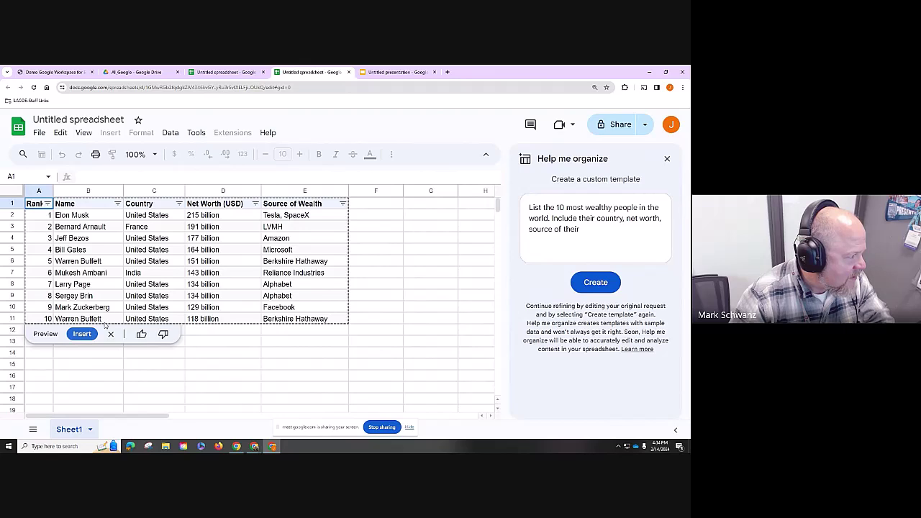
pyautogui.click(106, 261)
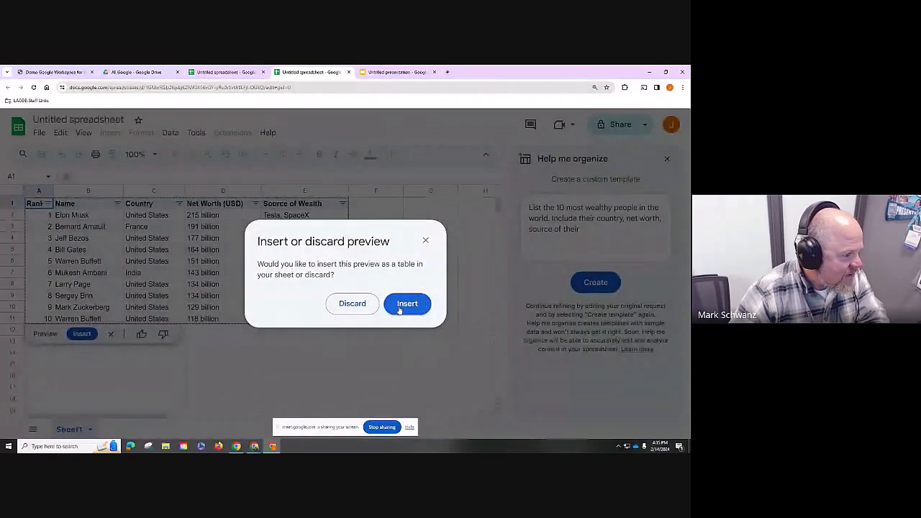
pyautogui.click(408, 305)
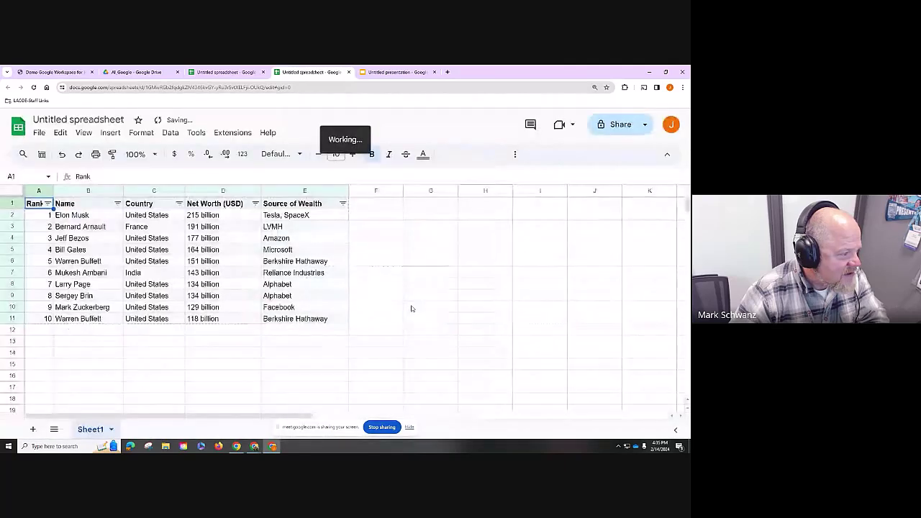
pyautogui.click(85, 263)
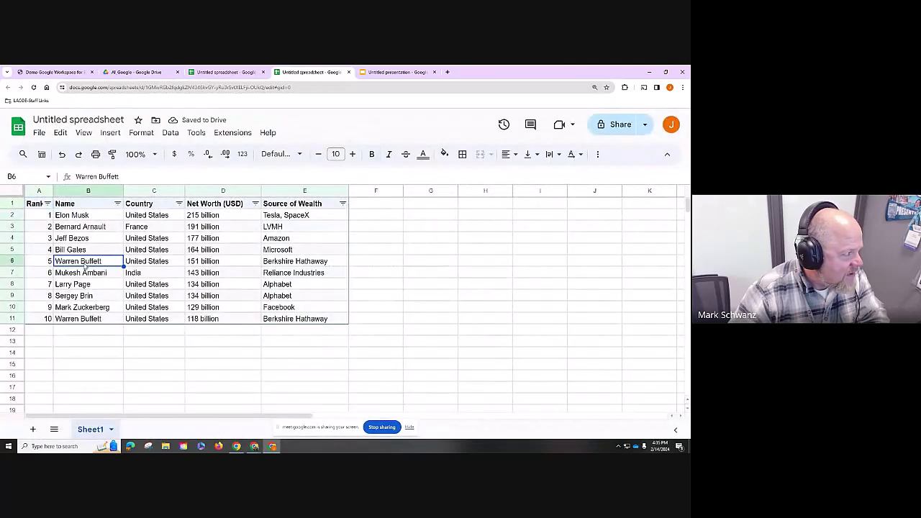
pyautogui.keyDown('shift'); pyautogui.click(285, 264); pyautogui.keyUp('shift')
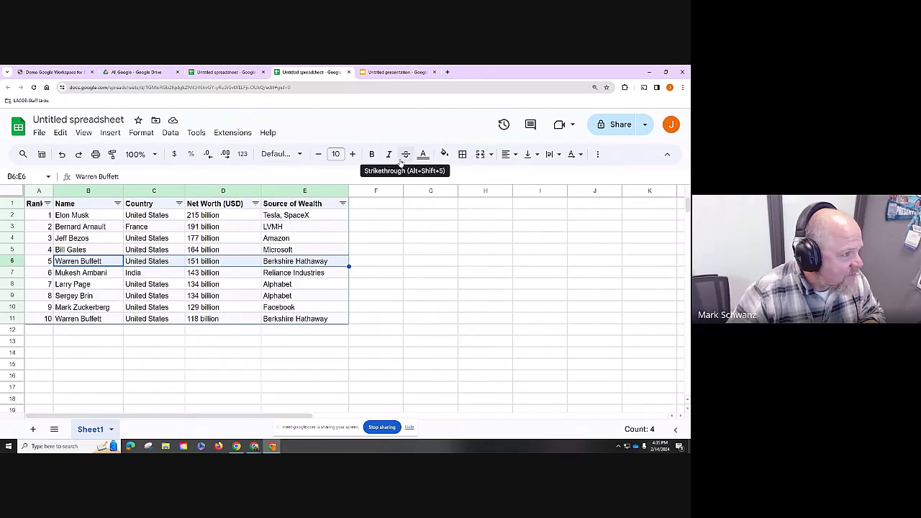
pyautogui.click(72, 319)
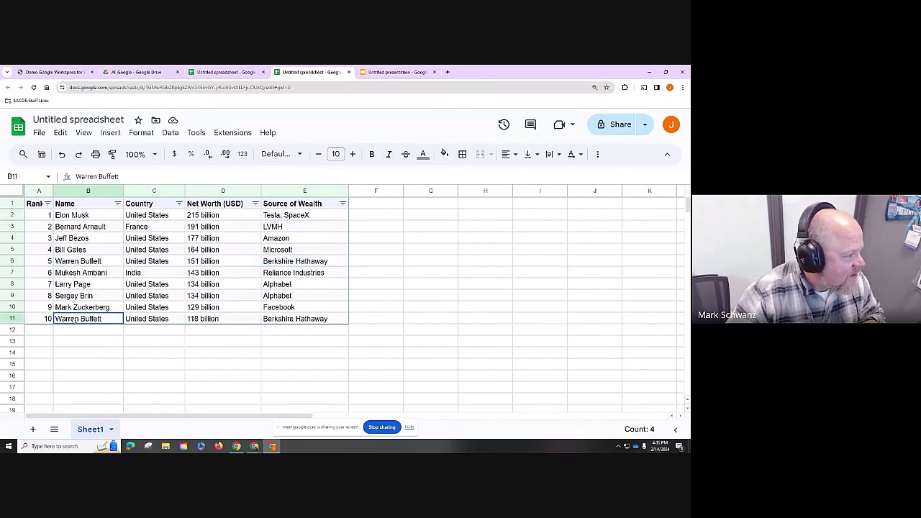
pyautogui.click(216, 321)
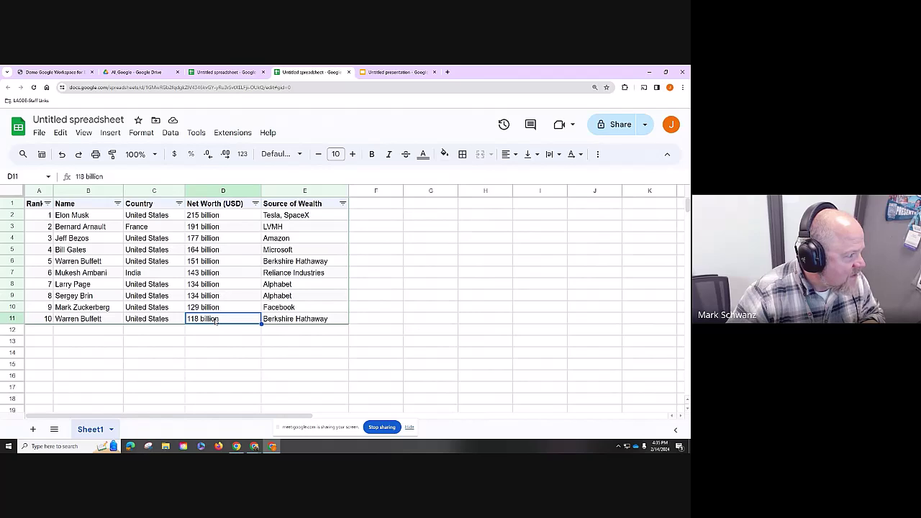
pyautogui.click(207, 263)
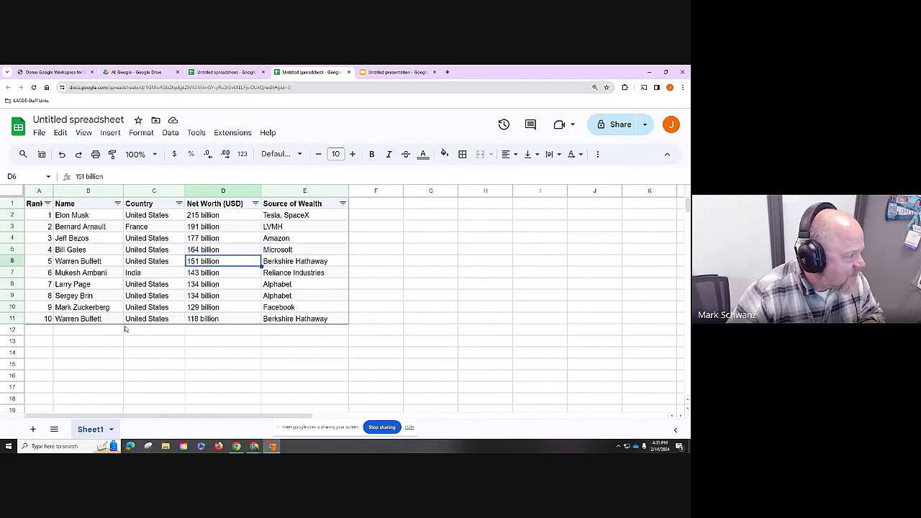
pyautogui.click(12, 318)
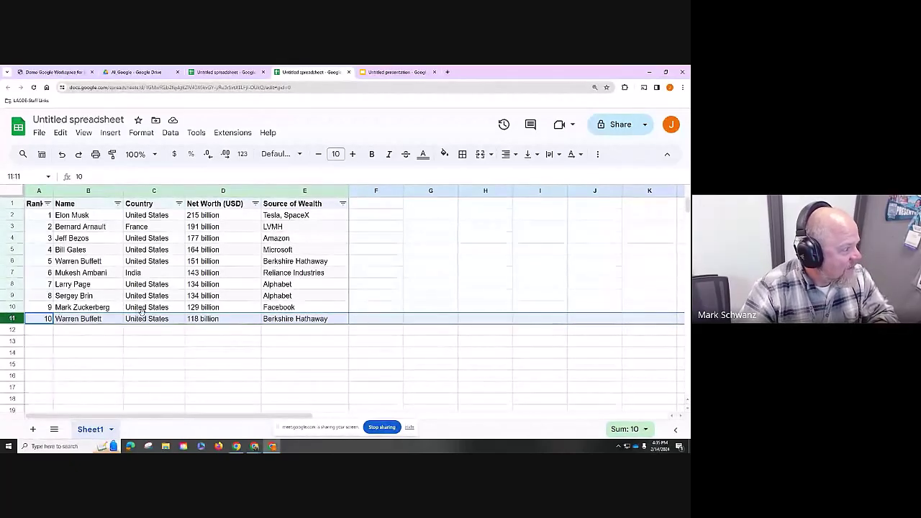
# - Append '(Foundation?)' to the name in B11 and autofit column B to the longer text
pyautogui.doubleClick(110, 319)
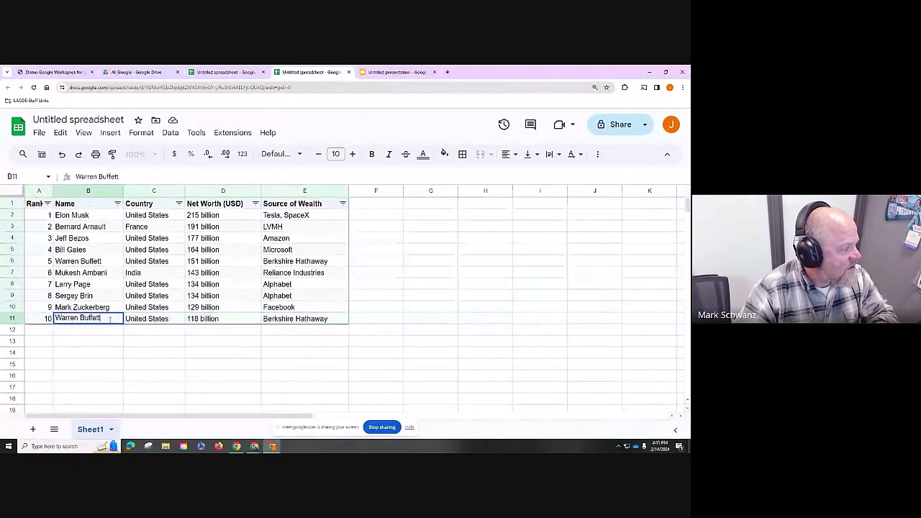
pyautogui.write('(Fo')
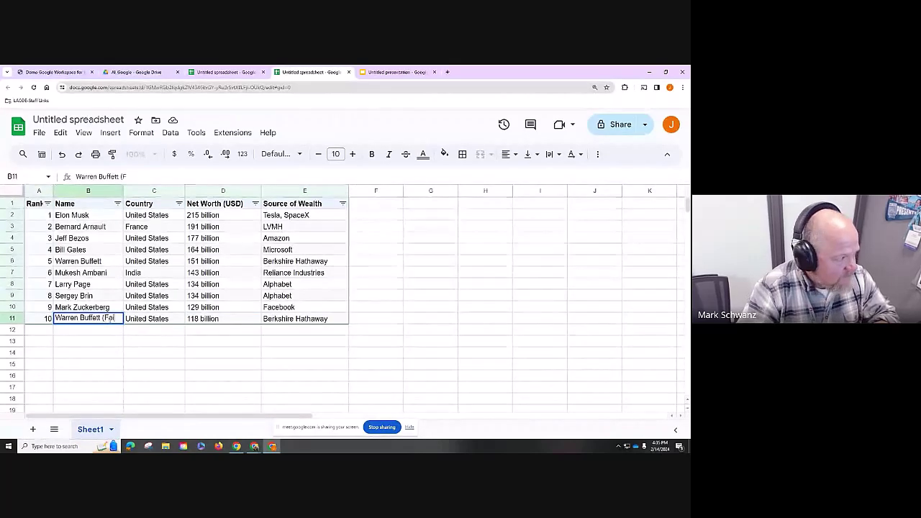
pyautogui.write('undation?)')
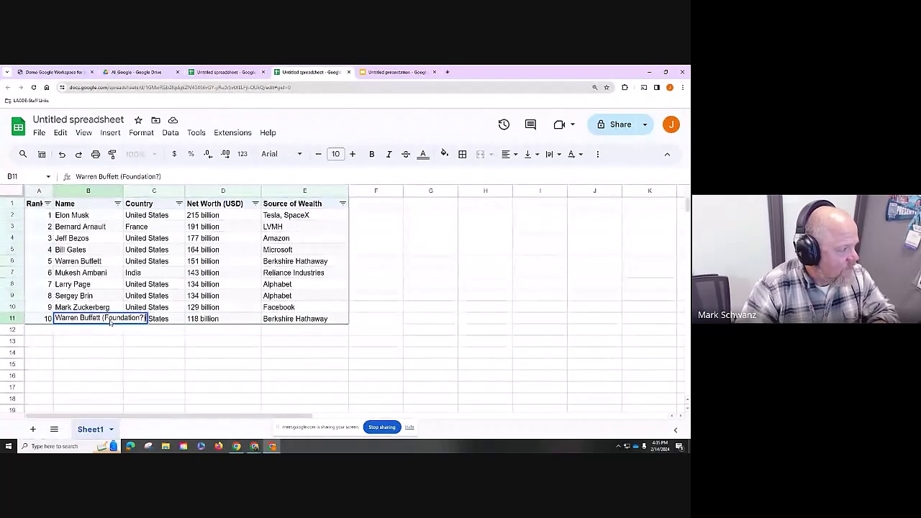
pyautogui.press('Return')
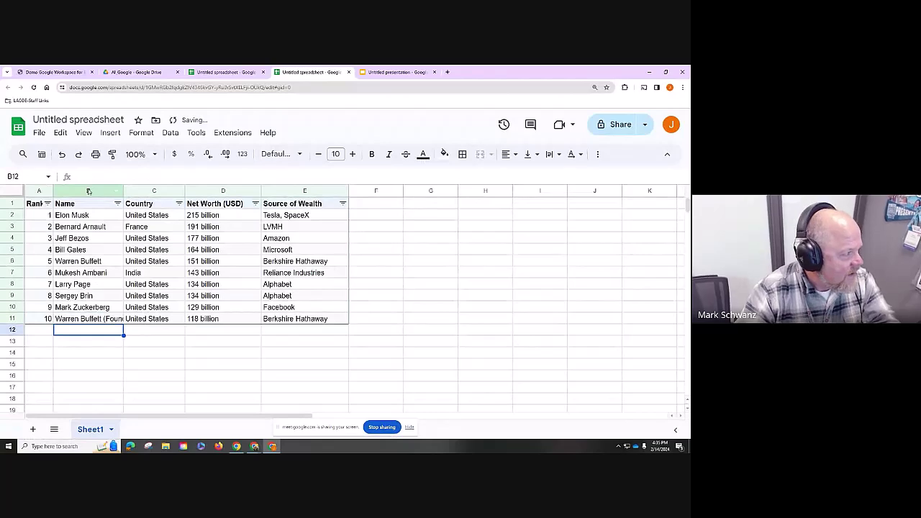
pyautogui.doubleClick(123, 190)
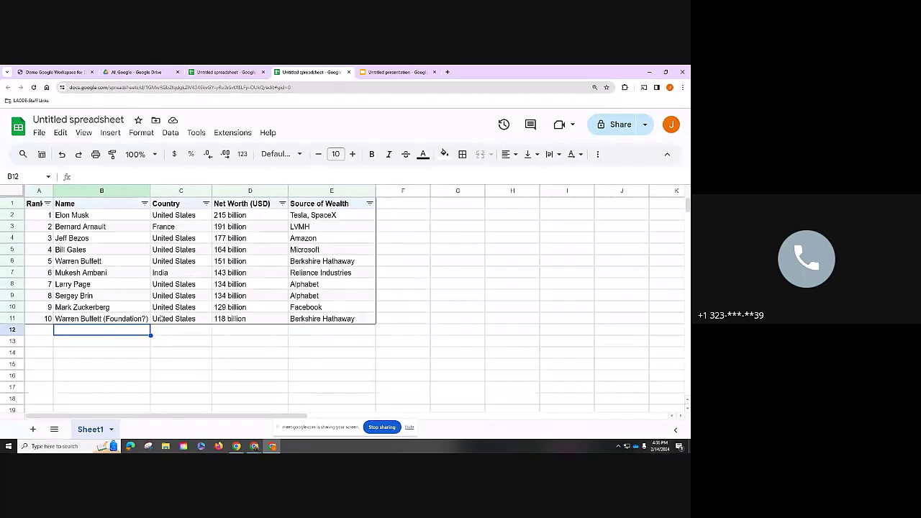
pyautogui.click(128, 321)
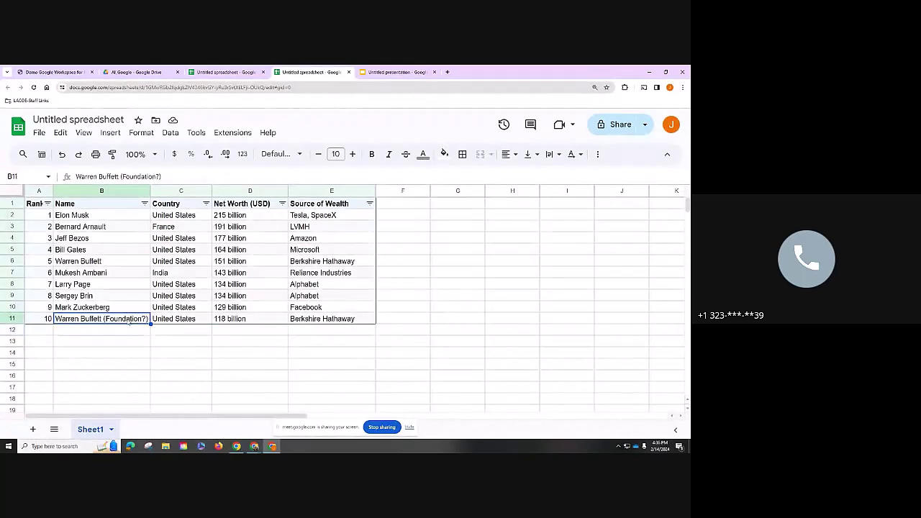